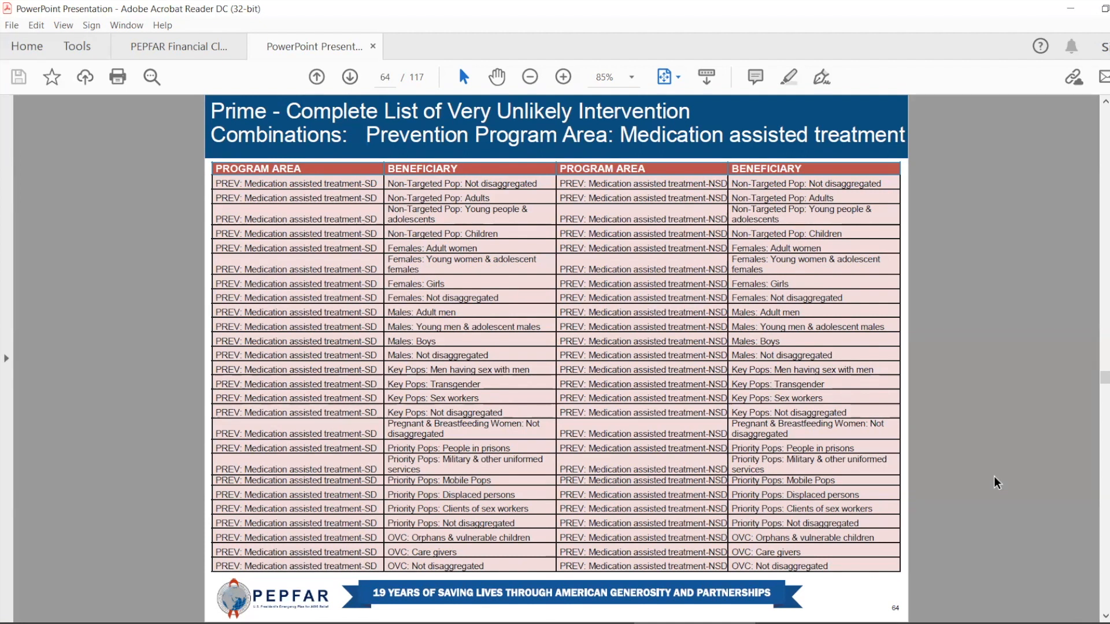
Review the slides on unlikely program area combinations, related template error checks, and technical support for expenditure reporting
{"action": "key", "text": "Page_Down"}
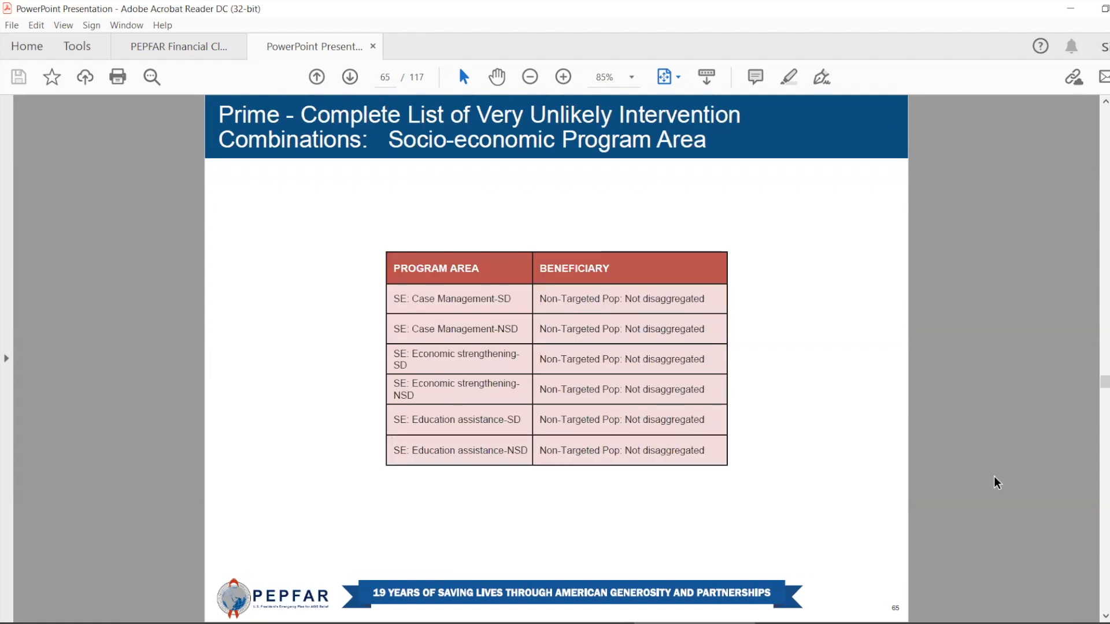
{"action": "key", "text": "Page_Down"}
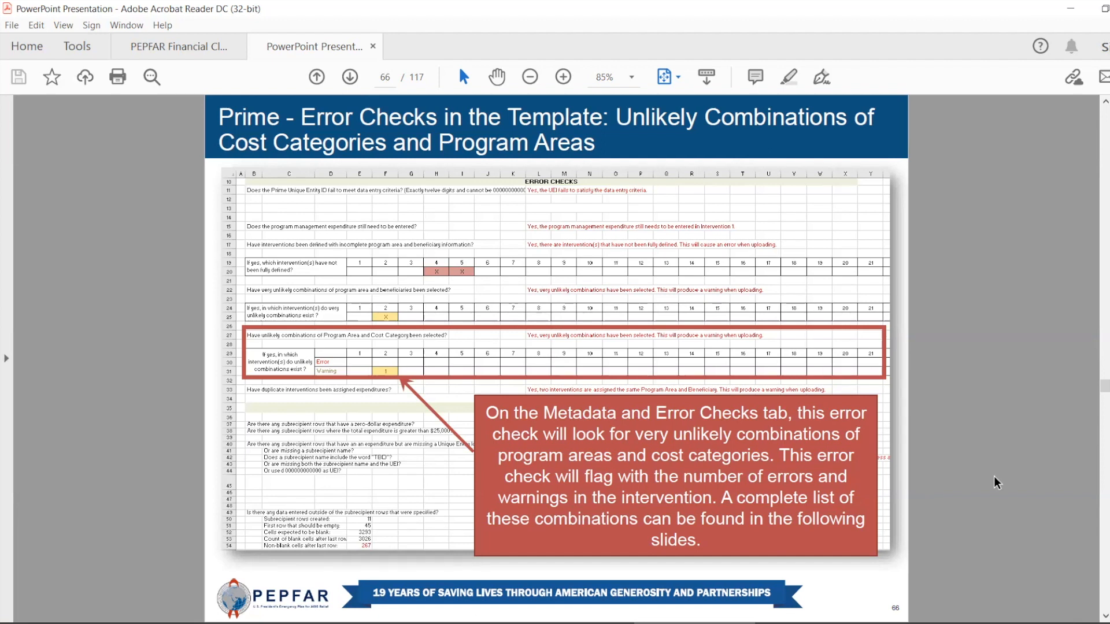
{"action": "key", "text": "Right"}
{"action": "key", "text": "Right"}
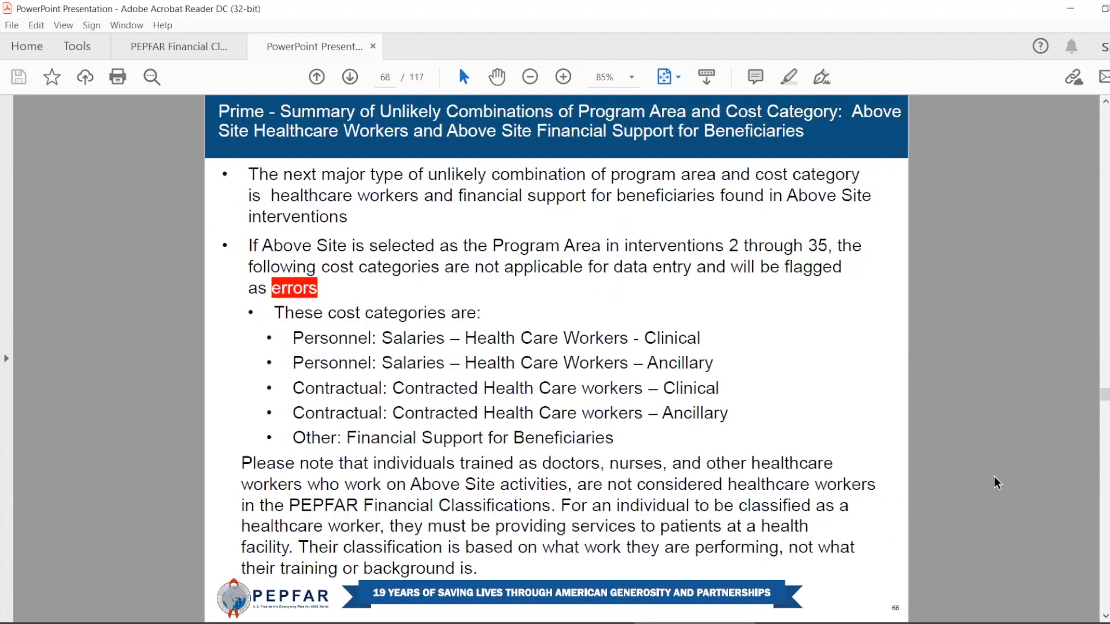
{"action": "key", "text": "Right"}
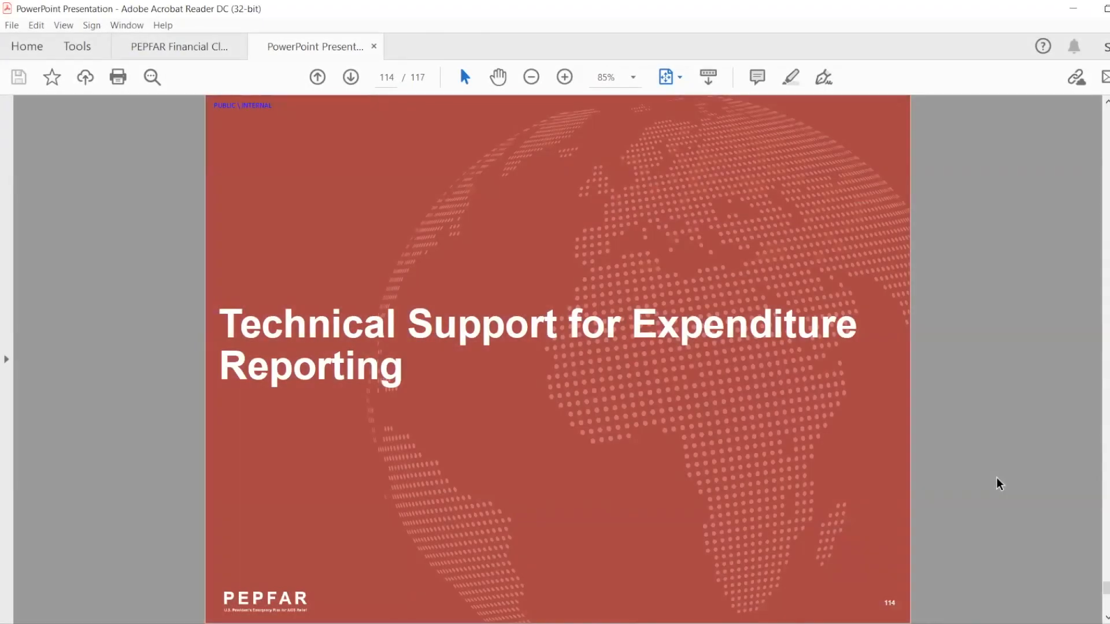
{"action": "key", "text": "Right"}
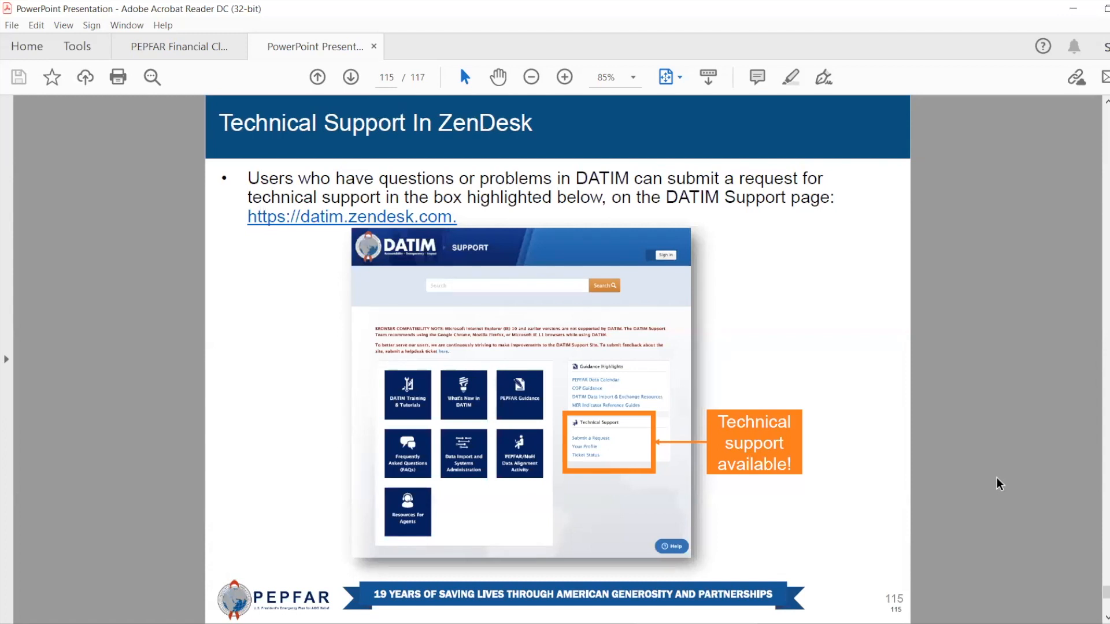
{"action": "key", "text": "Right"}
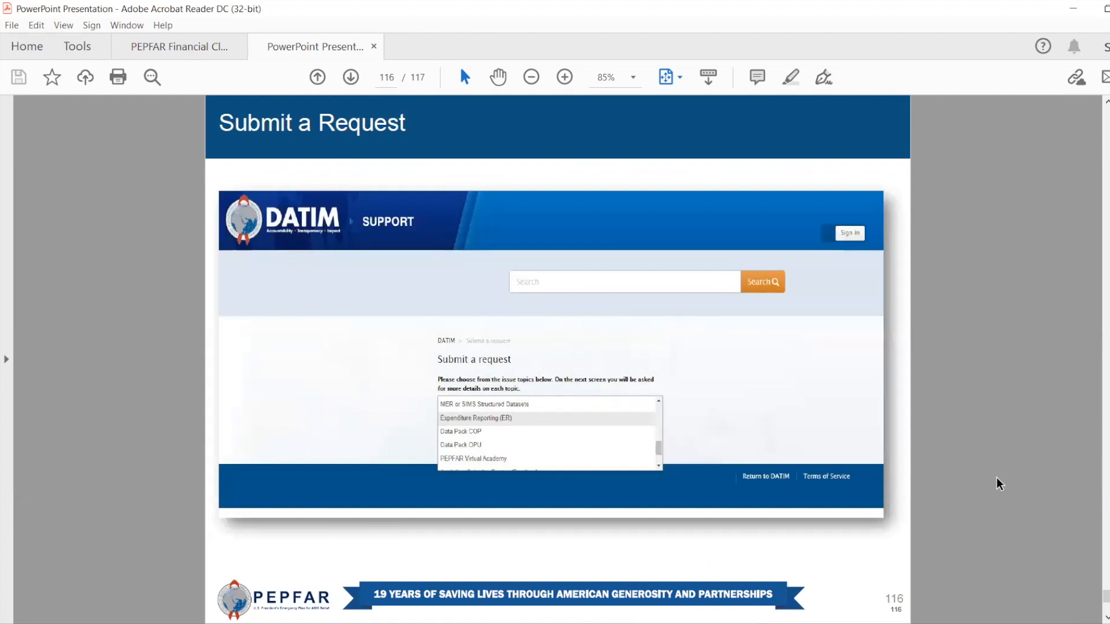
{"action": "key", "text": "Right"}
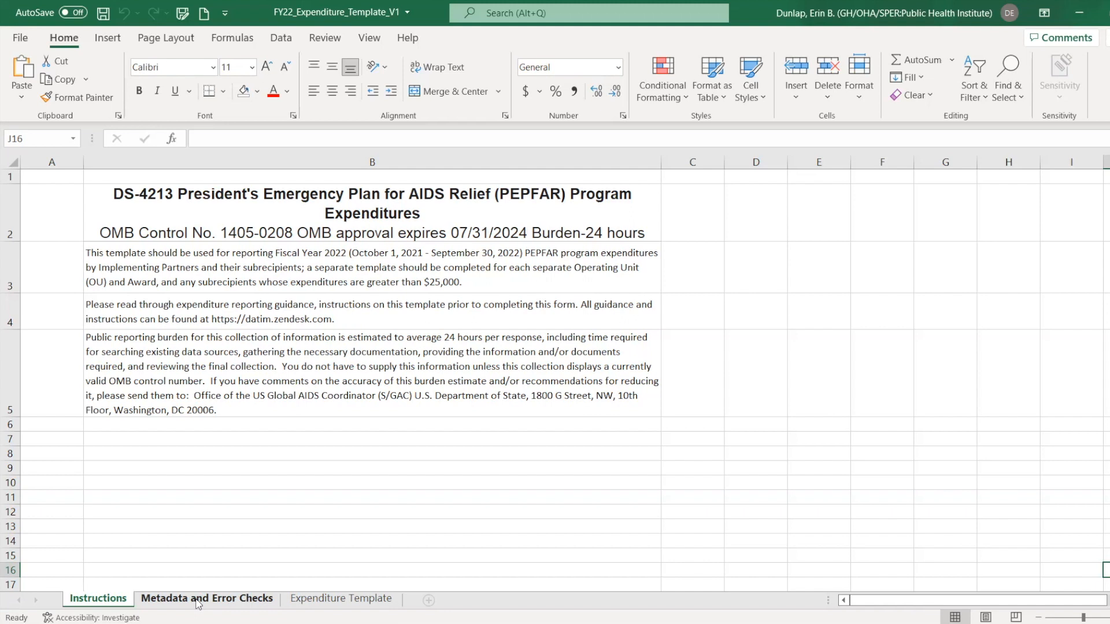
Switch to the FY22_Expenditure_Template_V1 workbook's Metadata and Error Checks sheet and set the Federal Agency to USAID
{"action": "left_click", "coordinate": [198, 601]}
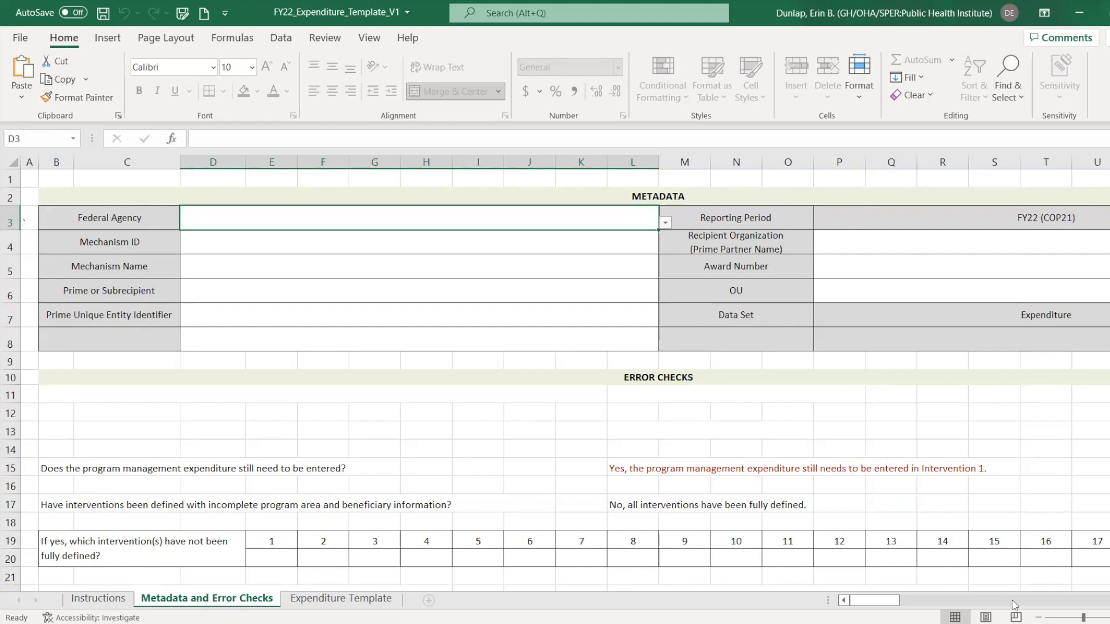
{"action": "left_click", "coordinate": [1038, 617]}
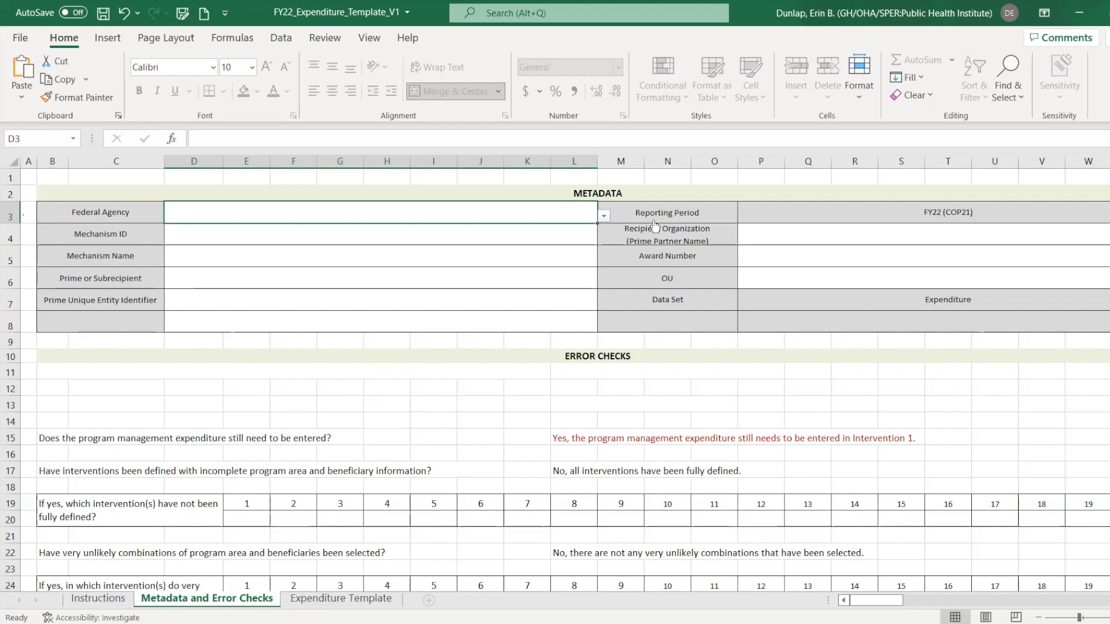
{"action": "left_click", "coordinate": [605, 217]}
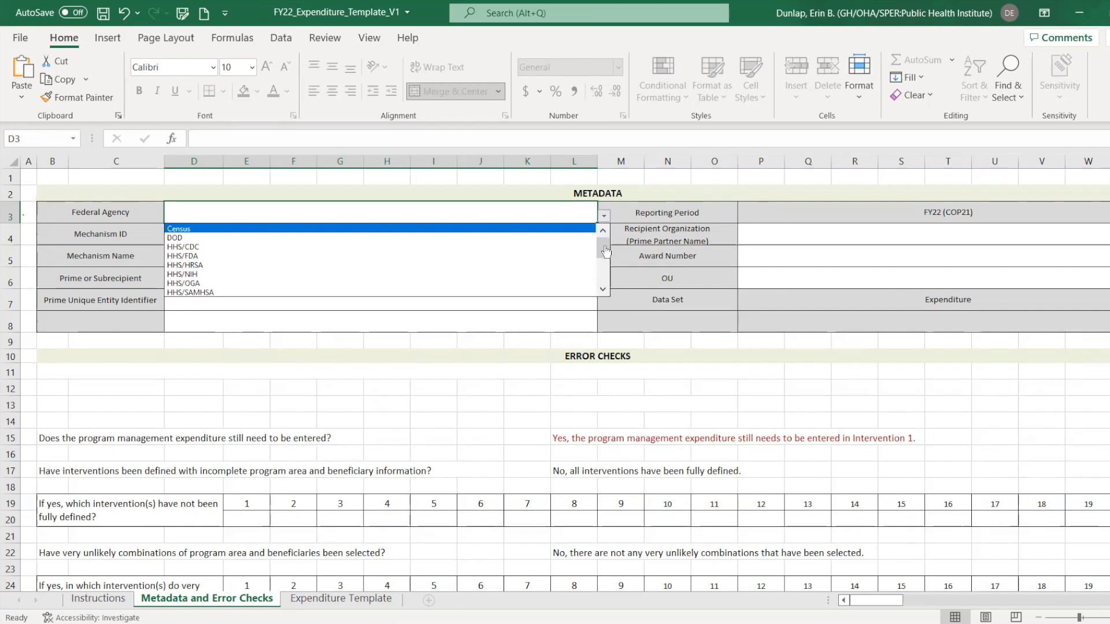
{"action": "left_click_drag", "start_coordinate": [606, 251], "coordinate": [606, 290]}
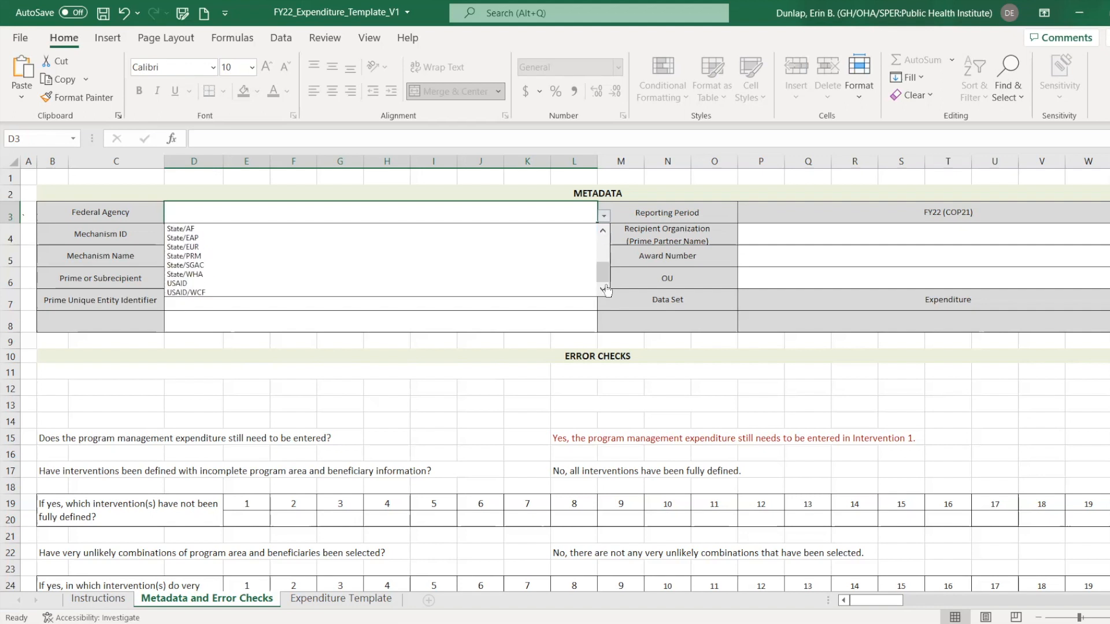
{"action": "left_click", "coordinate": [397, 283]}
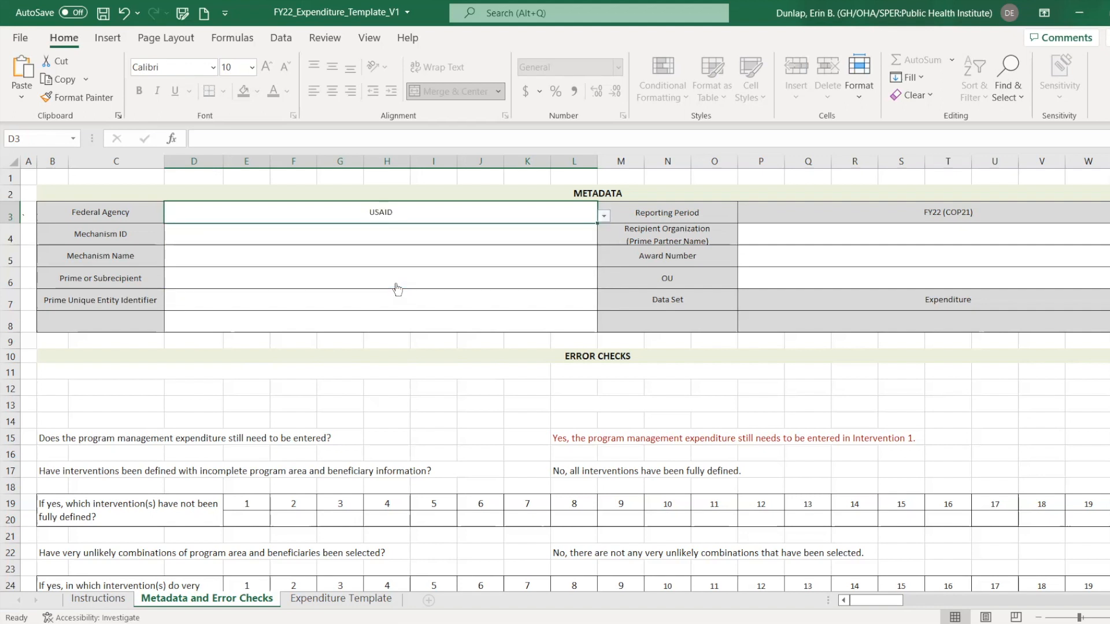
Enter the mechanism's ID number and set the Mechanism Name to HIV Prevention Project
{"action": "left_click", "coordinate": [550, 244]}
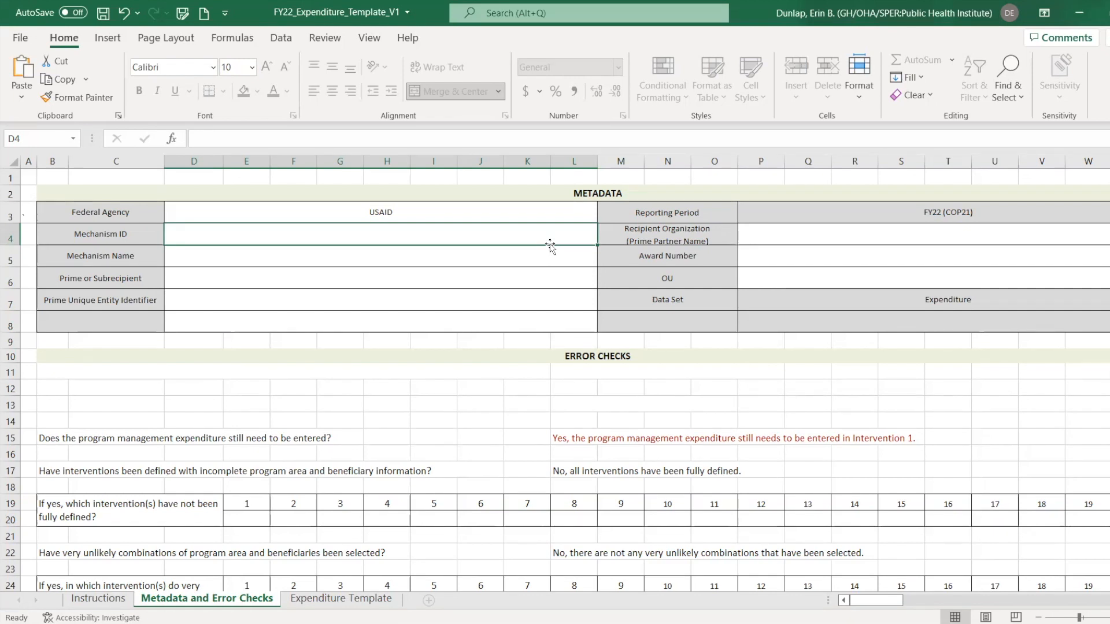
{"action": "type", "text": "12345"}
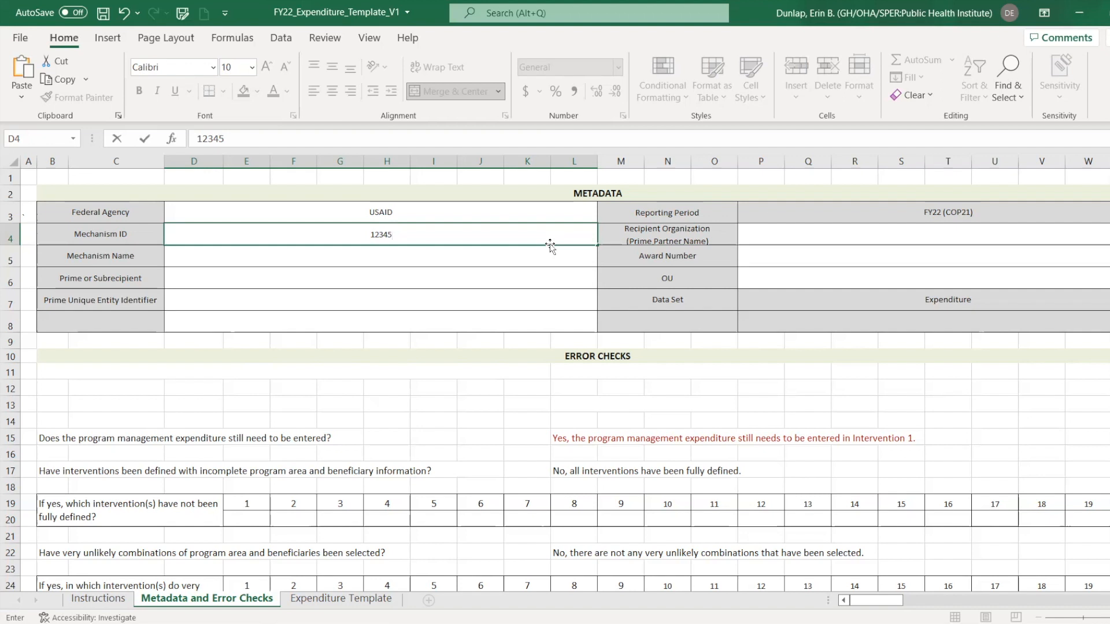
{"action": "left_click", "coordinate": [468, 258]}
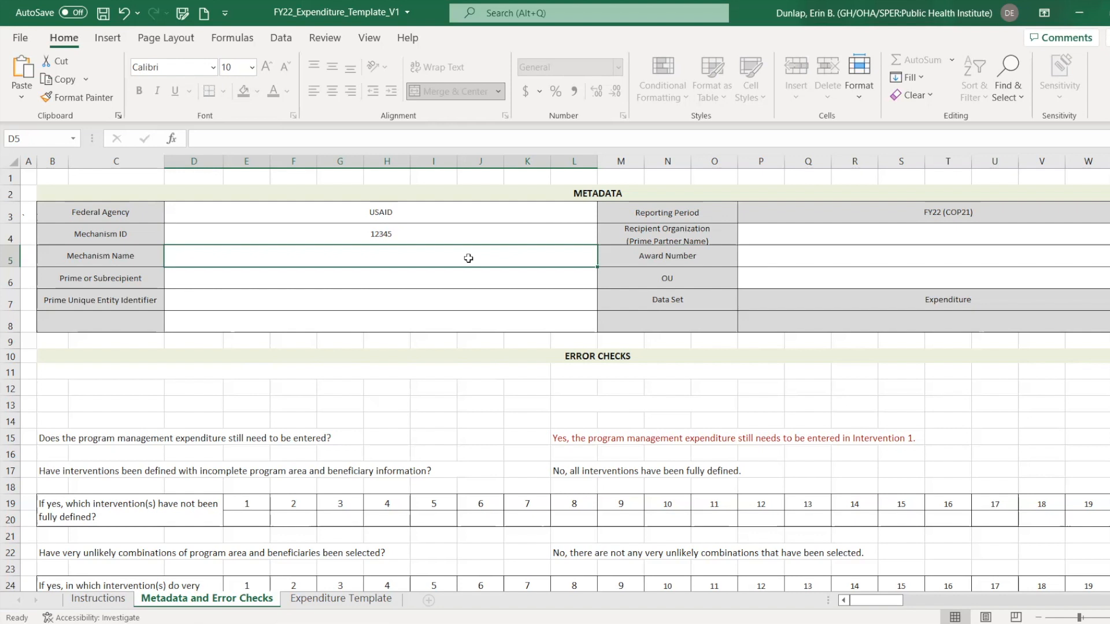
{"action": "type", "text": "HIV"}
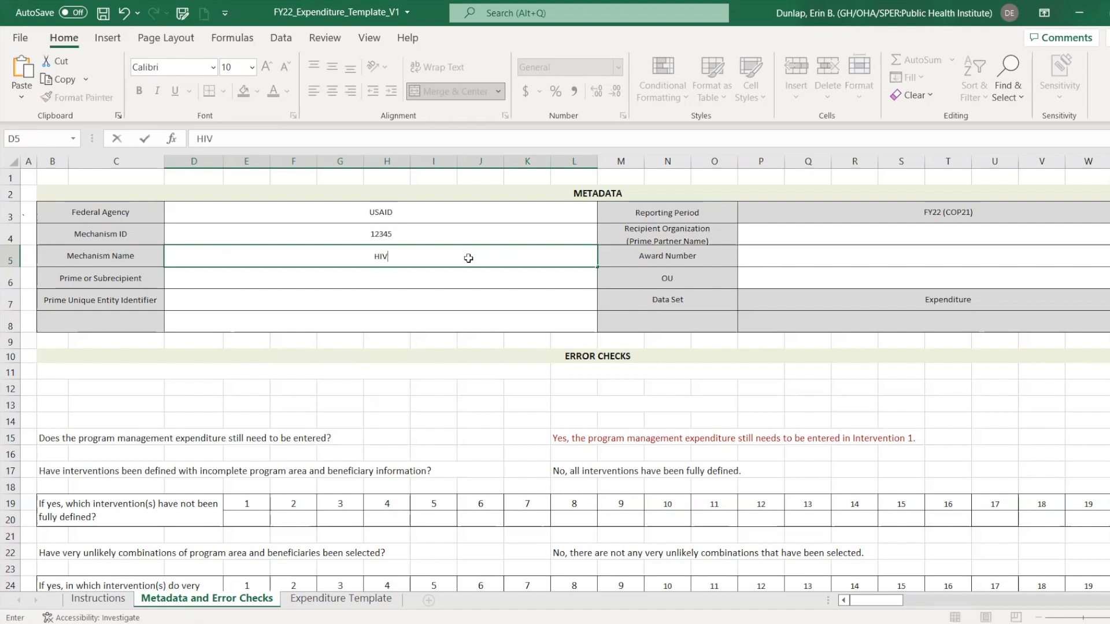
{"action": "type", "text": " Prevention Project"}
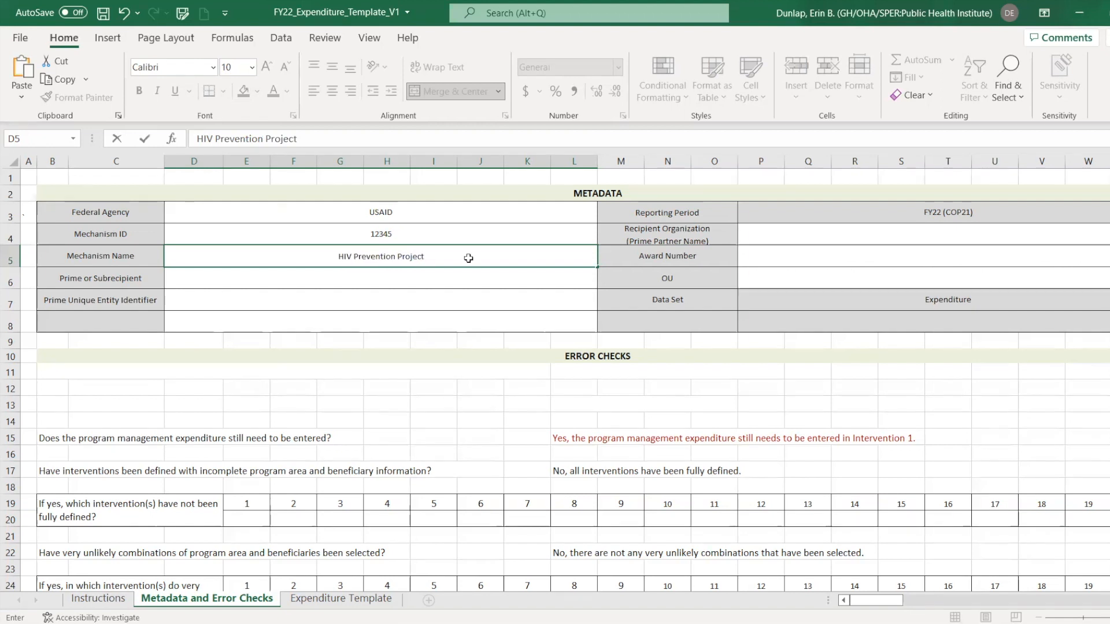
{"action": "key", "text": "Return"}
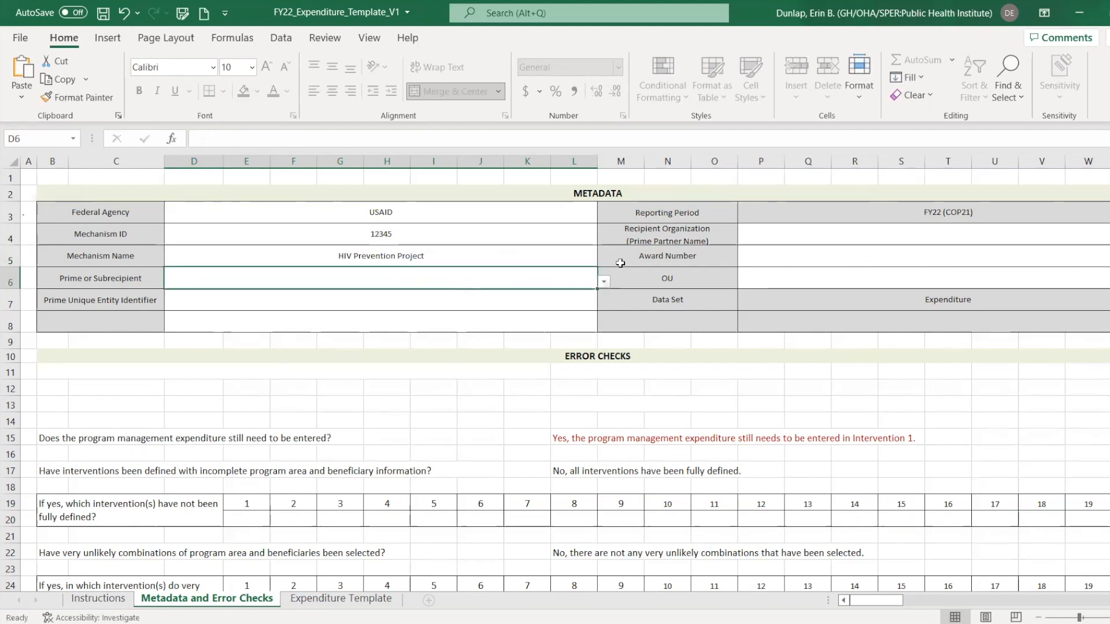
Set Prime or Subrecipient to Prime and enter the organization's twelve-digit Prime Unique Entity Identifier
{"action": "left_click", "coordinate": [605, 282]}
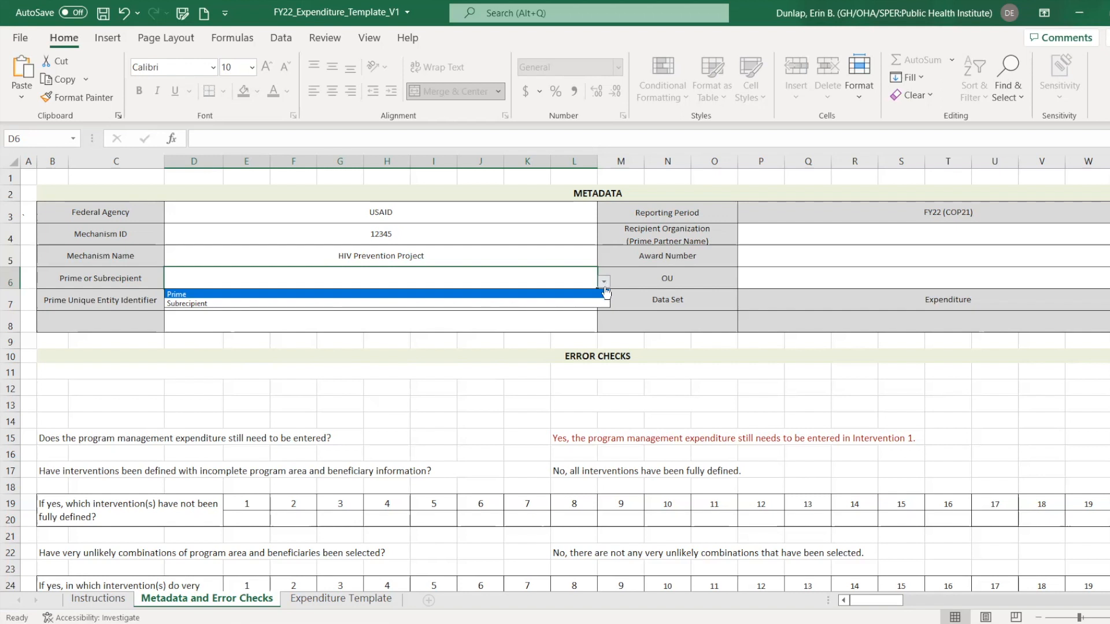
{"action": "left_click", "coordinate": [602, 295]}
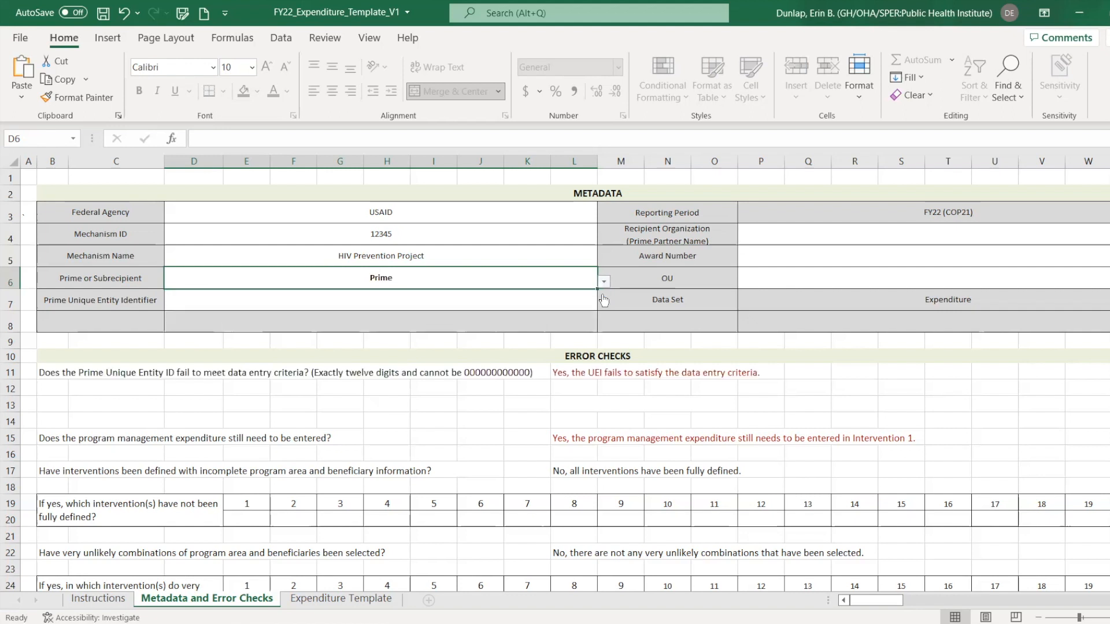
{"action": "left_click", "coordinate": [573, 308]}
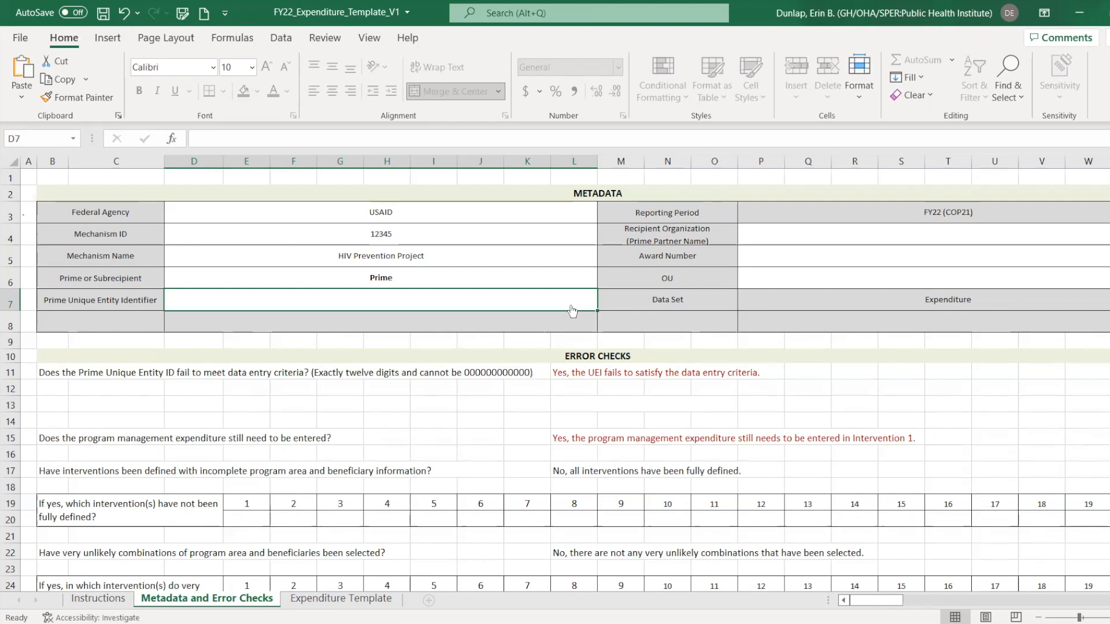
{"action": "type", "text": "123456789"}
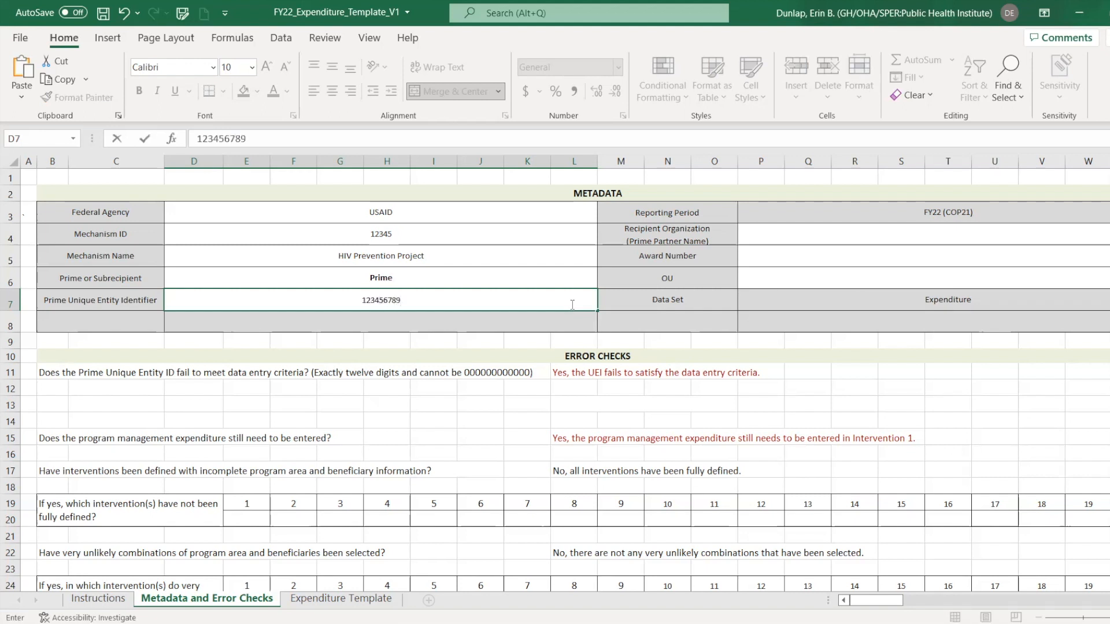
{"action": "type", "text": "123"}
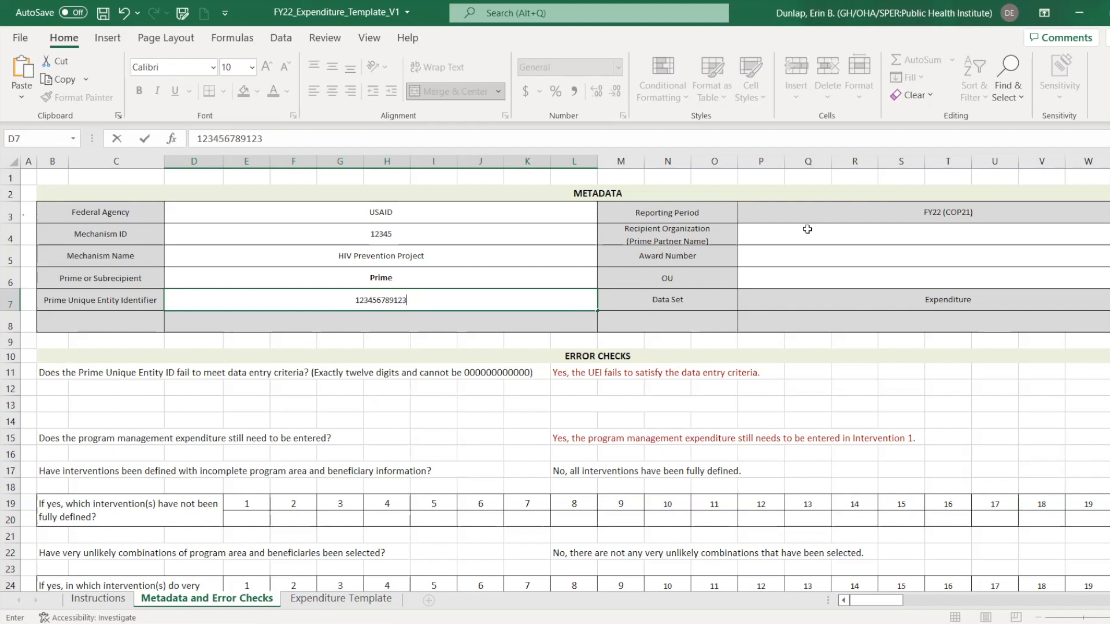
{"action": "left_click", "coordinate": [808, 229]}
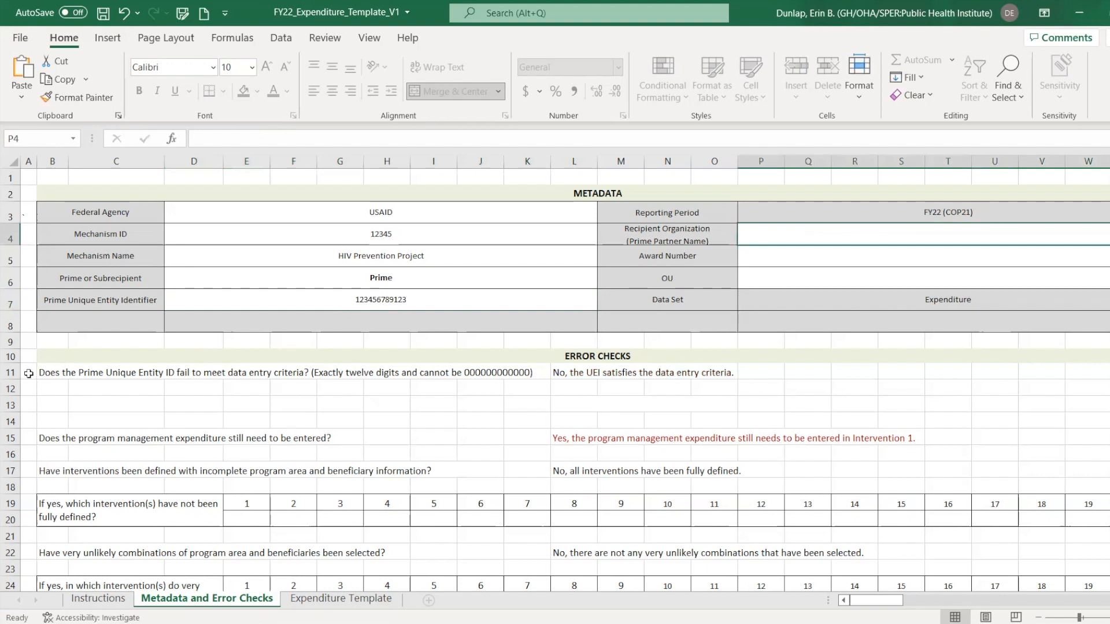
Examine the Prime Unique Entity ID error check and the greyed-out Reporting Period and Data Set fields in the metadata
{"action": "left_click", "coordinate": [571, 374]}
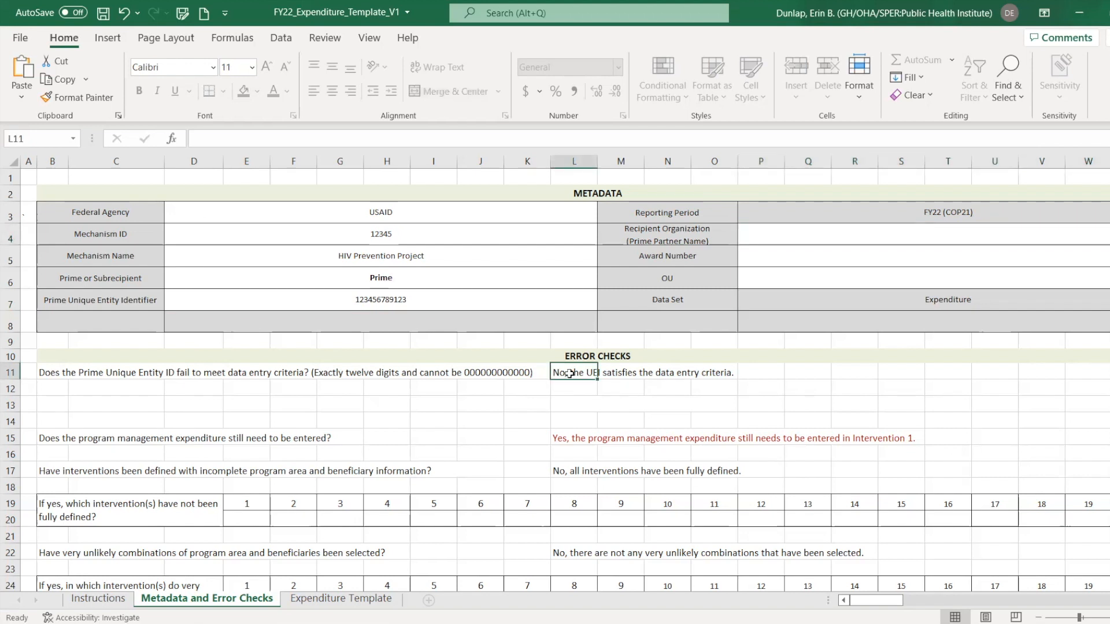
{"action": "left_click", "coordinate": [586, 395]}
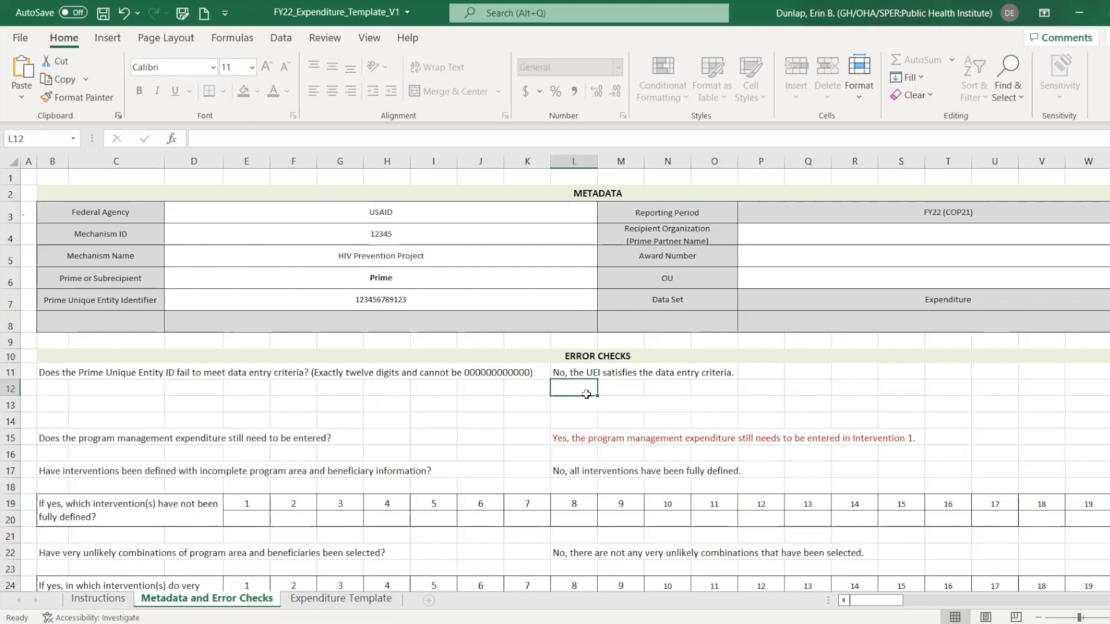
{"action": "key", "text": "Up"}
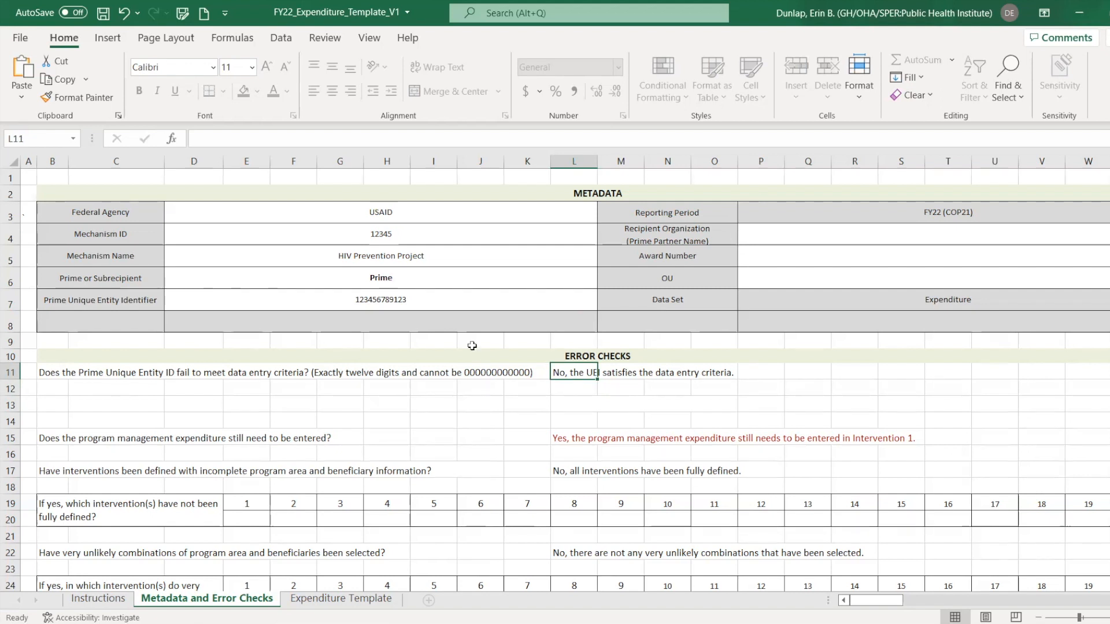
{"action": "left_click", "coordinate": [499, 303]}
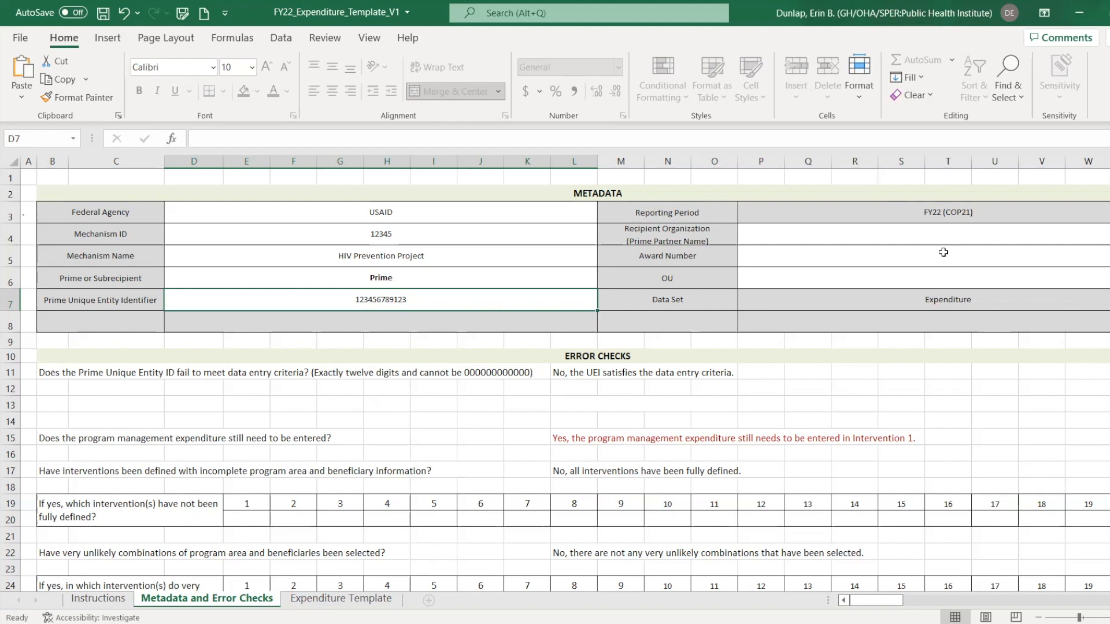
{"action": "scroll", "coordinate": [558, 381], "scroll_direction": "right", "scroll_amount": 3}
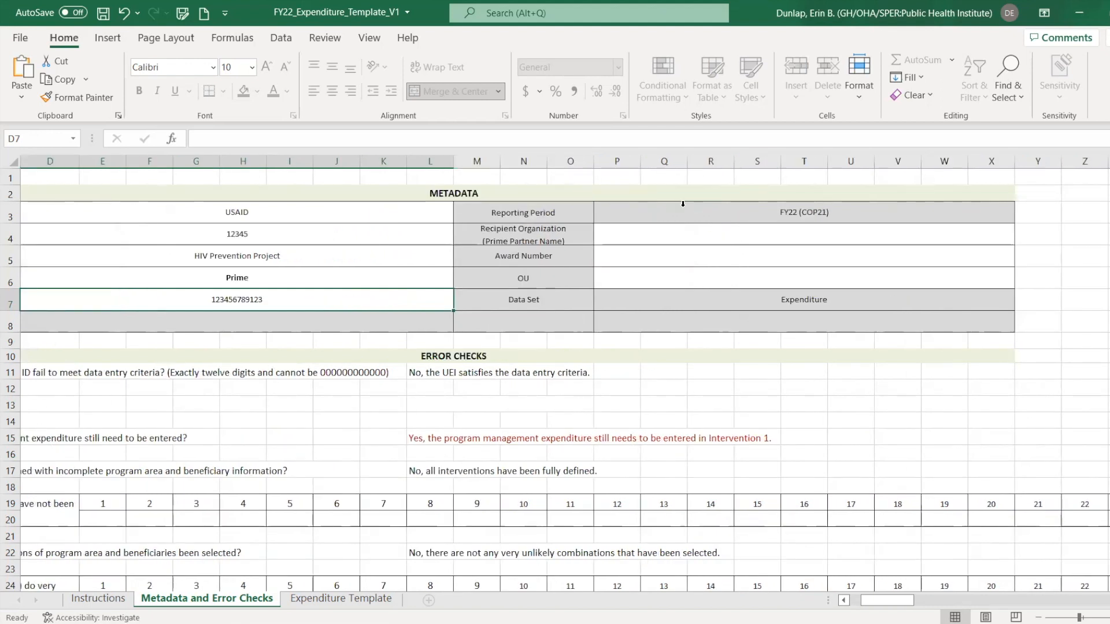
{"action": "left_click", "coordinate": [792, 214]}
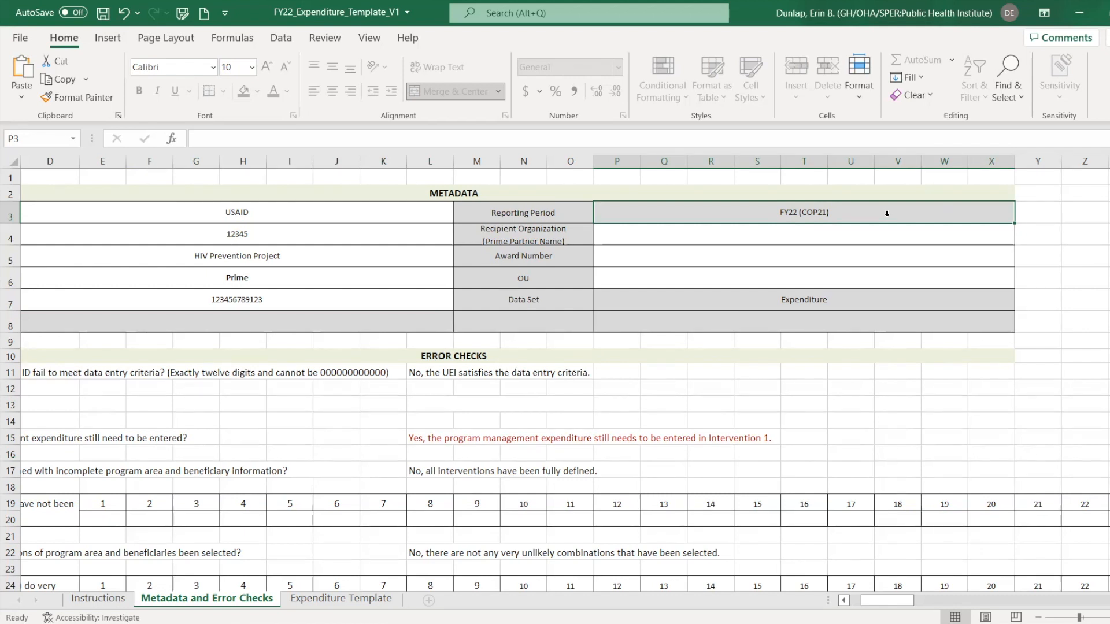
{"action": "key", "text": "shift+Left"}
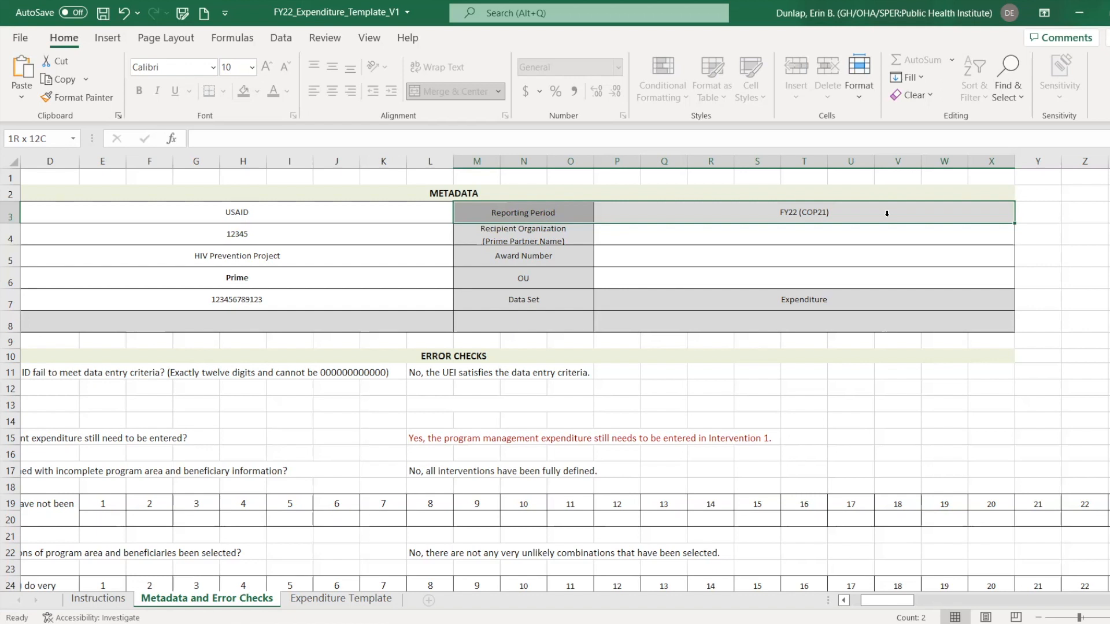
{"action": "left_click", "coordinate": [887, 214]}
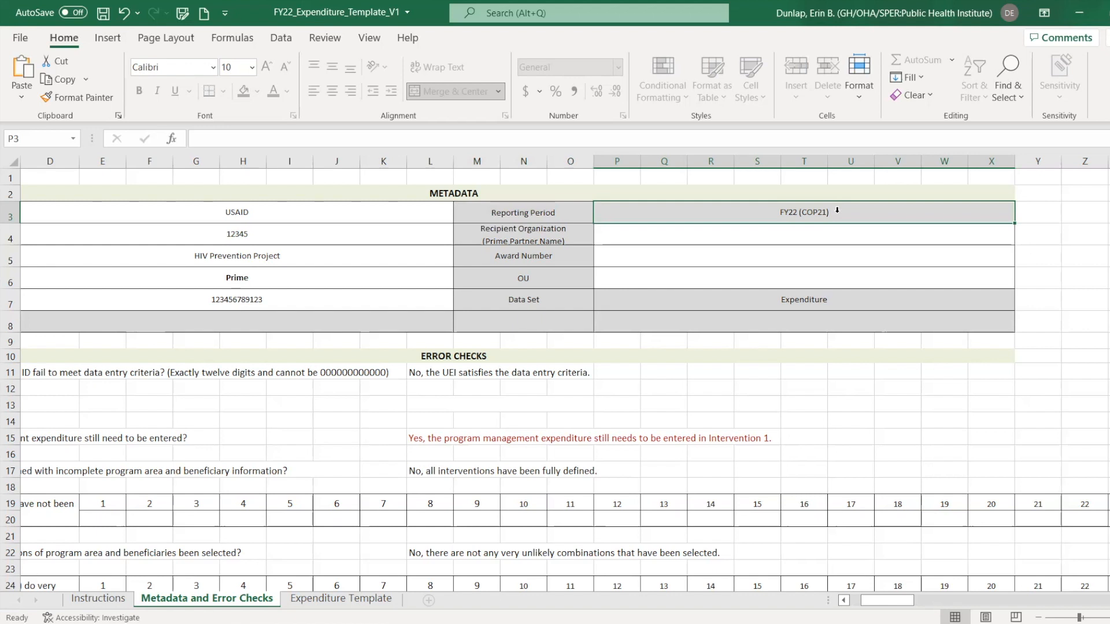
{"action": "left_click", "coordinate": [800, 300]}
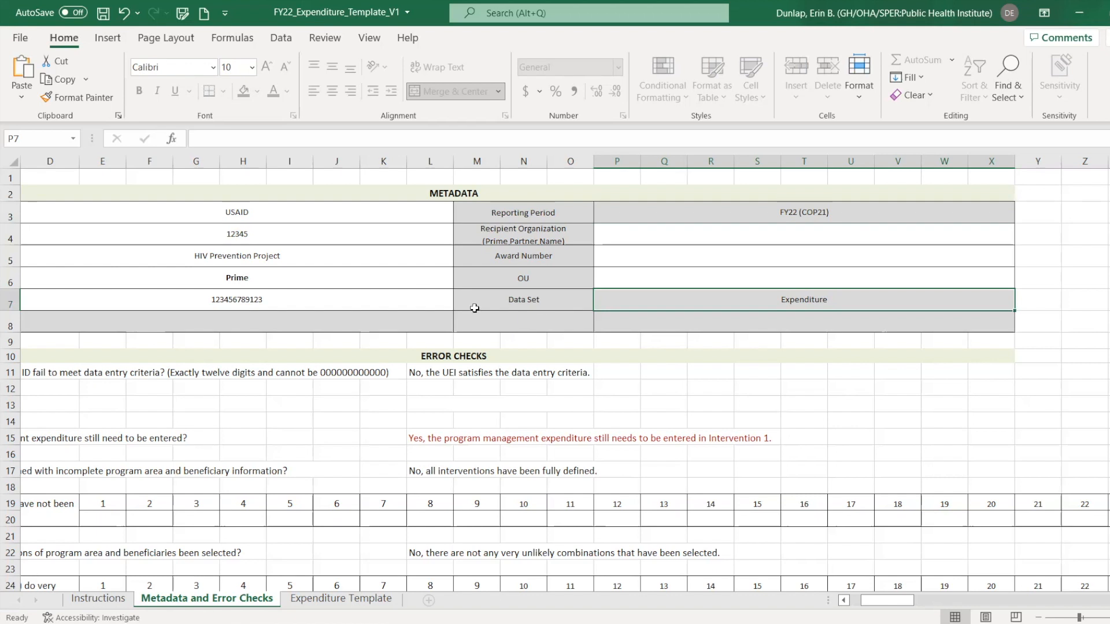
Set the Recipient Organization to Organization A and enter the award's number in the Award Number field
{"action": "left_click", "coordinate": [674, 235]}
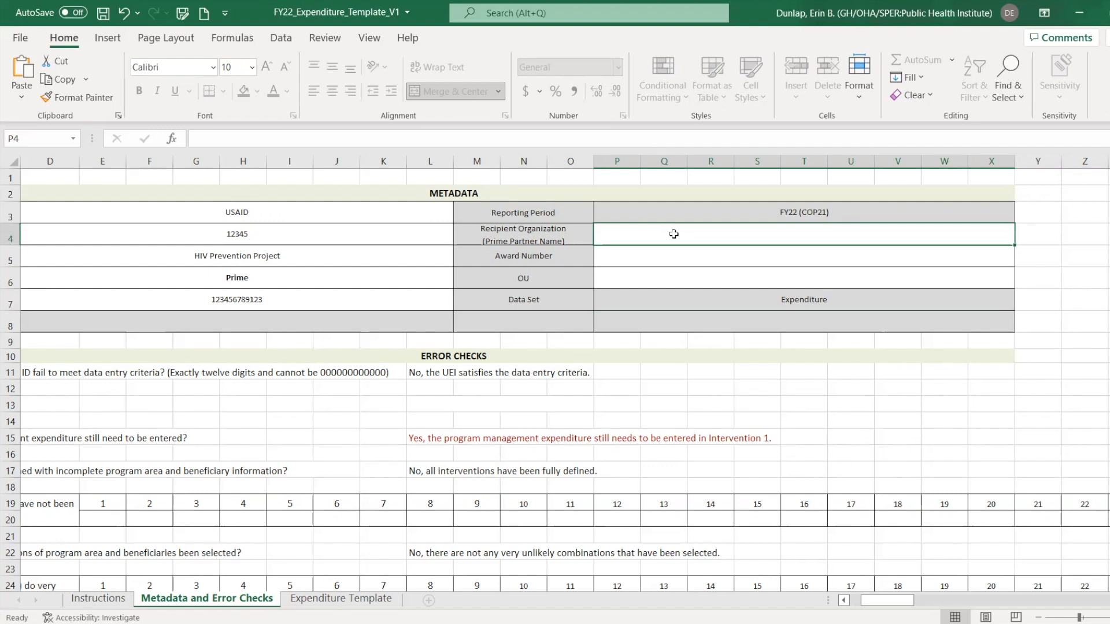
{"action": "type", "text": "Organization "}
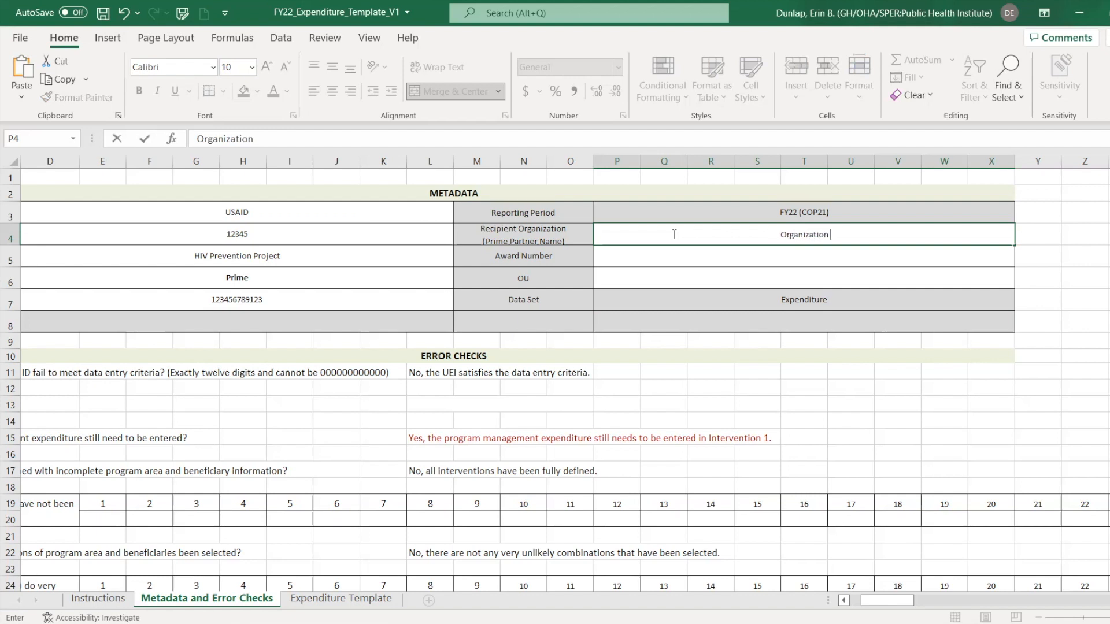
{"action": "type", "text": "A"}
{"action": "left_click", "coordinate": [783, 262]}
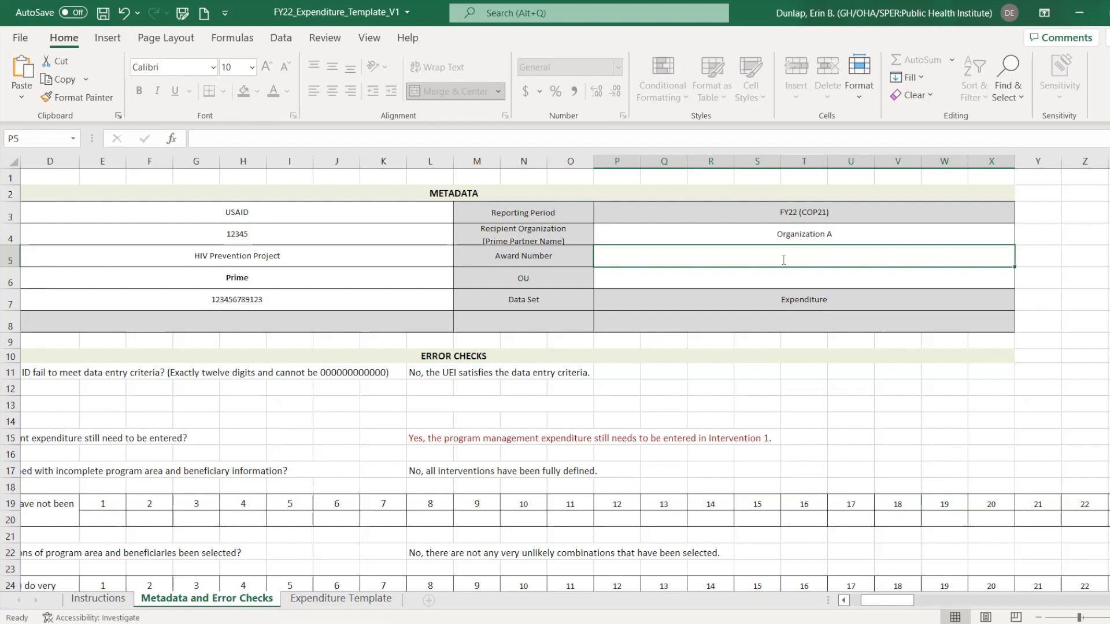
{"action": "type", "text": "Uf"}
{"action": "key", "text": "BackSpace"}
{"action": "type", "text": "F"}
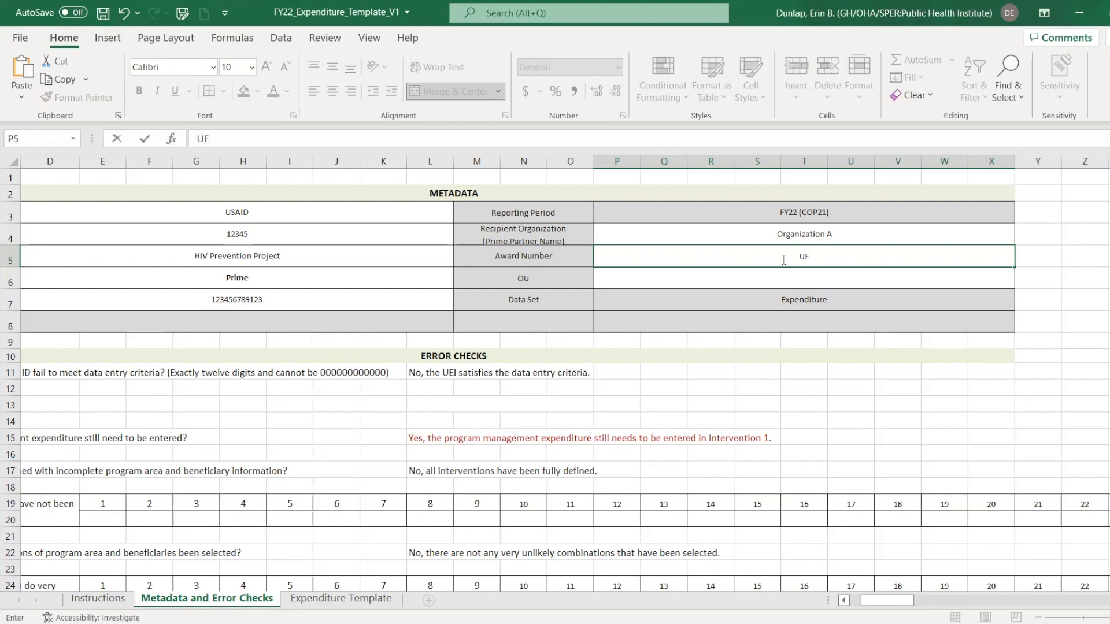
{"action": "type", "text": "4AM9"}
Choose Cameroon as the OU in the metadata section
{"action": "left_click", "coordinate": [944, 277]}
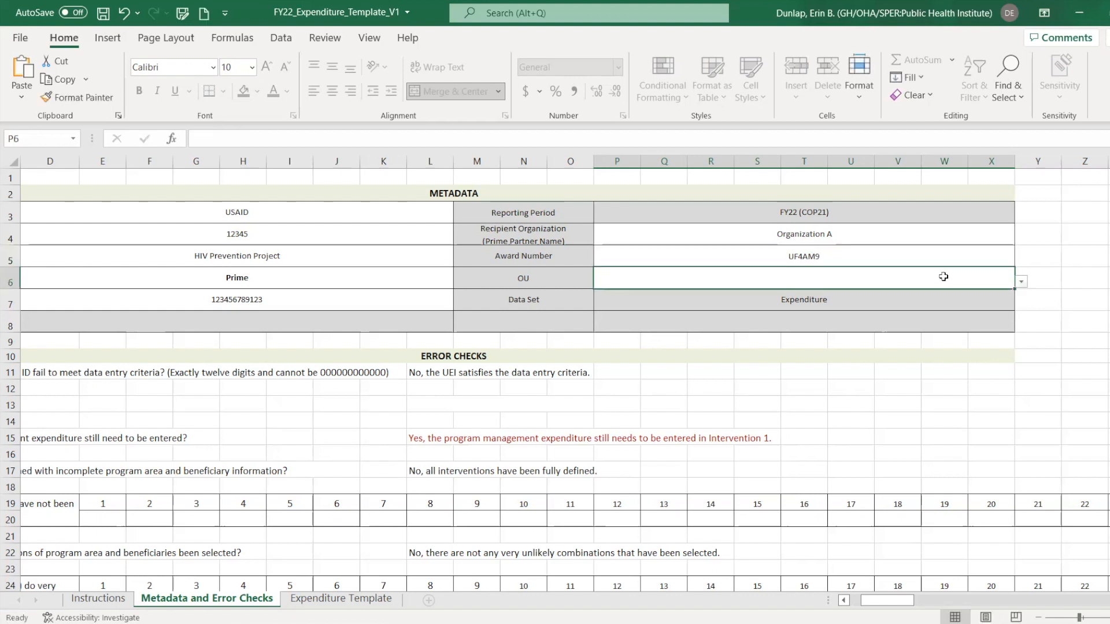
{"action": "left_click", "coordinate": [1019, 281]}
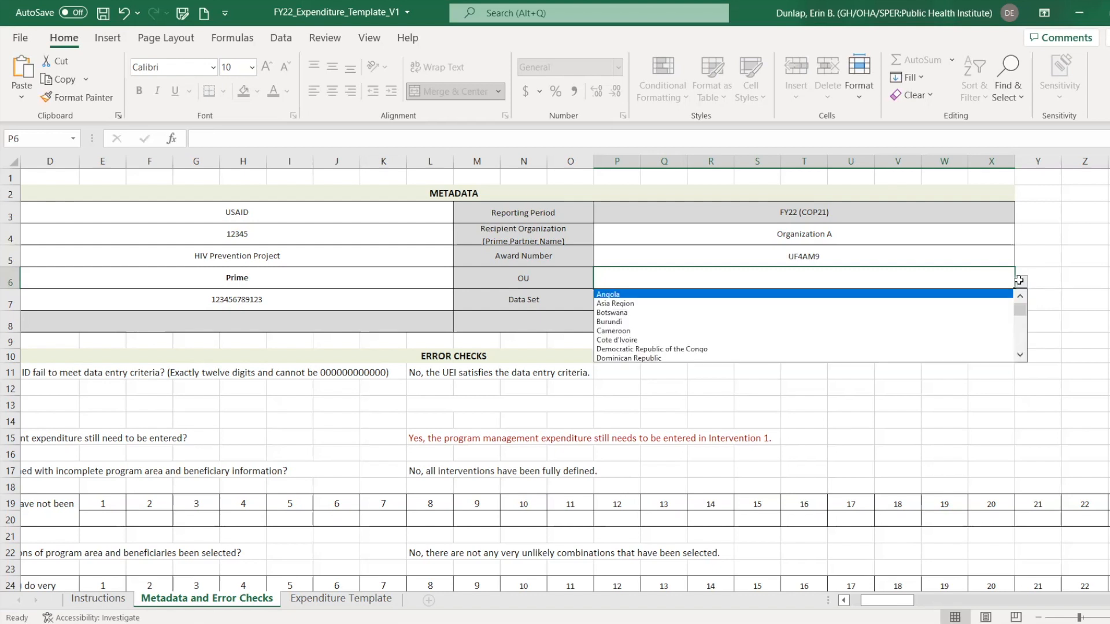
{"action": "left_click", "coordinate": [977, 328]}
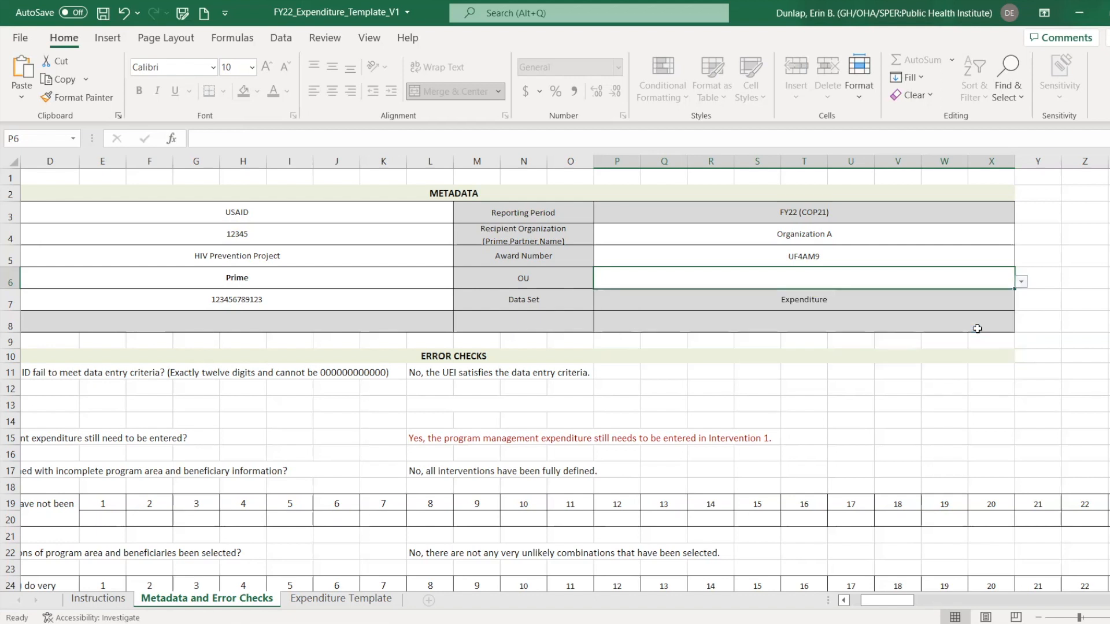
{"action": "left_click", "coordinate": [828, 365]}
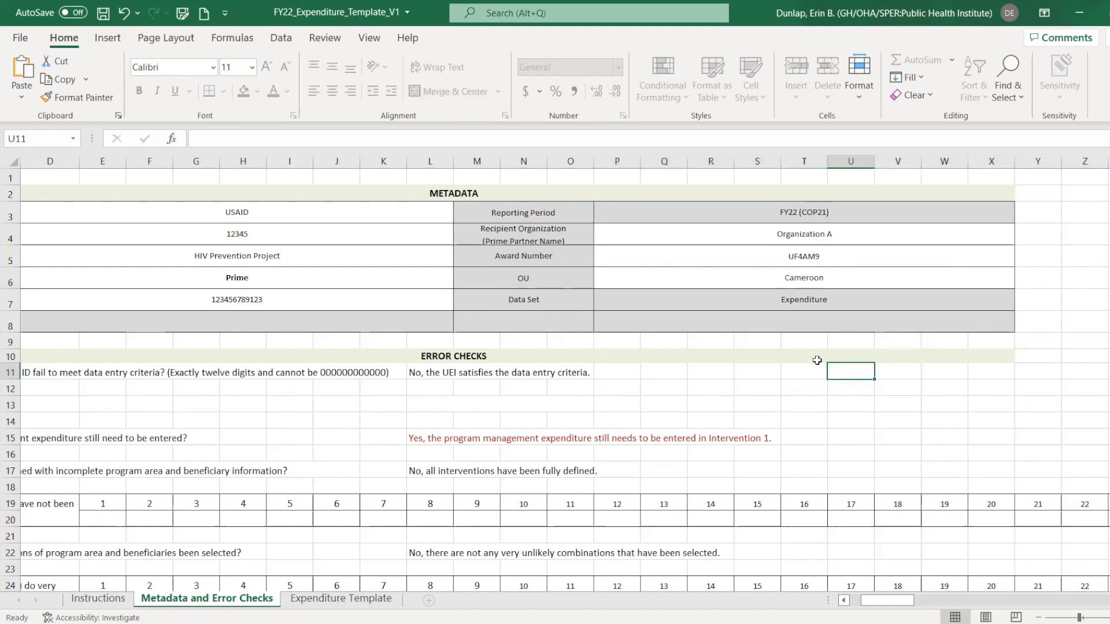
{"action": "scroll", "coordinate": [817, 360], "scroll_direction": "left", "scroll_amount": 3}
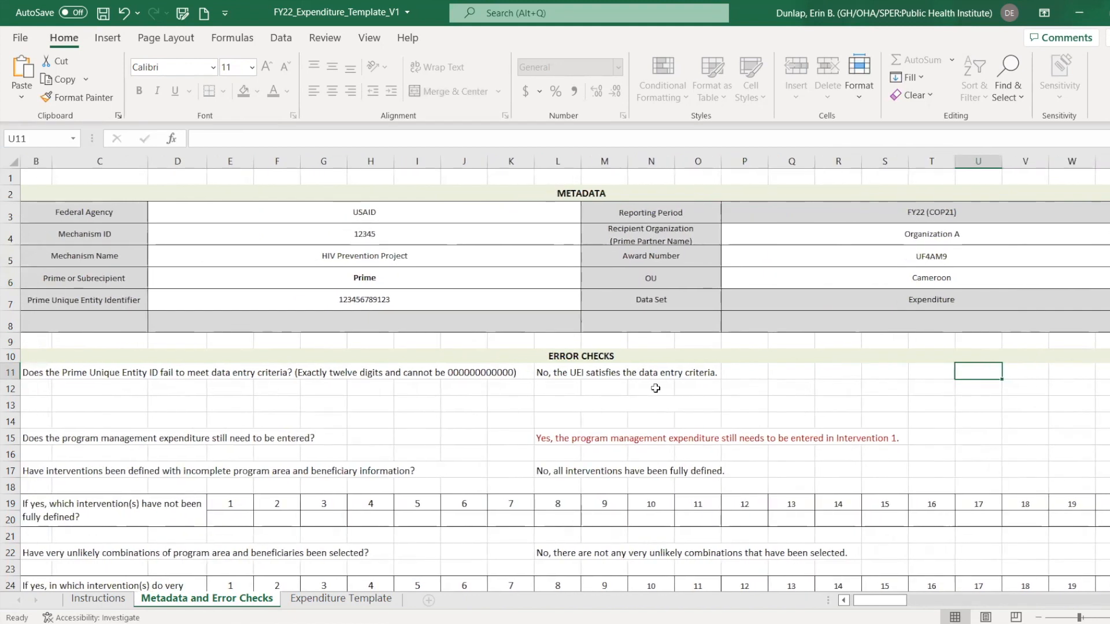
Switch to the Expenditure Template sheet and examine the row 2 headings from Program Management across the numbered interventions
{"action": "left_click", "coordinate": [309, 596]}
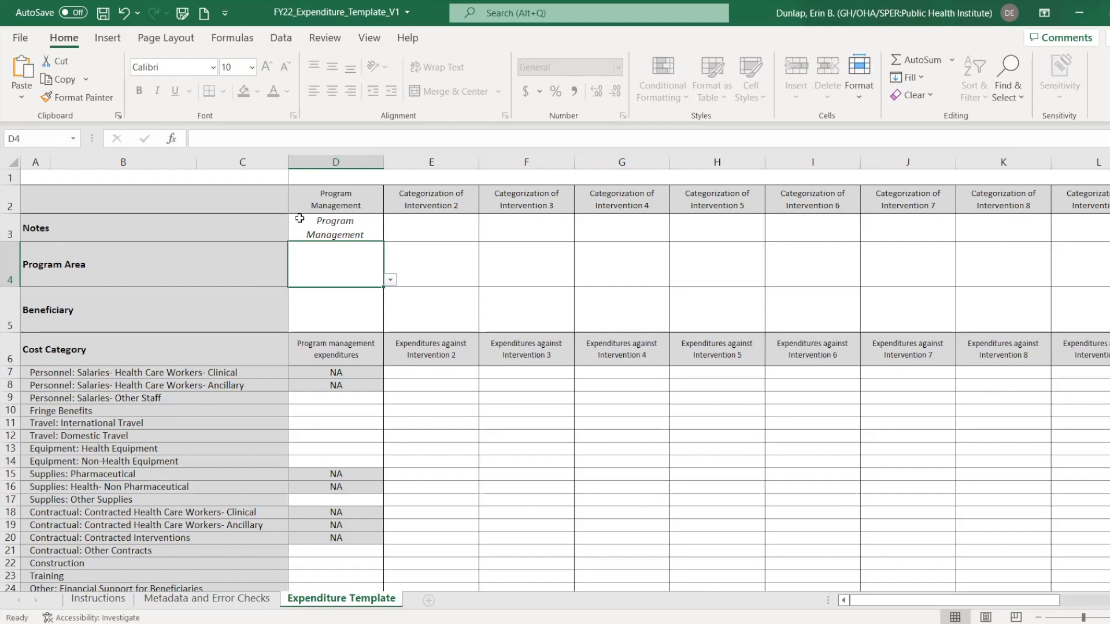
{"action": "left_click", "coordinate": [353, 207]}
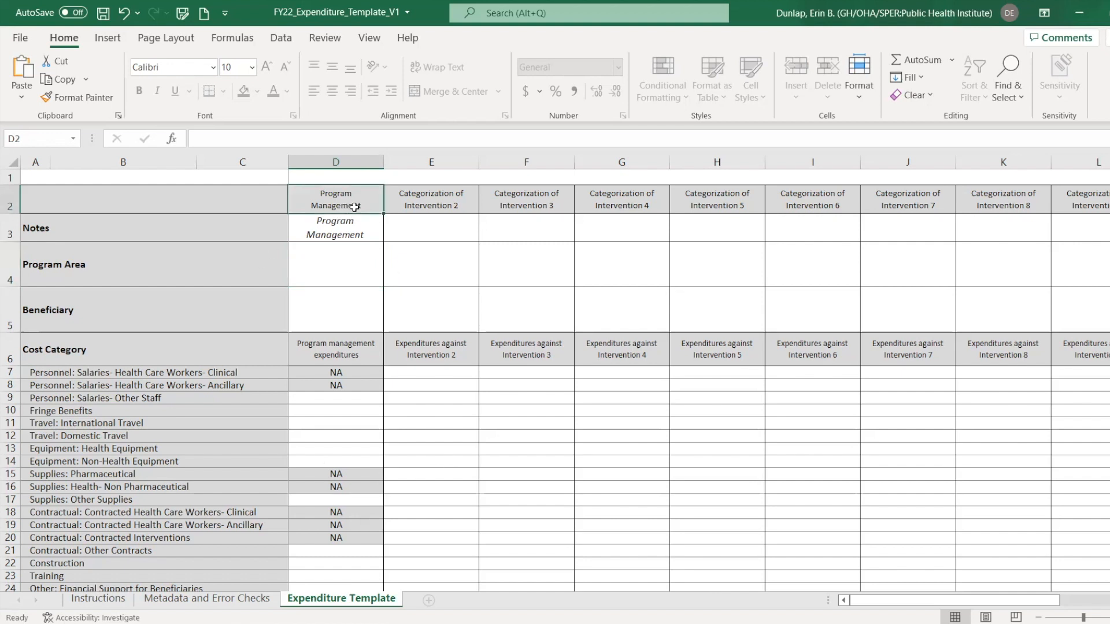
{"action": "key", "text": "Right"}
{"action": "key", "text": "Right"}
{"action": "key", "text": "Right"}
{"action": "key", "text": "Right"}
{"action": "key", "text": "Right"}
{"action": "key", "text": "Right"}
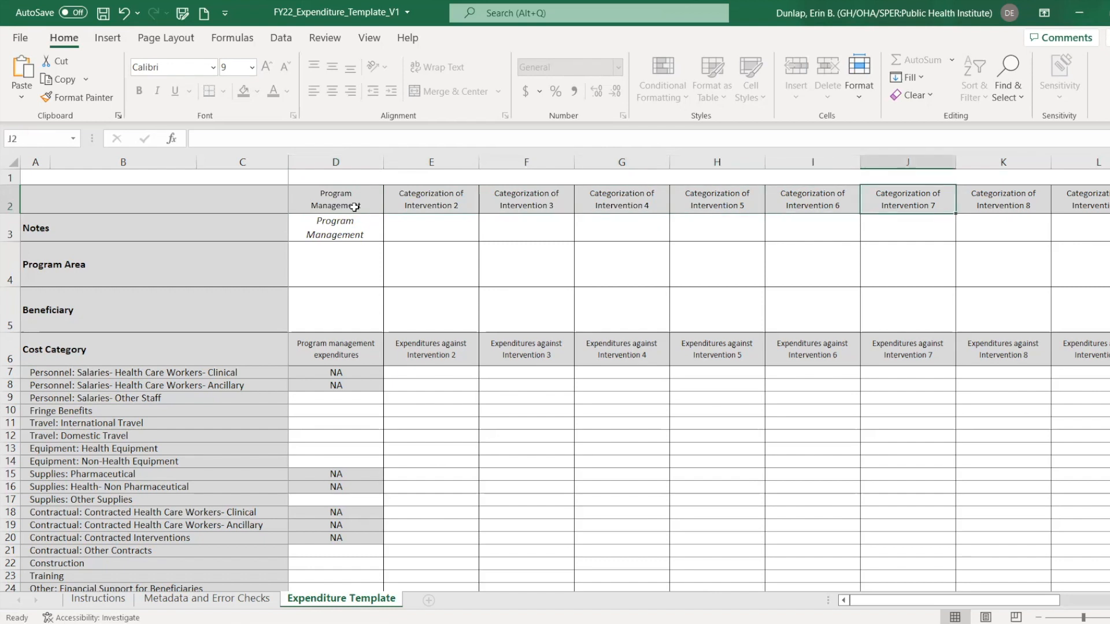
{"action": "key", "text": "Right"}
{"action": "key", "text": "Right"}
{"action": "key", "text": "Left"}
{"action": "key", "text": "Left"}
{"action": "key", "text": "Left"}
{"action": "key", "text": "Left"}
{"action": "key", "text": "Left"}
{"action": "key", "text": "Left"}
{"action": "key", "text": "Left"}
{"action": "key", "text": "Left"}
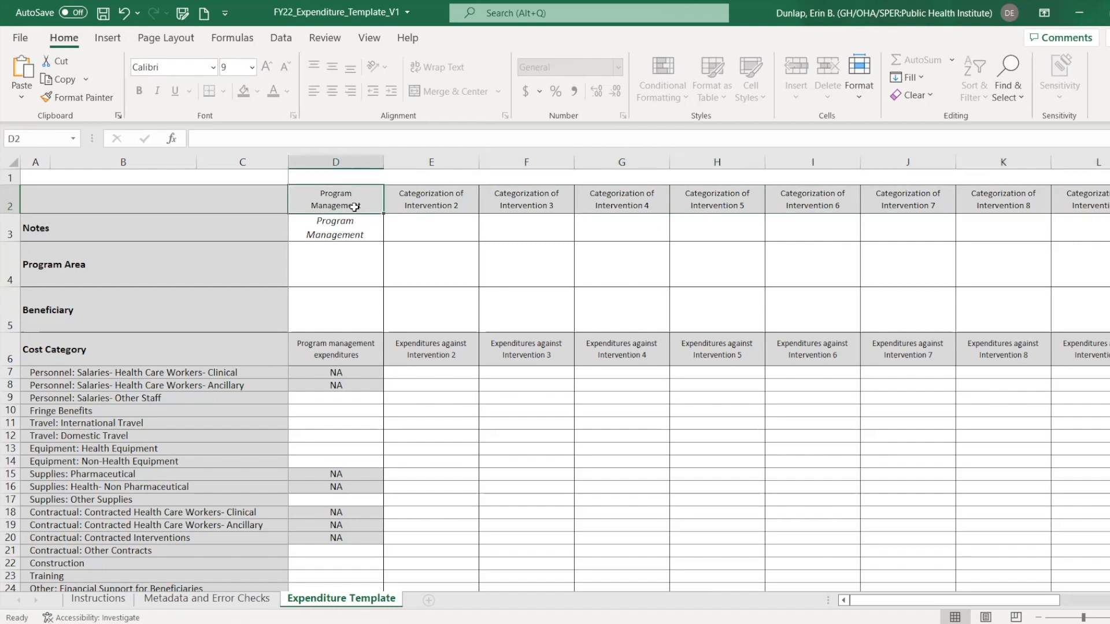
Set the Program Area of the Program Management column to PM: IM Program Management-NSD
{"action": "left_click", "coordinate": [358, 236]}
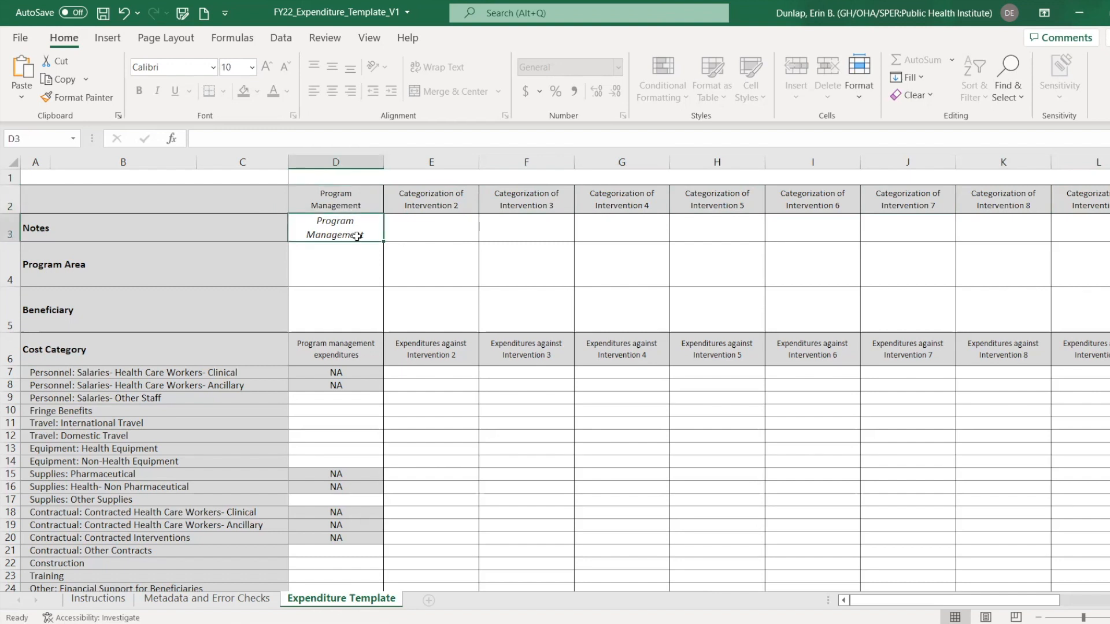
{"action": "left_click", "coordinate": [359, 271]}
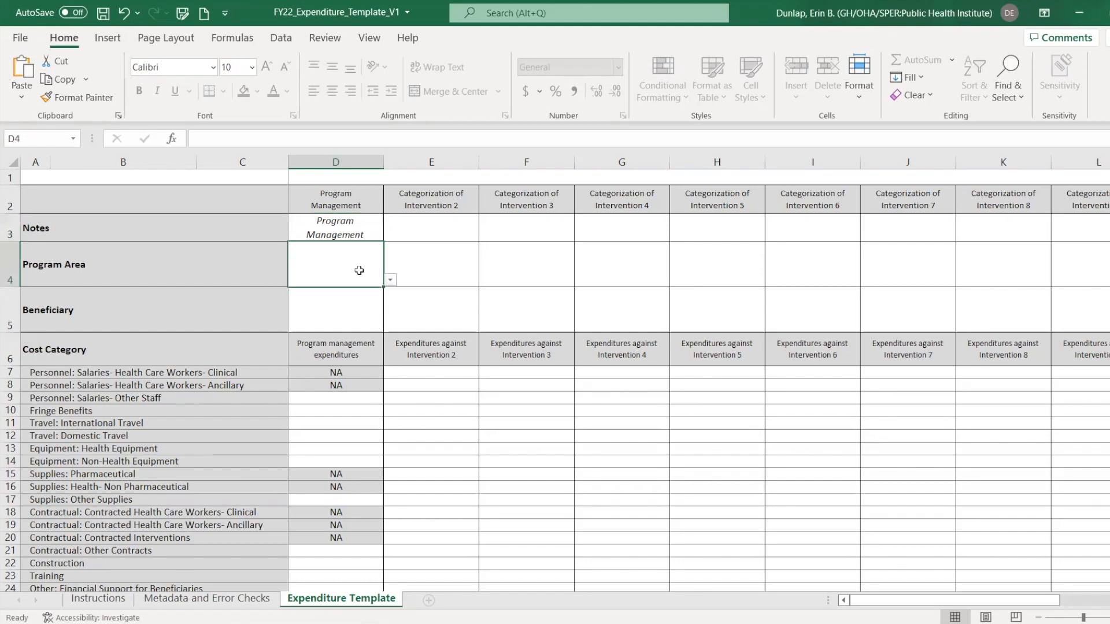
{"action": "left_click", "coordinate": [392, 278]}
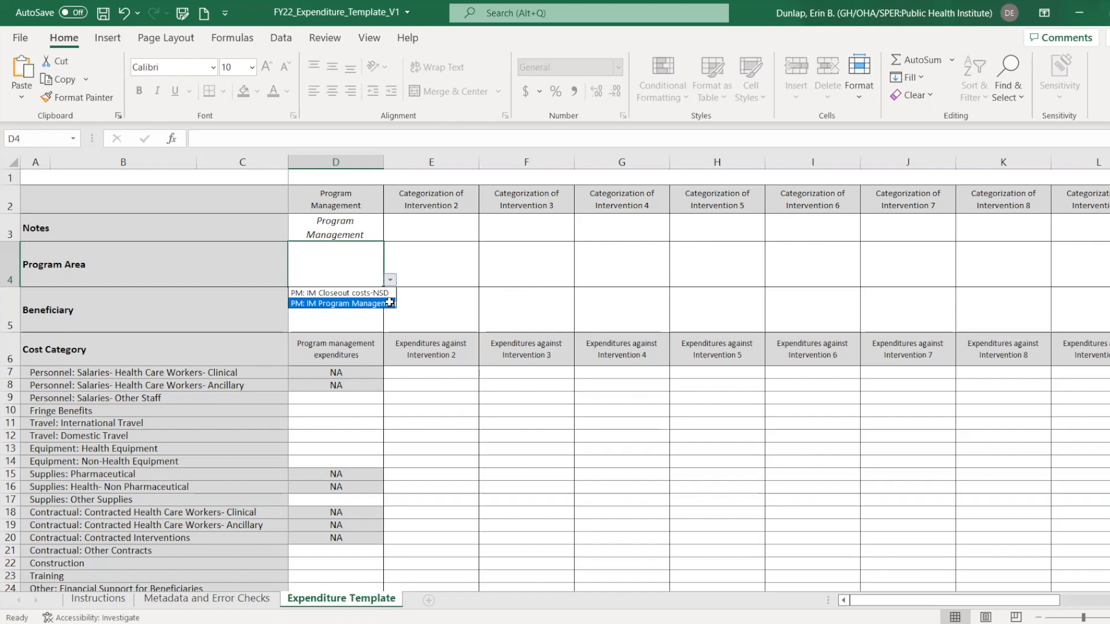
{"action": "left_click", "coordinate": [390, 302]}
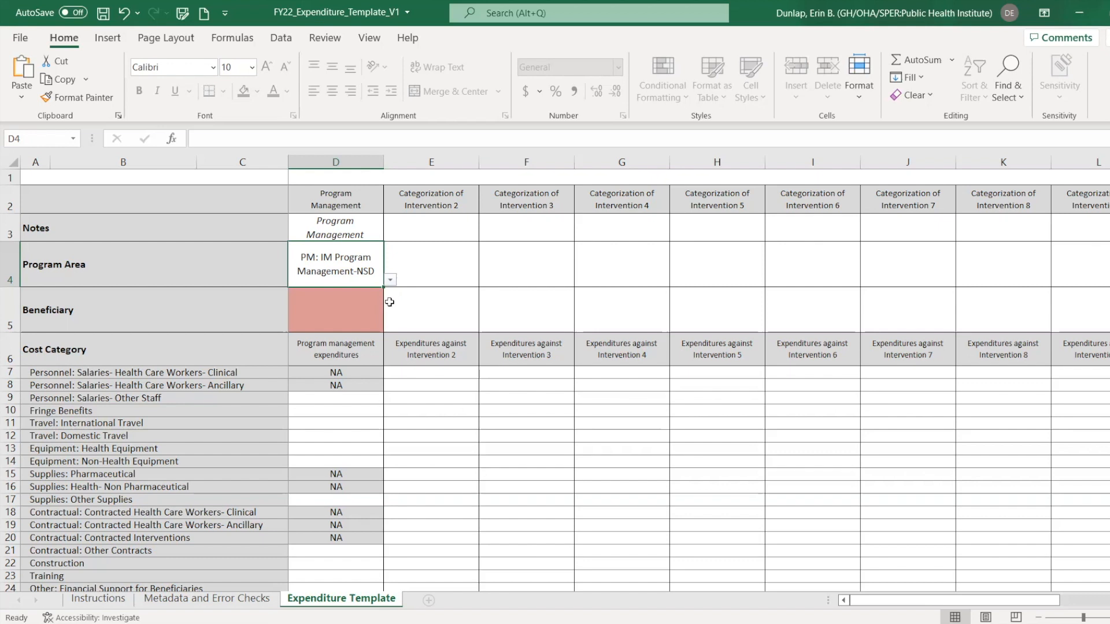
Try PM: IM Closeout costs-NSD as the Program Area of Intervention 2 and clear the cell again
{"action": "left_click", "coordinate": [443, 270]}
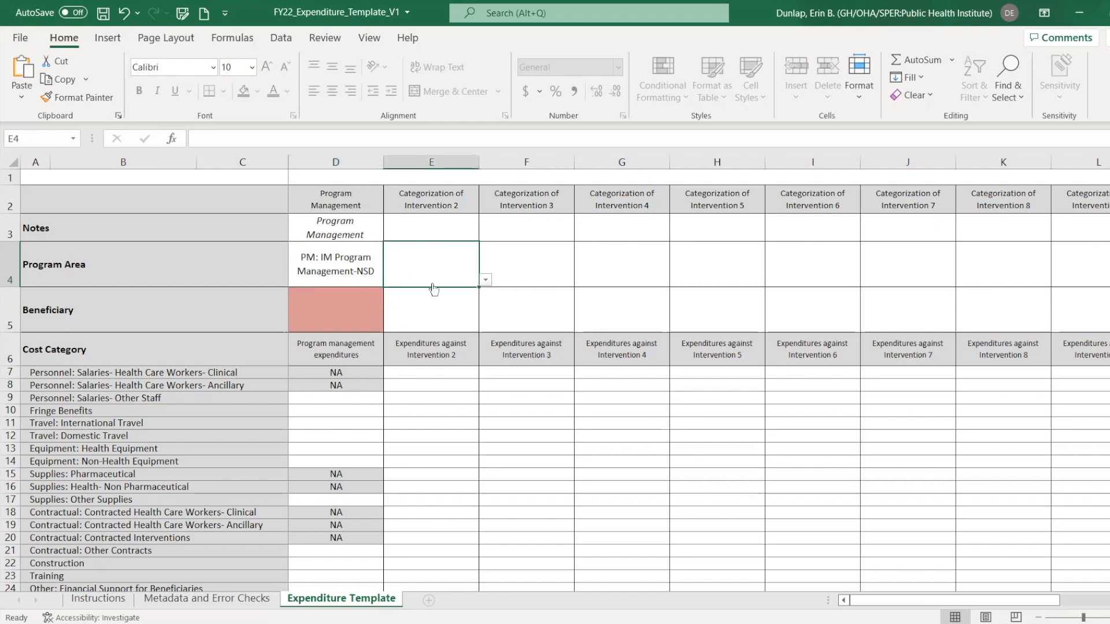
{"action": "left_click", "coordinate": [485, 282]}
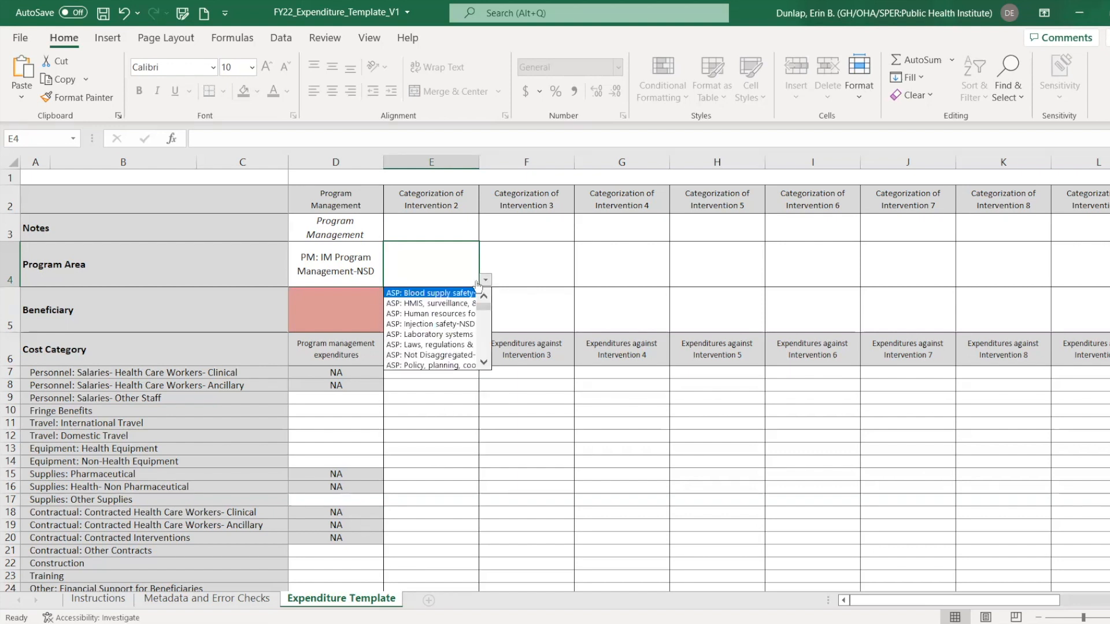
{"action": "left_click_drag", "start_coordinate": [483, 310], "coordinate": [484, 345]}
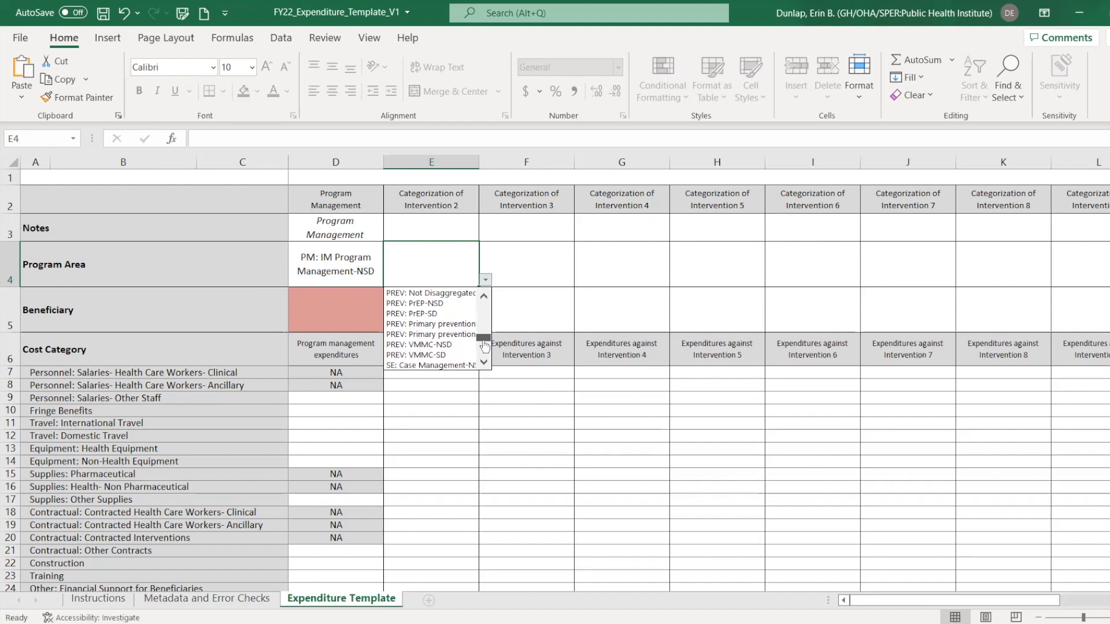
{"action": "left_click_drag", "start_coordinate": [485, 346], "coordinate": [485, 348]}
{"action": "left_click", "coordinate": [483, 296]}
{"action": "left_click_drag", "start_coordinate": [484, 296], "coordinate": [483, 296]}
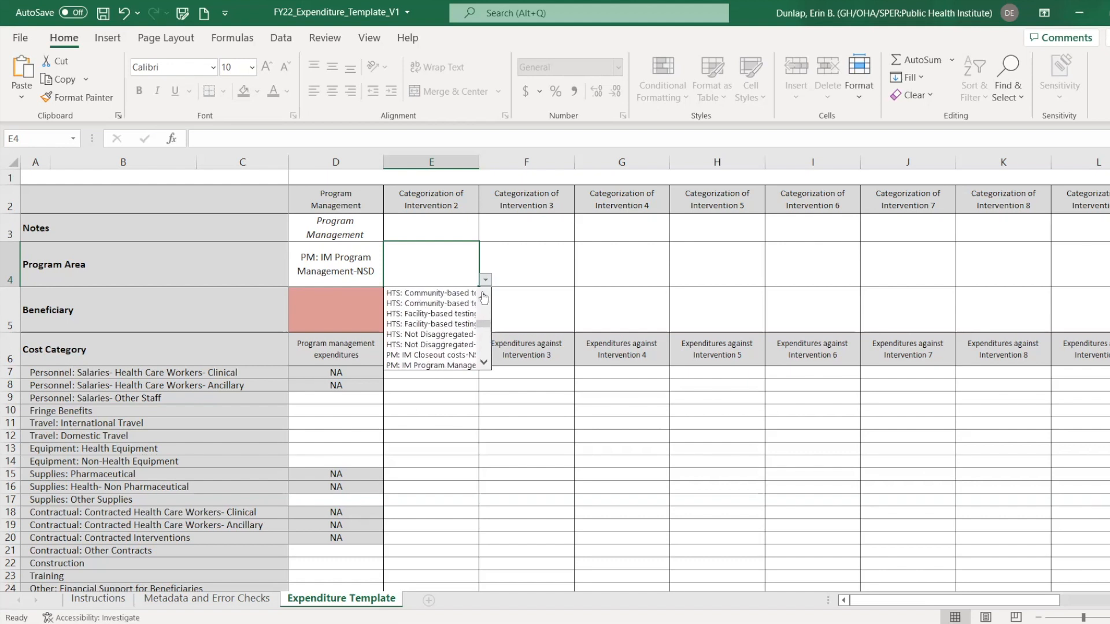
{"action": "left_click", "coordinate": [470, 355]}
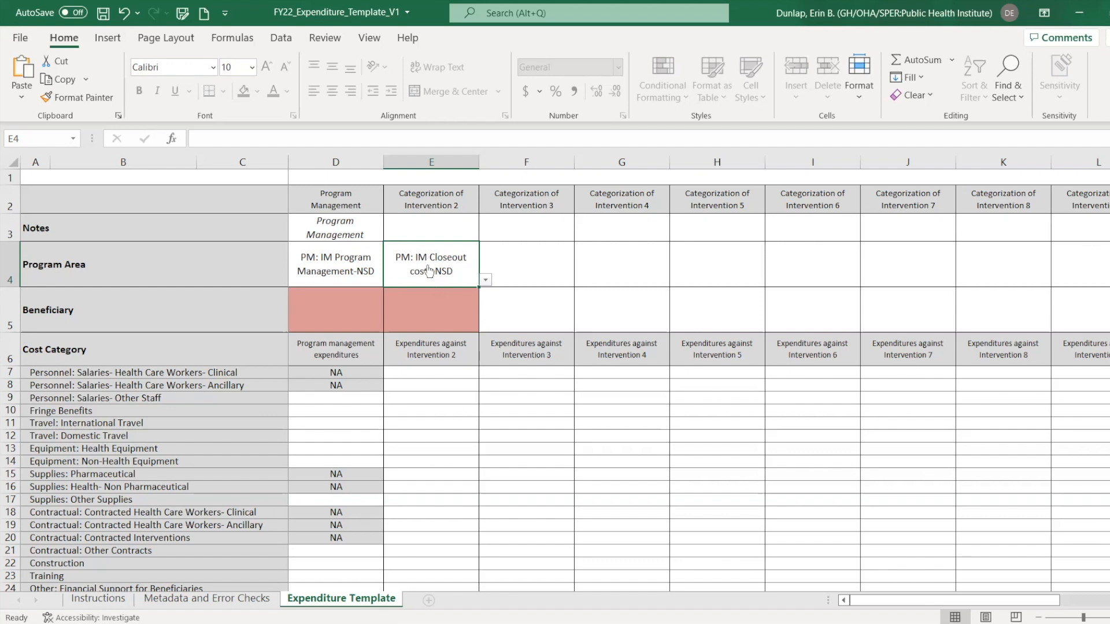
{"action": "key", "text": "Delete"}
Set the Program Management column's Program Area to PM: IM Closeout costs-NSD and its Beneficiary to Non-Targeted Pop: Not disaggregated
{"action": "left_click", "coordinate": [359, 276]}
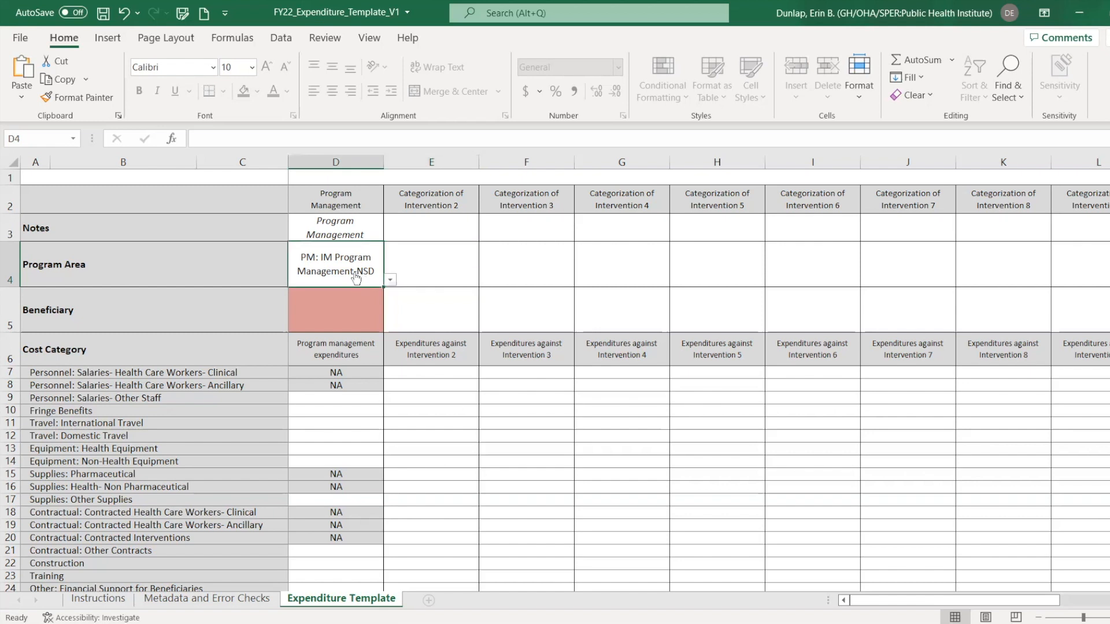
{"action": "left_click", "coordinate": [390, 280]}
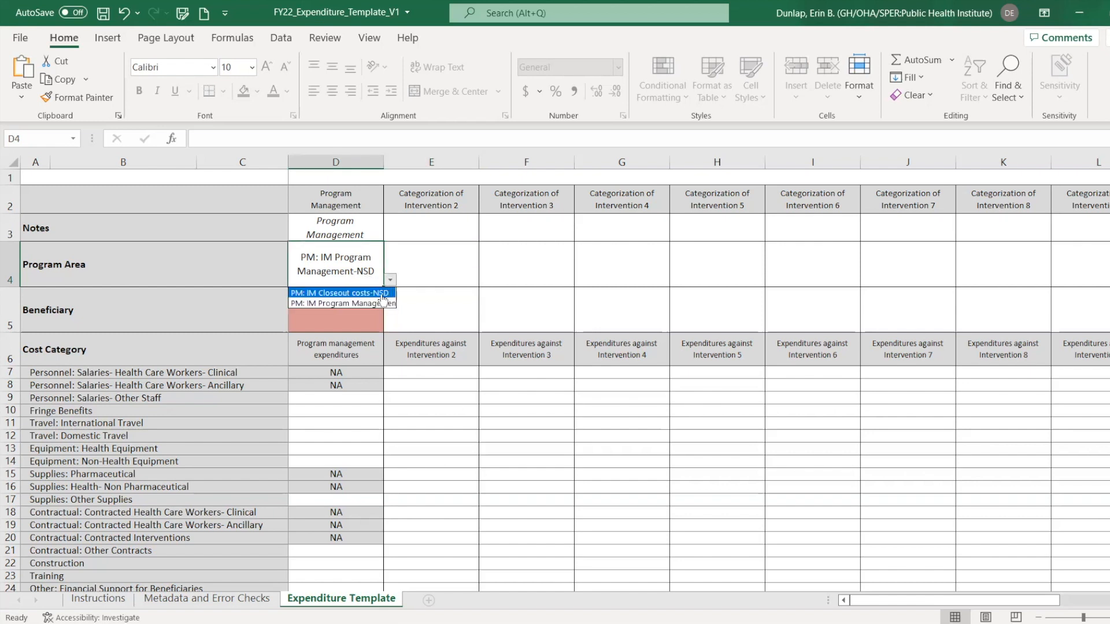
{"action": "left_click", "coordinate": [382, 294]}
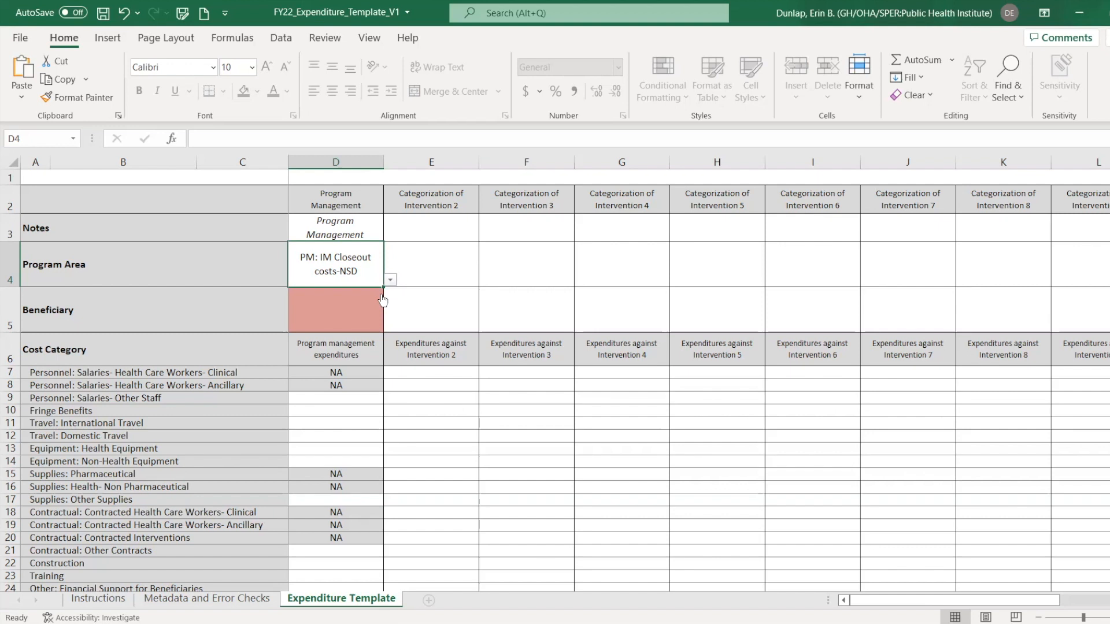
{"action": "left_click", "coordinate": [330, 327]}
{"action": "left_click", "coordinate": [389, 326]}
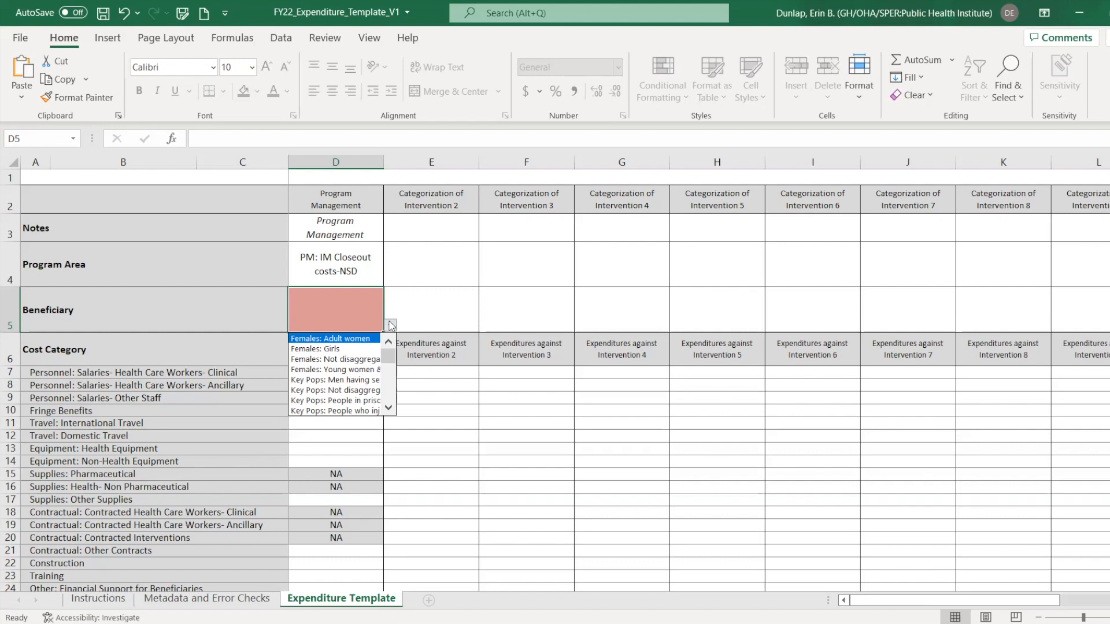
{"action": "left_click", "coordinate": [389, 409]}
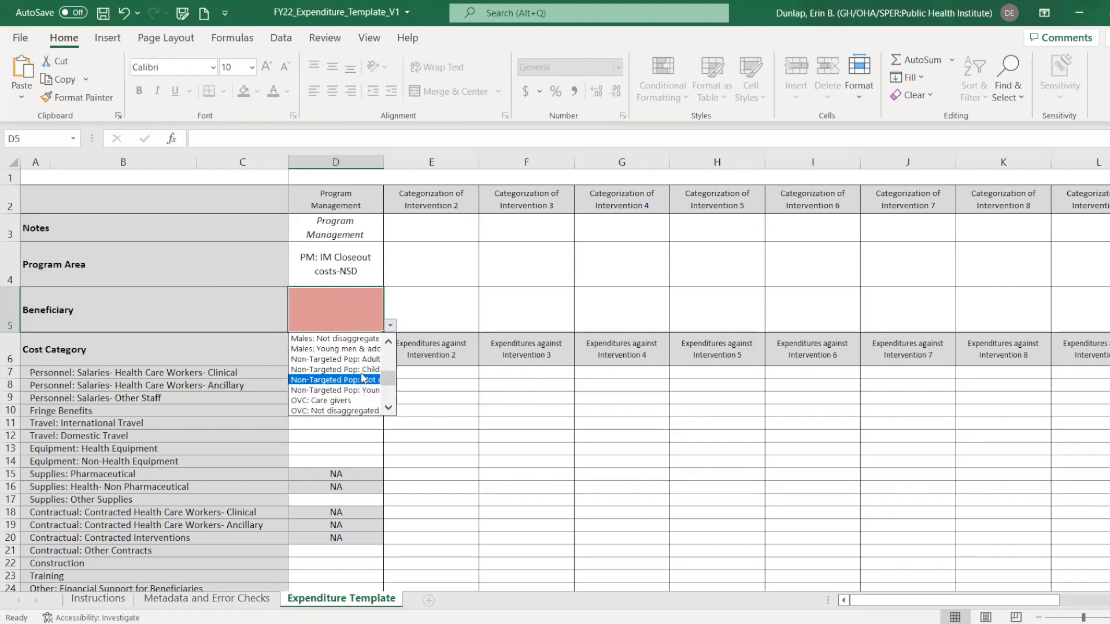
{"action": "left_click", "coordinate": [363, 380]}
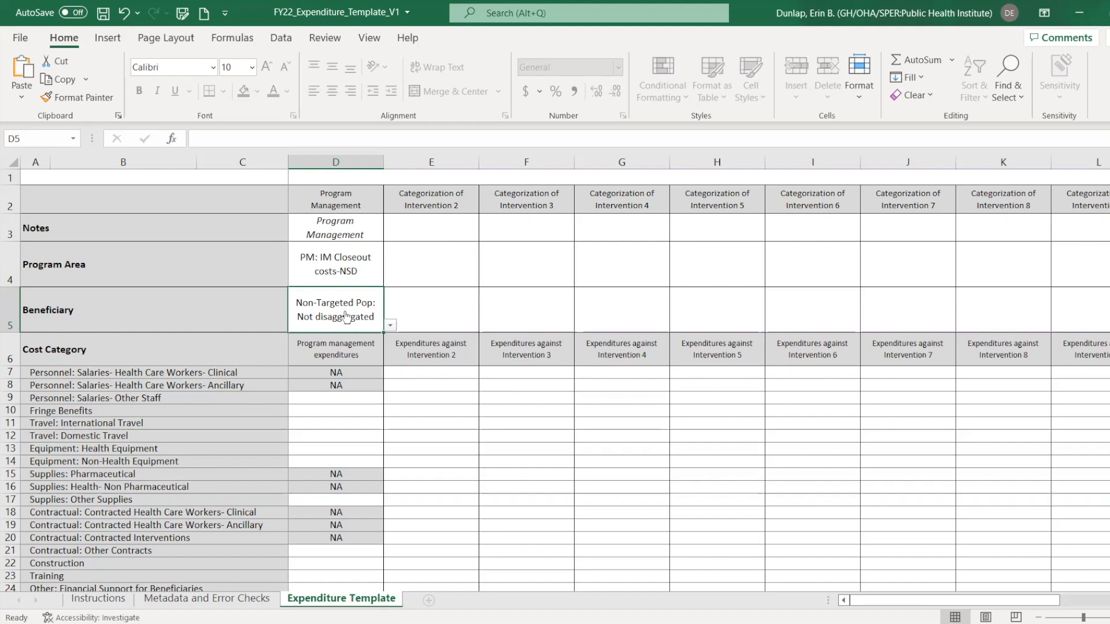
Look through the cost category cells of the Program Management column from Personnel: Salaries- Other Staff down to Indirect Charges
{"action": "left_click", "coordinate": [354, 400]}
{"action": "key", "text": "Down"}
{"action": "key", "text": "Down"}
{"action": "key", "text": "Down"}
{"action": "key", "text": "Down"}
{"action": "key", "text": "Down"}
{"action": "key", "text": "Down"}
{"action": "key", "text": "Down"}
{"action": "key", "text": "Down"}
{"action": "key", "text": "Down"}
{"action": "key", "text": "Down"}
{"action": "key", "text": "Down"}
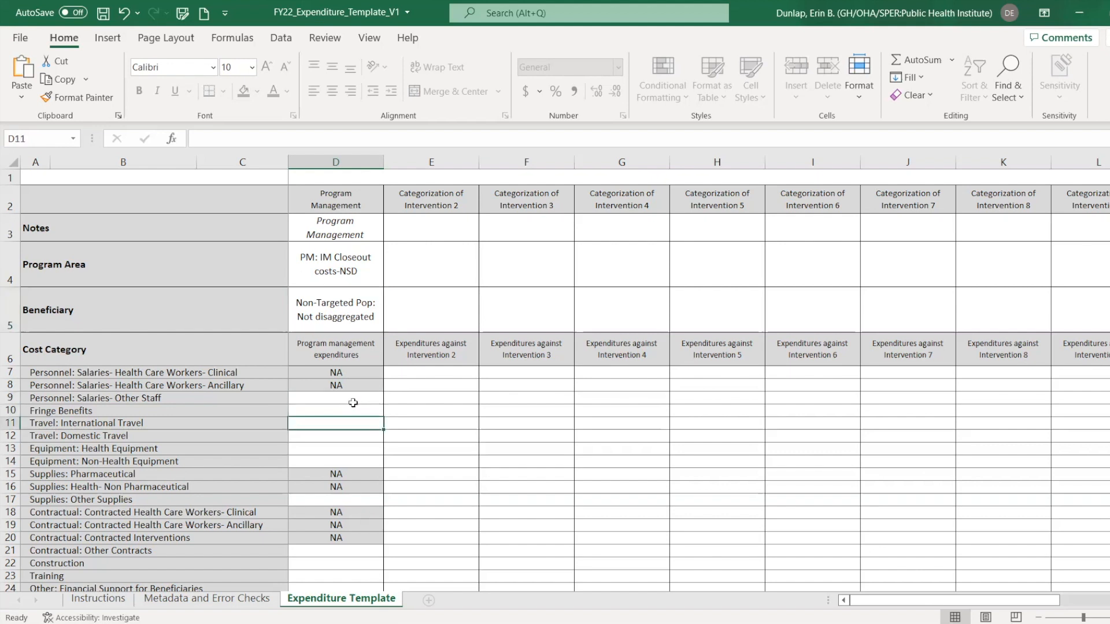
{"action": "key", "text": "Down"}
{"action": "key", "text": "Down"}
{"action": "key", "text": "Down"}
{"action": "key", "text": "Down"}
{"action": "key", "text": "Down"}
{"action": "key", "text": "Down"}
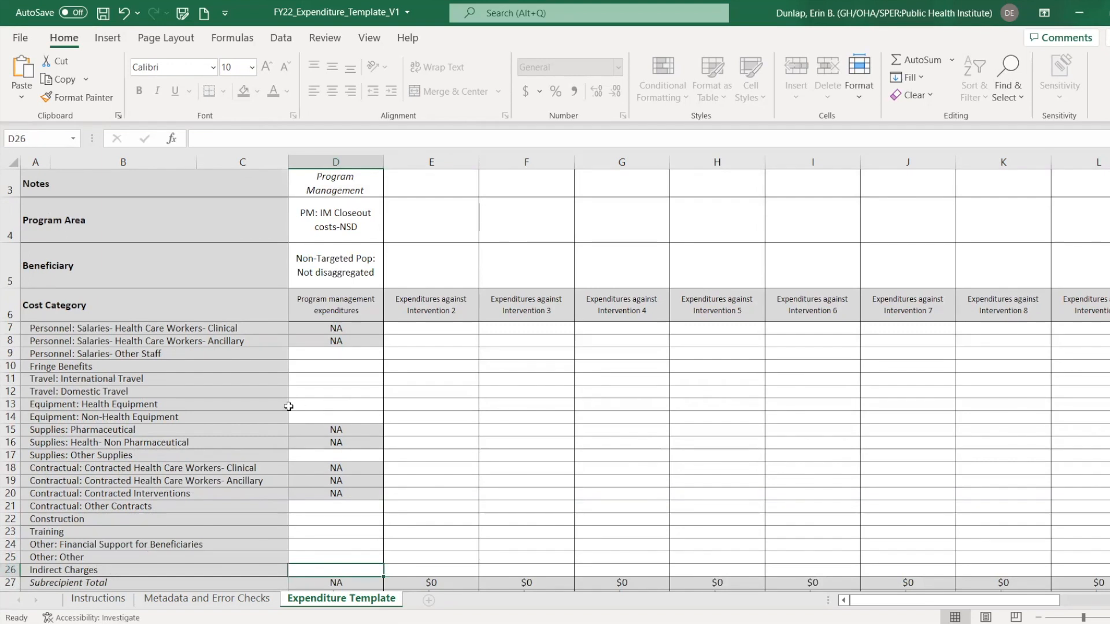
Enter program management expenditures of 25332 for Personnel: Salaries- Other Staff and 3426 for Fringe Benefits
{"action": "left_click", "coordinate": [362, 353]}
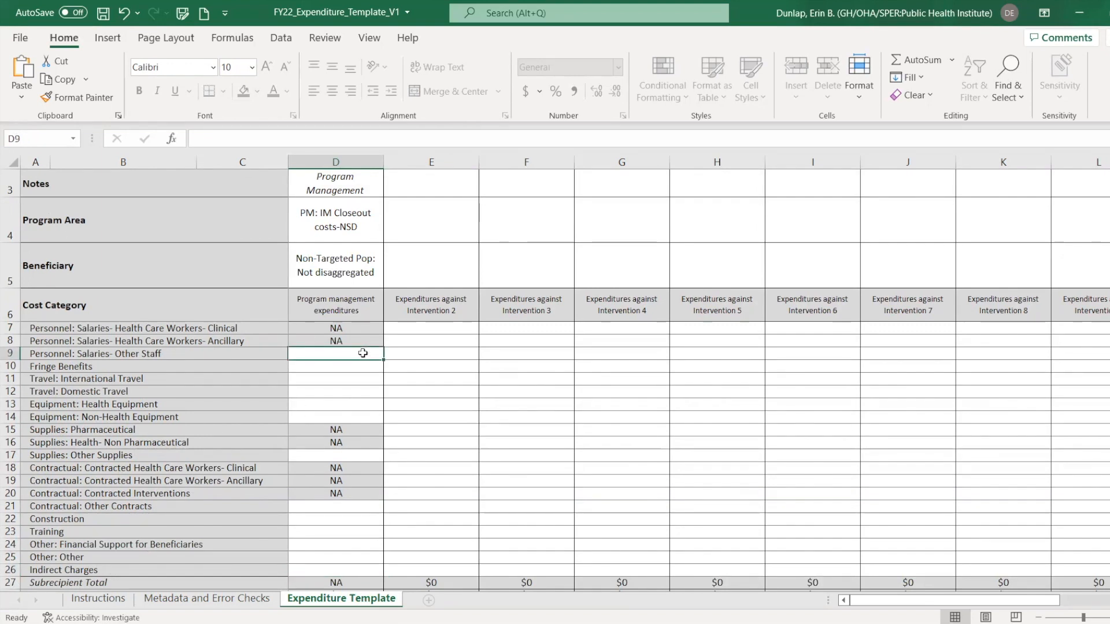
{"action": "type", "text": "25,332"}
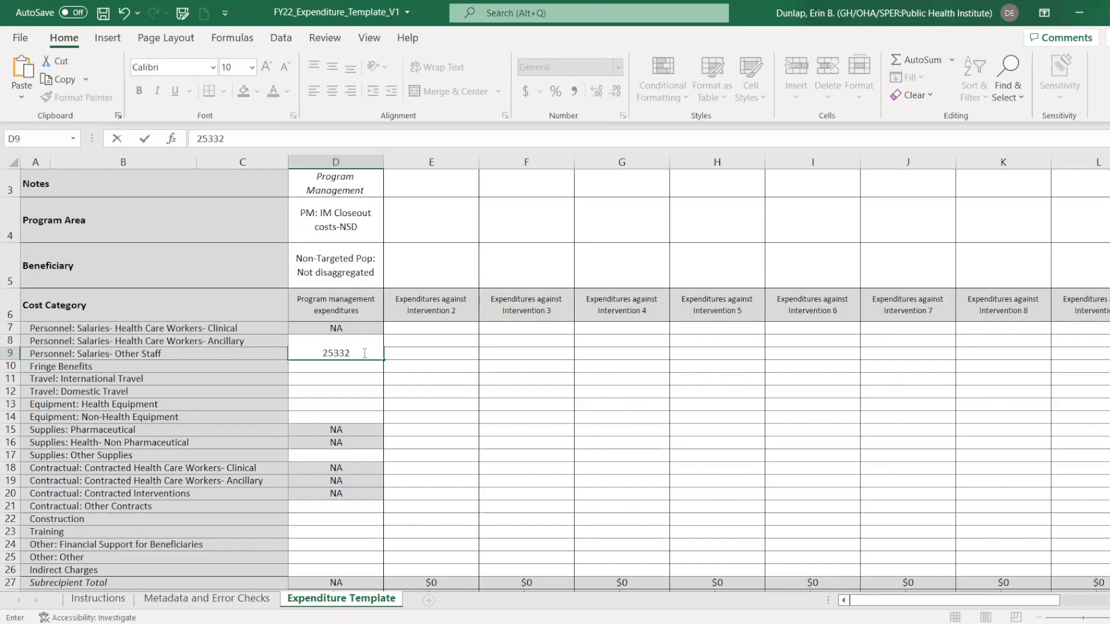
{"action": "key", "text": "Return"}
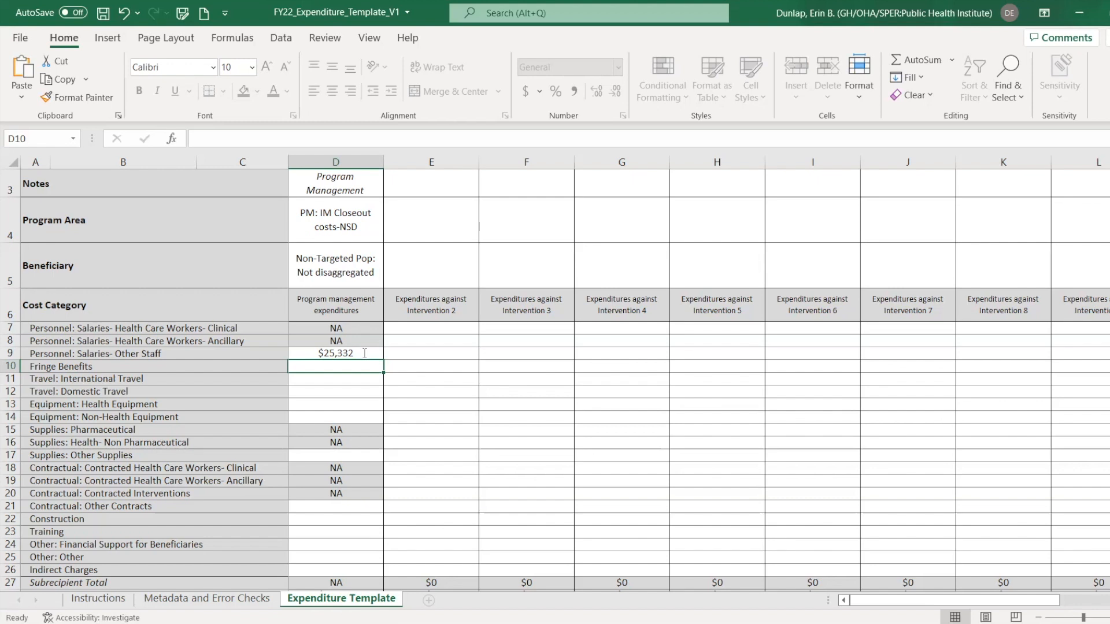
{"action": "type", "text": "3426"}
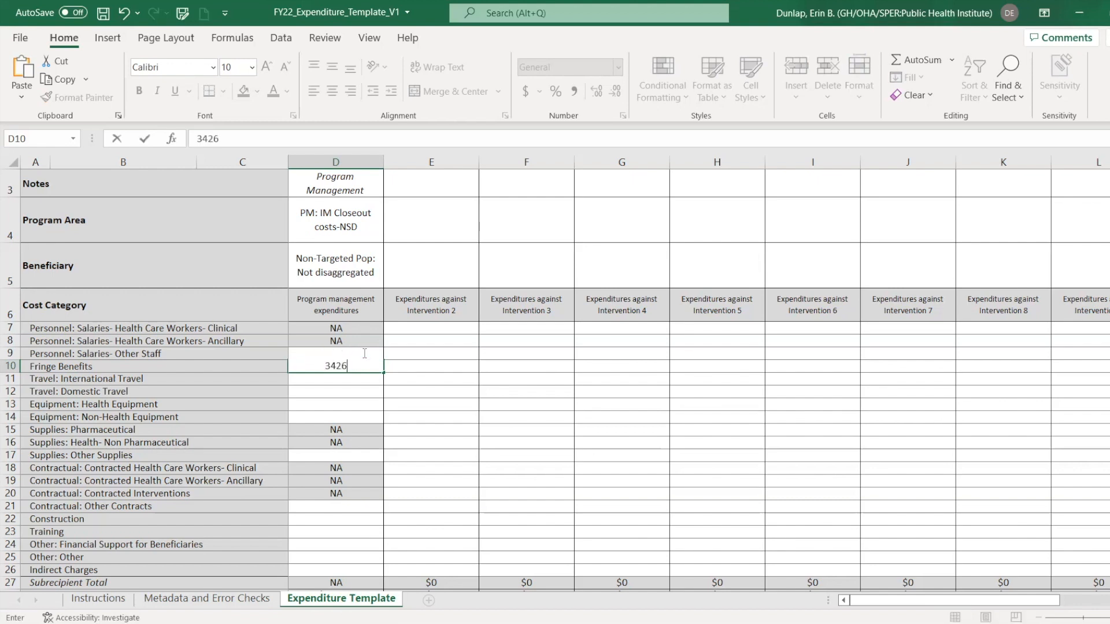
{"action": "key", "text": "Return"}
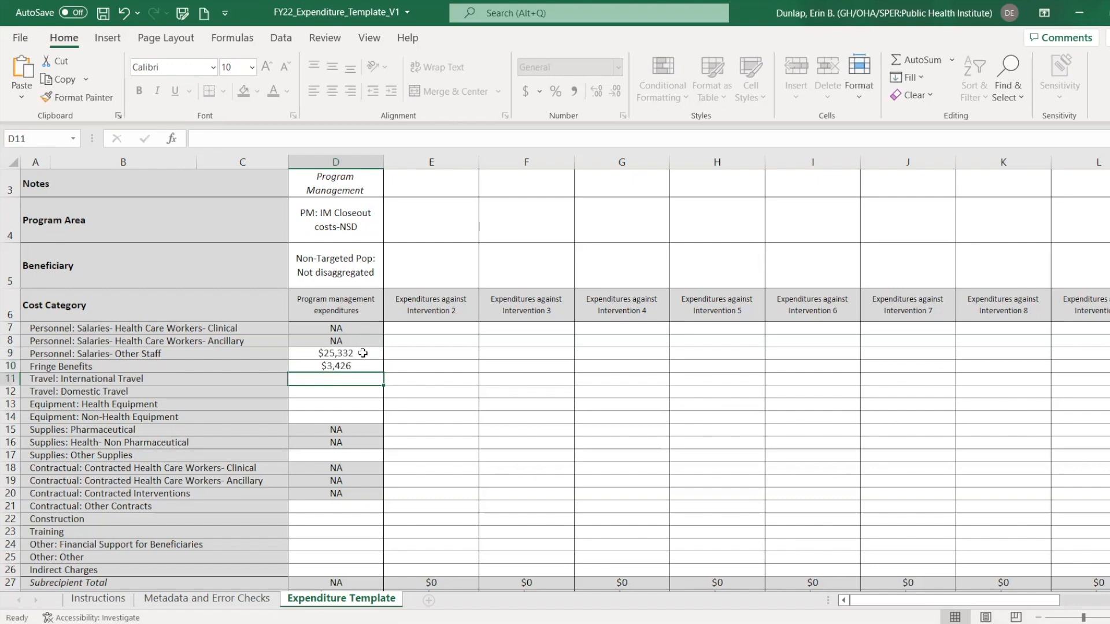
Enter a program management expenditure of 562 for Travel: Domestic Travel
{"action": "type", "text": "5"}
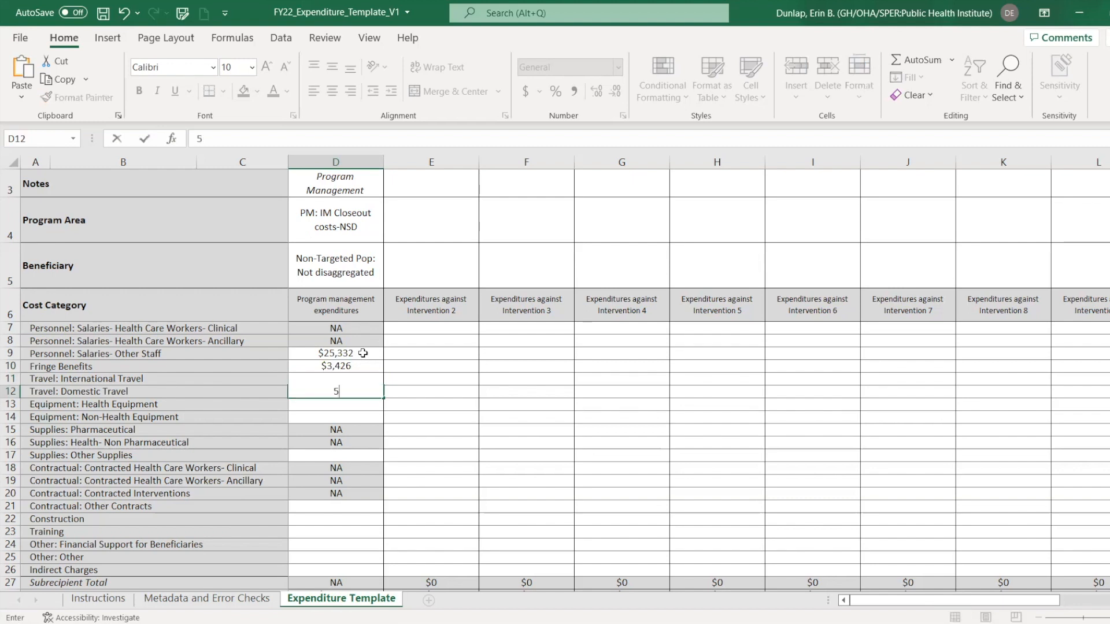
{"action": "type", "text": "62'"}
{"action": "key", "text": "BackSpace"}
{"action": "key", "text": "Return"}
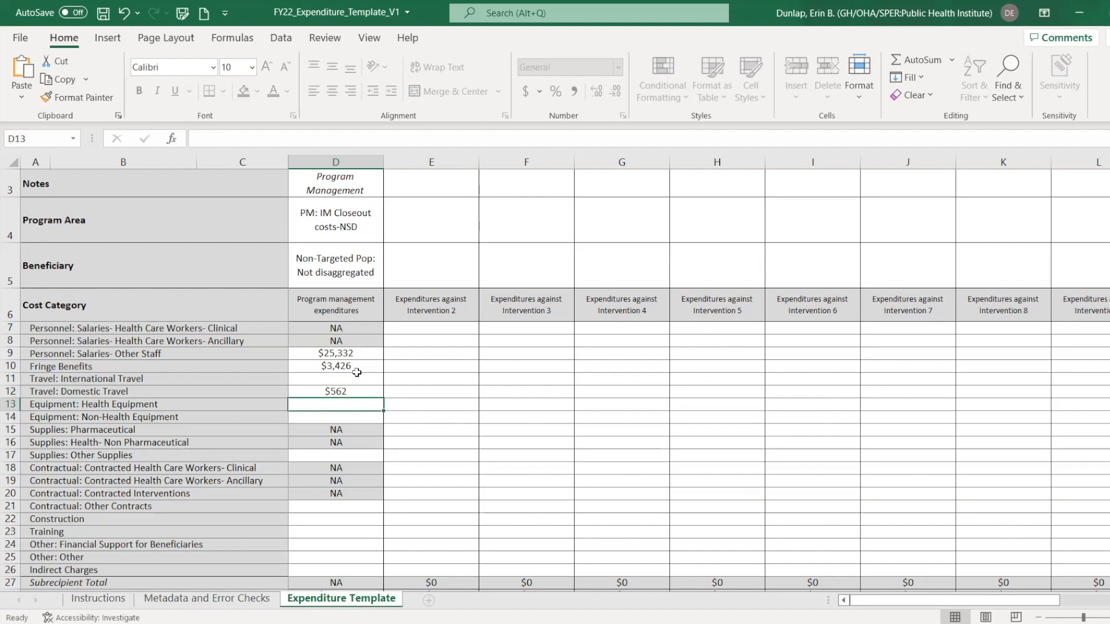
Look through the remaining cost category cells of the Program Management column below Travel: Domestic Travel
{"action": "key", "text": "Down"}
{"action": "key", "text": "Down"}
{"action": "key", "text": "Down"}
{"action": "key", "text": "Down"}
{"action": "key", "text": "Down"}
{"action": "key", "text": "Down"}
{"action": "key", "text": "Down"}
{"action": "key", "text": "Down"}
{"action": "key", "text": "Down"}
{"action": "key", "text": "Down"}
{"action": "key", "text": "Down"}
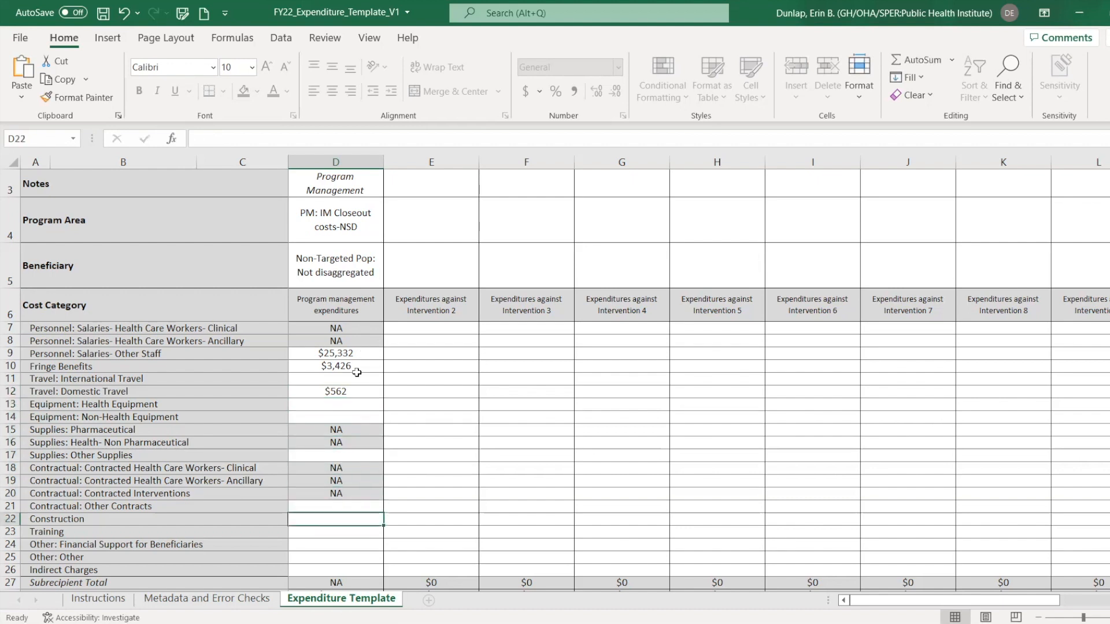
{"action": "key", "text": "Up"}
{"action": "key", "text": "Up"}
{"action": "key", "text": "Up"}
{"action": "key", "text": "Up"}
{"action": "key", "text": "Up"}
{"action": "key", "text": "Up"}
{"action": "key", "text": "Up"}
{"action": "key", "text": "Up"}
{"action": "key", "text": "Up"}
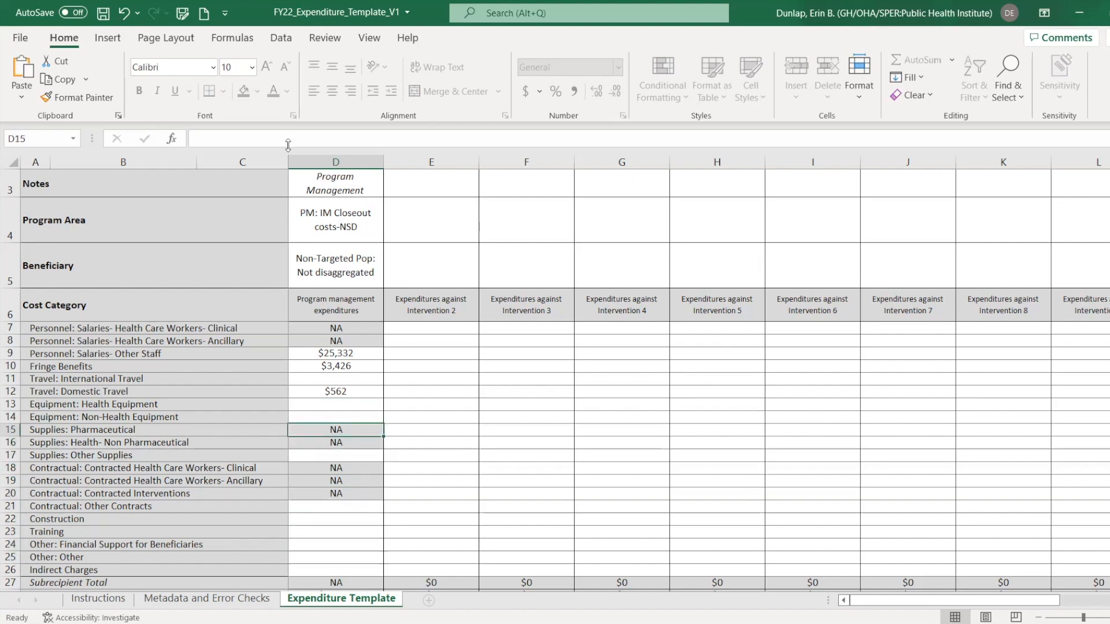
Change the Program Management column's Program Area to PM: IM Program Management-NSD
{"action": "left_click", "coordinate": [345, 216]}
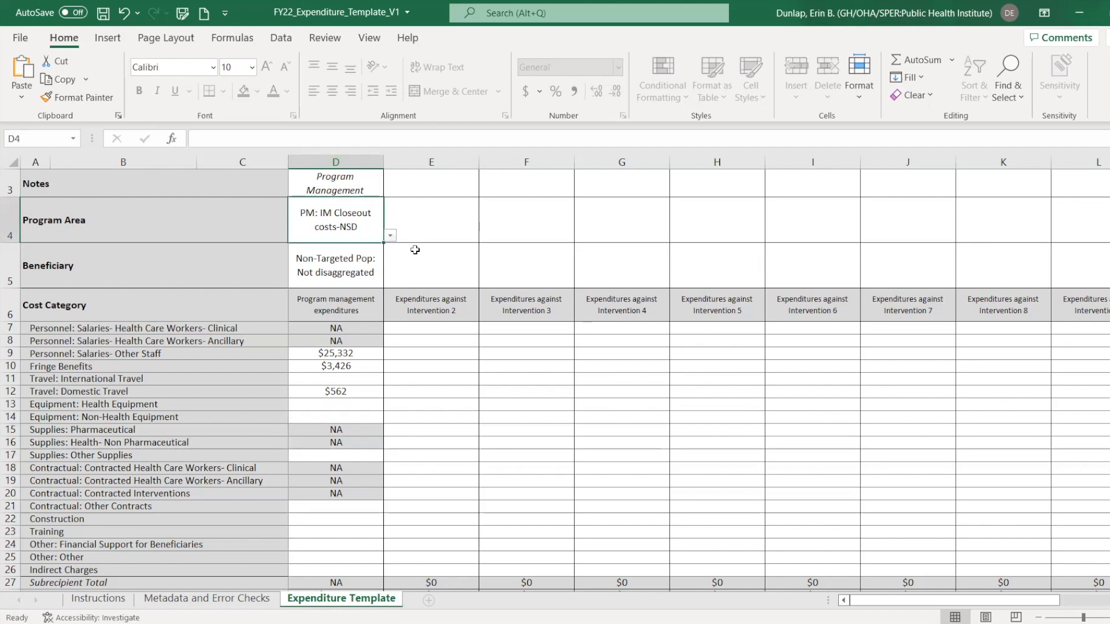
{"action": "left_click", "coordinate": [390, 233]}
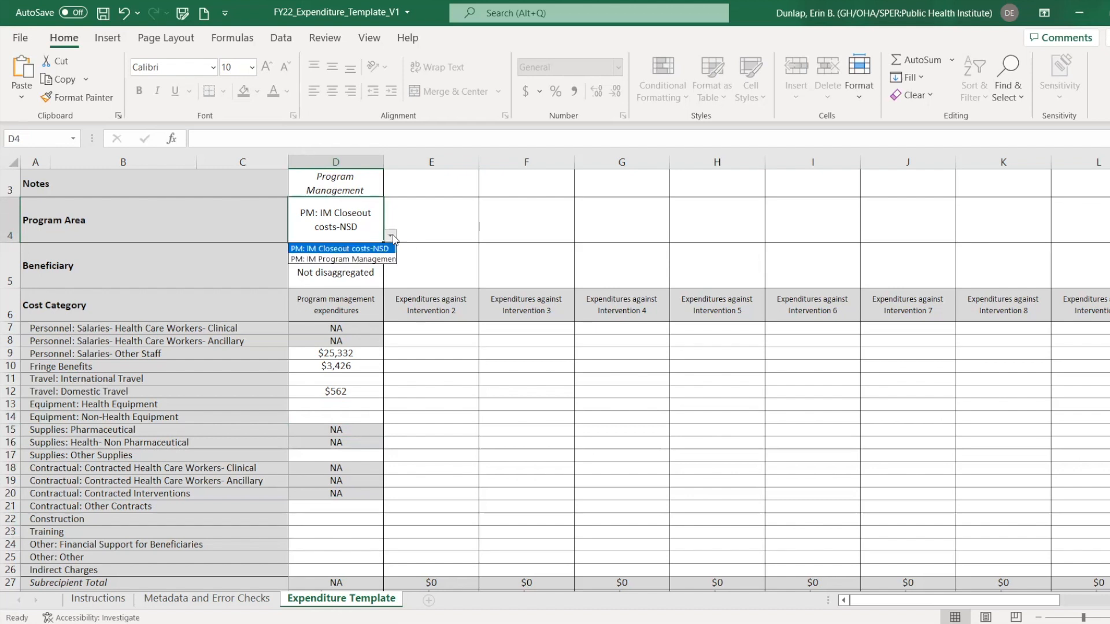
{"action": "left_click", "coordinate": [389, 259]}
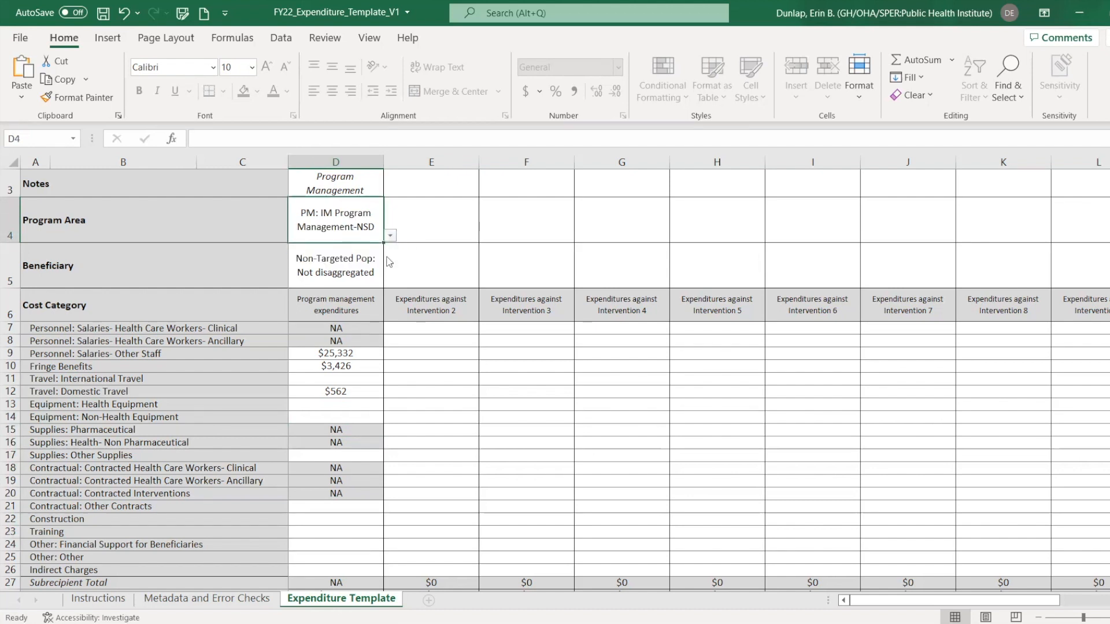
Set the Program Area of Intervention 2 to C&T: HIV Clinical Services-NSD
{"action": "left_click", "coordinate": [438, 236]}
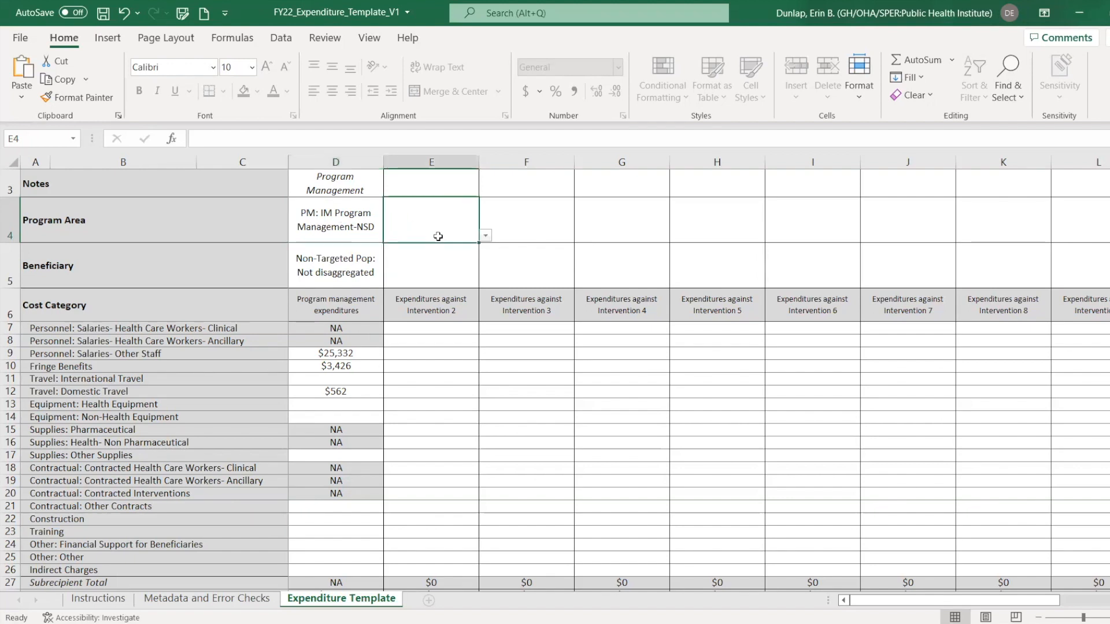
{"action": "left_click", "coordinate": [487, 235]}
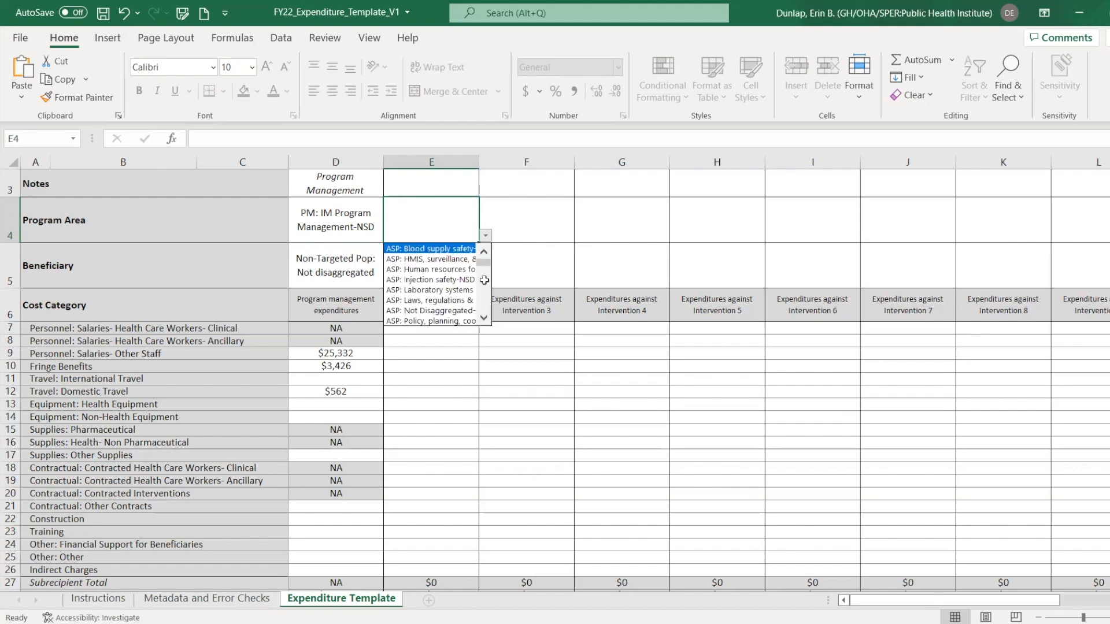
{"action": "scroll", "coordinate": [483, 290], "scroll_direction": "down", "scroll_amount": 5}
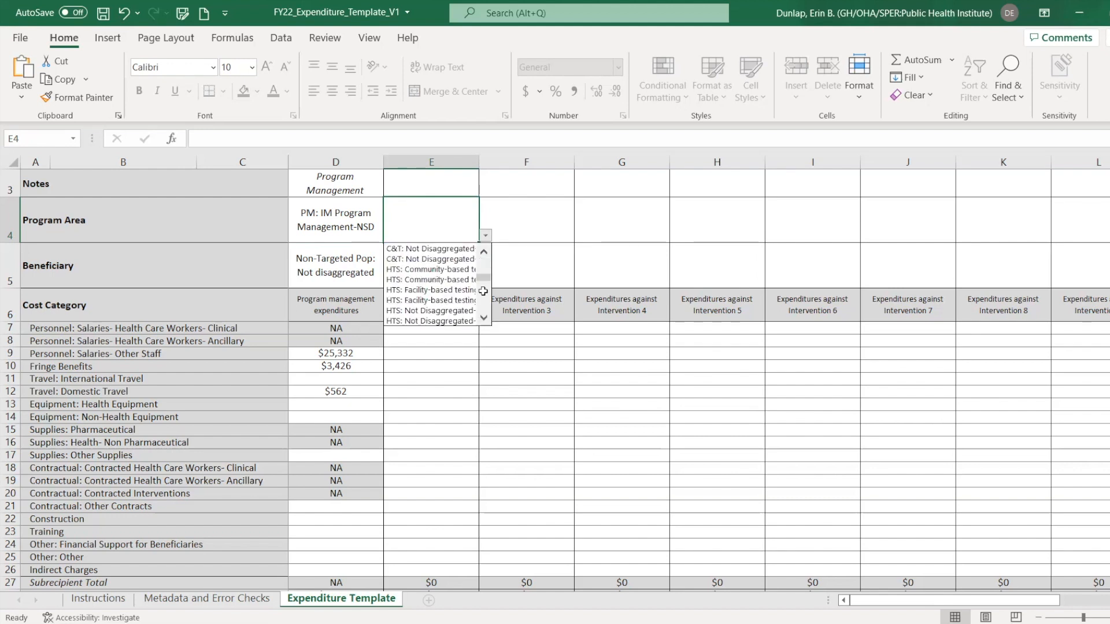
{"action": "left_click", "coordinate": [486, 250]}
{"action": "left_click", "coordinate": [485, 250]}
{"action": "left_click", "coordinate": [486, 250]}
{"action": "left_click", "coordinate": [485, 251]}
{"action": "left_click", "coordinate": [485, 250]}
{"action": "left_click", "coordinate": [485, 250]}
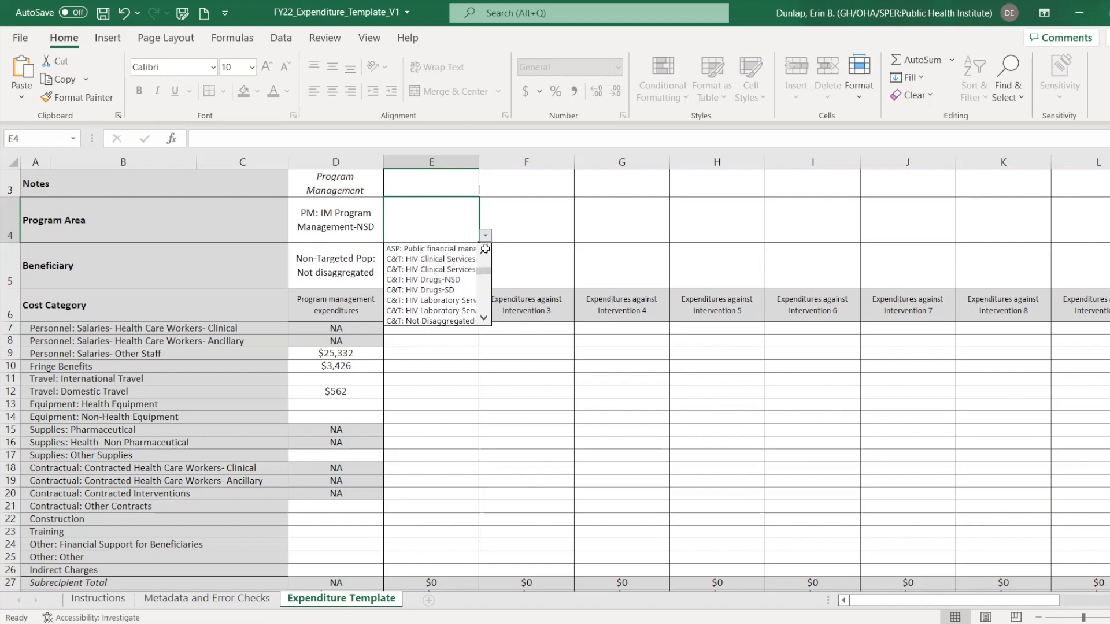
{"action": "left_click", "coordinate": [454, 258]}
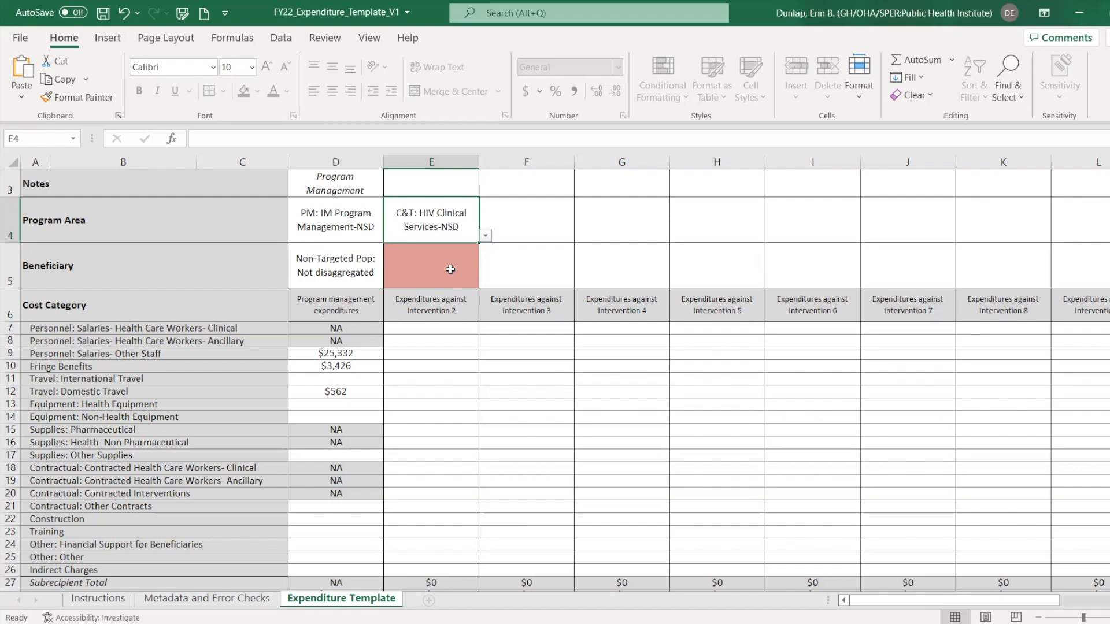
Set the Beneficiary of Intervention 2 to Pregnant & Breastfeeding Women: Not disaggregated
{"action": "left_click", "coordinate": [450, 269]}
{"action": "left_click", "coordinate": [486, 282]}
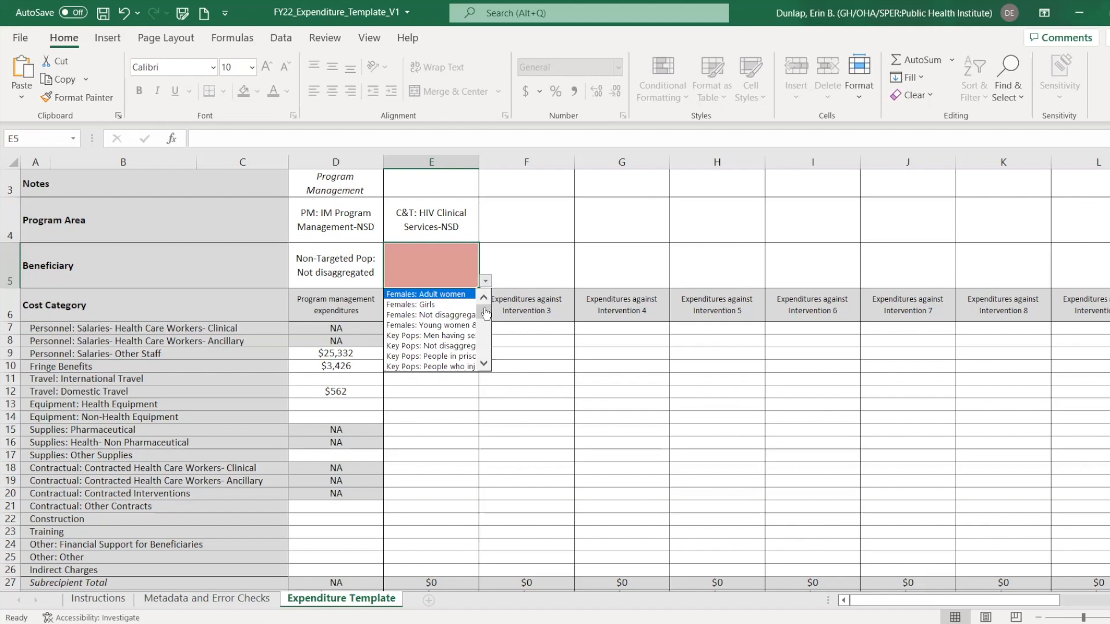
{"action": "left_click", "coordinate": [483, 364]}
{"action": "scroll", "coordinate": [483, 370], "scroll_direction": "down", "scroll_amount": 5}
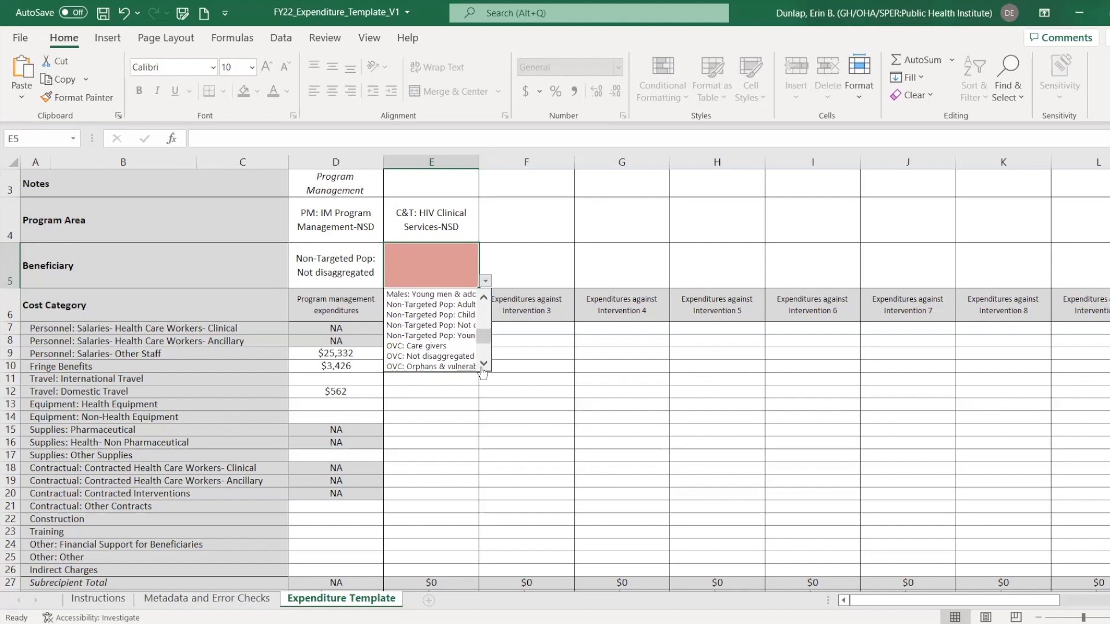
{"action": "left_click", "coordinate": [445, 325]}
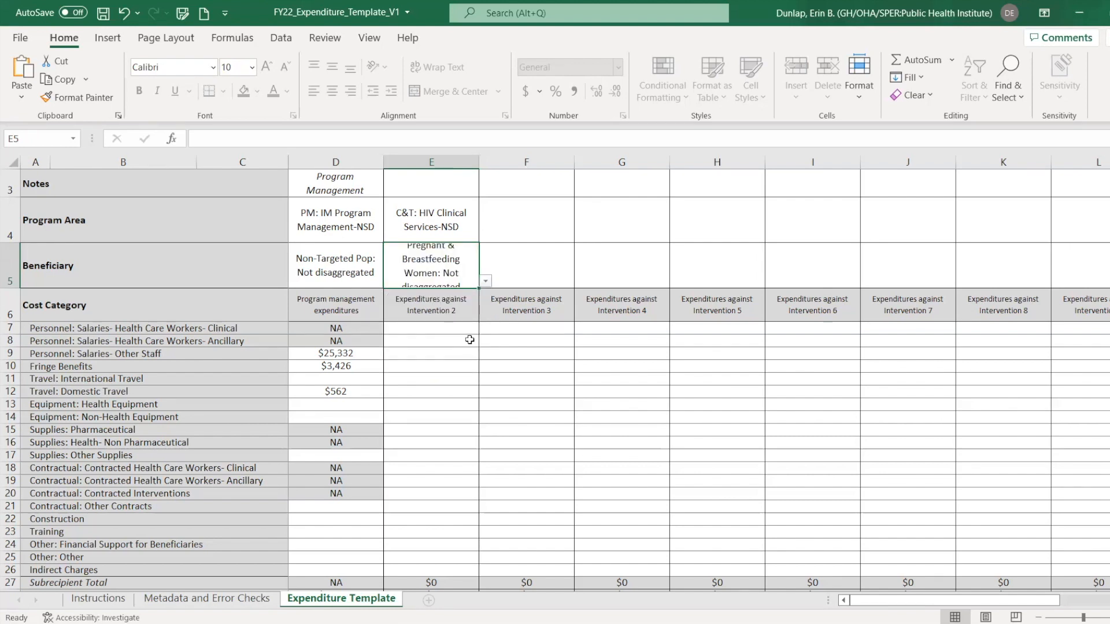
{"action": "left_click", "coordinate": [455, 330]}
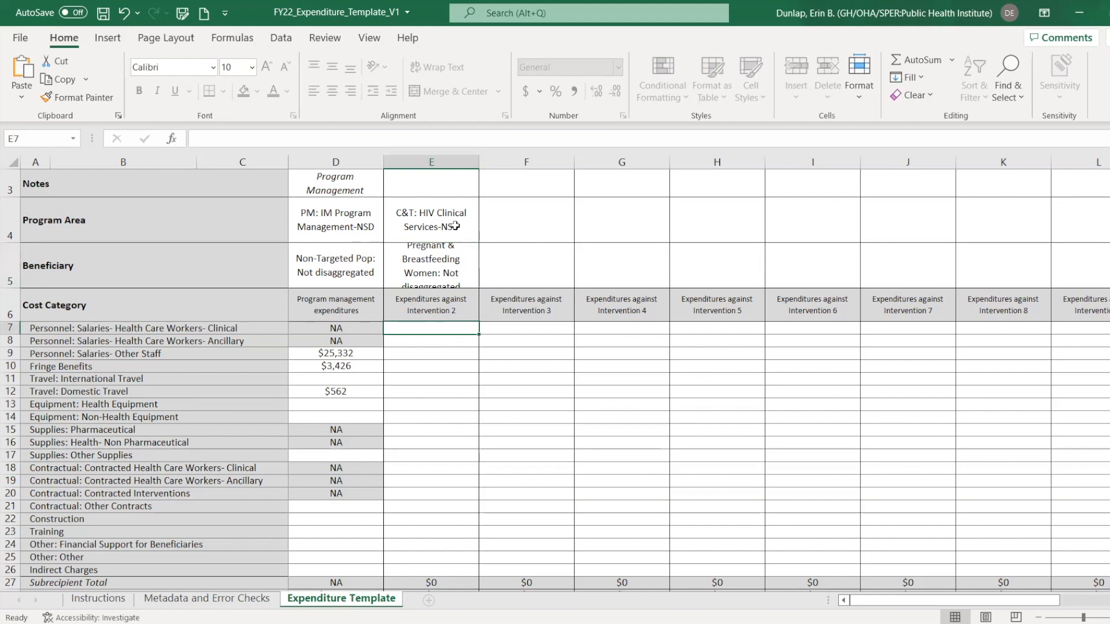
{"action": "left_click_drag", "start_coordinate": [454, 219], "coordinate": [454, 265]}
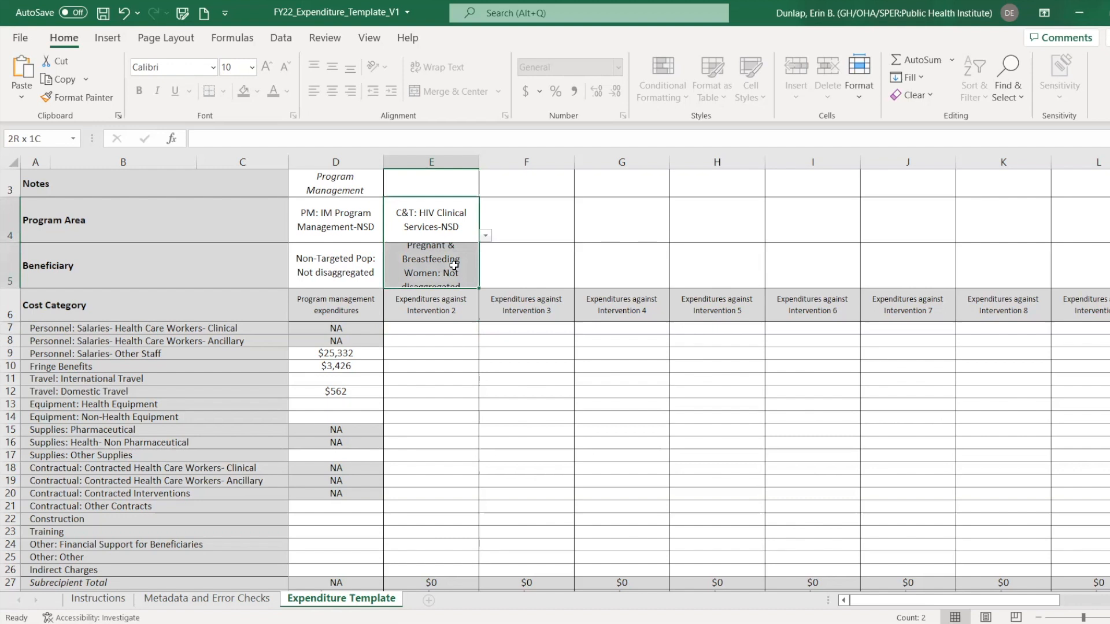
{"action": "left_click_drag", "start_coordinate": [455, 219], "coordinate": [453, 263]}
Enter Intervention 2 expenditures of 35,222 for Personnel: Salaries- Other Staff and 5633 for Travel: Domestic Travel
{"action": "left_click", "coordinate": [434, 348]}
{"action": "type", "text": "3"}
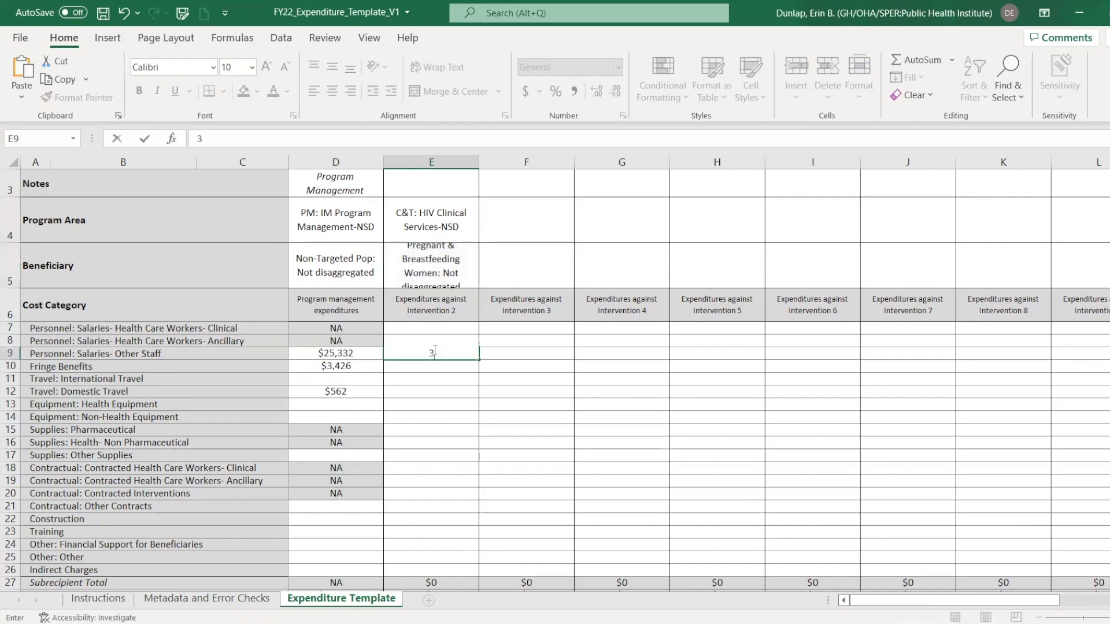
{"action": "type", "text": "5,222"}
{"action": "key", "text": "Return"}
{"action": "key", "text": "Down"}
{"action": "key", "text": "Down"}
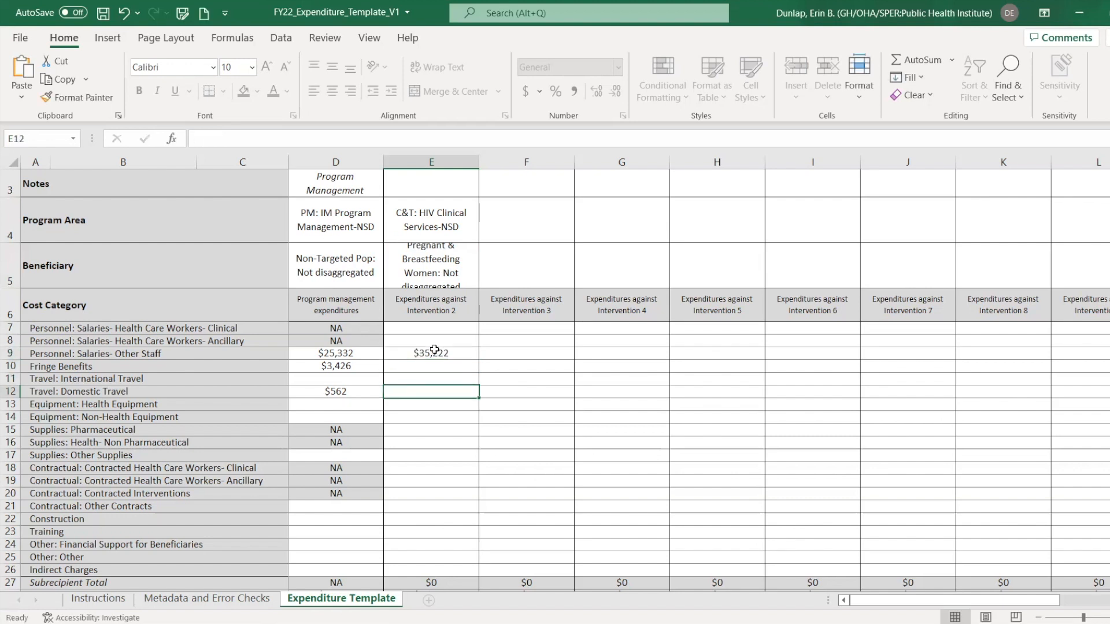
{"action": "type", "text": "5633"}
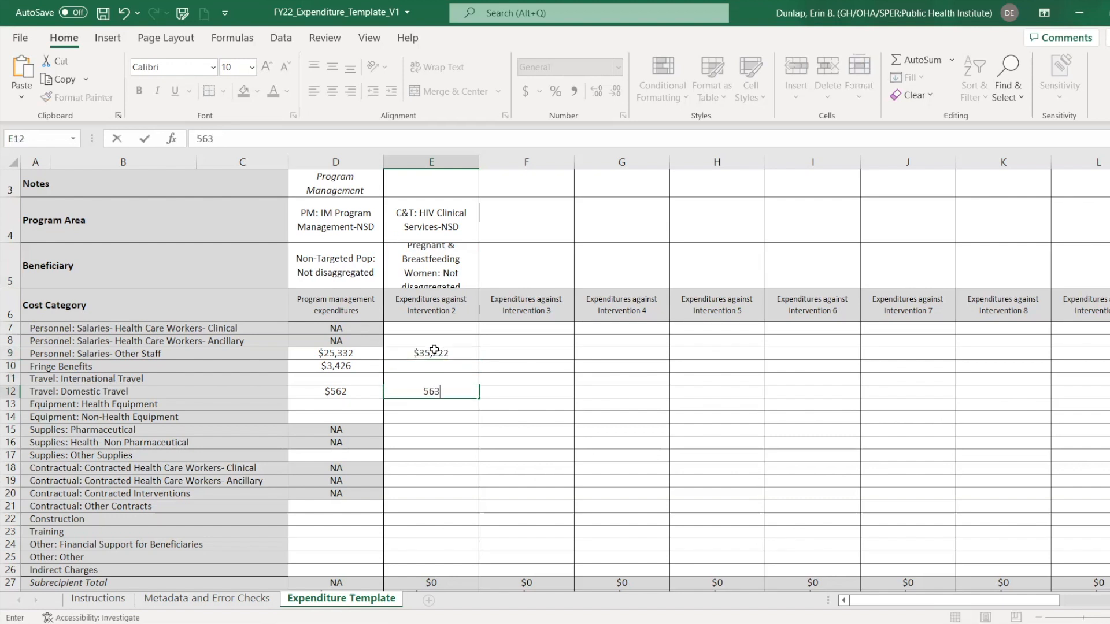
{"action": "key", "text": "Return"}
Enter an Intervention 2 expenditure of 5638 for Supplies: Other Supplies
{"action": "key", "text": "Down"}
{"action": "key", "text": "Down"}
{"action": "key", "text": "Down"}
{"action": "key", "text": "Down"}
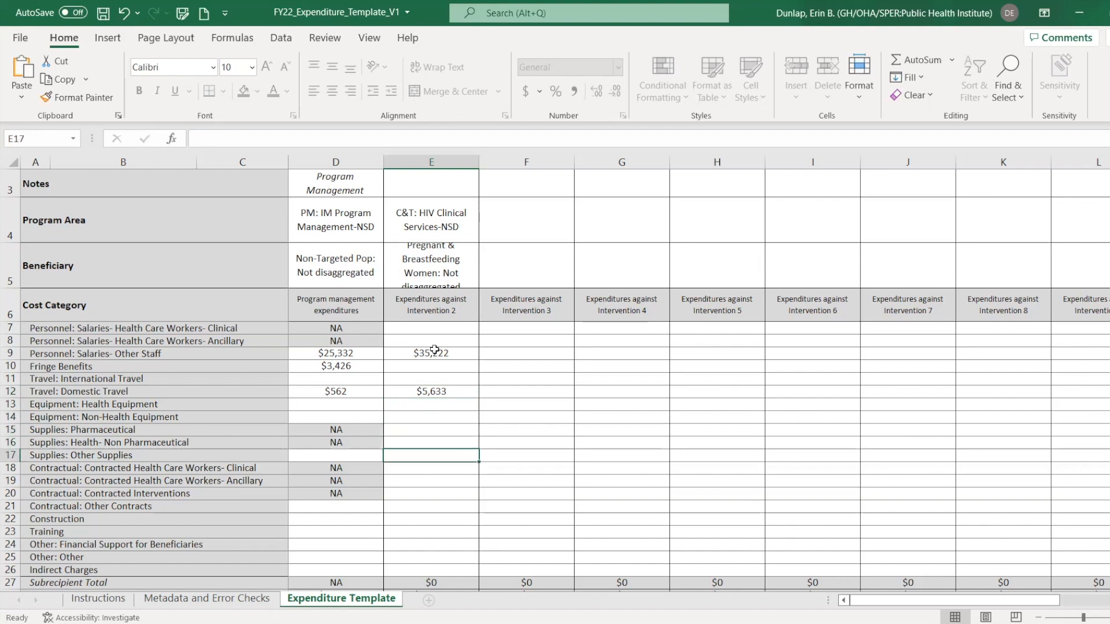
{"action": "type", "text": "5638"}
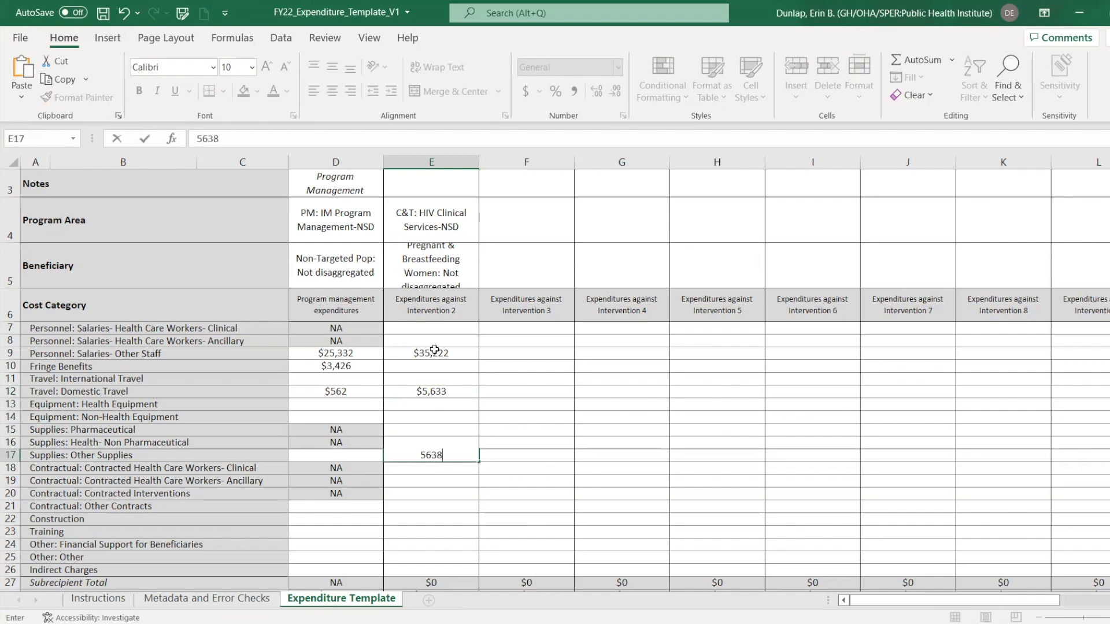
{"action": "key", "text": "Return"}
{"action": "key", "text": "Down"}
{"action": "key", "text": "Down"}
{"action": "key", "text": "Down"}
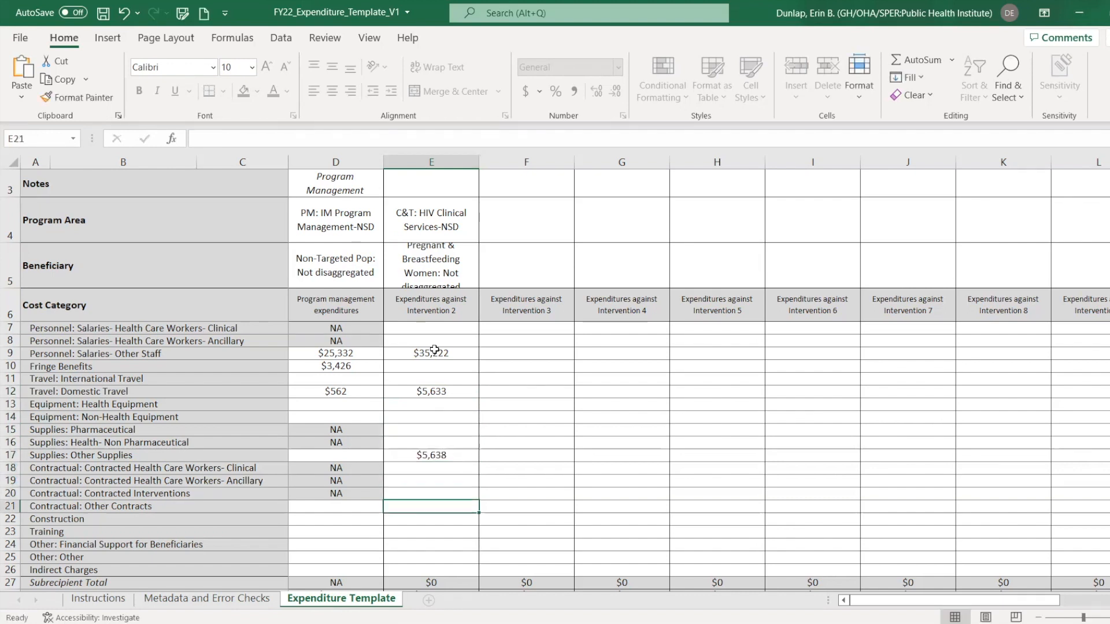
Set the Program Area of Intervention 3 to C&T: HIV Clinical Services-SD
{"action": "left_click", "coordinate": [526, 236]}
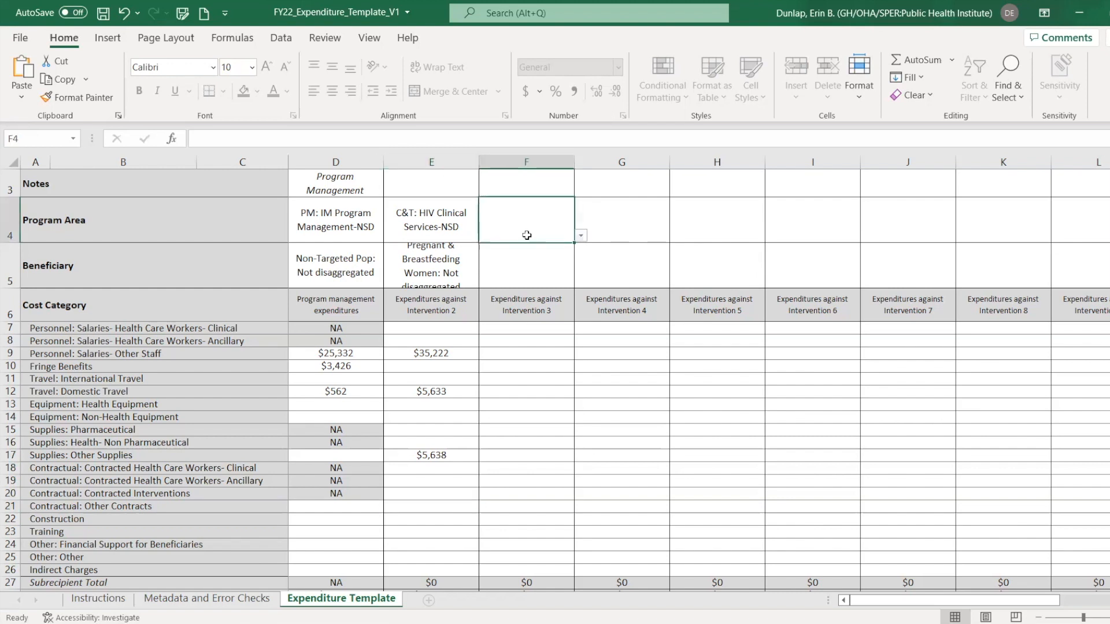
{"action": "left_click", "coordinate": [579, 237]}
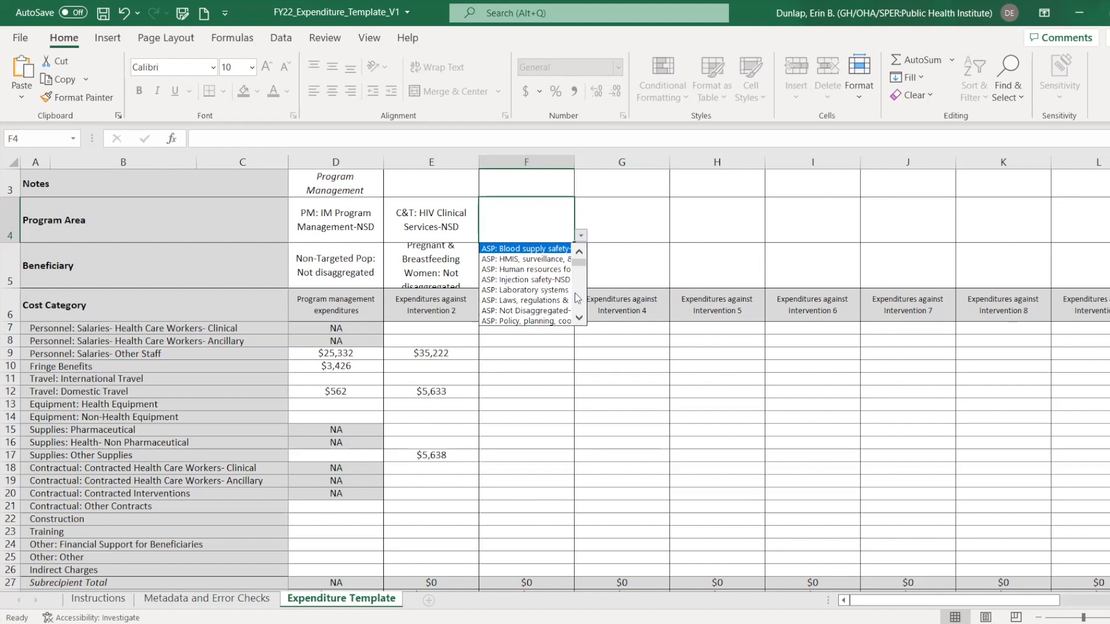
{"action": "left_click", "coordinate": [580, 321]}
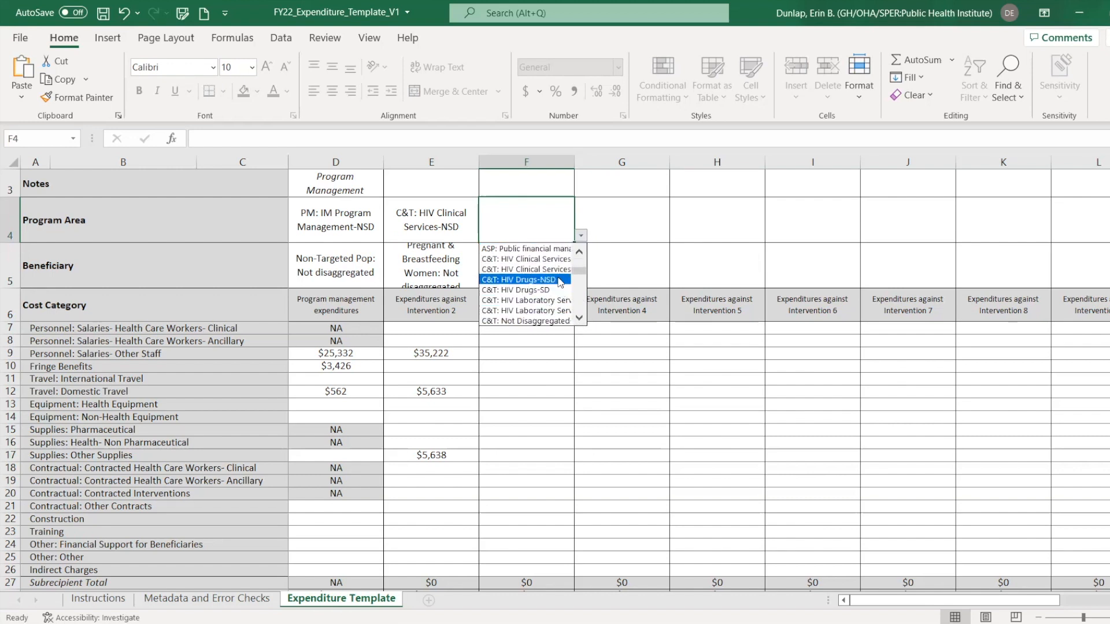
{"action": "left_click", "coordinate": [560, 271]}
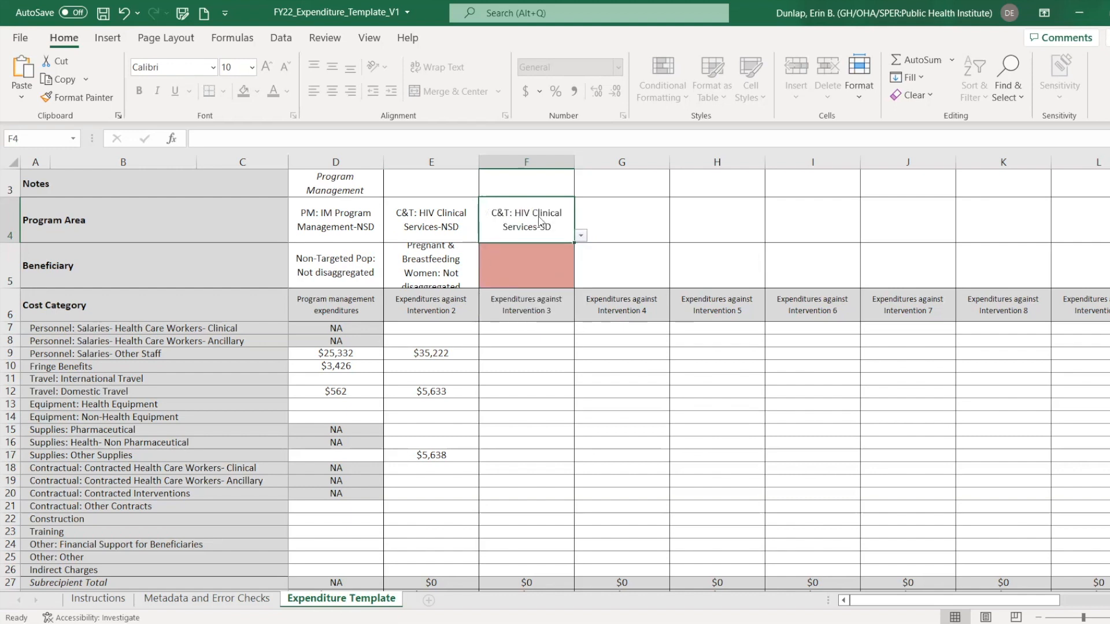
Set the Beneficiary of Intervention 3 to Non-Targeted Pop: Not disaggregated
{"action": "left_click", "coordinate": [564, 262]}
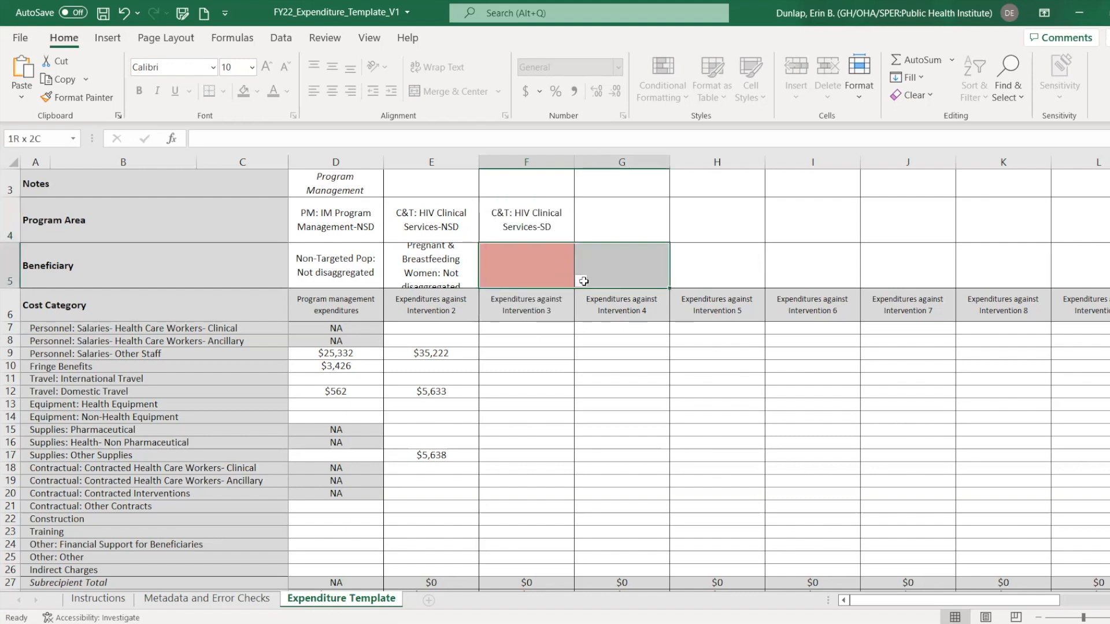
{"action": "left_click", "coordinate": [581, 281]}
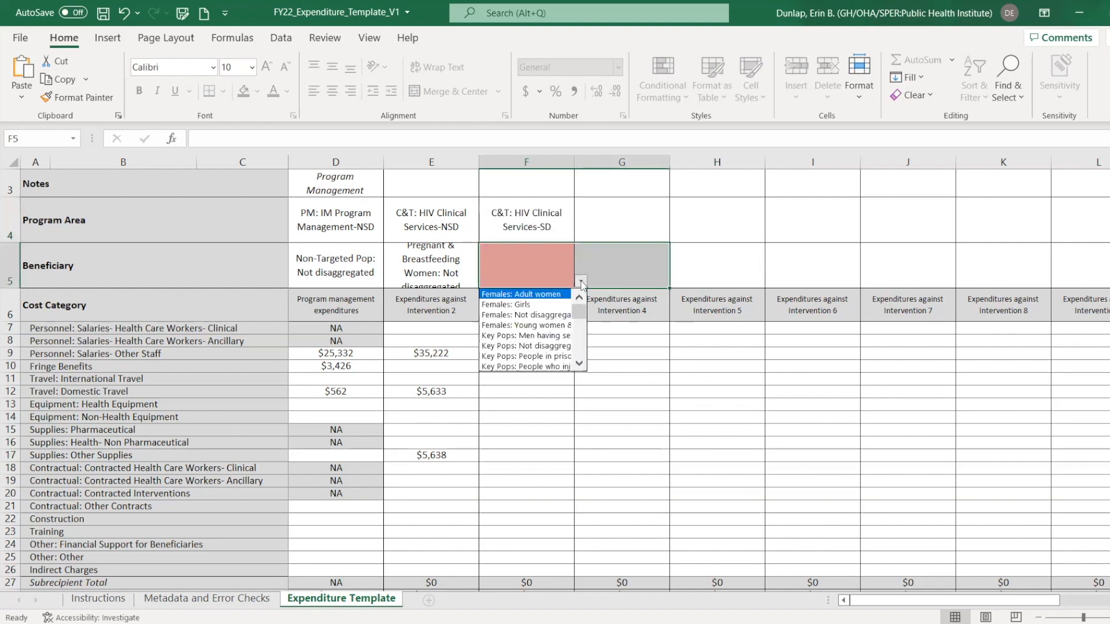
{"action": "left_click", "coordinate": [646, 269]}
{"action": "left_click", "coordinate": [580, 280]}
{"action": "left_click", "coordinate": [579, 364]}
{"action": "left_click", "coordinate": [579, 365]}
{"action": "left_click", "coordinate": [579, 365]}
{"action": "left_click", "coordinate": [579, 365]}
{"action": "left_click", "coordinate": [579, 366]}
{"action": "left_click", "coordinate": [579, 366]}
{"action": "left_click", "coordinate": [580, 366]}
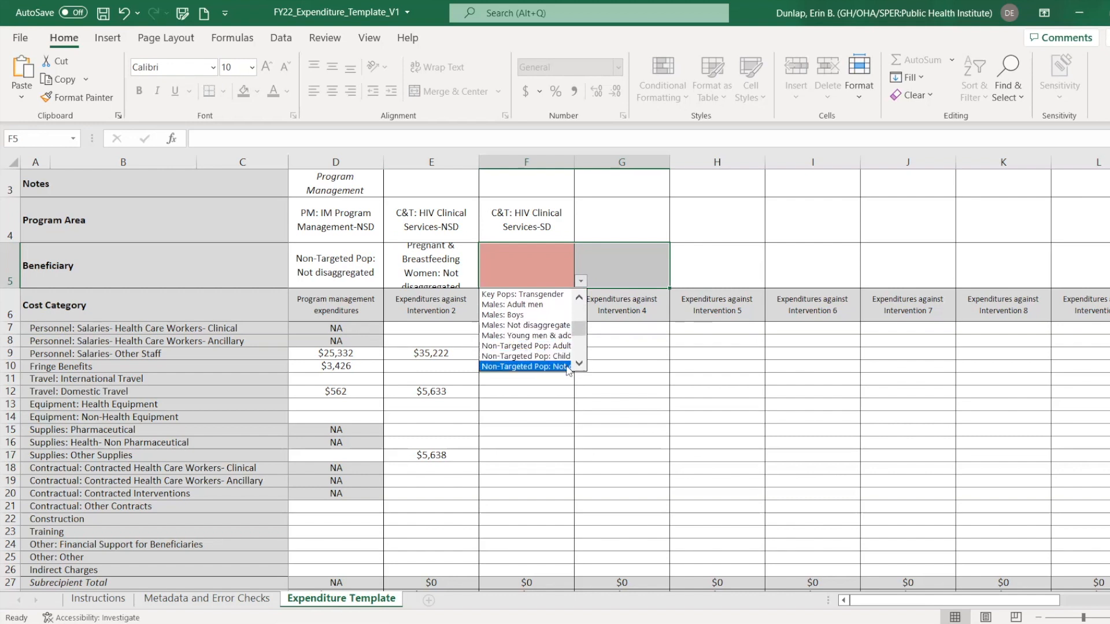
{"action": "left_click", "coordinate": [566, 367]}
Set the Number of Subrecipients below the expenditure table to 1
{"action": "left_click", "coordinate": [540, 376]}
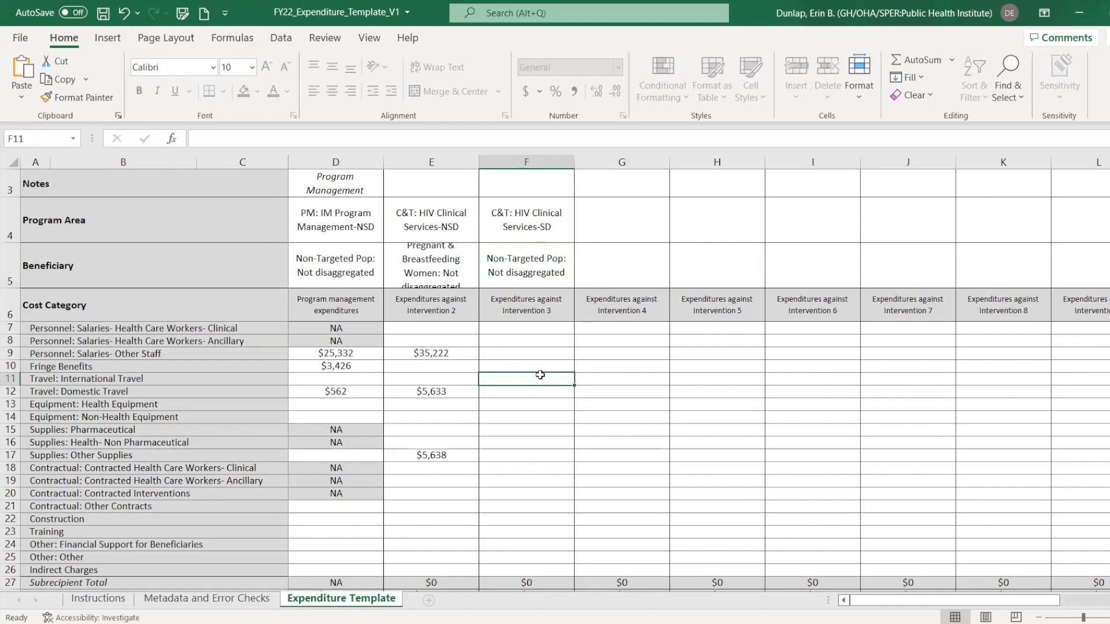
{"action": "key", "text": "Down"}
{"action": "key", "text": "Down"}
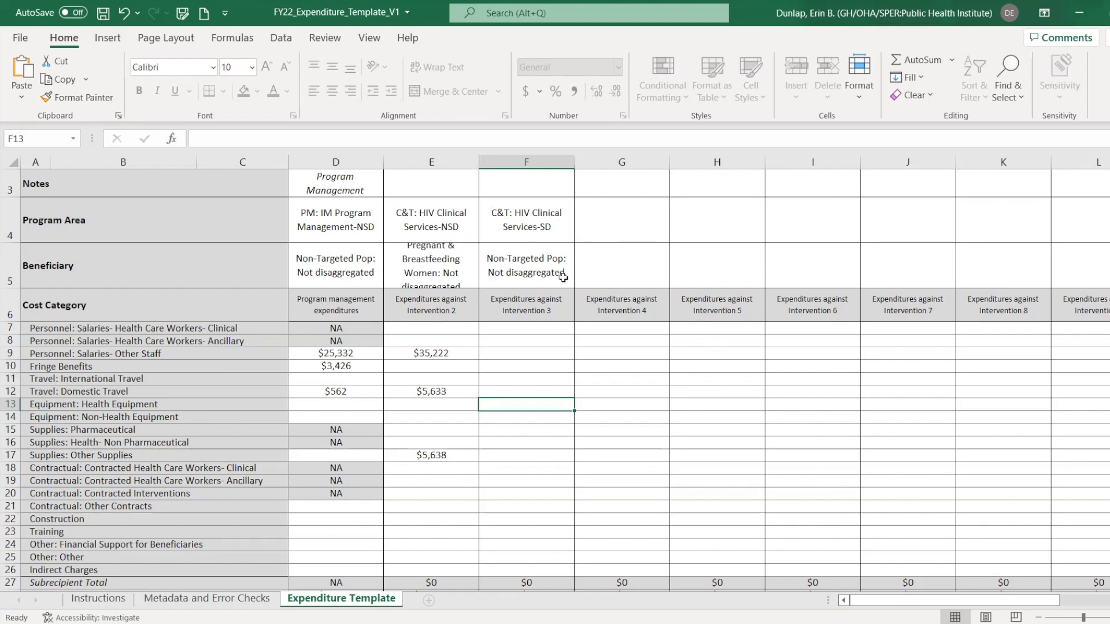
{"action": "scroll", "coordinate": [563, 278], "scroll_direction": "down", "scroll_amount": 3}
{"action": "left_click", "coordinate": [528, 328]}
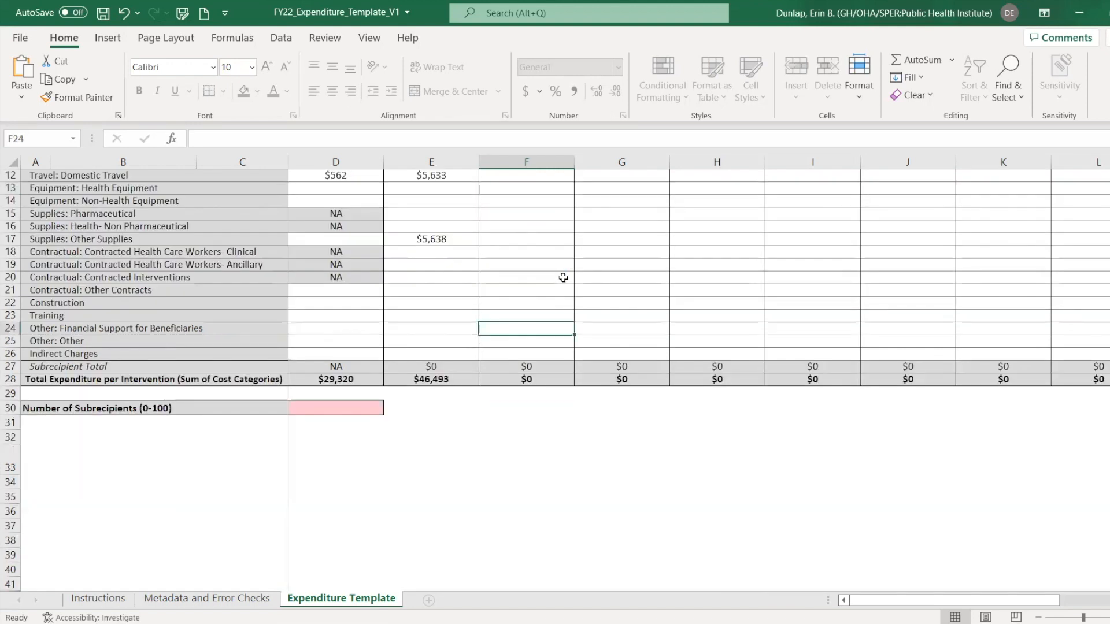
{"action": "left_click", "coordinate": [339, 409]}
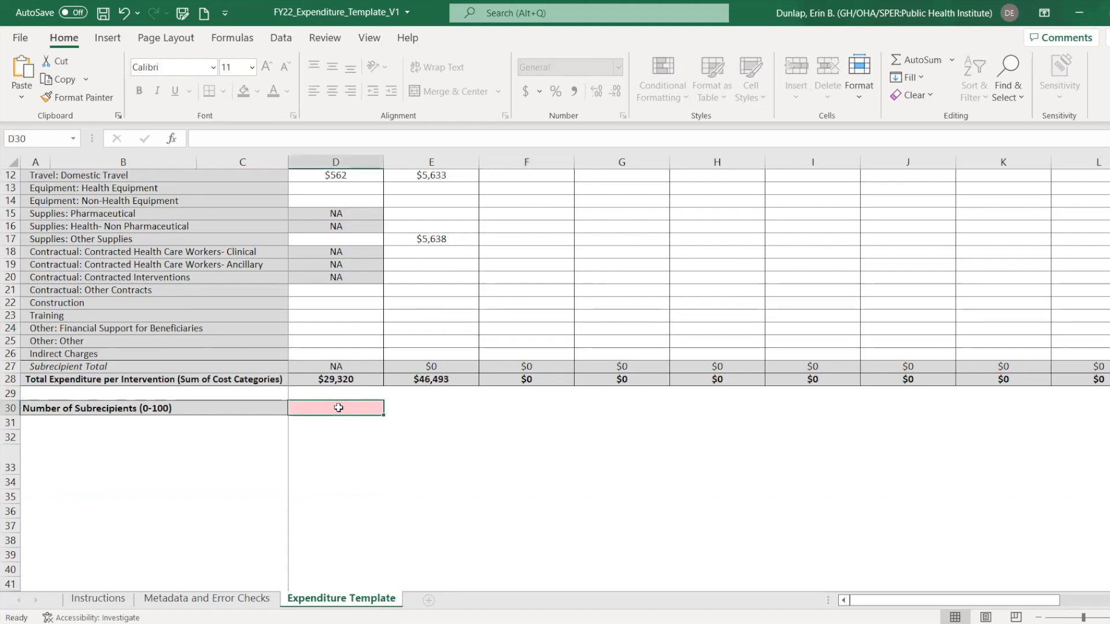
{"action": "type", "text": "1"}
{"action": "key", "text": "Return"}
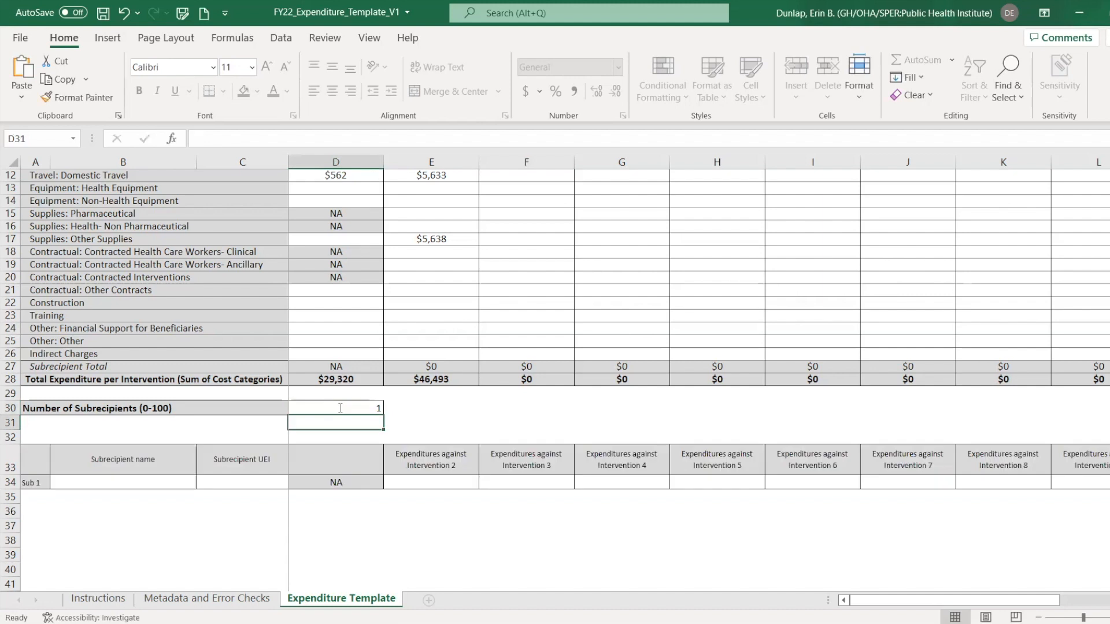
Enter "Subrecipient One" as the subrecipient name for Sub 1
{"action": "left_click", "coordinate": [145, 482]}
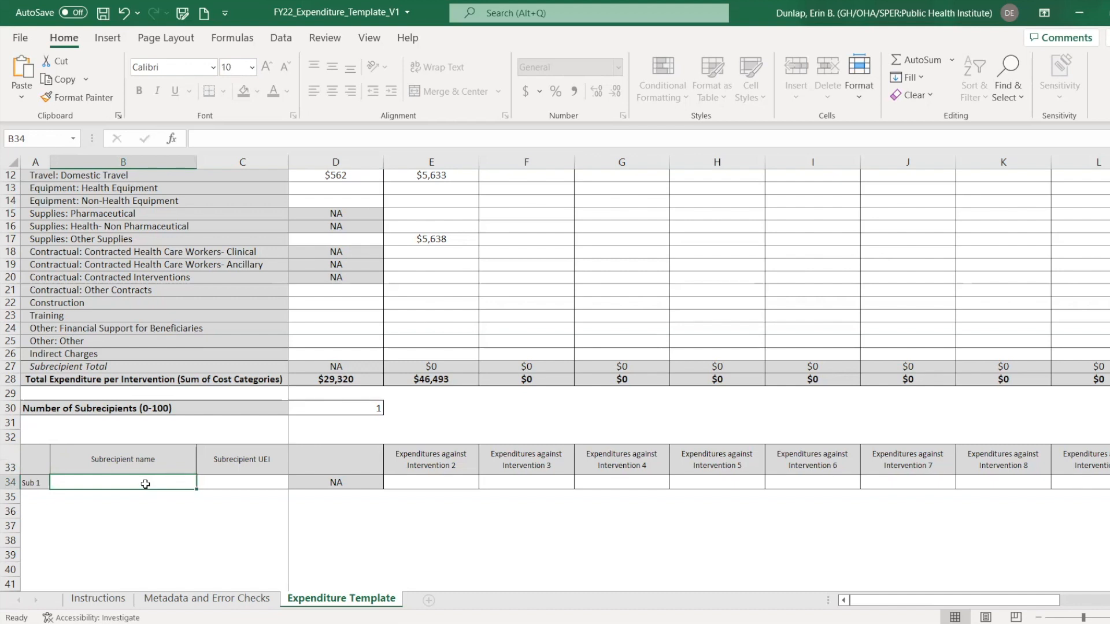
{"action": "type", "text": "Sub"}
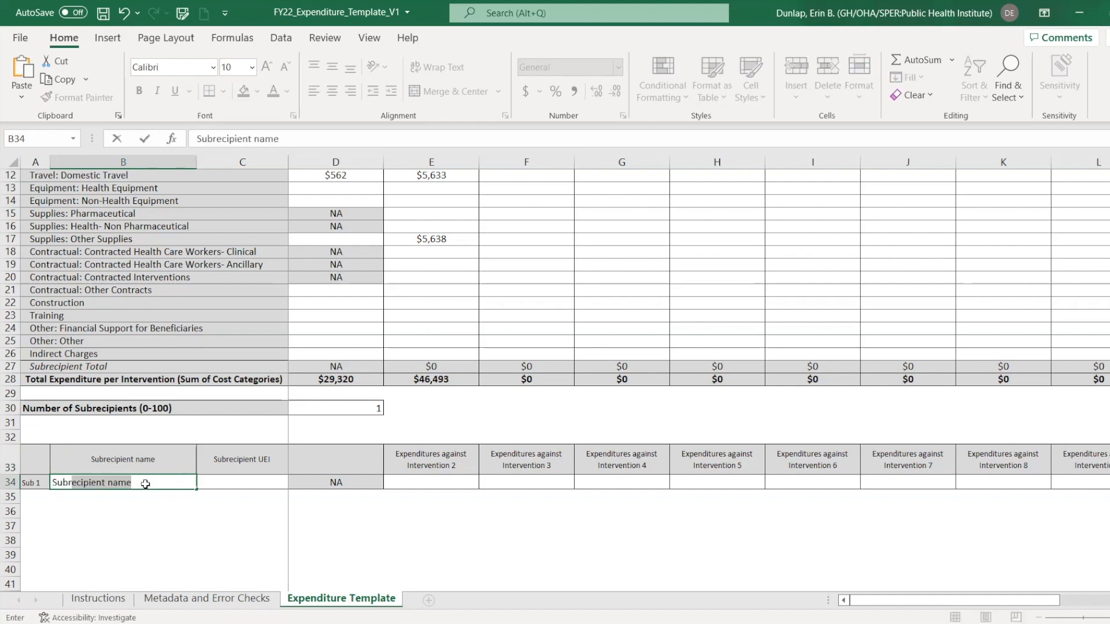
{"action": "key", "text": "Tab"}
{"action": "left_click", "coordinate": [145, 483]}
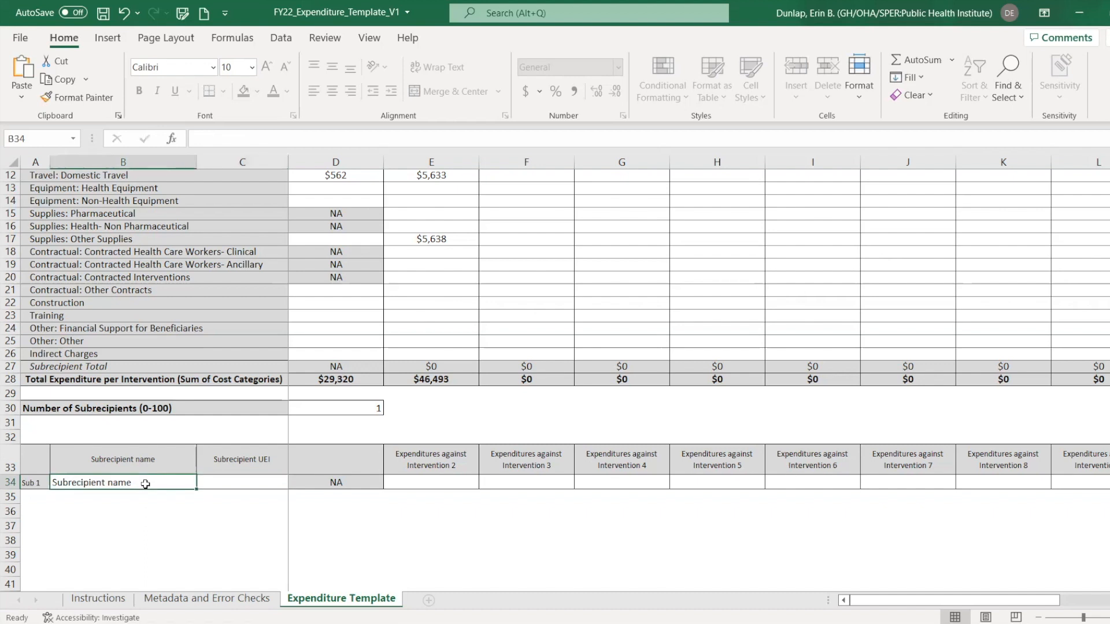
{"action": "key", "text": "BackSpace"}
{"action": "type", "text": "Sub"}
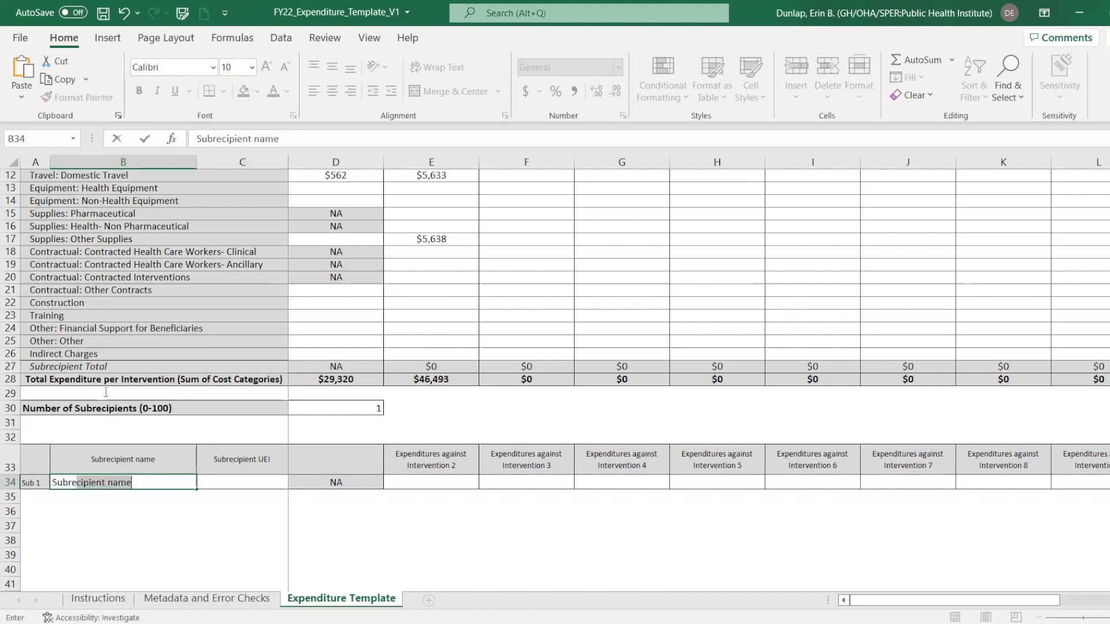
{"action": "type", "text": "recipient One"}
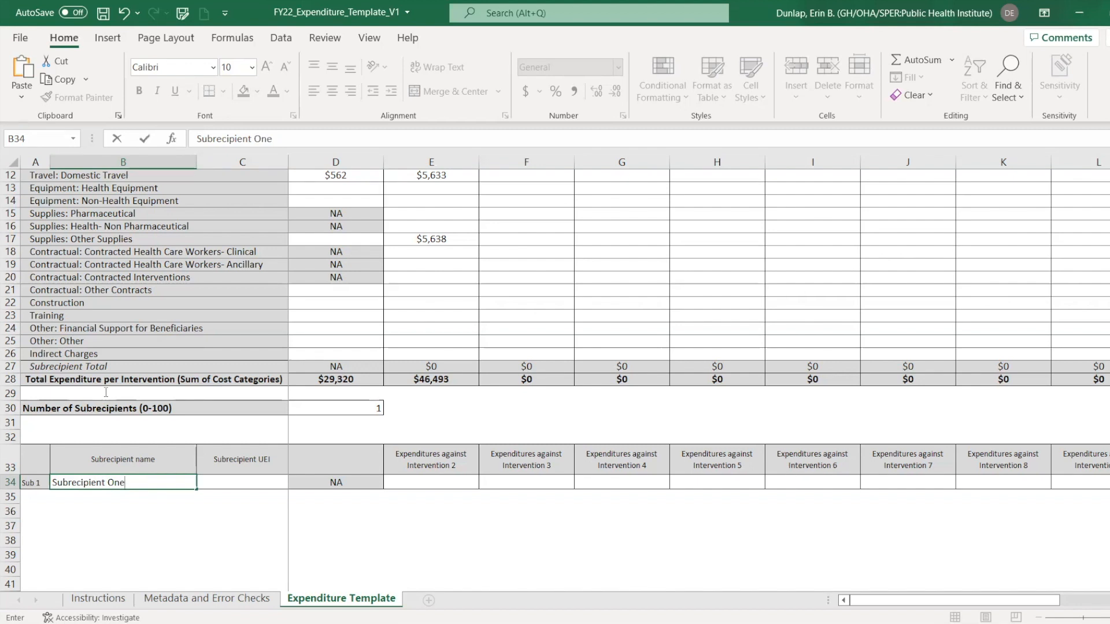
{"action": "key", "text": "Tab"}
{"action": "key", "text": "Tab"}
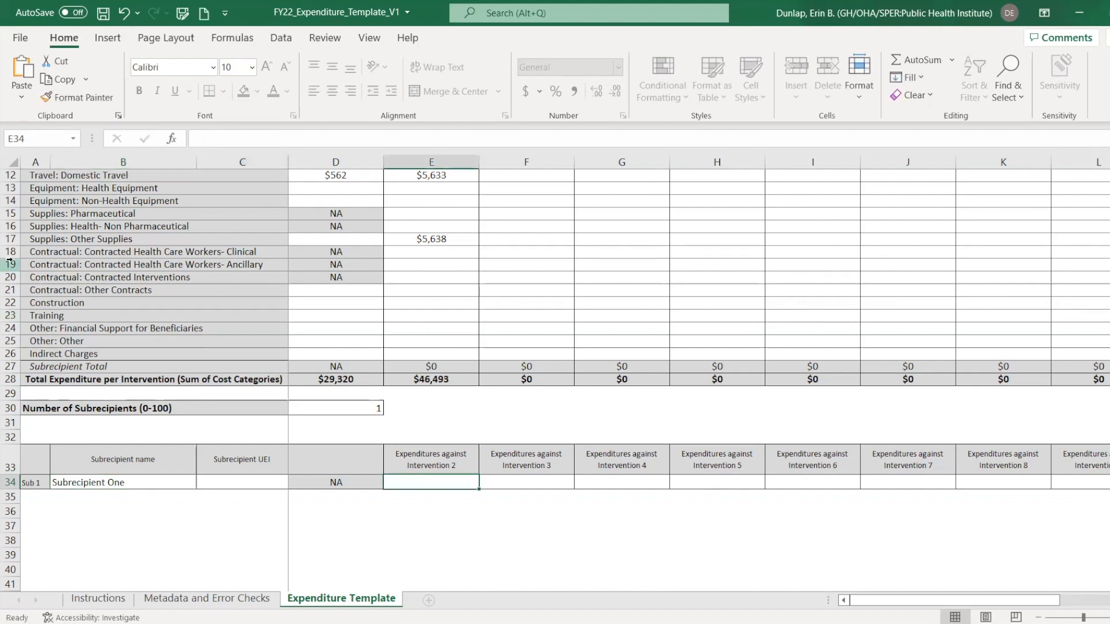
Enter the twelve-digit Subrecipient UEI for Subrecipient One
{"action": "left_click", "coordinate": [248, 481]}
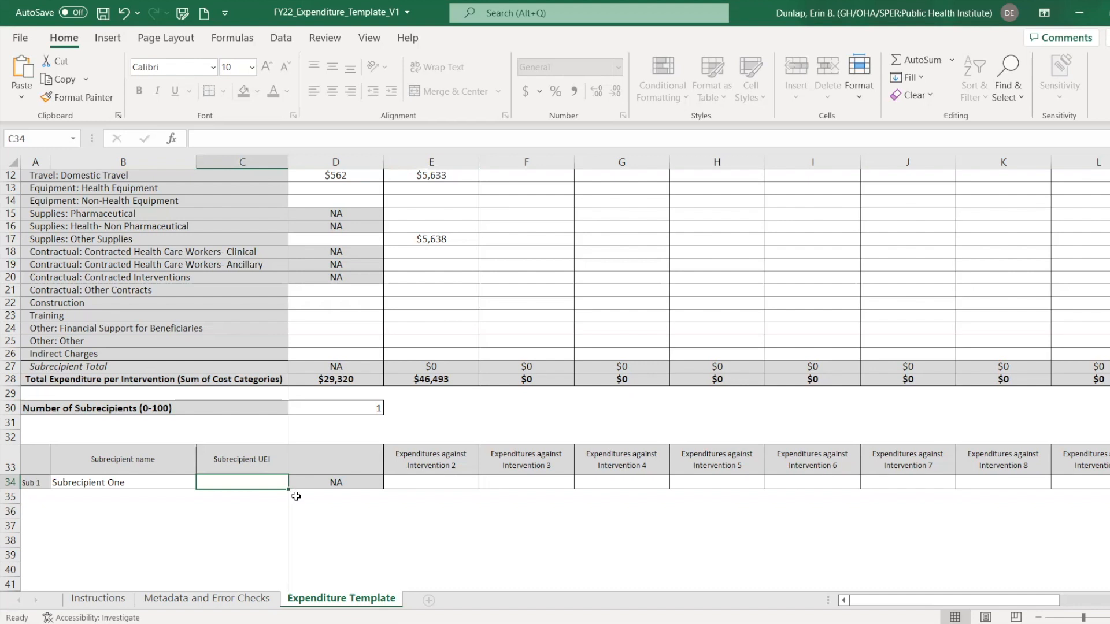
{"action": "type", "text": "12345"}
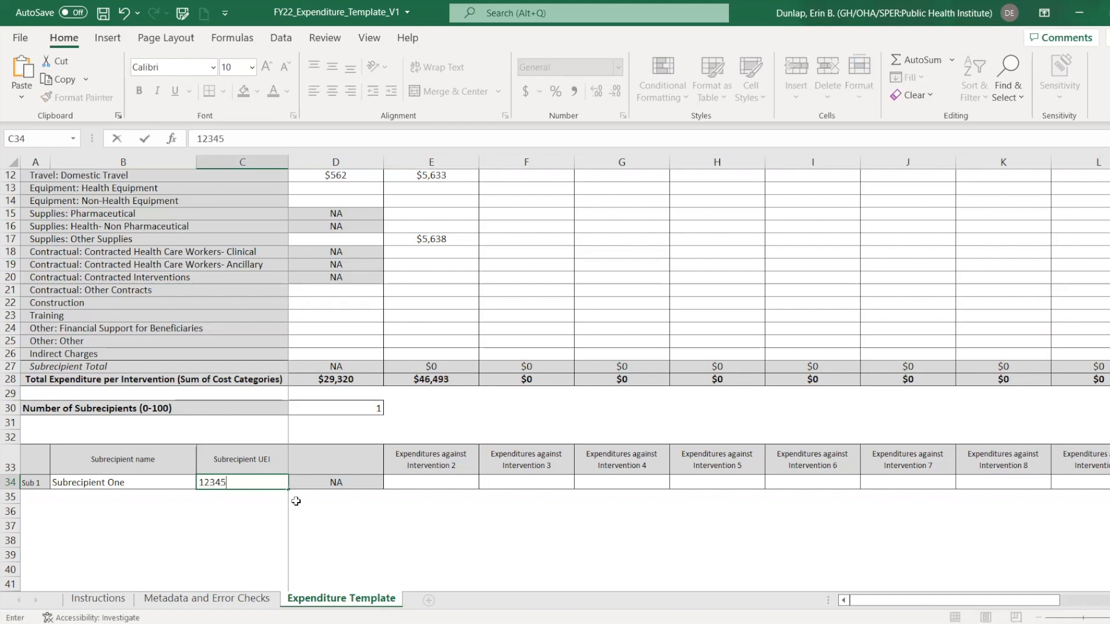
{"action": "type", "text": "6789123"}
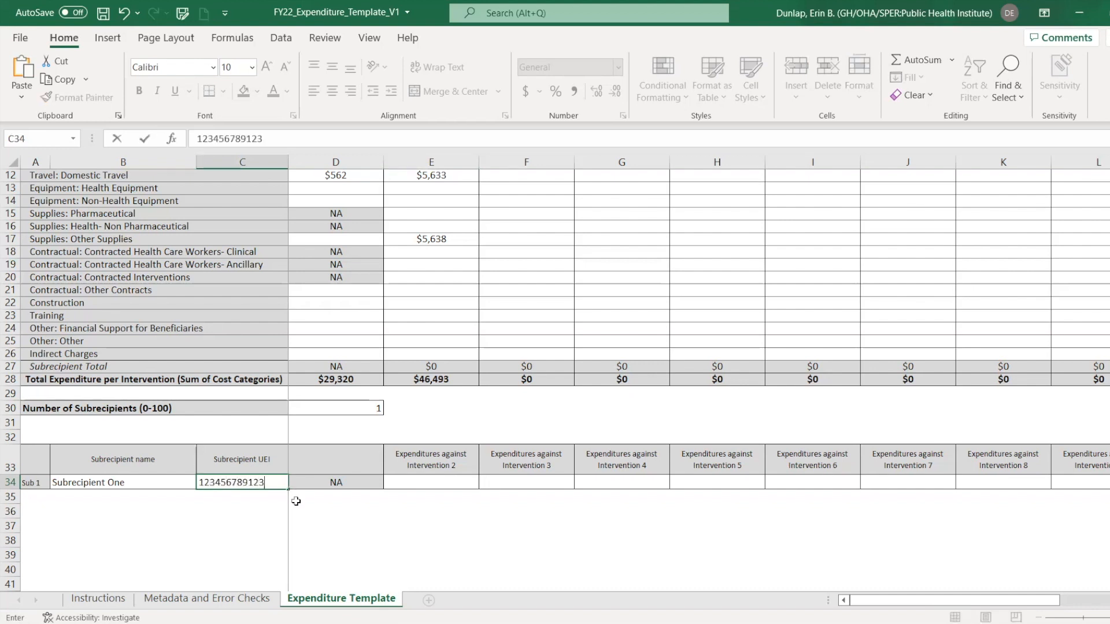
{"action": "key", "text": "Tab"}
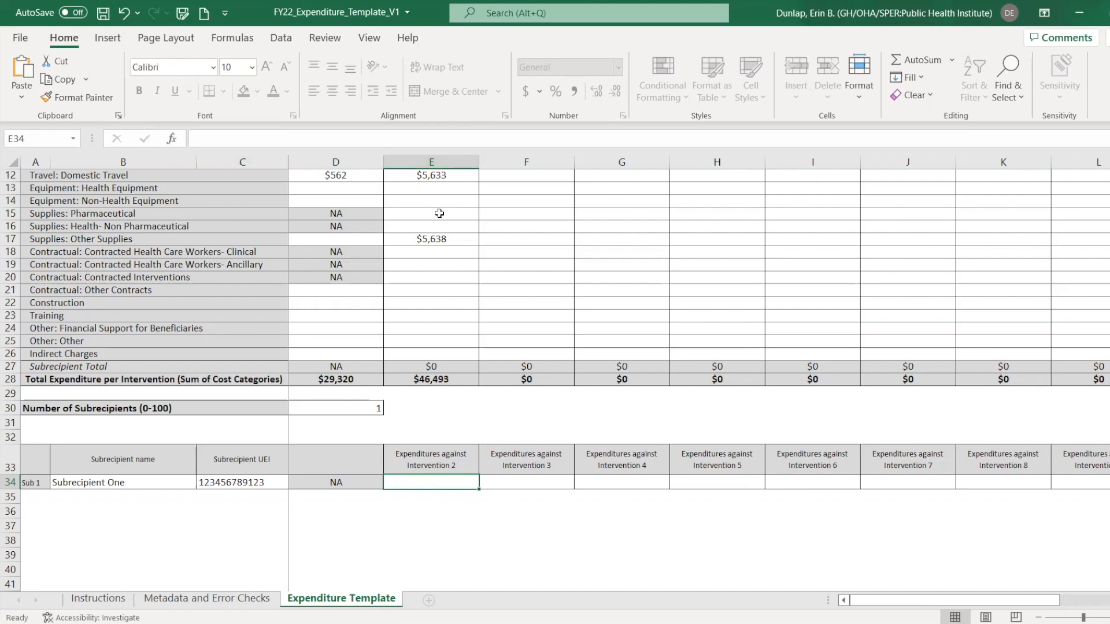
Trace the Intervention 2 column from its categorization and cost categories down to the matching expenditure cell of Subrecipient One
{"action": "scroll", "coordinate": [440, 213], "scroll_direction": "up", "scroll_amount": 3}
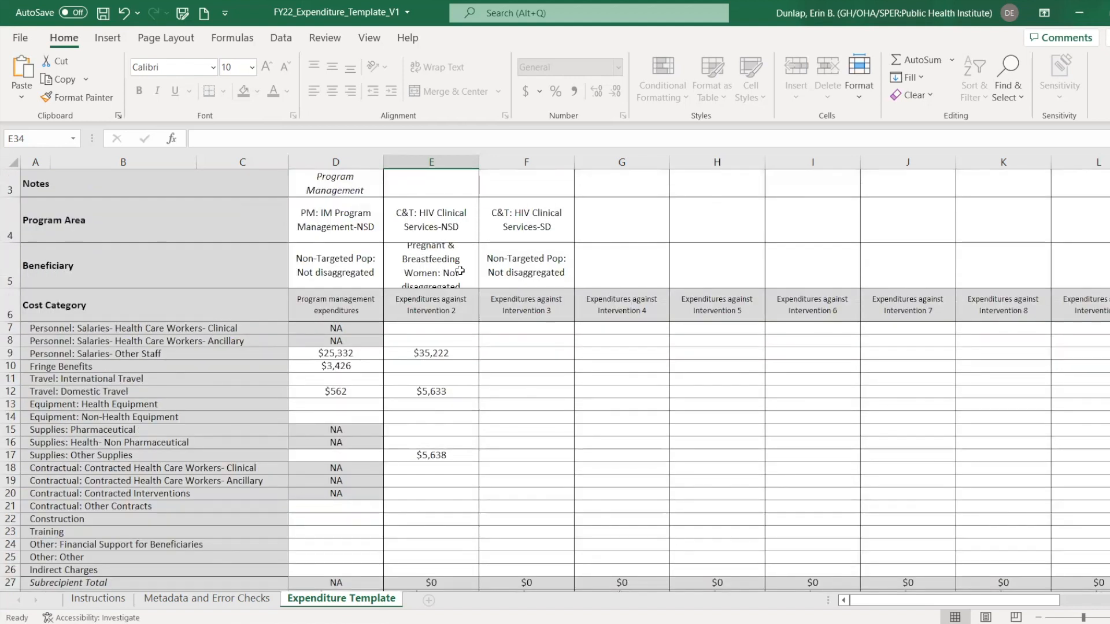
{"action": "left_click", "coordinate": [433, 418]}
{"action": "key", "text": "Down"}
{"action": "key", "text": "Down"}
{"action": "key", "text": "Down"}
{"action": "key", "text": "Down"}
{"action": "key", "text": "ctrl+Down"}
{"action": "key", "text": "Down"}
{"action": "key", "text": "Down"}
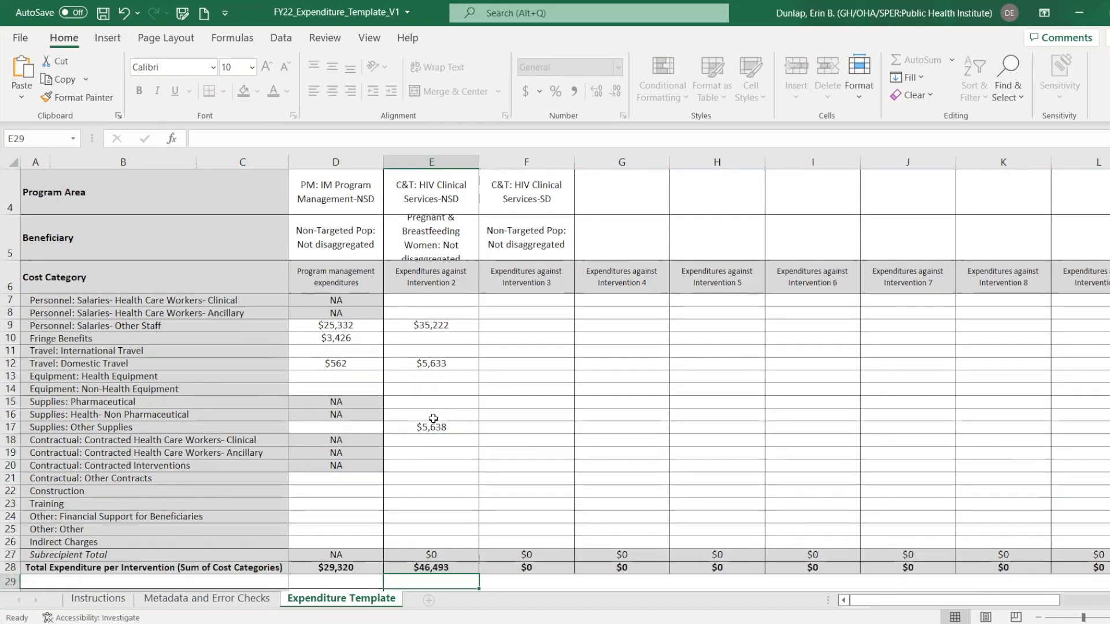
{"action": "key", "text": "Down"}
{"action": "key", "text": "Down"}
{"action": "key", "text": "Down"}
{"action": "key", "text": "Down"}
{"action": "key", "text": "Down"}
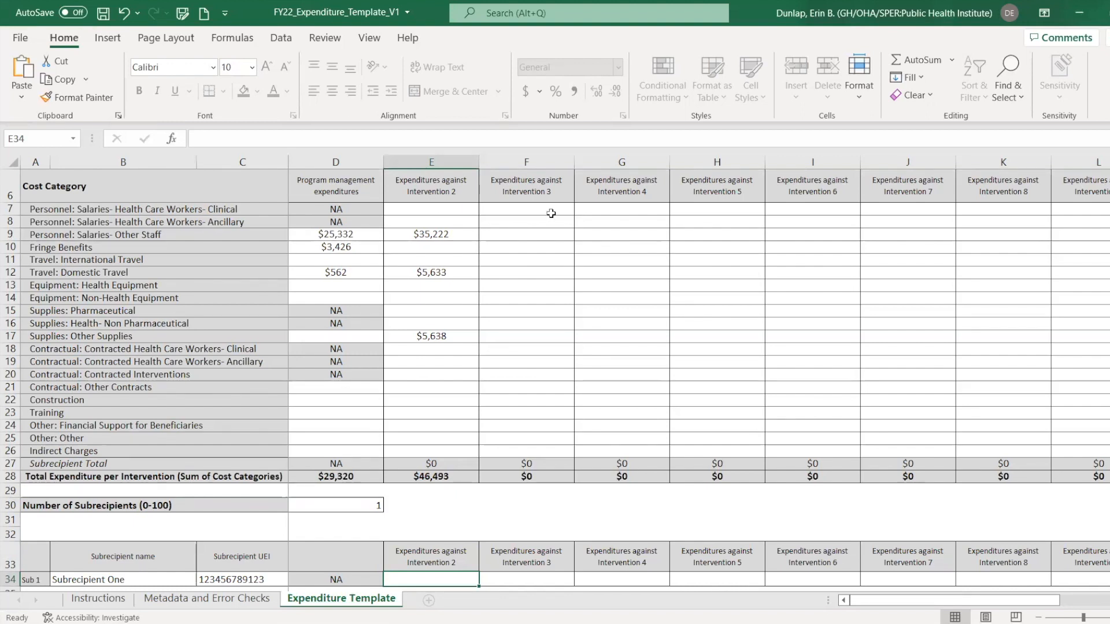
Examine the Intervention 3 program area, its matching subrecipient expenditure cell, and the cost categories down to Subrecipient Total
{"action": "scroll", "coordinate": [551, 214], "scroll_direction": "up", "scroll_amount": 2}
{"action": "left_click", "coordinate": [532, 277]}
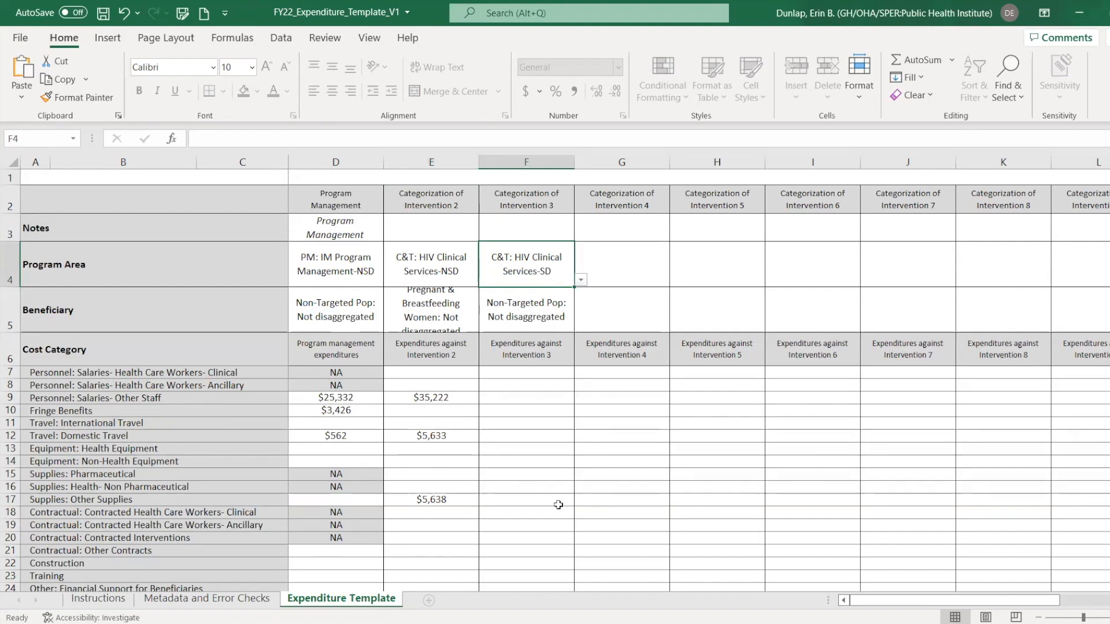
{"action": "scroll", "coordinate": [559, 504], "scroll_direction": "down", "scroll_amount": 3}
{"action": "left_click", "coordinate": [529, 506]}
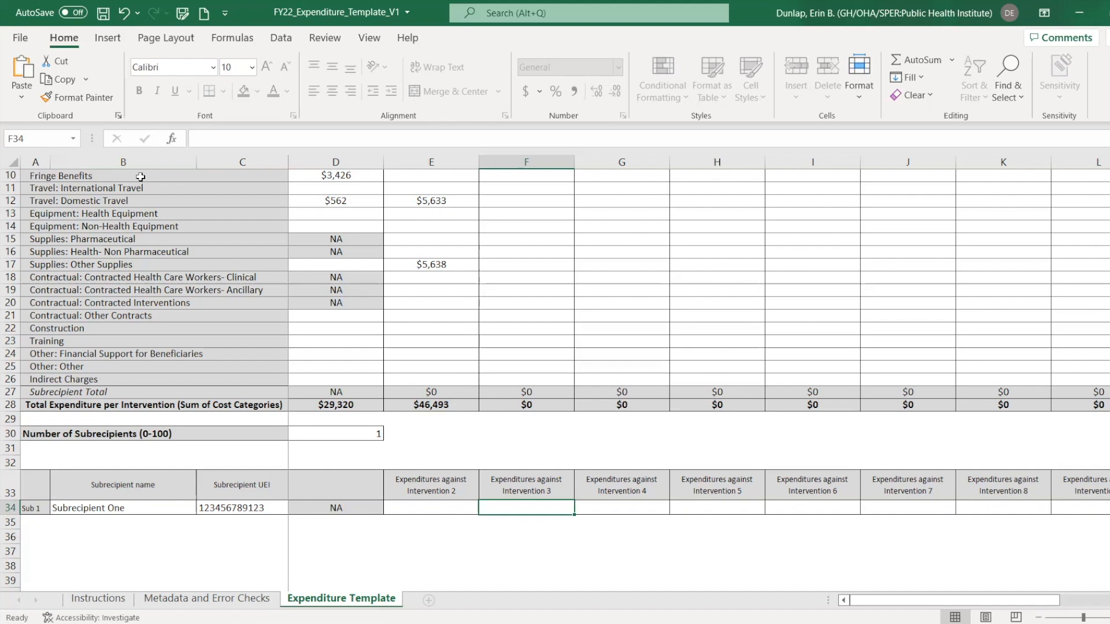
{"action": "left_click_drag", "start_coordinate": [140, 177], "coordinate": [133, 391]}
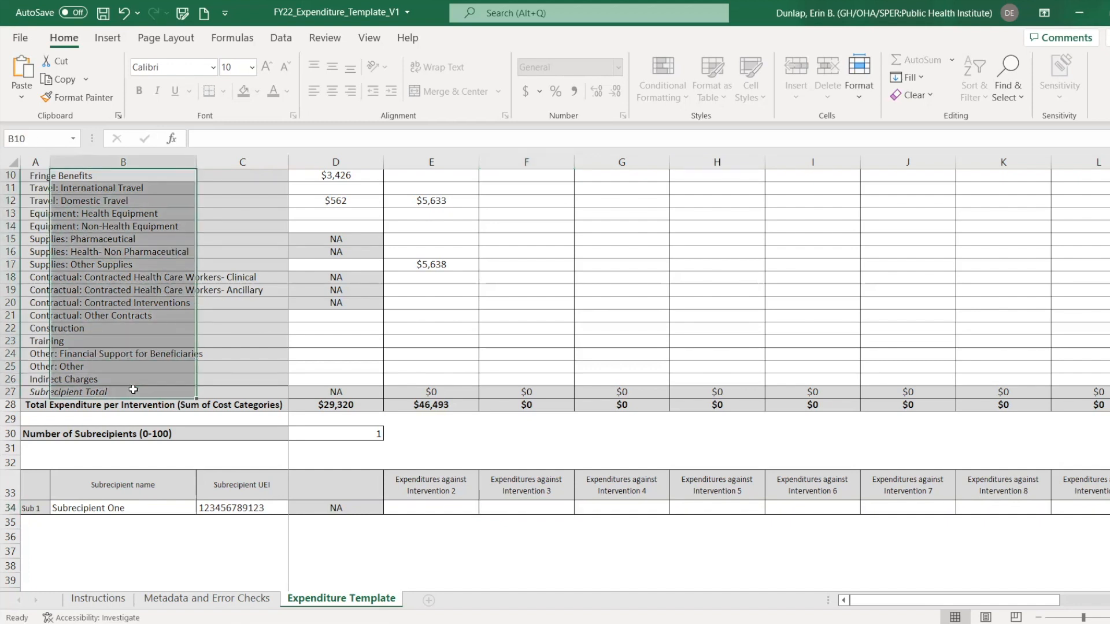
{"action": "left_click", "coordinate": [133, 390]}
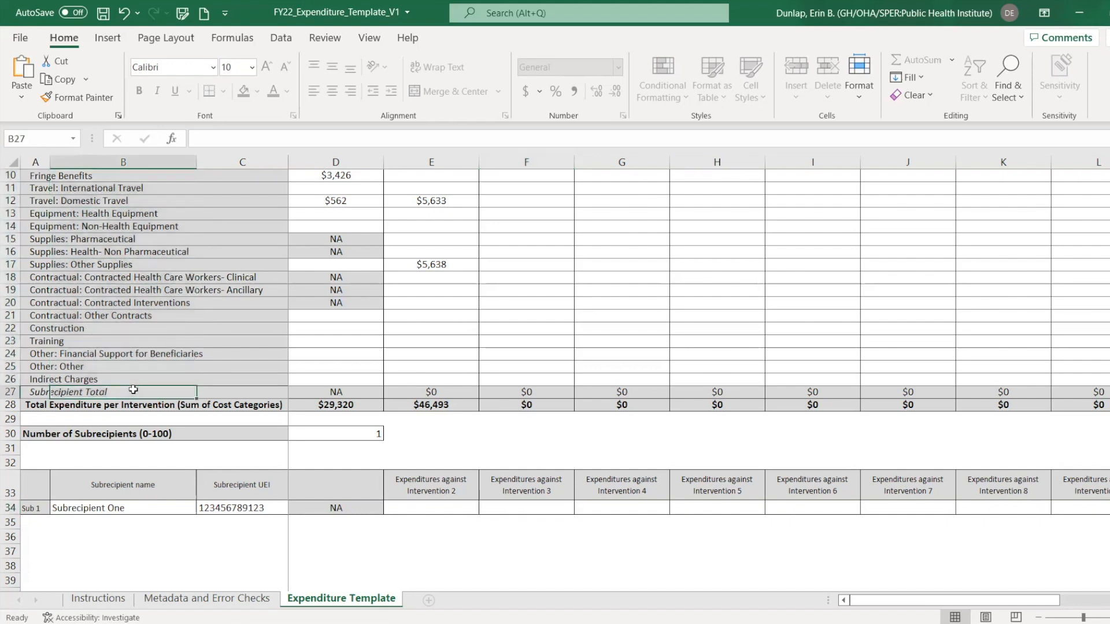
Enter 253657 as Subrecipient One's expenditure against Intervention 3
{"action": "left_click", "coordinate": [528, 507]}
{"action": "type", "text": "253657"}
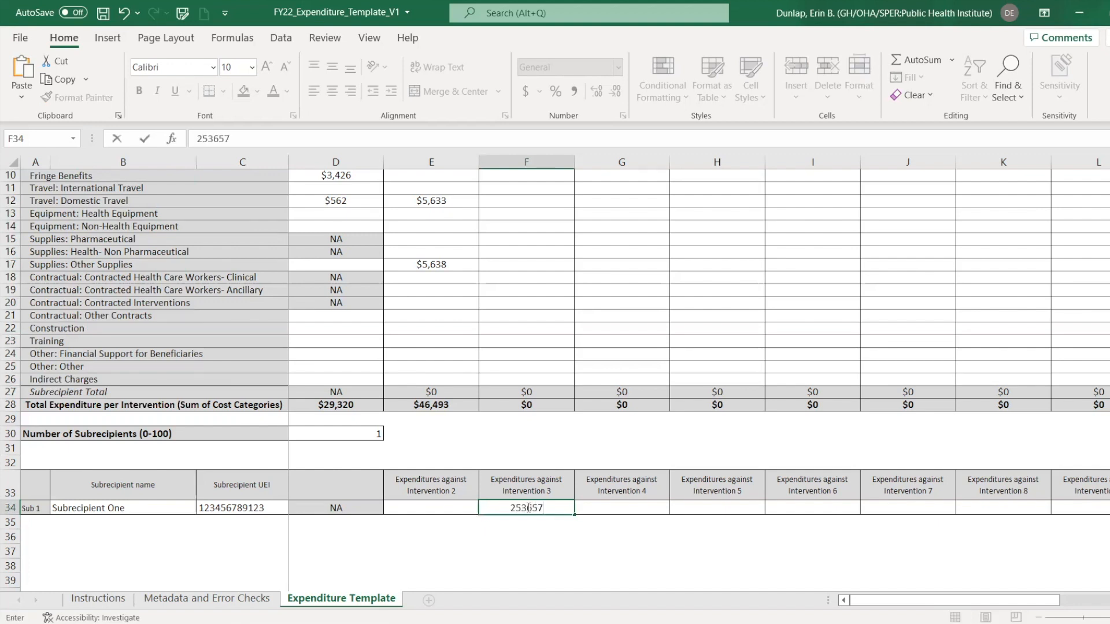
{"action": "key", "text": "Return"}
Set Subrecipient One's expenditure against Intervention 3 to 23,741
{"action": "left_click", "coordinate": [532, 510]}
{"action": "type", "text": "2"}
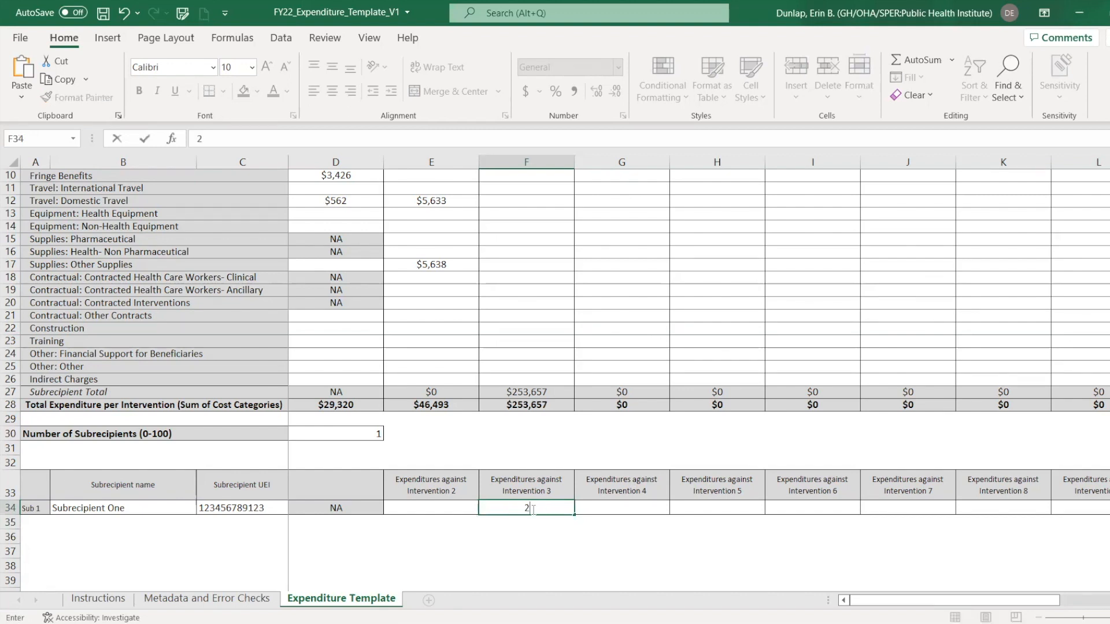
{"action": "type", "text": "3,741"}
{"action": "key", "text": "Return"}
{"action": "left_click", "coordinate": [552, 511]}
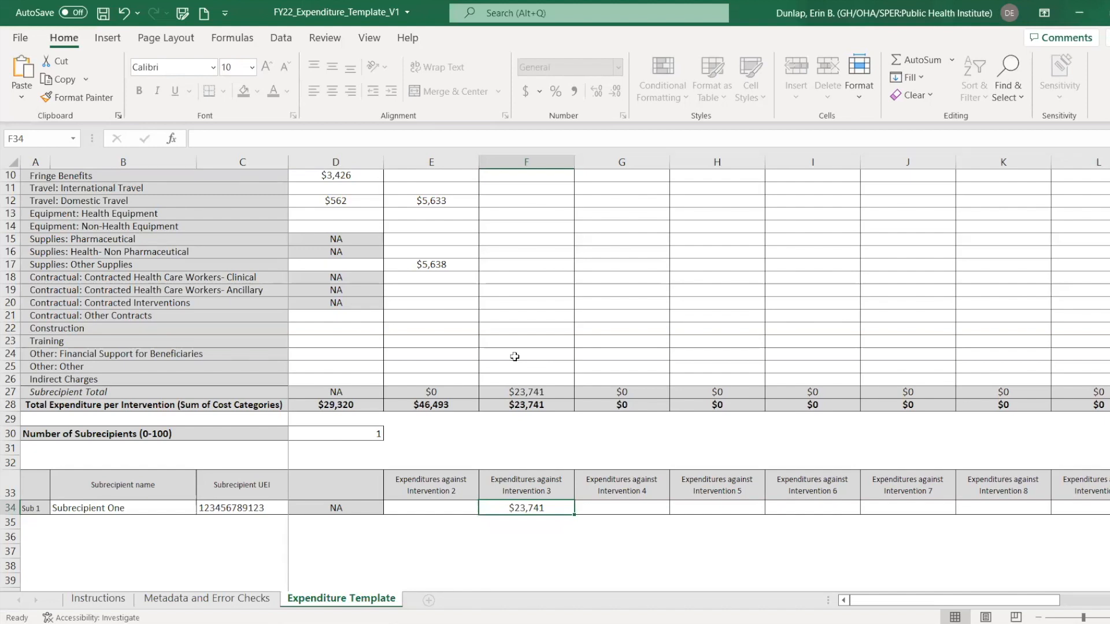
Enter an Intervention 3 expenditure of 254722 for Personnel: Salaries- Health Care Workers- Ancillary
{"action": "scroll", "coordinate": [536, 313], "scroll_direction": "up", "scroll_amount": 3}
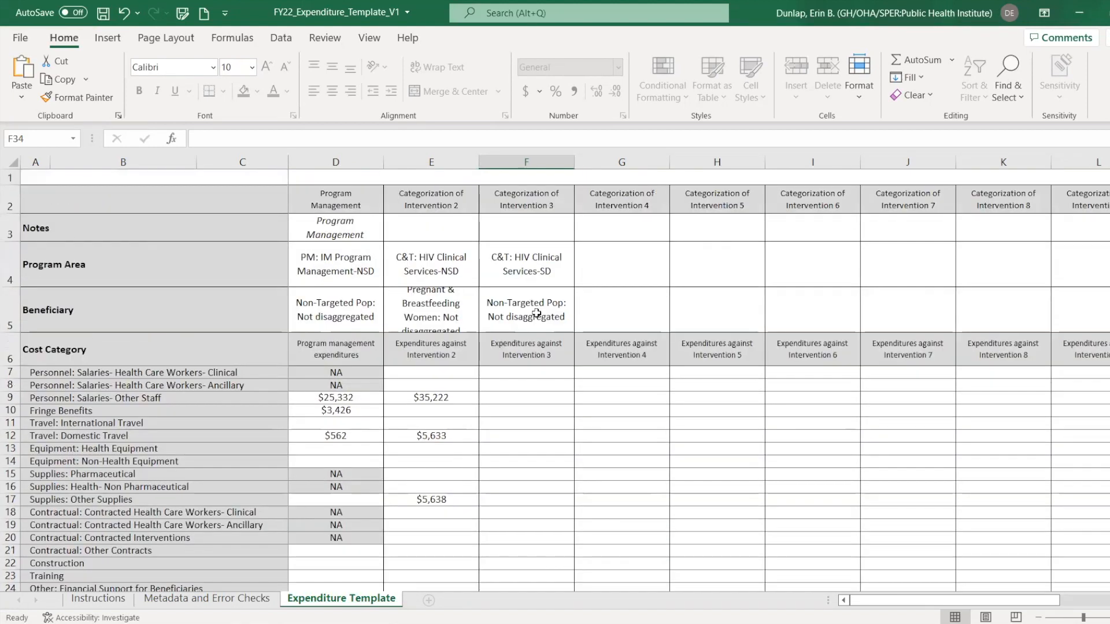
{"action": "scroll", "coordinate": [535, 314], "scroll_direction": "down", "scroll_amount": 2}
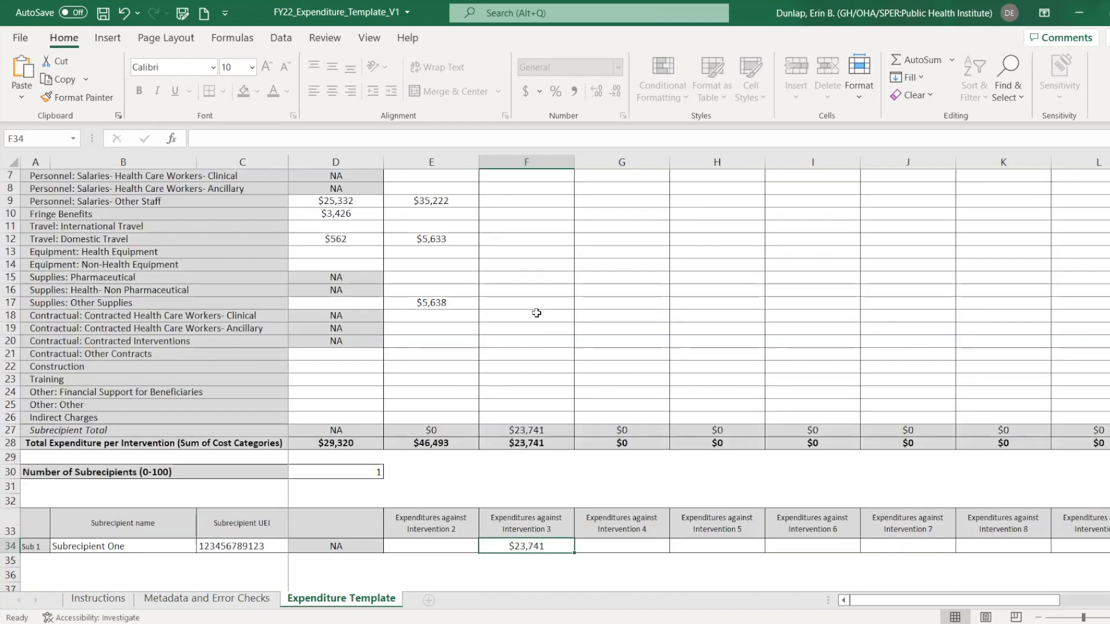
{"action": "left_click", "coordinate": [540, 190]}
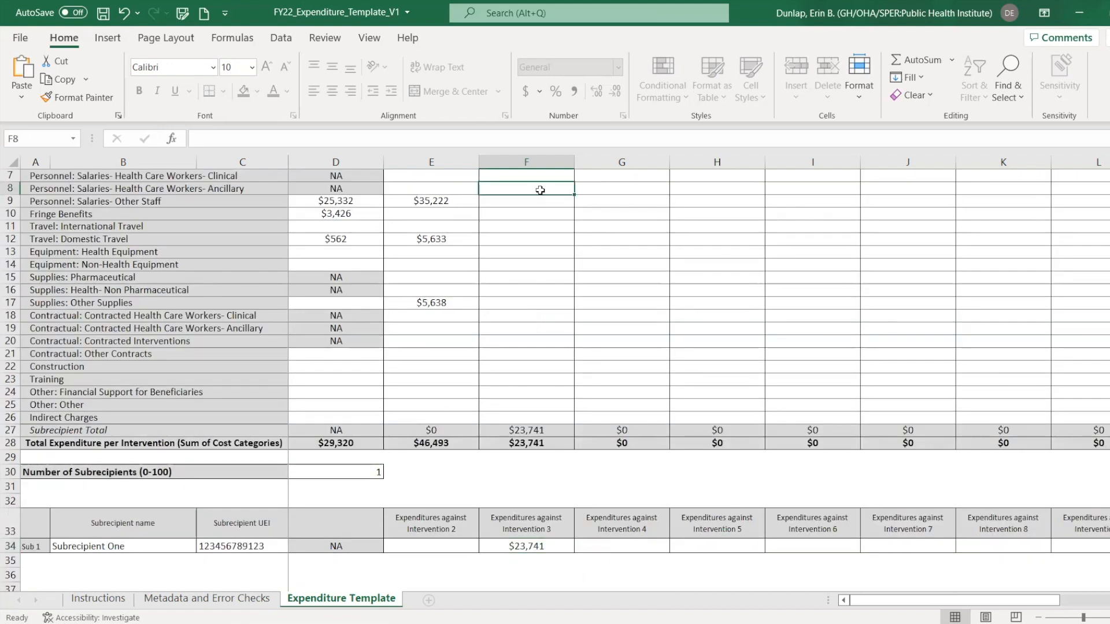
{"action": "type", "text": "254722"}
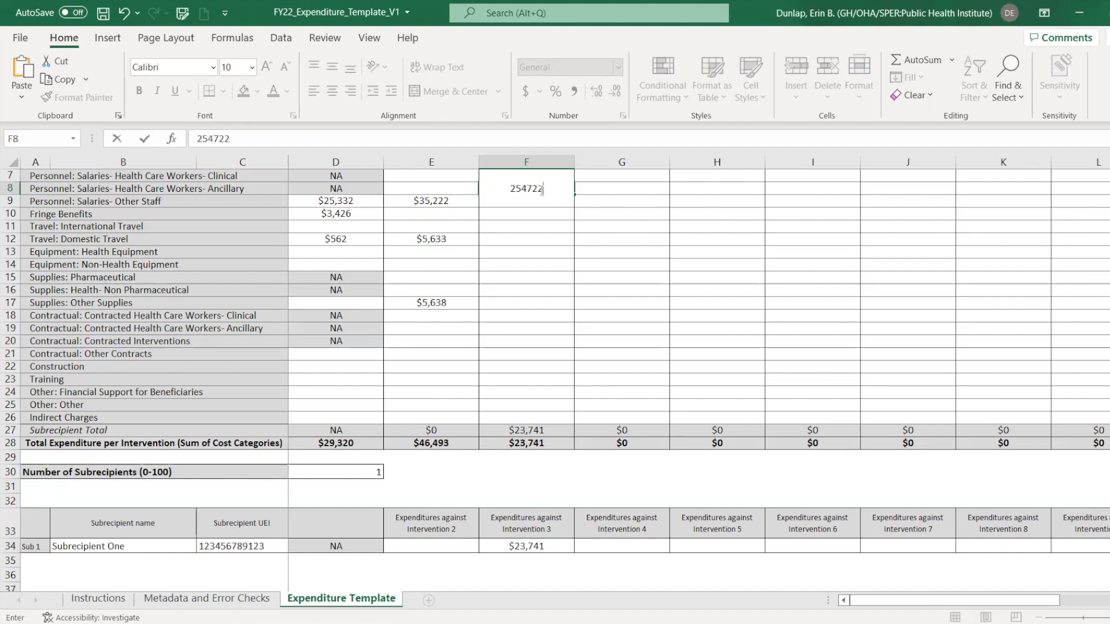
{"action": "key", "text": "Return"}
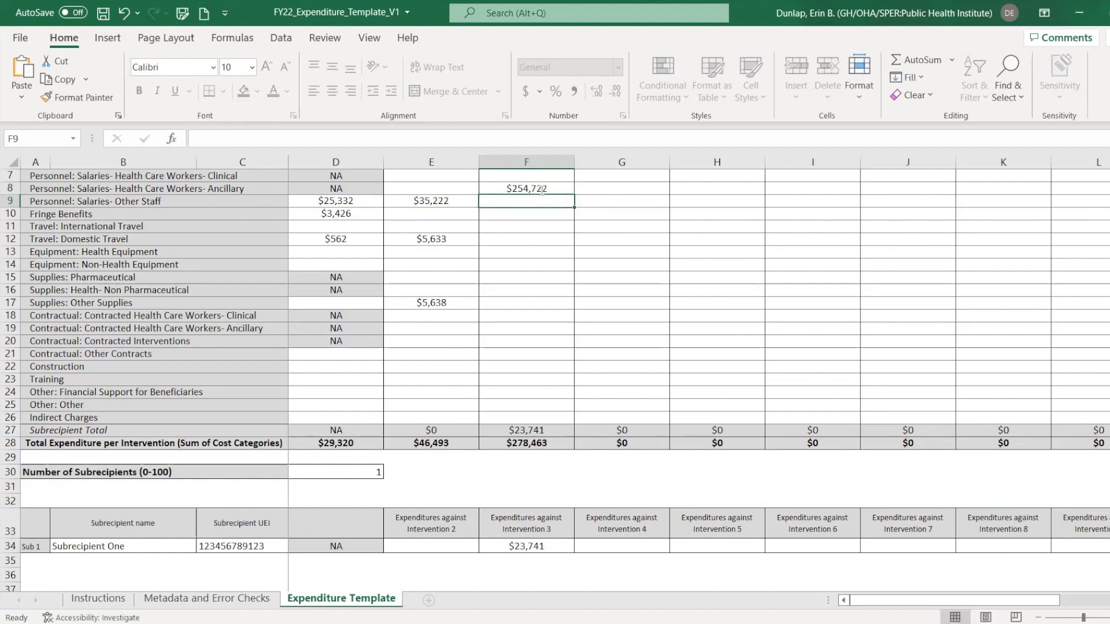
Review all the error checks on the Metadata and Error Checks sheet
{"action": "left_click", "coordinate": [201, 599]}
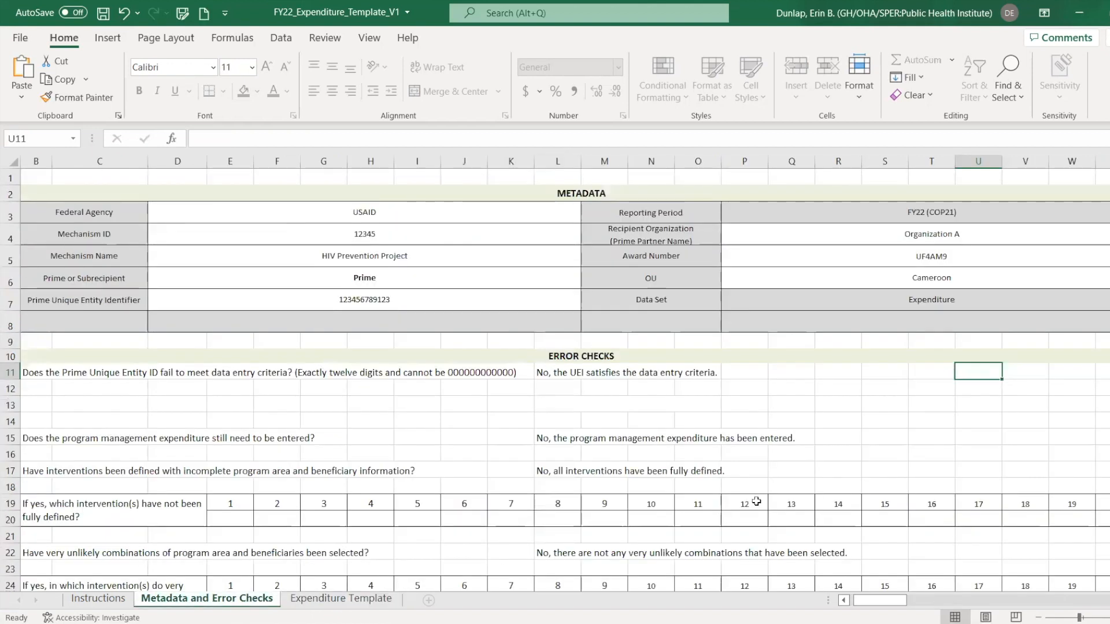
{"action": "scroll", "coordinate": [756, 502], "scroll_direction": "down", "scroll_amount": 1}
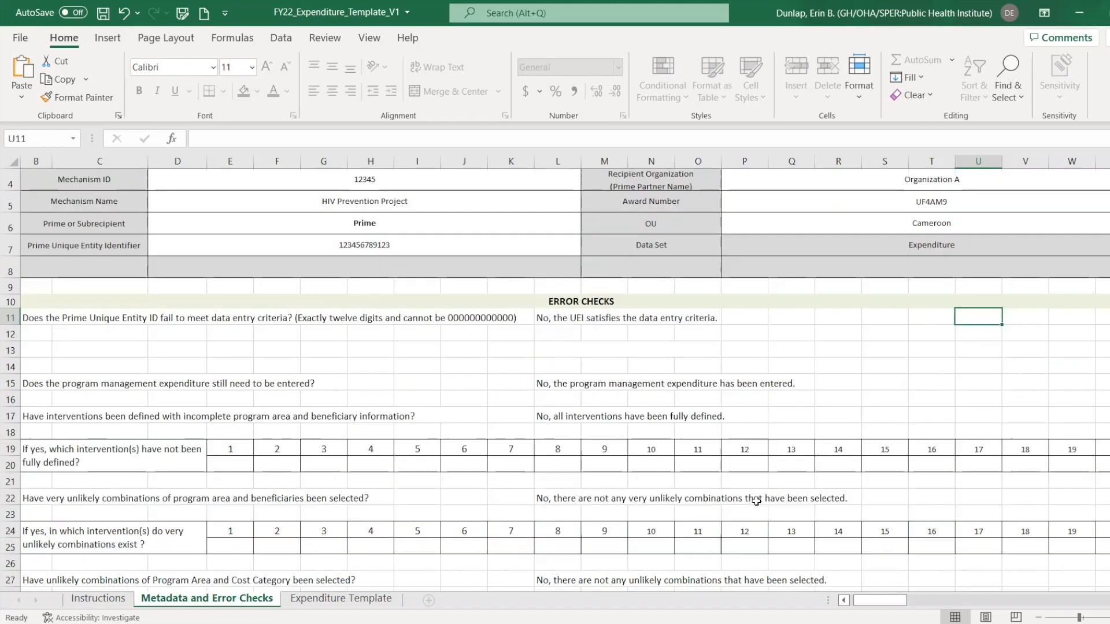
{"action": "scroll", "coordinate": [756, 501], "scroll_direction": "down", "scroll_amount": 2}
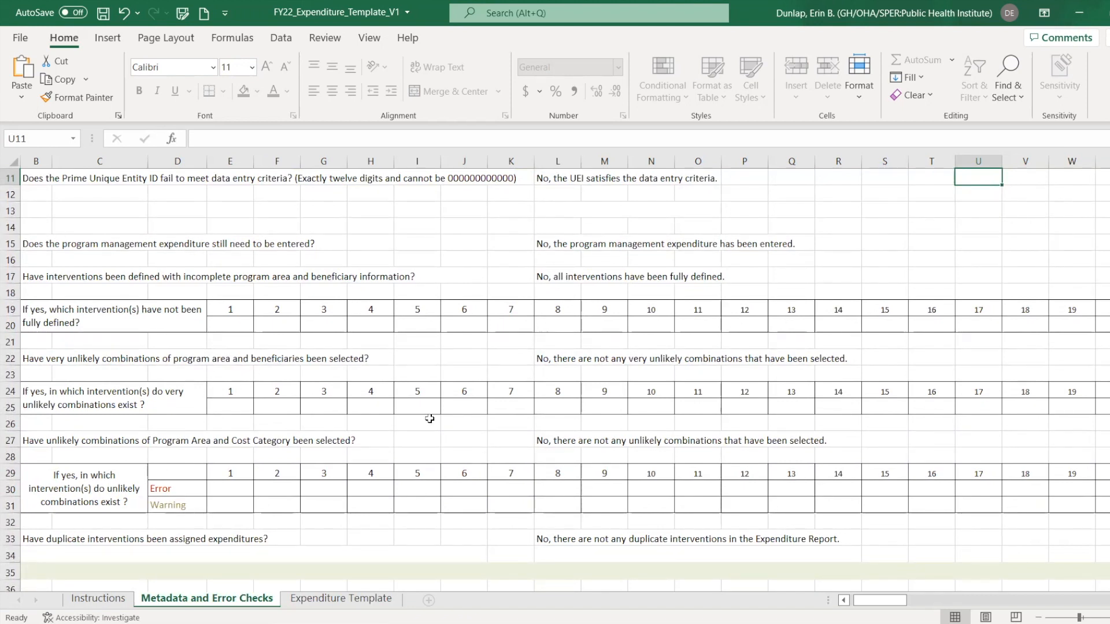
Clear the Beneficiary of Intervention 3 on the Expenditure Template sheet
{"action": "left_click", "coordinate": [335, 601]}
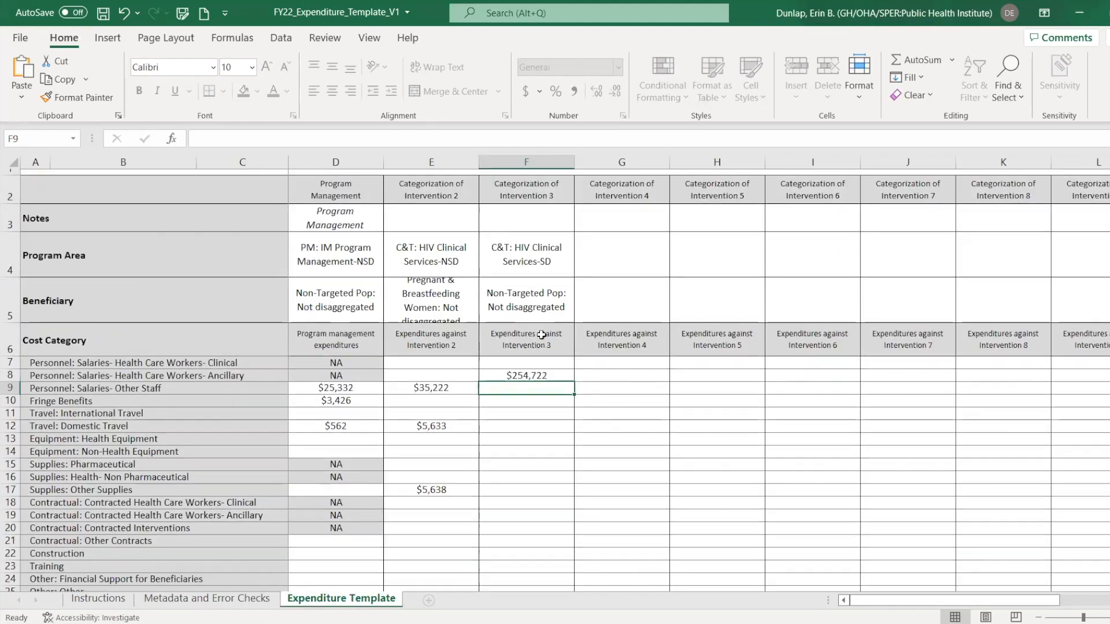
{"action": "left_click", "coordinate": [539, 302]}
{"action": "key", "text": "Delete"}
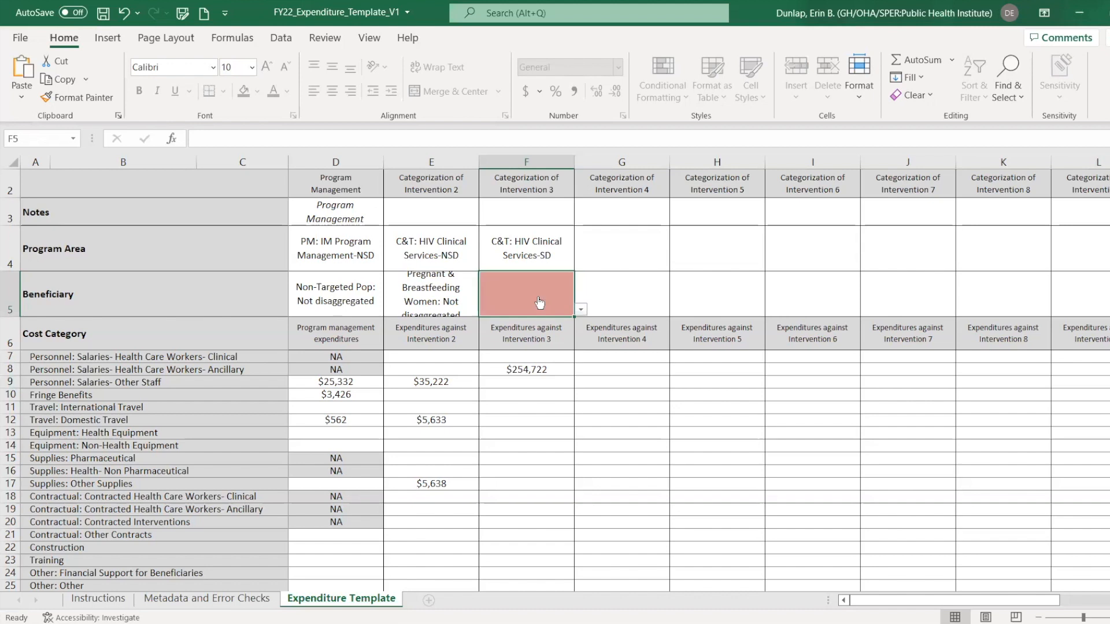
{"action": "key", "text": "Down"}
{"action": "left_click", "coordinate": [544, 296]}
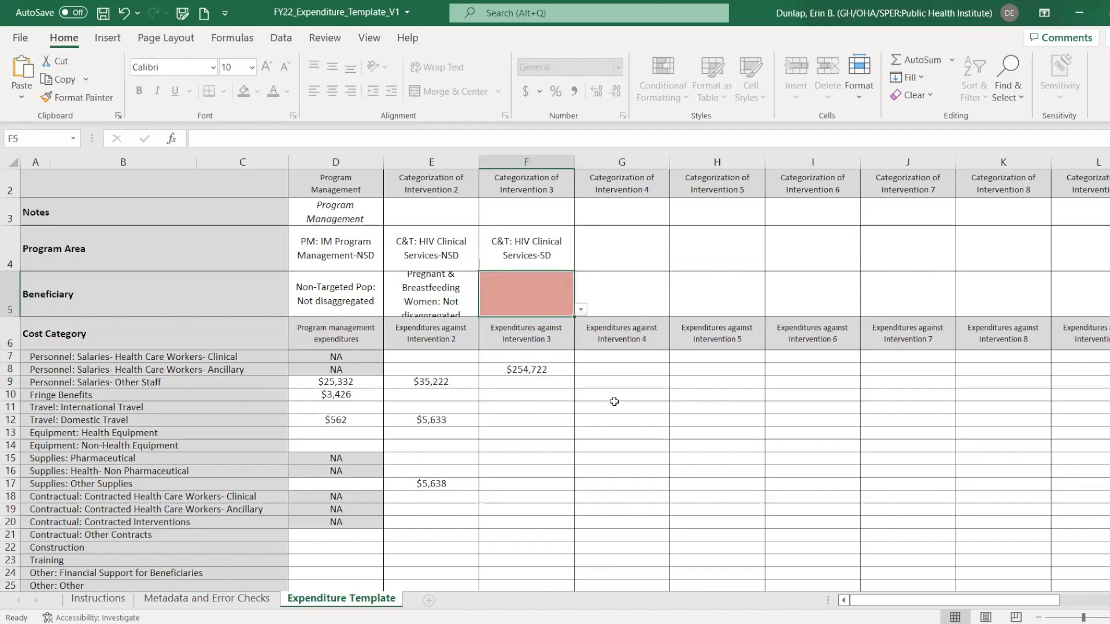
Inspect the error check for incompletely defined interventions on the Metadata and Error Checks sheet, and return to the Expenditure Template sheet
{"action": "left_click", "coordinate": [228, 599]}
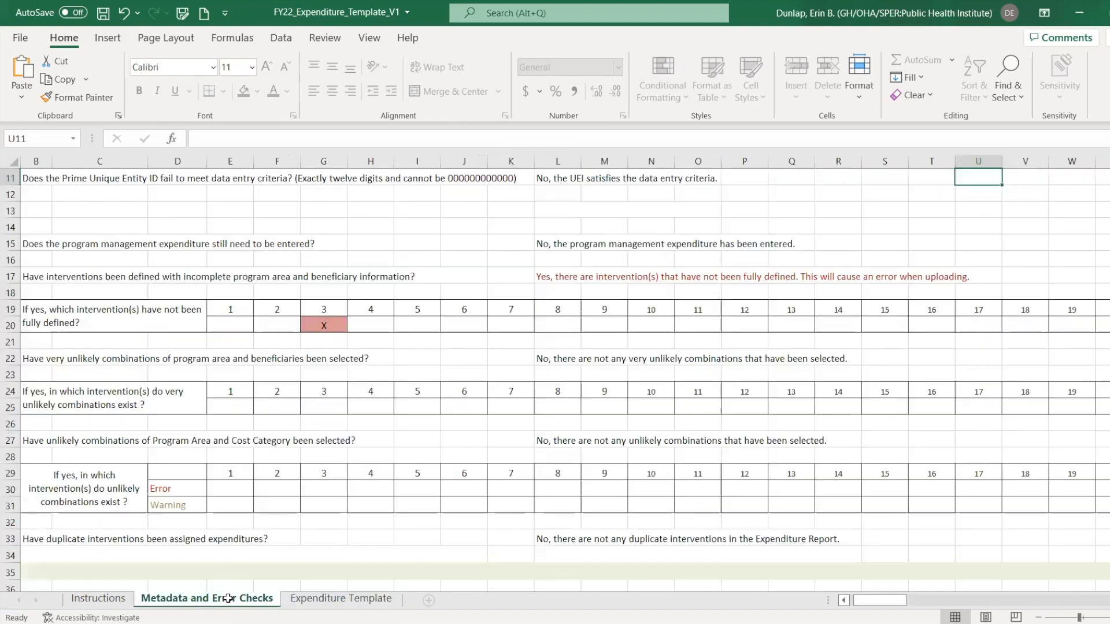
{"action": "left_click", "coordinate": [325, 324]}
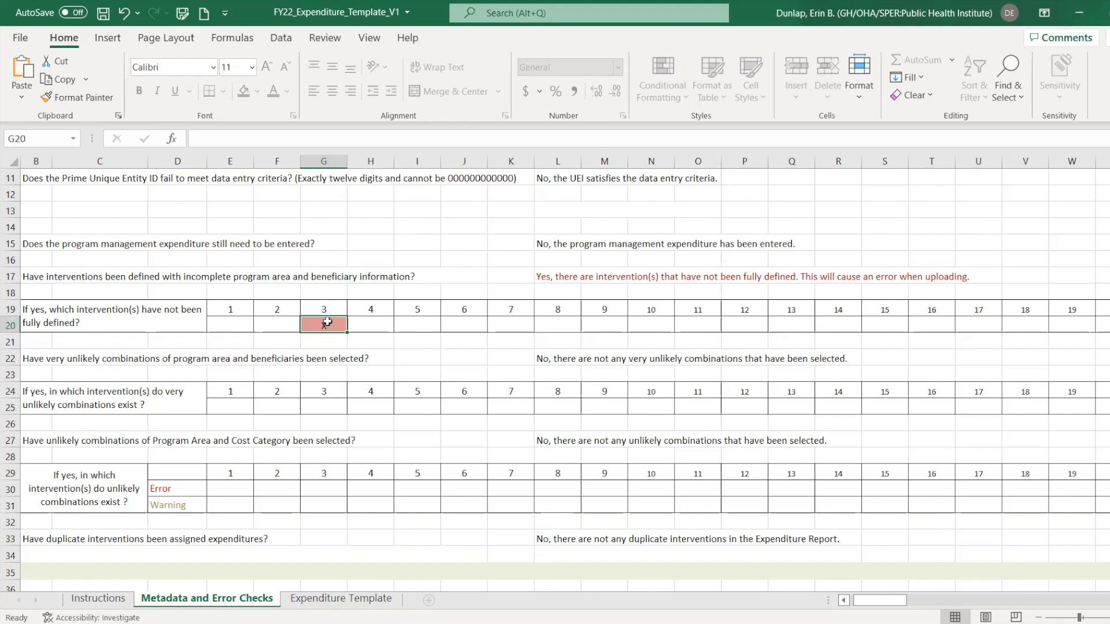
{"action": "left_click", "coordinate": [576, 277]}
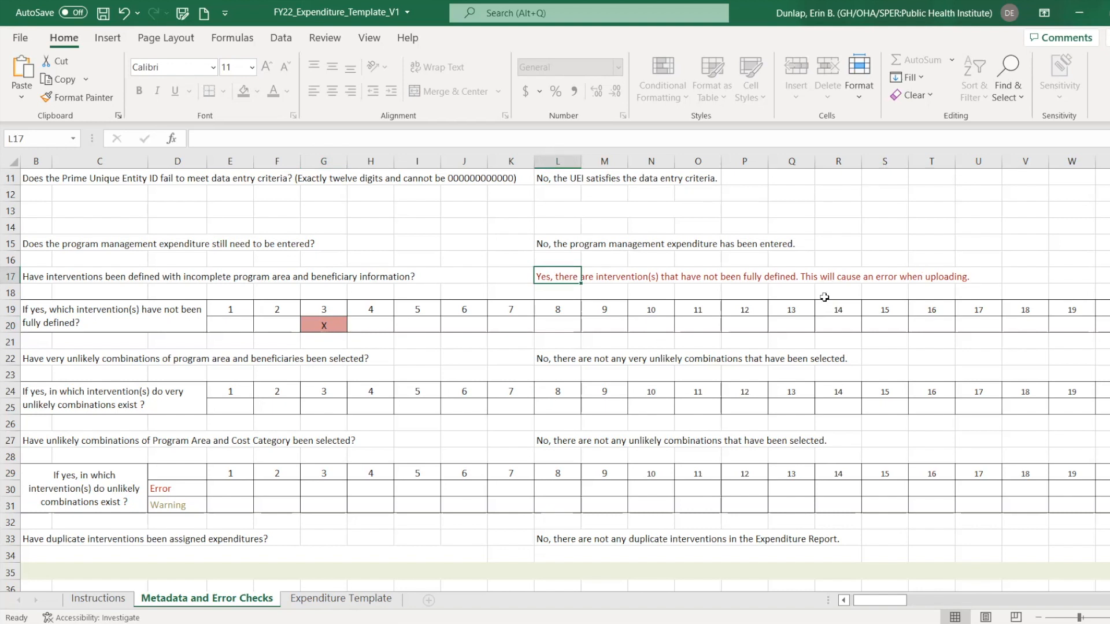
{"action": "left_click", "coordinate": [351, 600]}
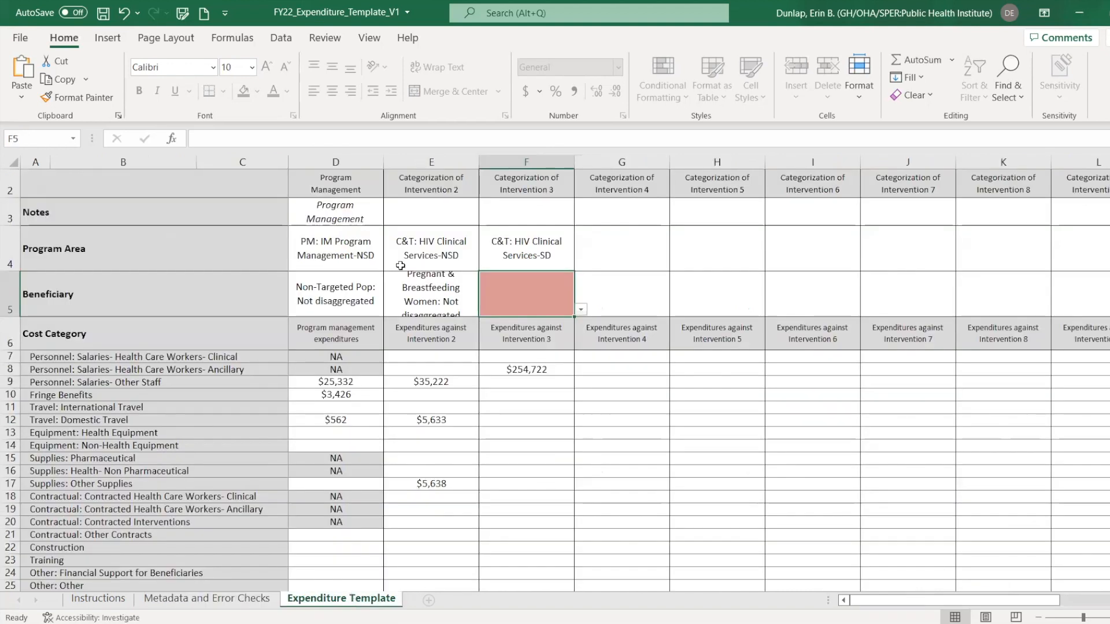
Set the Beneficiary of Intervention 3 to Females: Not disaggregated
{"action": "left_click", "coordinate": [581, 309]}
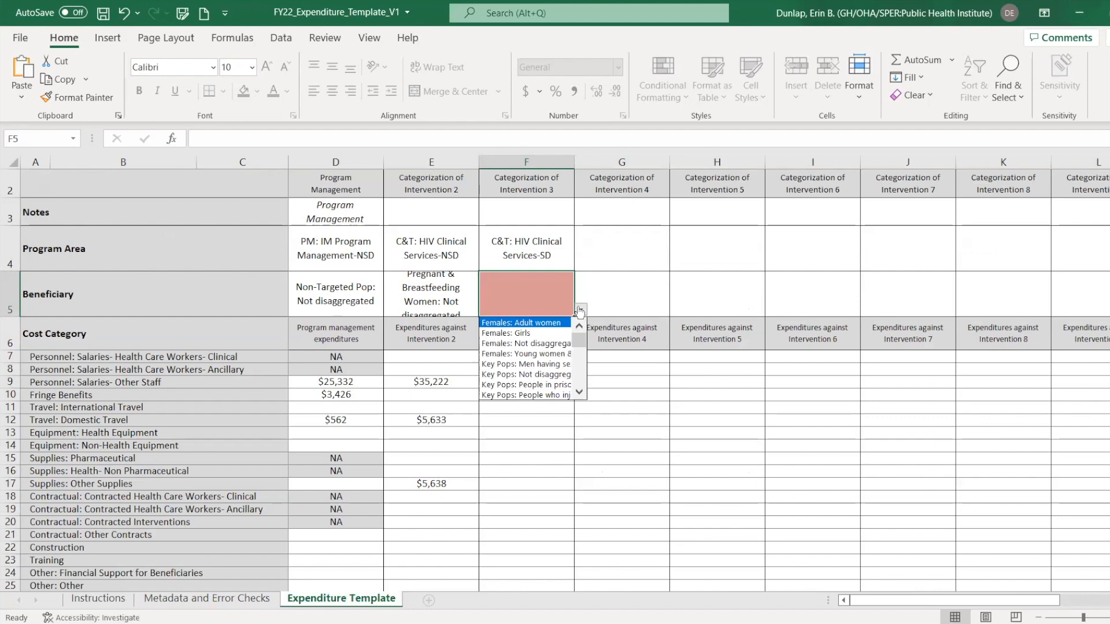
{"action": "left_click", "coordinate": [565, 348]}
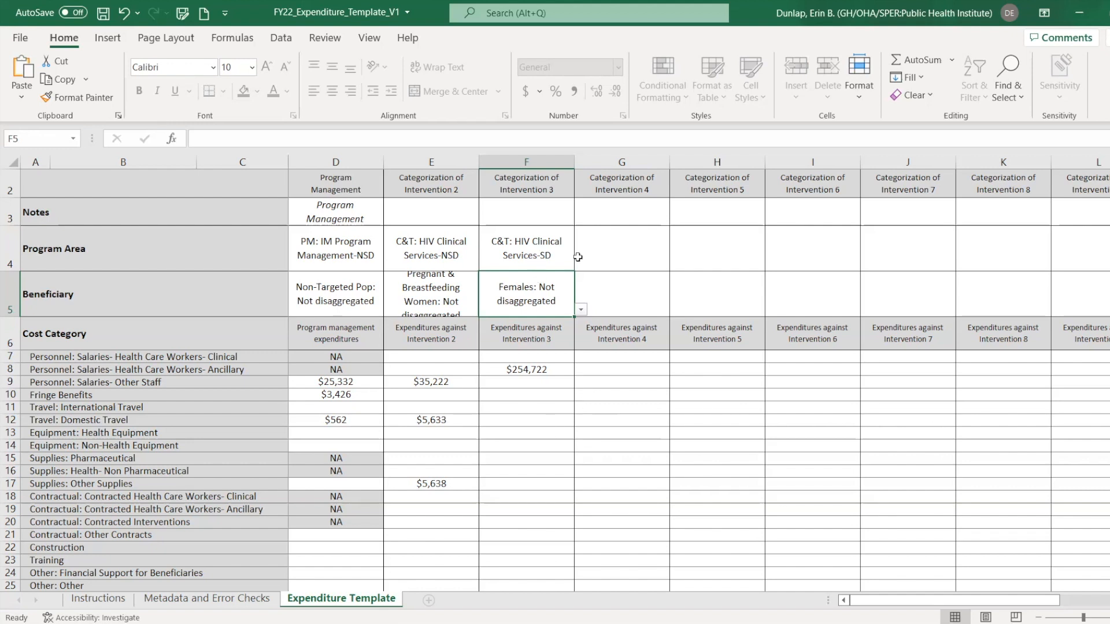
{"action": "left_click", "coordinate": [495, 544]}
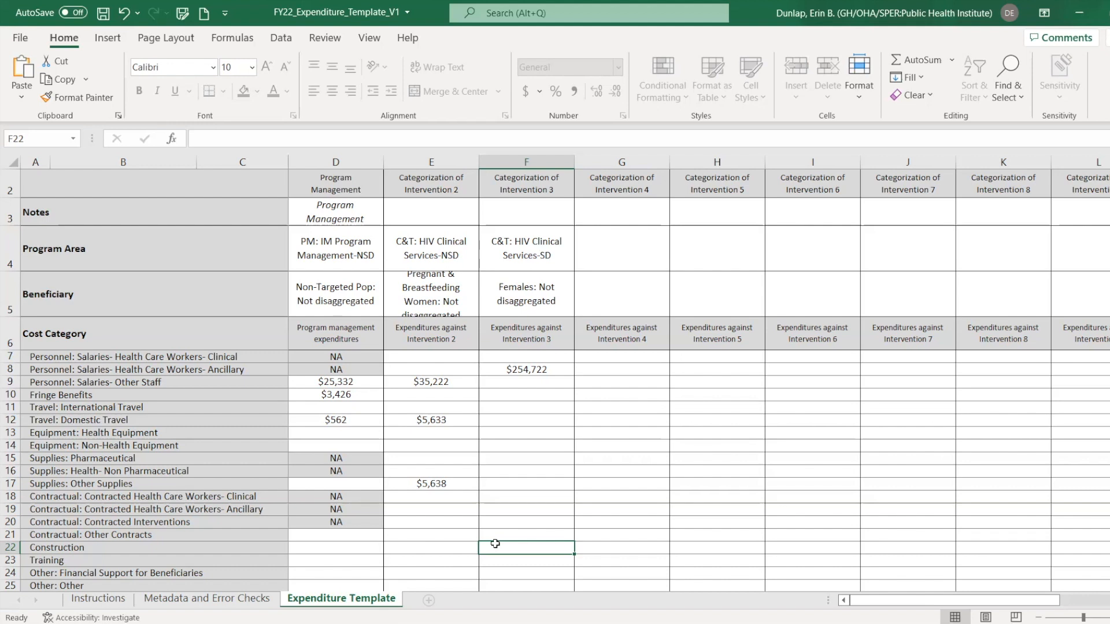
Set the Program Area of Intervention 4 to C&T: HIV Clinical Services-NSD
{"action": "left_click", "coordinate": [639, 266]}
{"action": "left_click", "coordinate": [675, 265]}
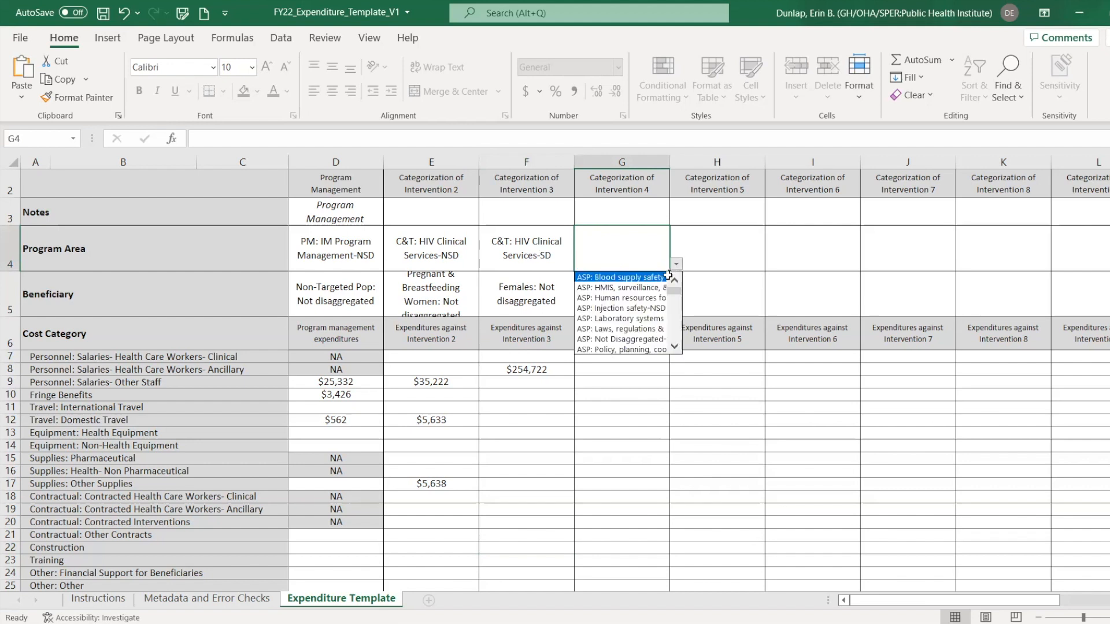
{"action": "scroll", "coordinate": [673, 324], "scroll_direction": "down", "scroll_amount": 5}
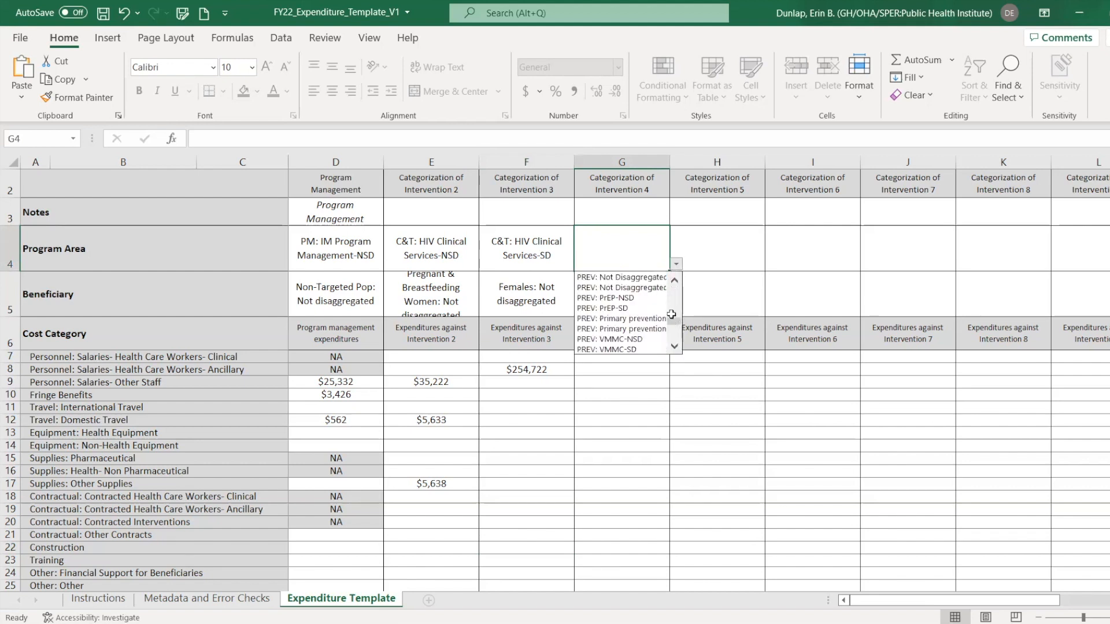
{"action": "scroll", "coordinate": [670, 294], "scroll_direction": "up", "scroll_amount": 3}
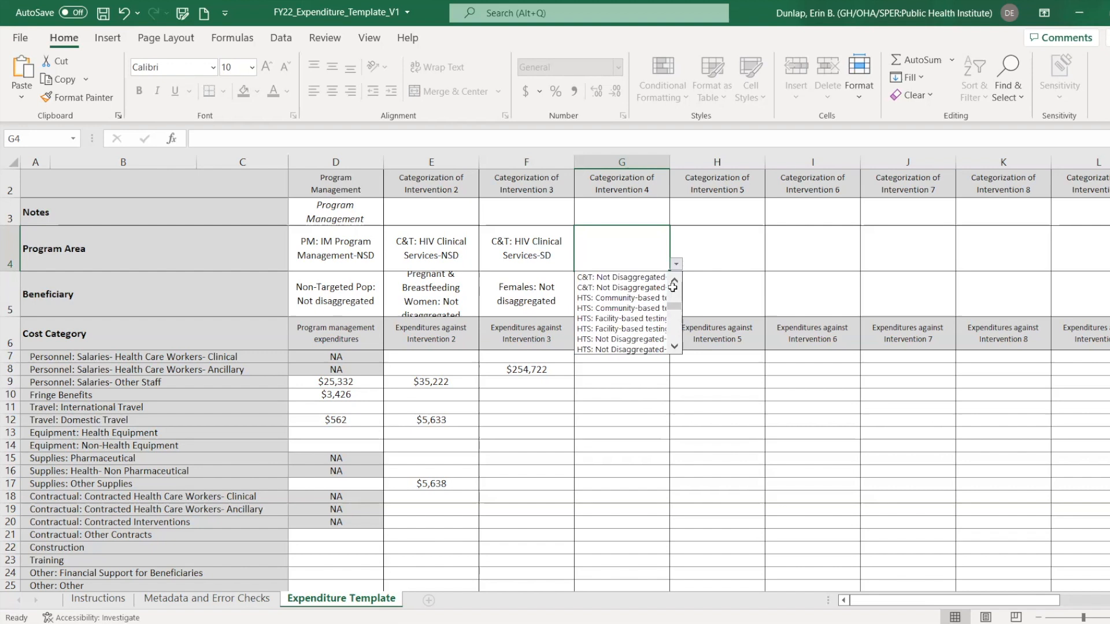
{"action": "scroll", "coordinate": [674, 277], "scroll_direction": "up", "scroll_amount": 2}
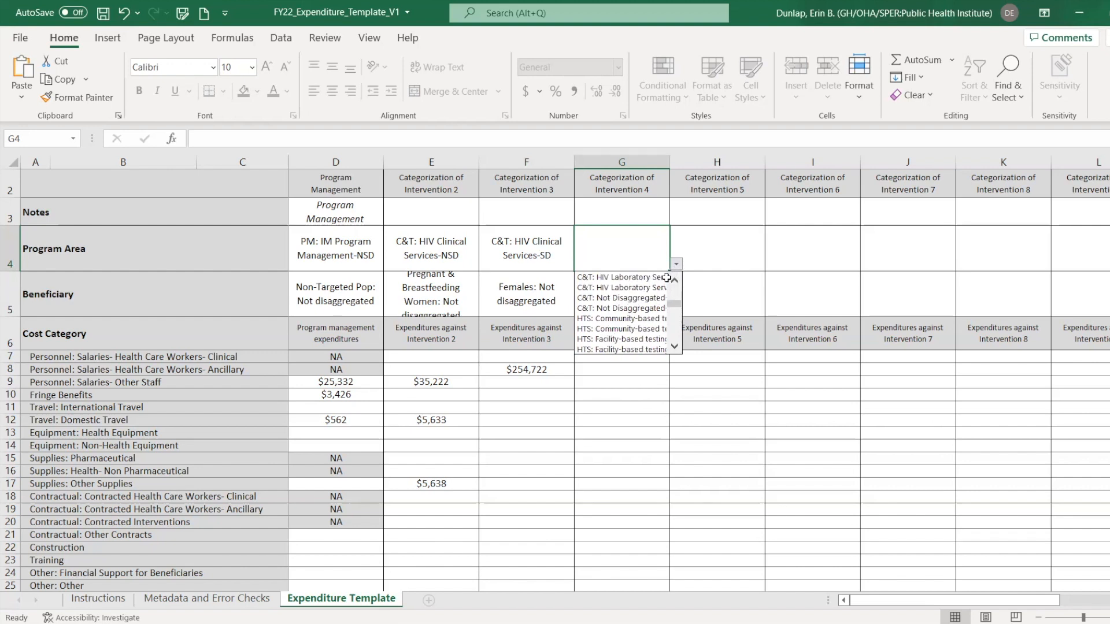
{"action": "scroll", "coordinate": [675, 280], "scroll_direction": "up", "scroll_amount": 2}
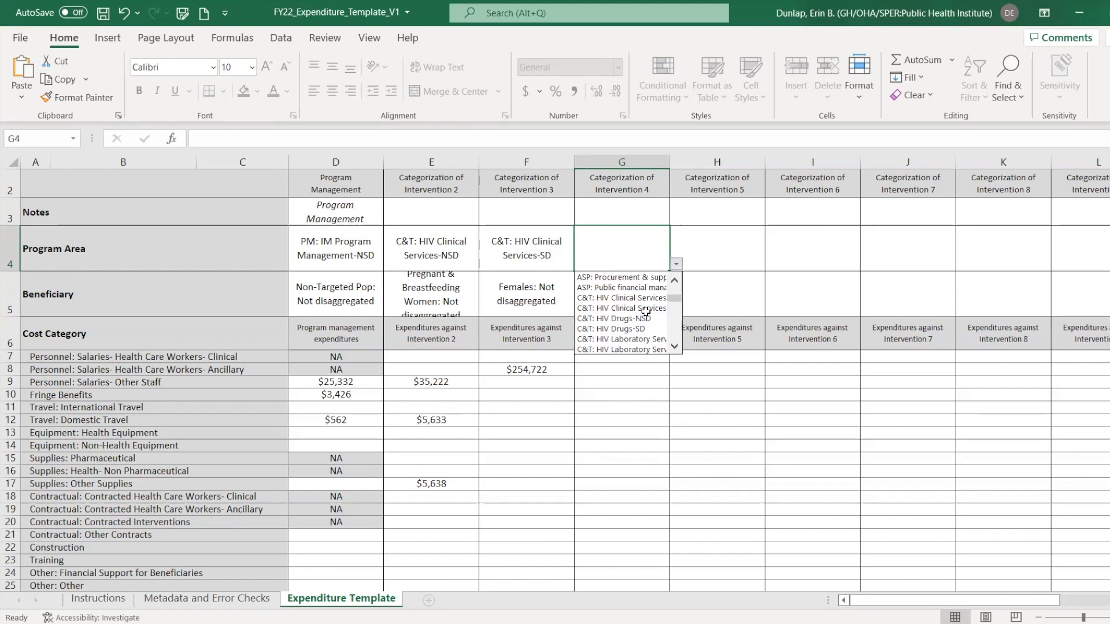
{"action": "left_click", "coordinate": [646, 298]}
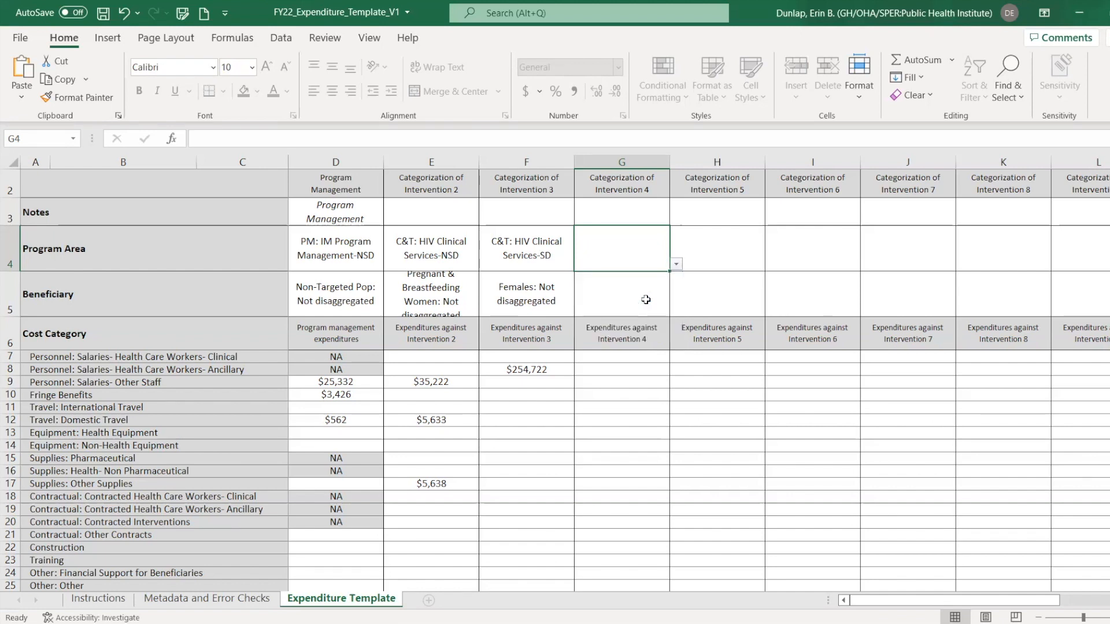
Change the Beneficiary of Intervention 3 to Non-Targeted Pop: Not disaggregated
{"action": "left_click", "coordinate": [552, 311]}
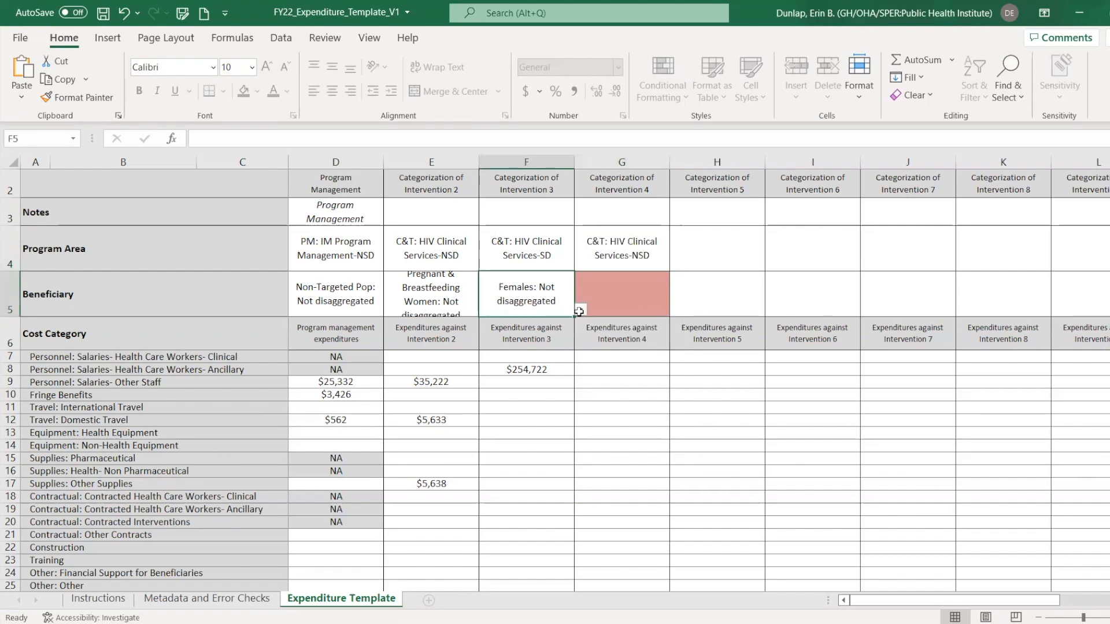
{"action": "left_click", "coordinate": [580, 310]}
{"action": "scroll", "coordinate": [576, 396], "scroll_direction": "down", "scroll_amount": 3}
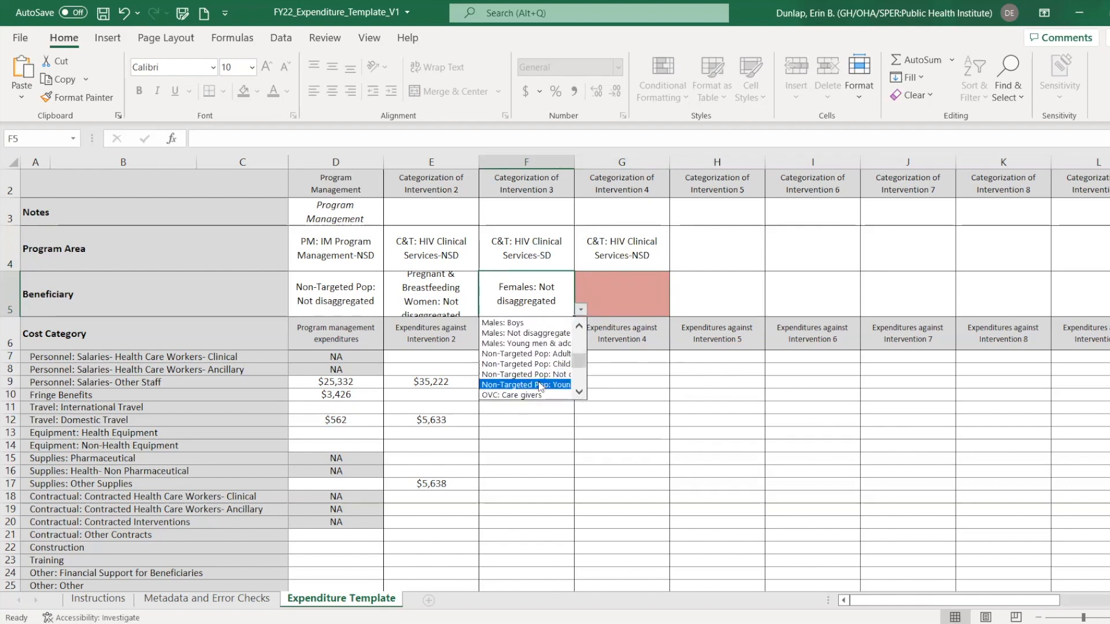
{"action": "left_click", "coordinate": [543, 375]}
Set the Beneficiary of Intervention 4 to Non-Targeted Pop: Not disaggregated
{"action": "left_click_drag", "start_coordinate": [623, 287], "coordinate": [678, 313]}
{"action": "left_click", "coordinate": [676, 312]}
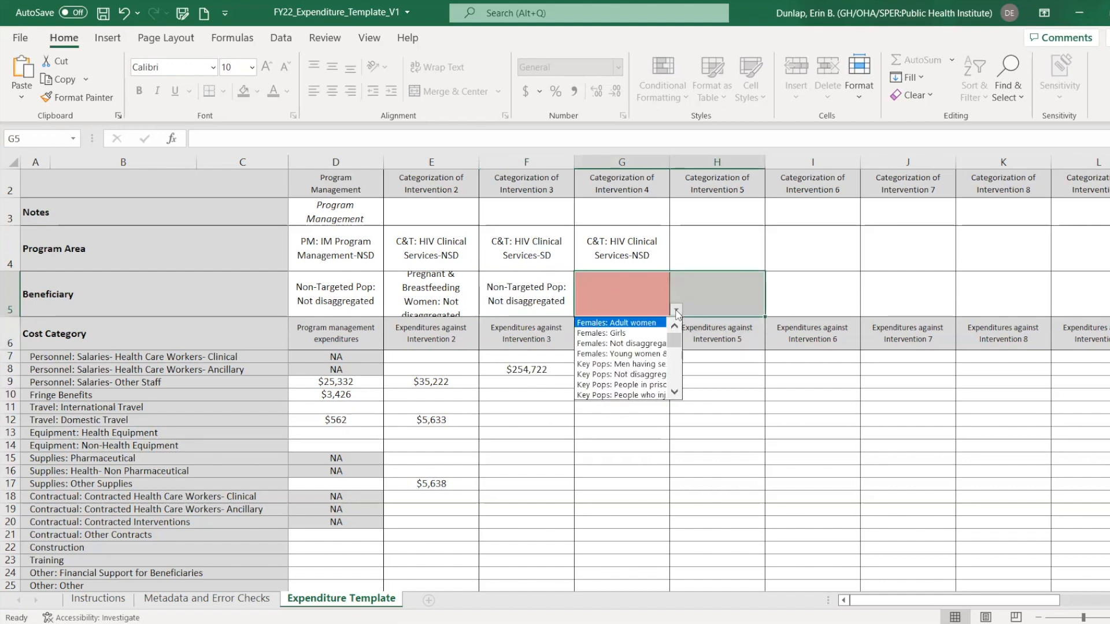
{"action": "left_click", "coordinate": [674, 386]}
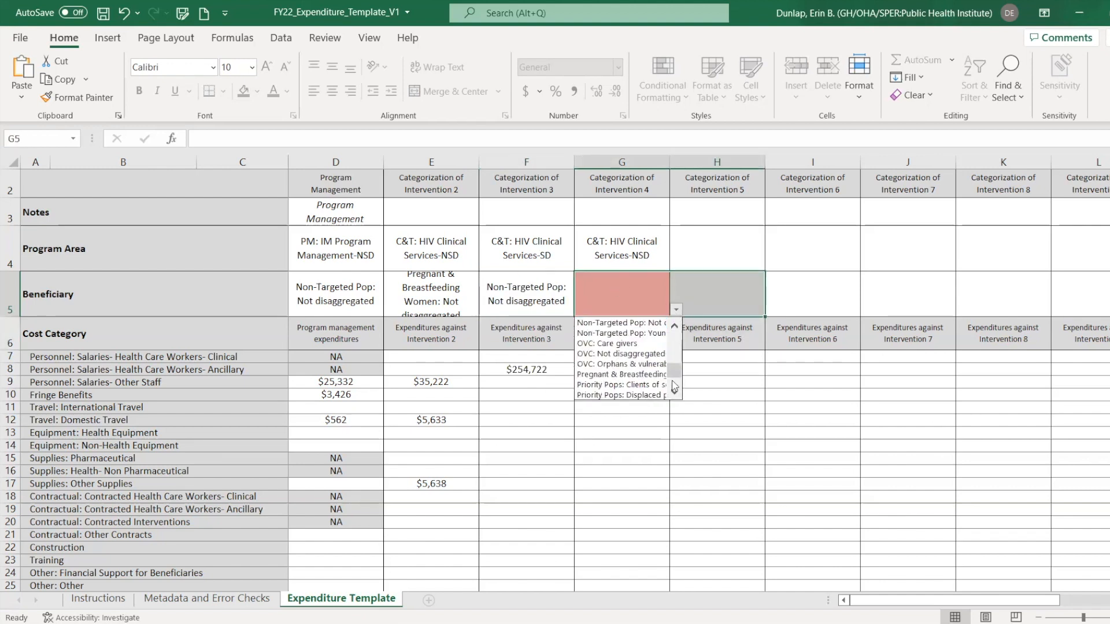
{"action": "left_click", "coordinate": [674, 327]}
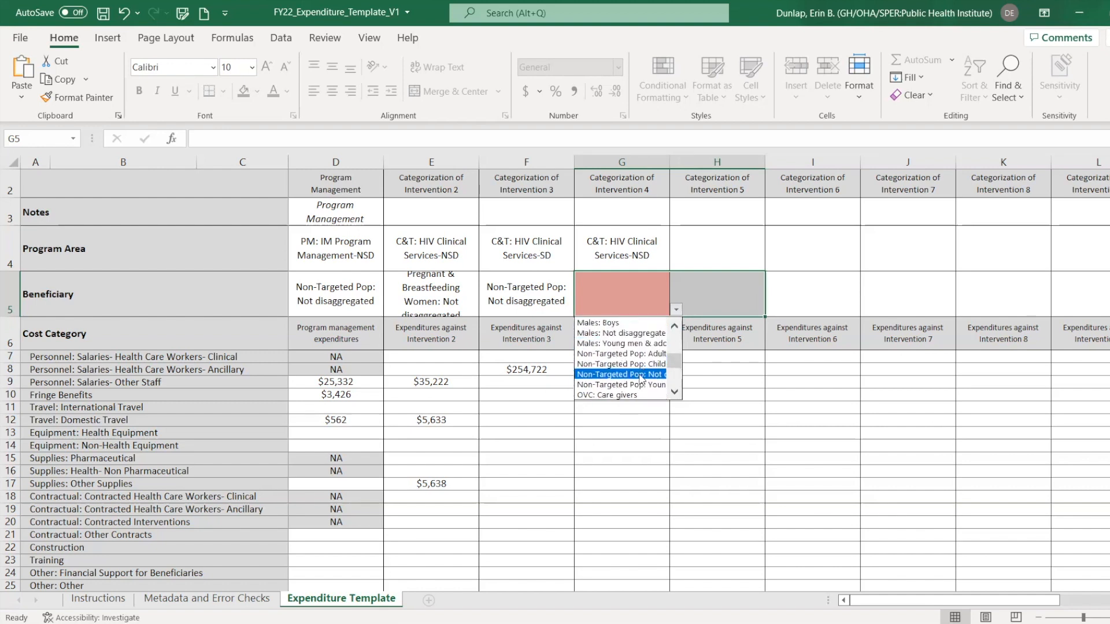
{"action": "left_click", "coordinate": [622, 375]}
{"action": "left_click", "coordinate": [625, 449]}
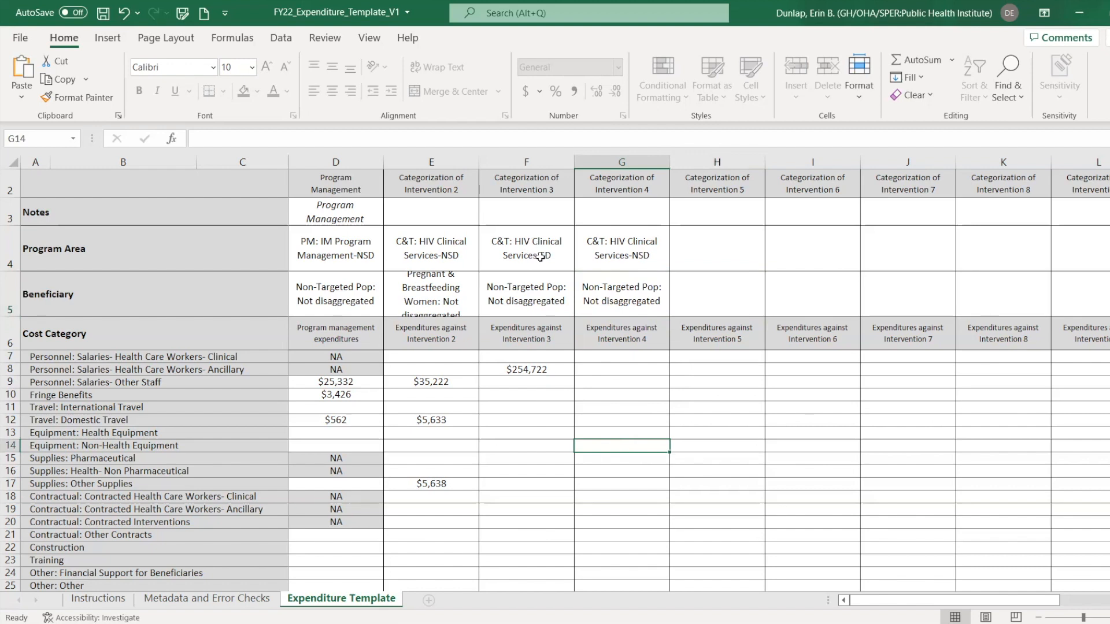
Enter an Intervention 4 expenditure of 100 for Personnel: Salaries- Other Staff
{"action": "left_click", "coordinate": [624, 385]}
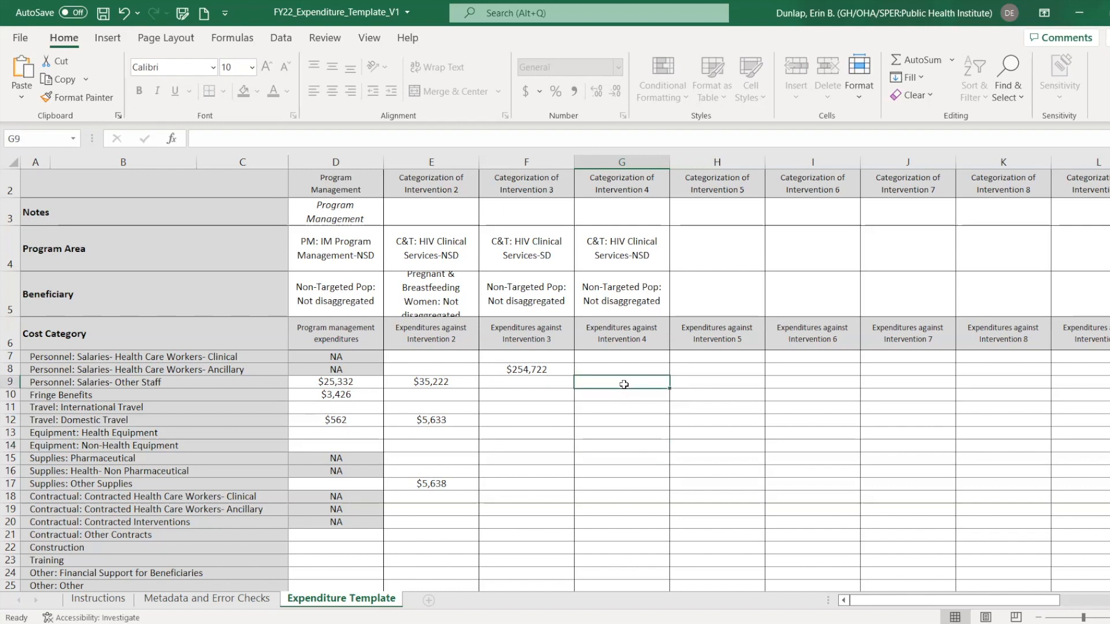
{"action": "type", "text": "100"}
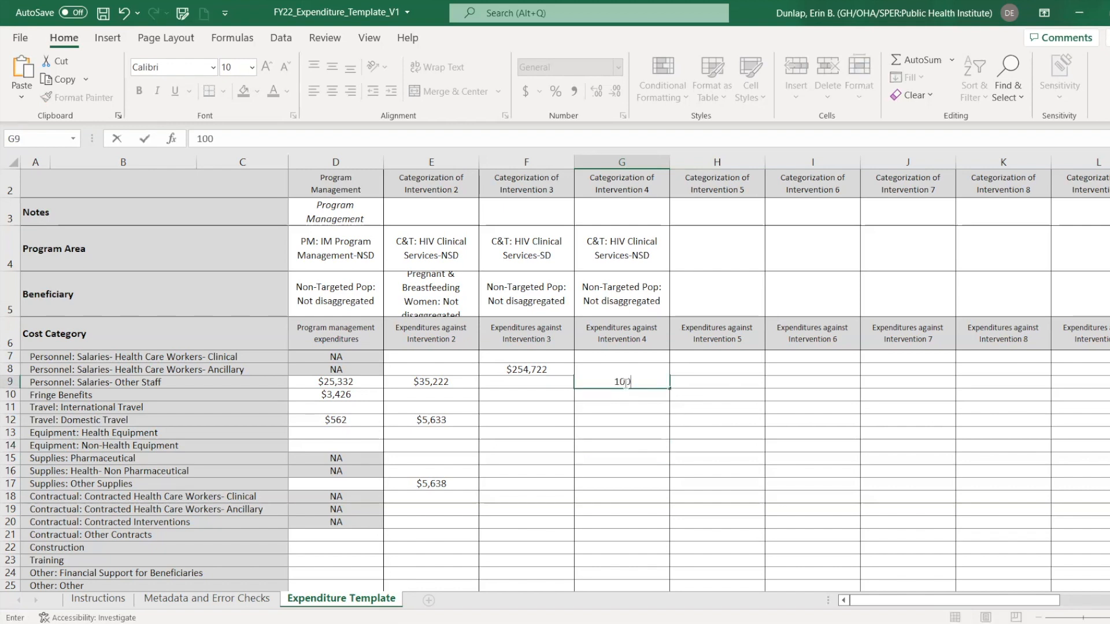
{"action": "key", "text": "Return"}
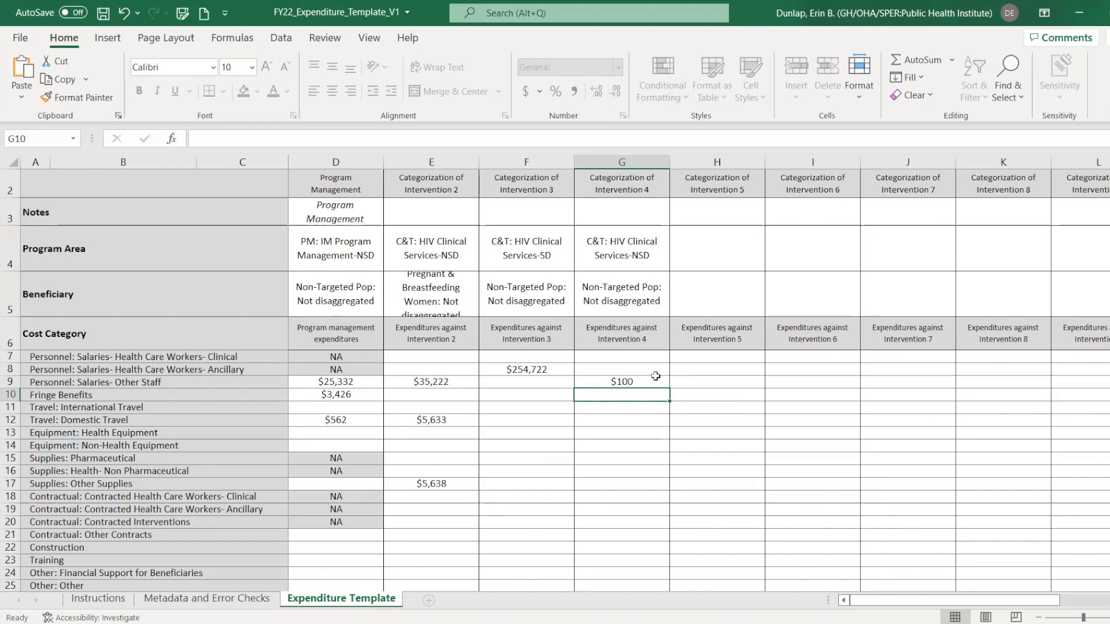
Clear the Intervention 3 expenditure for Personnel: Salaries- Health Care Workers- Ancillary
{"action": "left_click", "coordinate": [539, 265]}
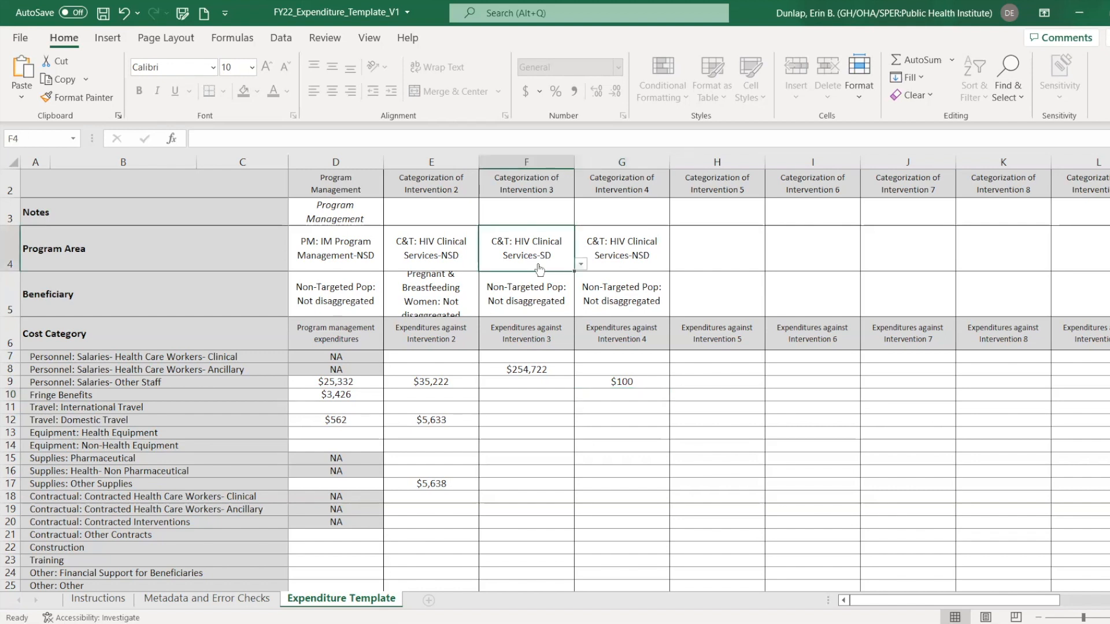
{"action": "key", "text": "Down"}
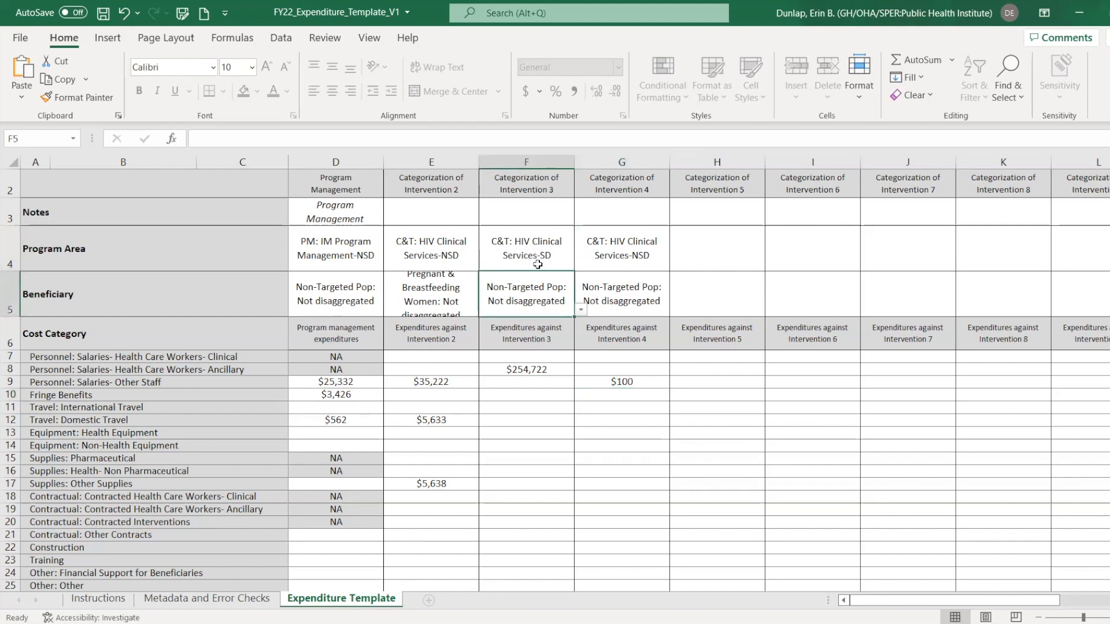
{"action": "left_click", "coordinate": [533, 255]}
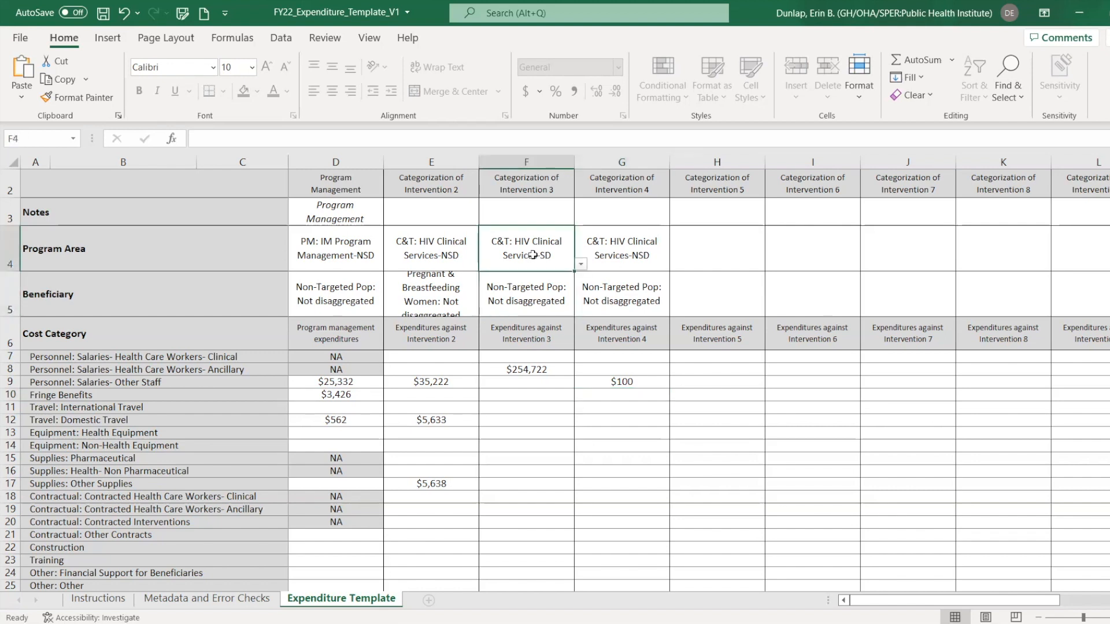
{"action": "left_click", "coordinate": [637, 377]}
{"action": "left_click", "coordinate": [556, 369]}
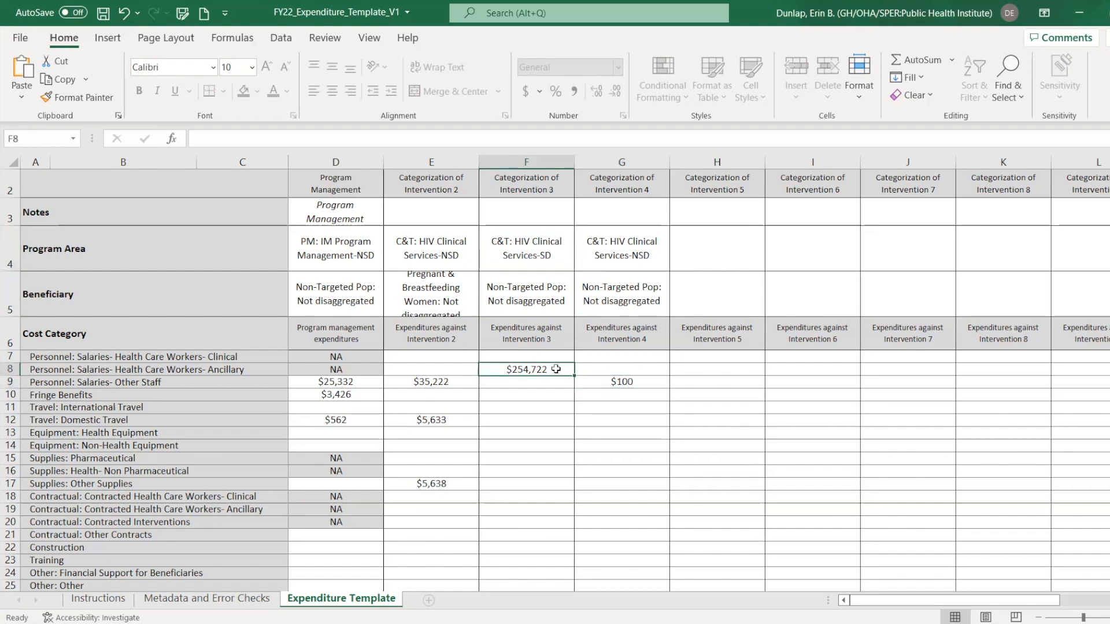
{"action": "key", "text": "Delete"}
Enter an Intervention 3 expenditure of 100 for Personnel: Salaries- Other Staff
{"action": "left_click", "coordinate": [588, 380]}
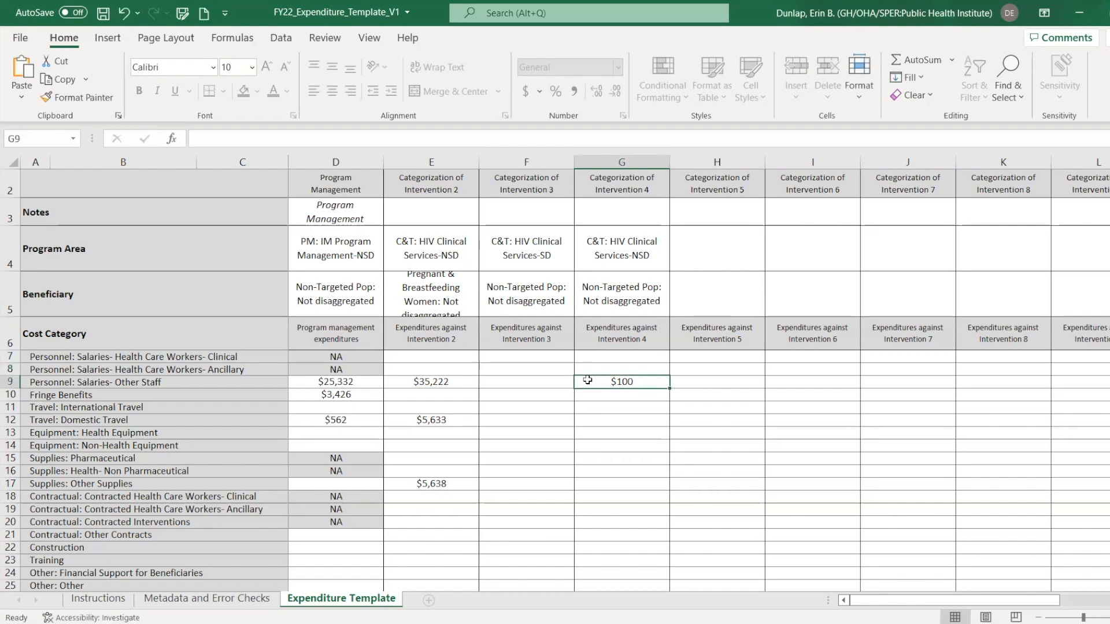
{"action": "key", "text": "Left"}
{"action": "type", "text": "100"}
{"action": "key", "text": "ctrl+Return"}
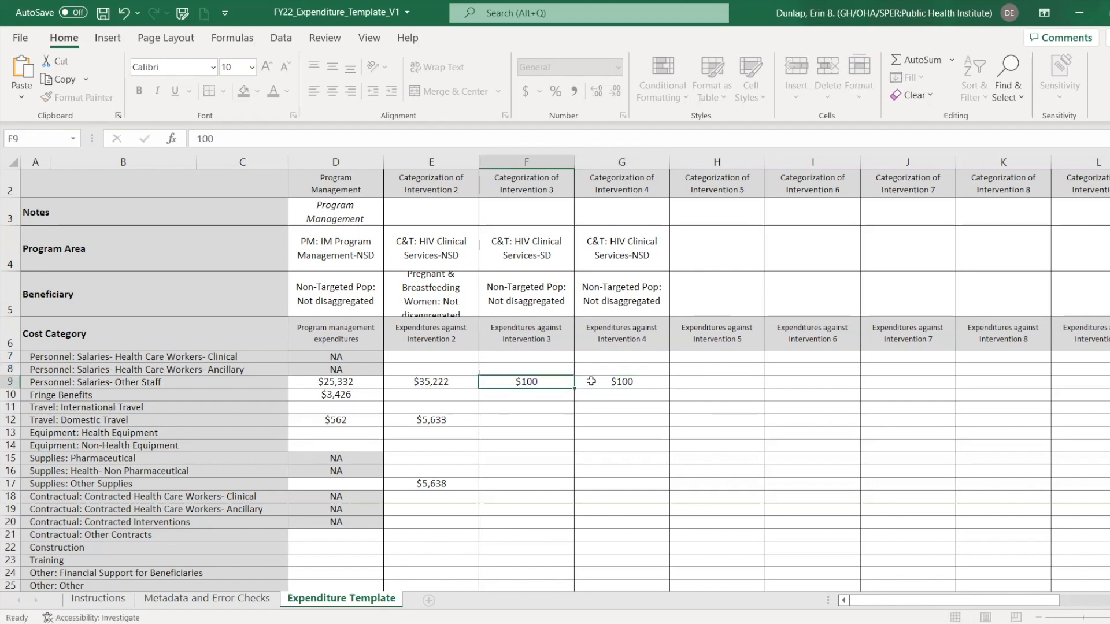
{"action": "key", "text": "Down"}
{"action": "key", "text": "Right"}
Clear the Intervention 4 expenditure for Personnel: Salaries- Other Staff together with its Program Area and Beneficiary
{"action": "left_click", "coordinate": [591, 381]}
{"action": "key", "text": "BackSpace"}
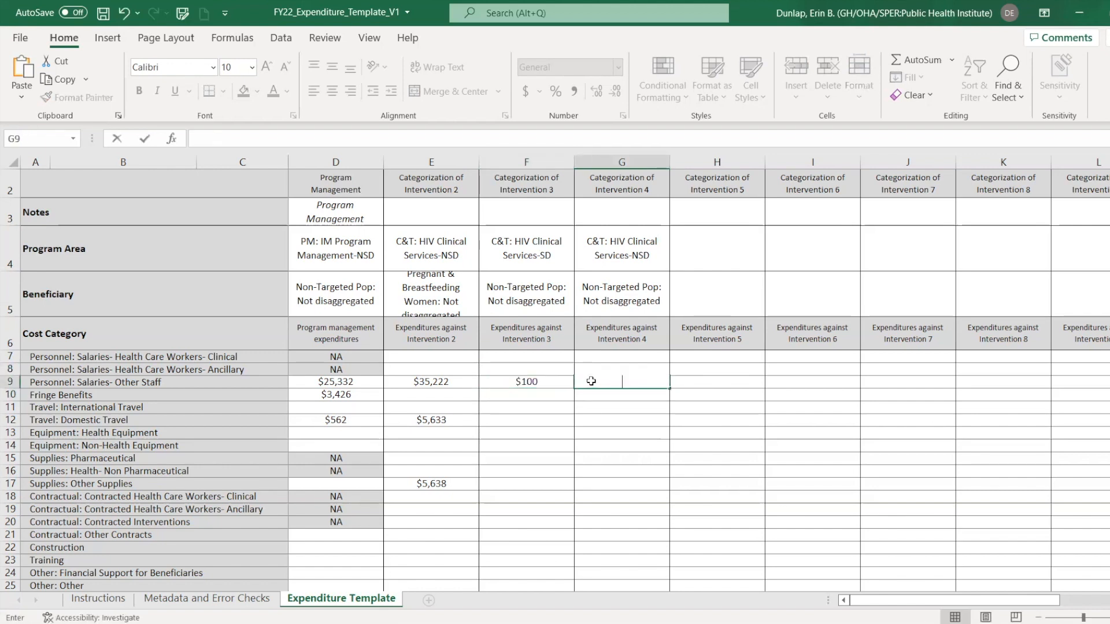
{"action": "left_click_drag", "start_coordinate": [635, 251], "coordinate": [637, 300]}
{"action": "key", "text": "Delete"}
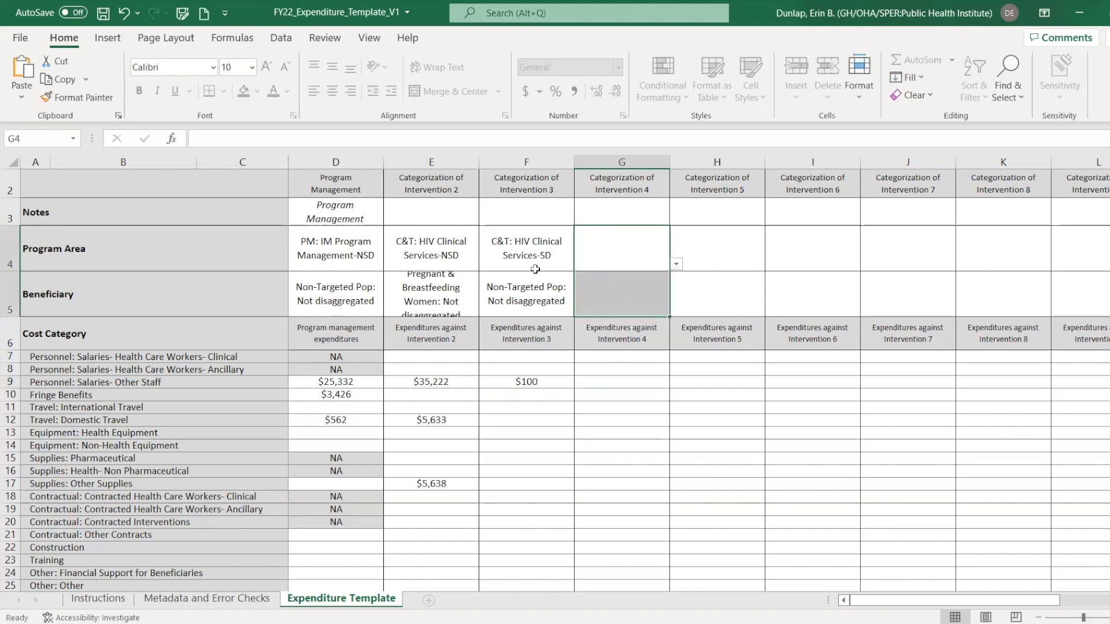
{"action": "left_click", "coordinate": [535, 270]}
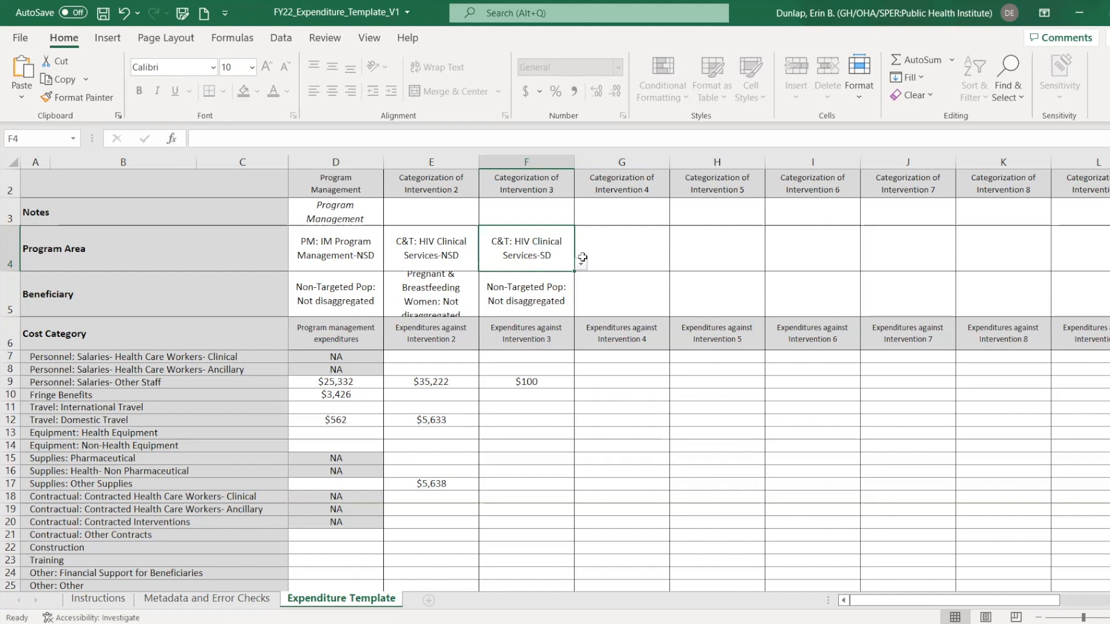
{"action": "left_click", "coordinate": [640, 258]}
{"action": "left_click", "coordinate": [676, 264]}
{"action": "left_click", "coordinate": [676, 264]}
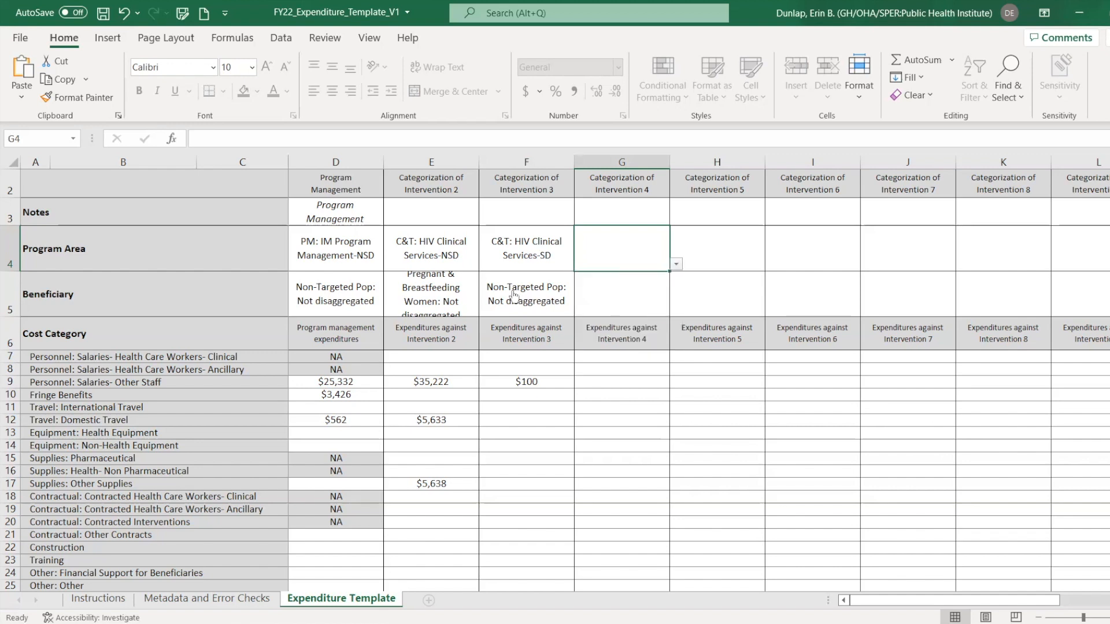
Enter an Intervention 3 expenditure of 25324 for Personnel: Salaries- Health Care Workers- Ancillary
{"action": "left_click", "coordinate": [514, 298]}
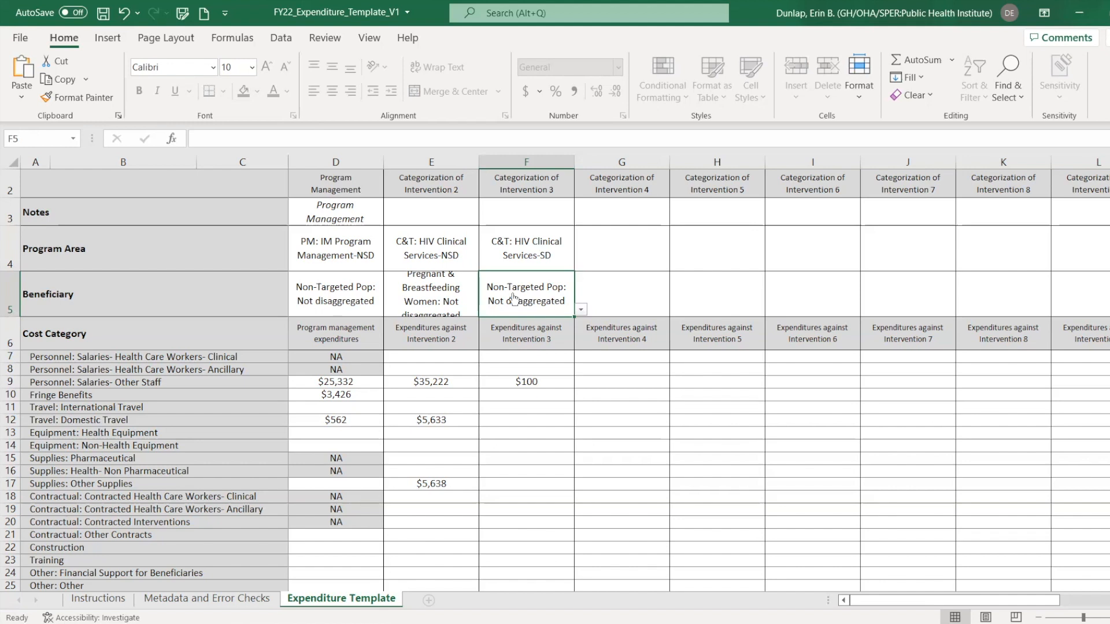
{"action": "type", "text": "25324"}
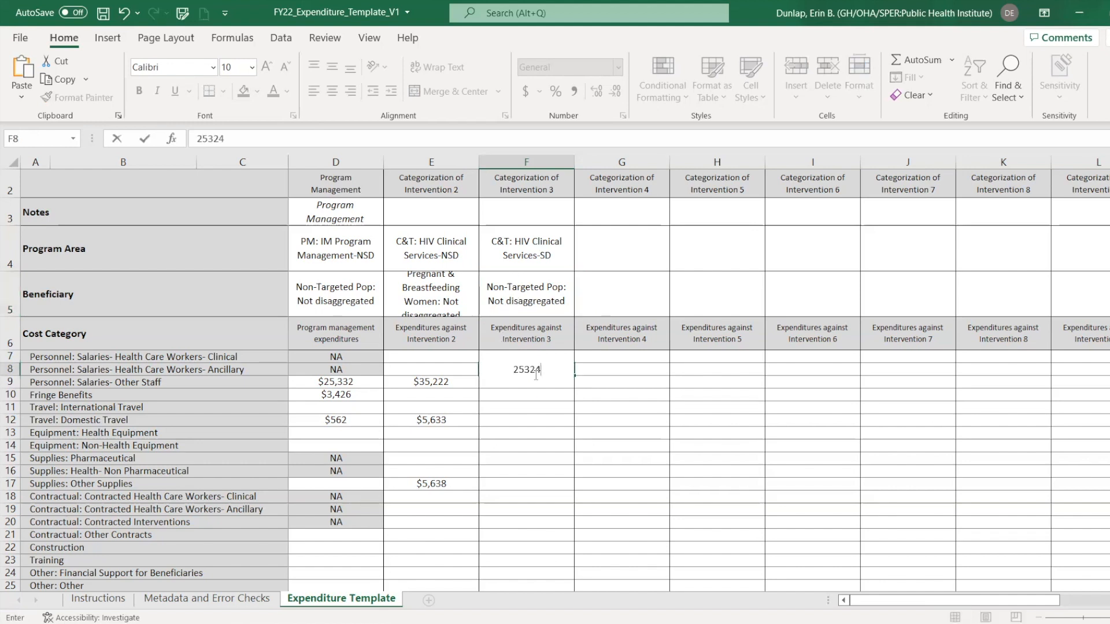
{"action": "key", "text": "Return"}
Enter an Intervention 3 expenditure of 2546 for Training
{"action": "left_click", "coordinate": [643, 395]}
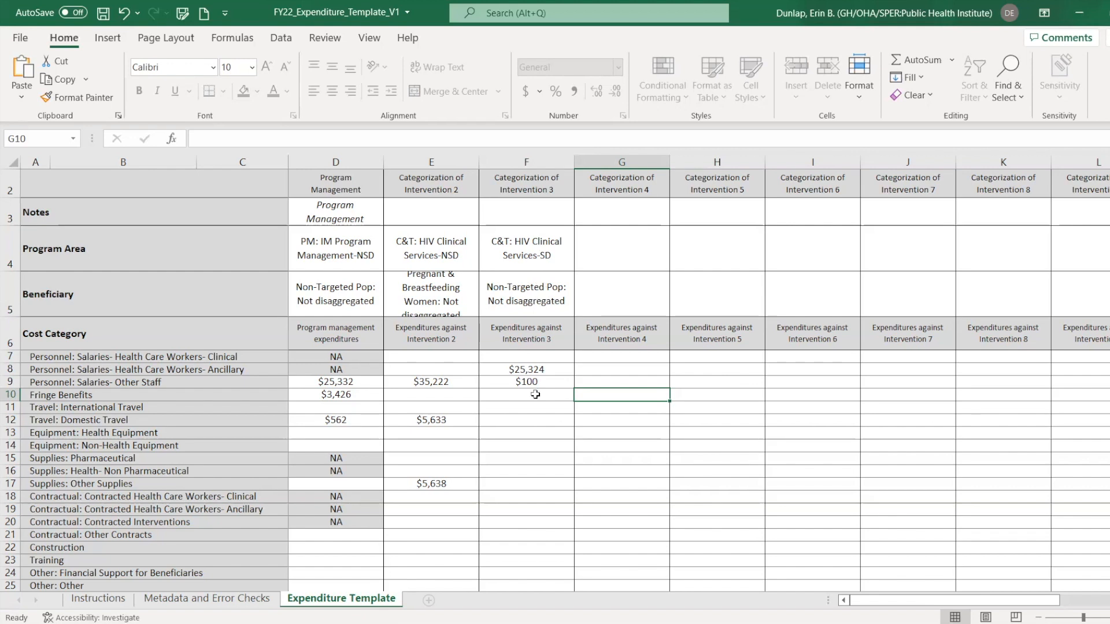
{"action": "left_click", "coordinate": [541, 470]}
{"action": "key", "text": "Down"}
{"action": "key", "text": "Down"}
{"action": "key", "text": "Down"}
{"action": "key", "text": "Down"}
{"action": "key", "text": "Down"}
{"action": "key", "text": "Down"}
{"action": "key", "text": "Down"}
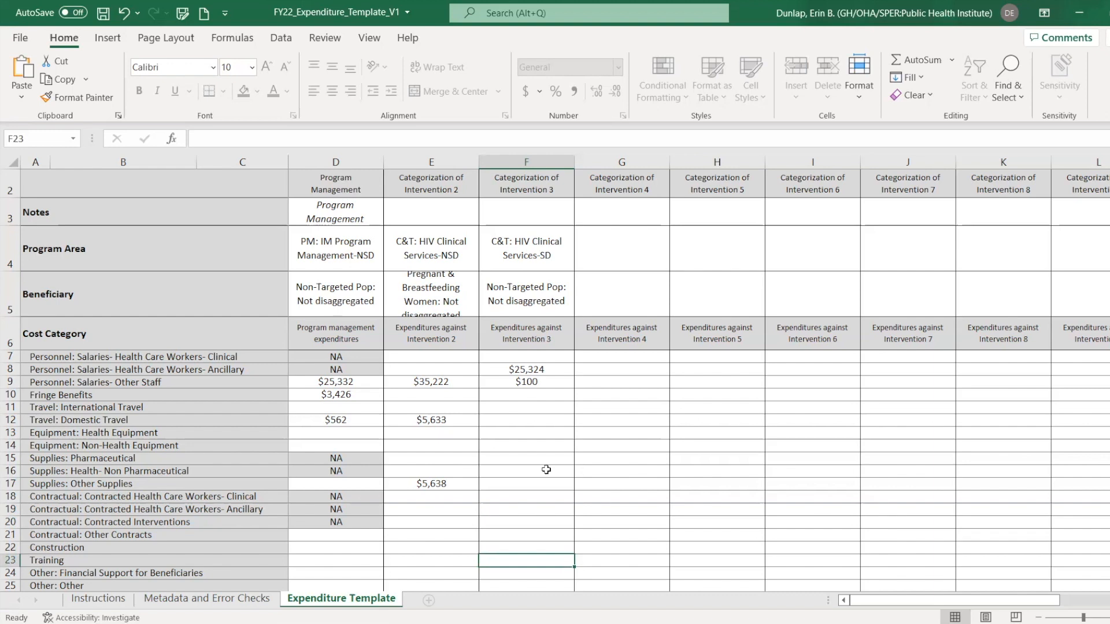
{"action": "type", "text": "2546"}
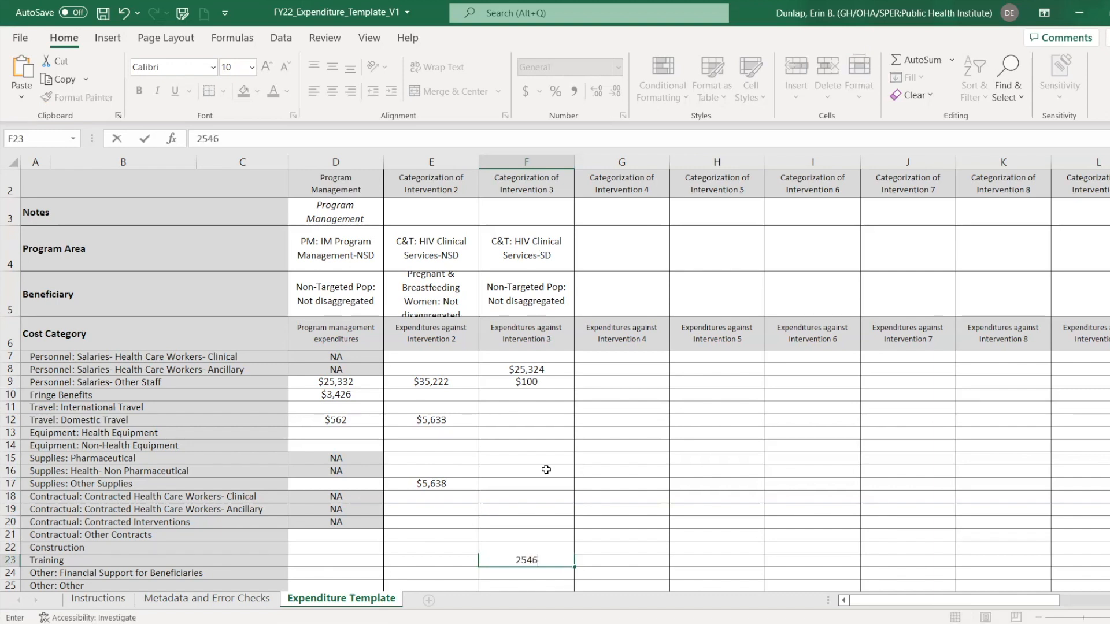
{"action": "key", "text": "Return"}
{"action": "key", "text": "Up"}
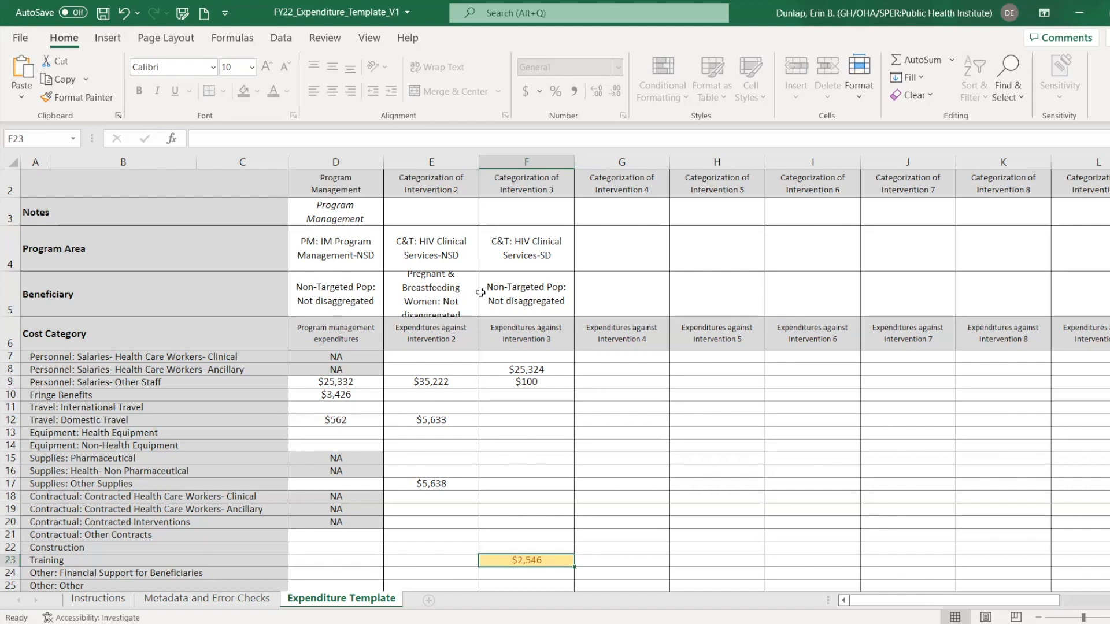
{"action": "left_click", "coordinate": [518, 250]}
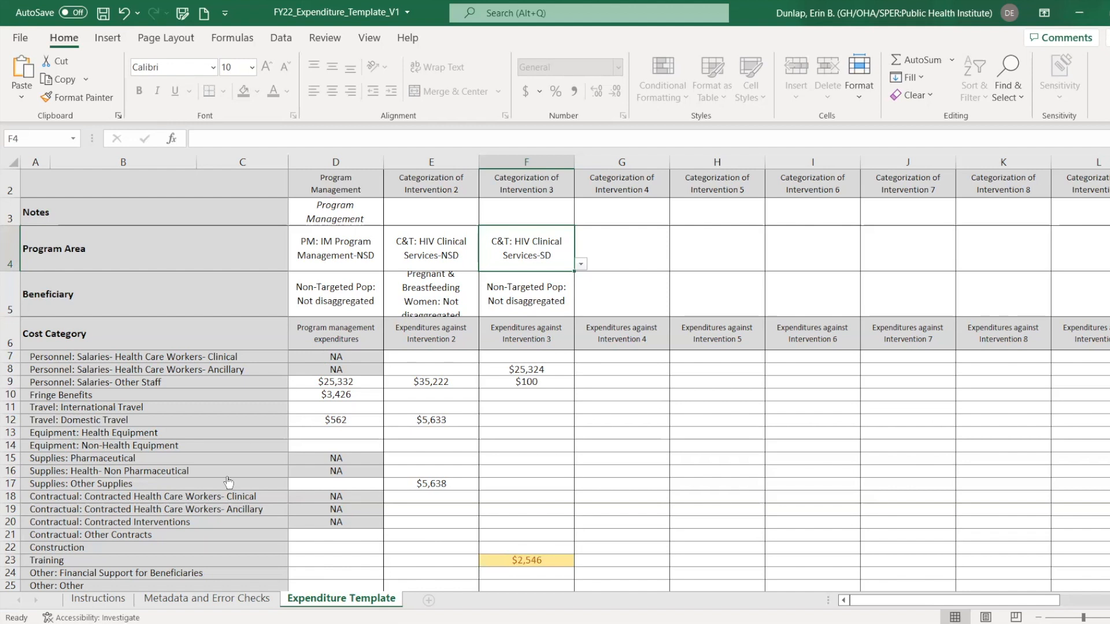
Examine the Intervention 3 warning for unlikely Program Area and Cost Category combinations in the error checks, and the flagged Training expenditure
{"action": "left_click", "coordinate": [209, 600]}
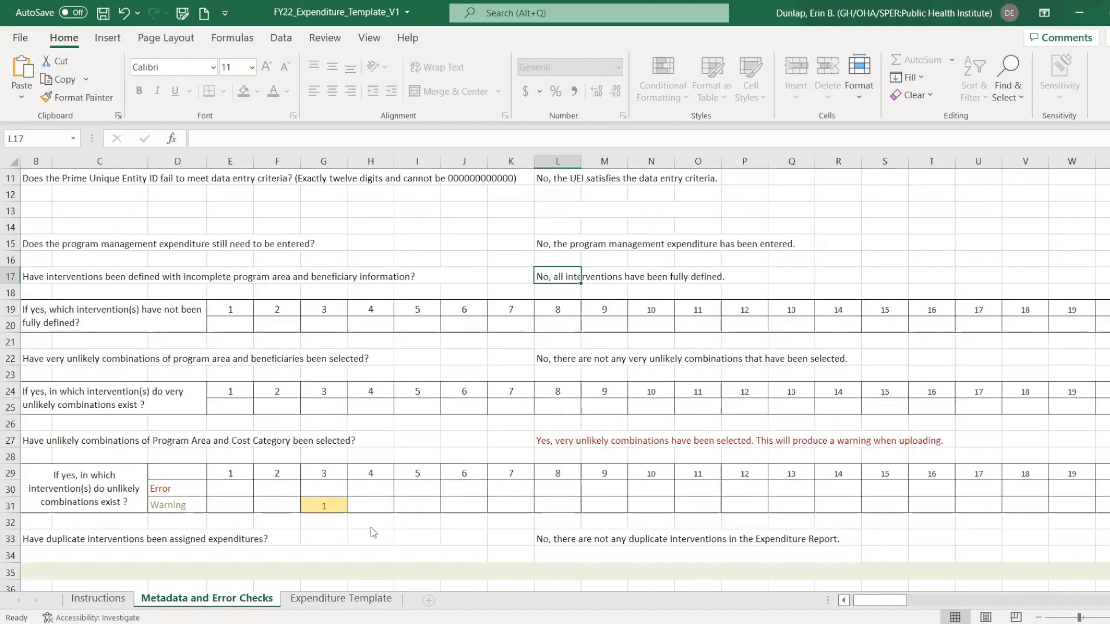
{"action": "left_click", "coordinate": [326, 513]}
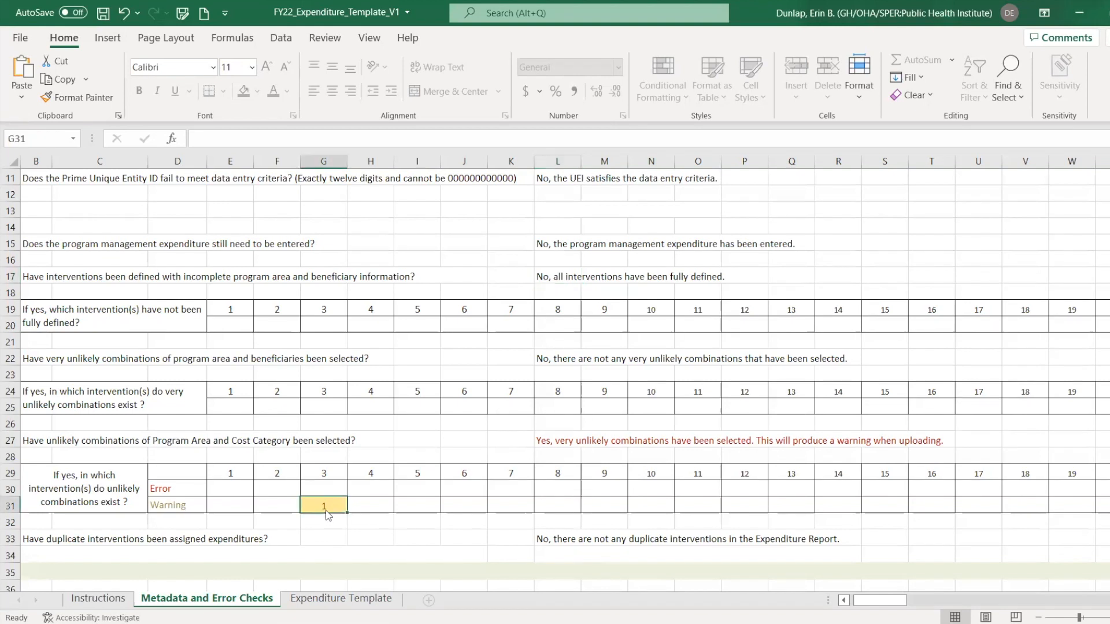
{"action": "left_click", "coordinate": [551, 440]}
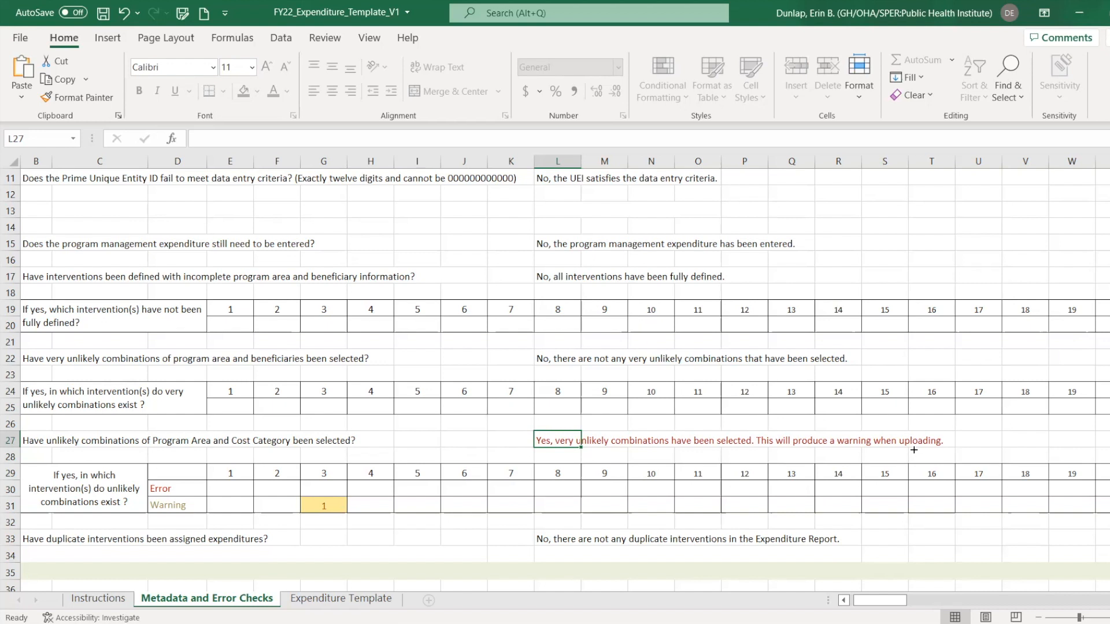
{"action": "left_click", "coordinate": [355, 602]}
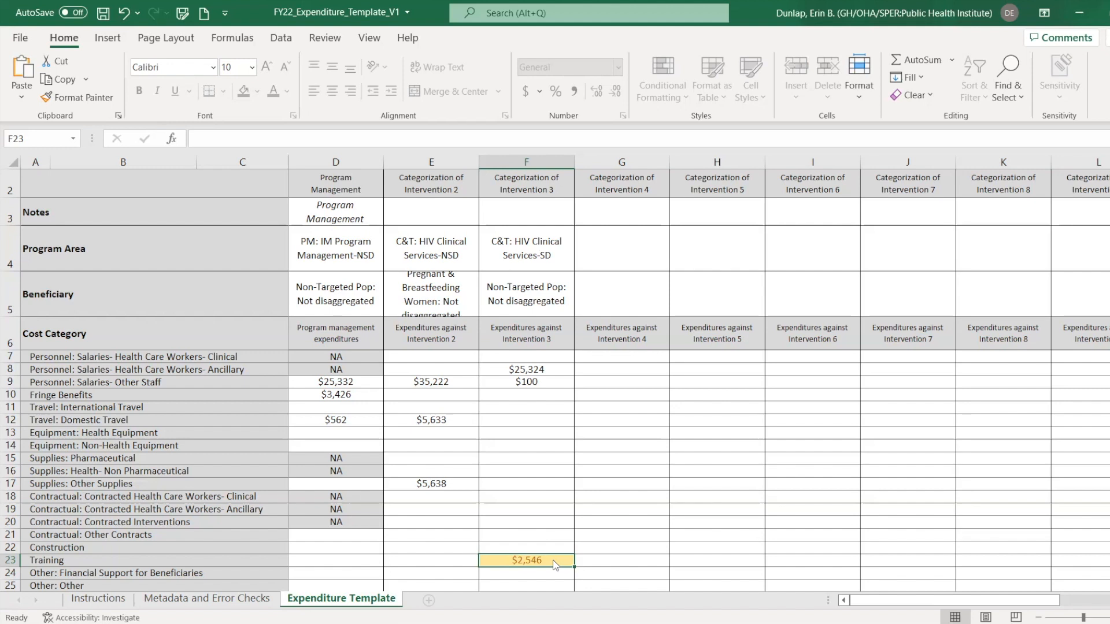
{"action": "key", "text": "Right"}
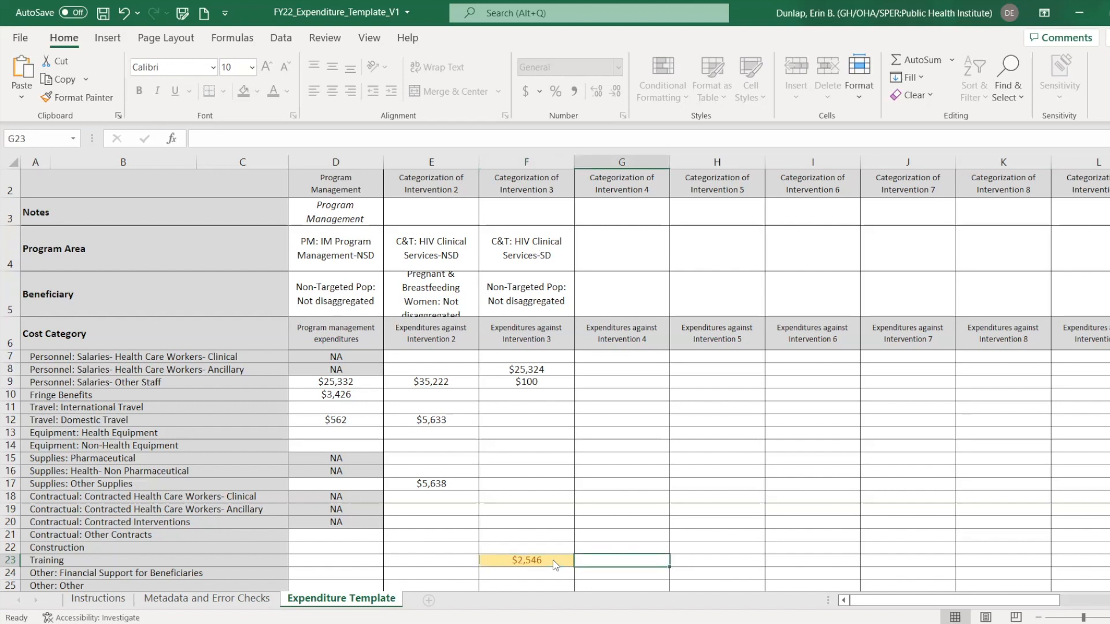
{"action": "key", "text": "Left"}
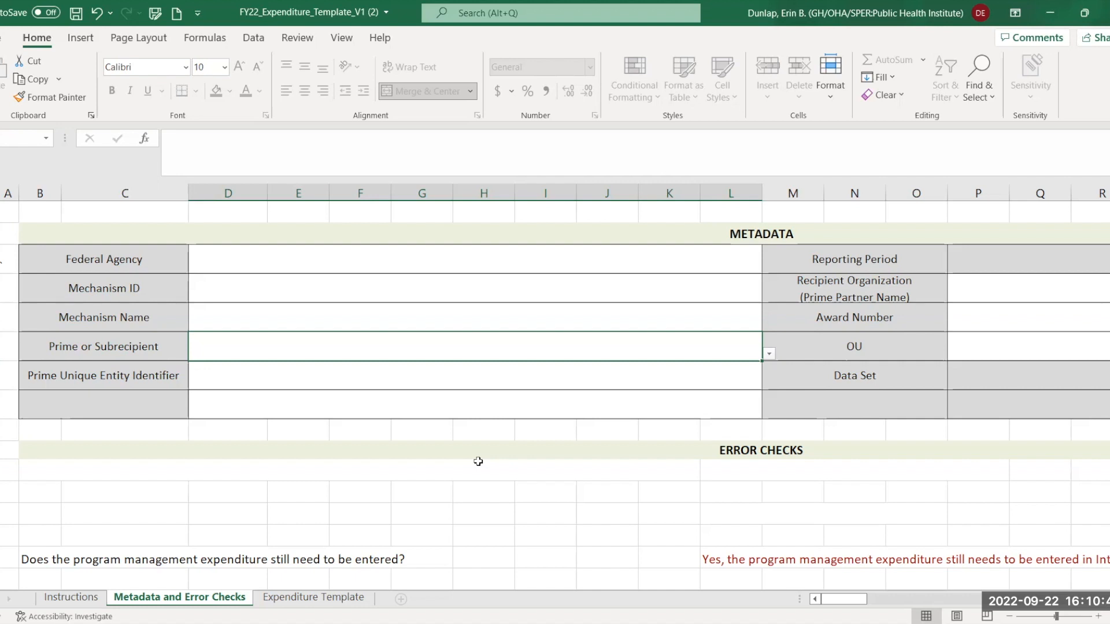
In the second template's metadata, set Prime or Subrecipient to Subrecipient and Federal Agency to USAID
{"action": "left_click", "coordinate": [770, 355]}
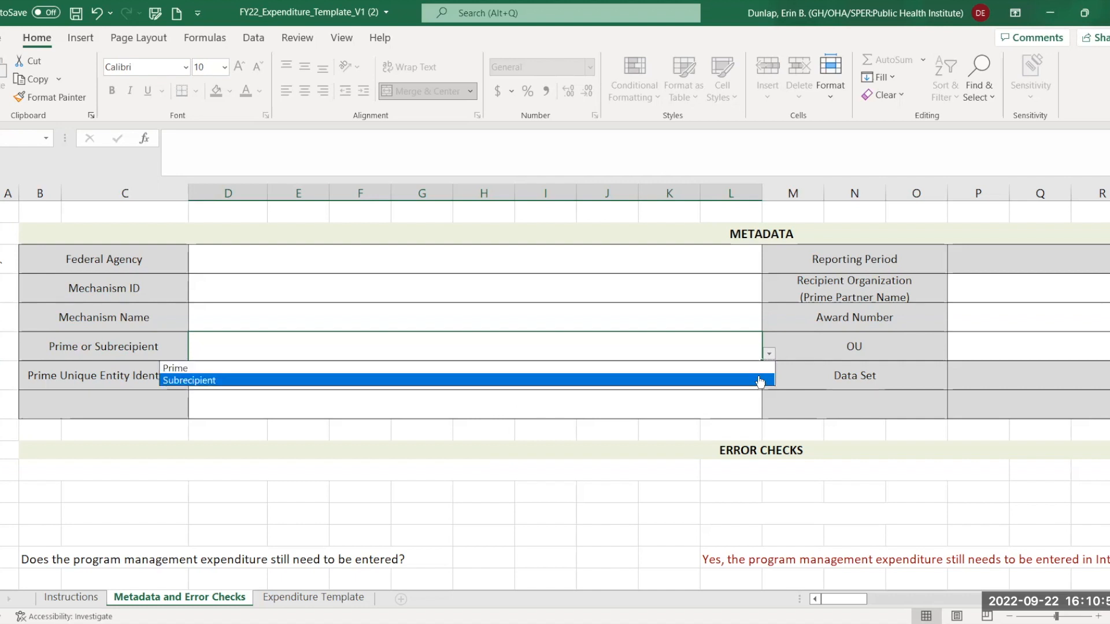
{"action": "left_click", "coordinate": [759, 382]}
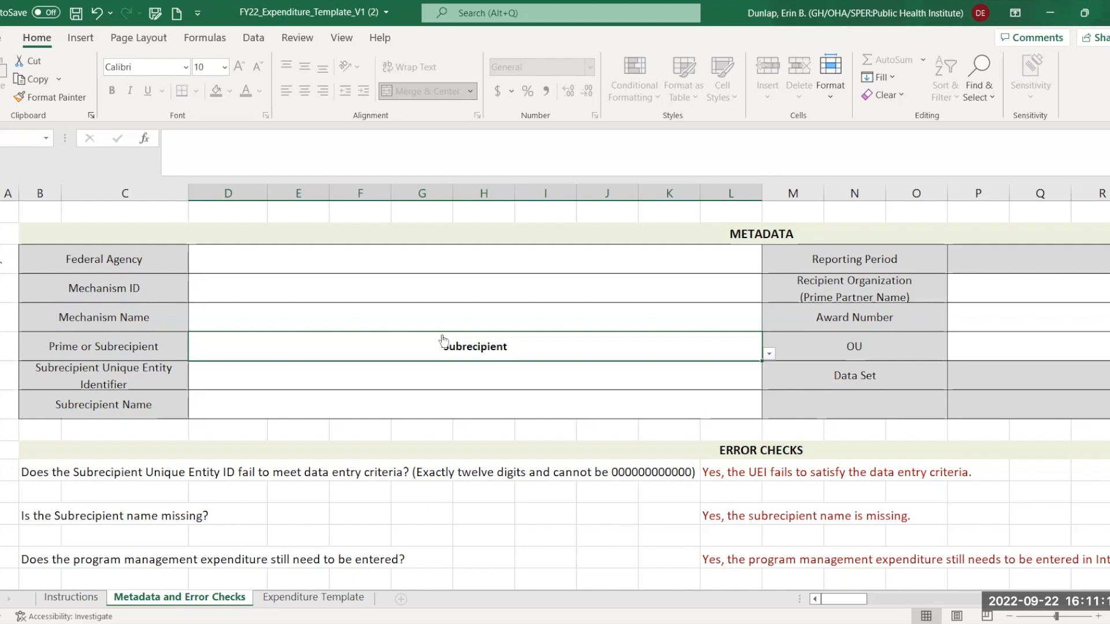
{"action": "left_click", "coordinate": [467, 260]}
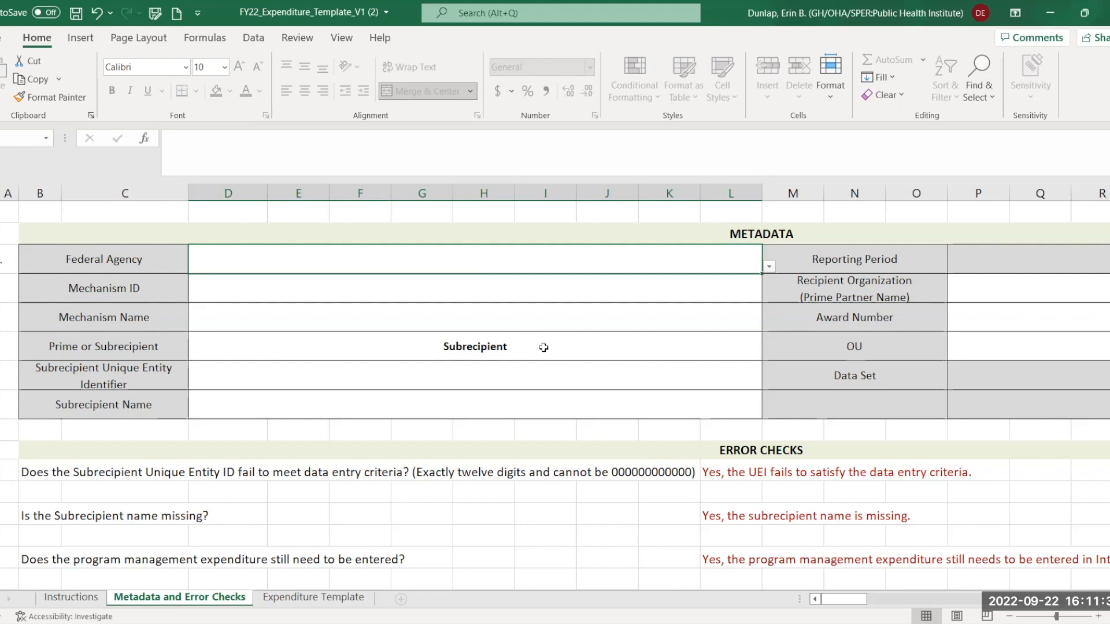
{"action": "left_click", "coordinate": [769, 268]}
{"action": "left_click_drag", "start_coordinate": [768, 306], "coordinate": [770, 354]}
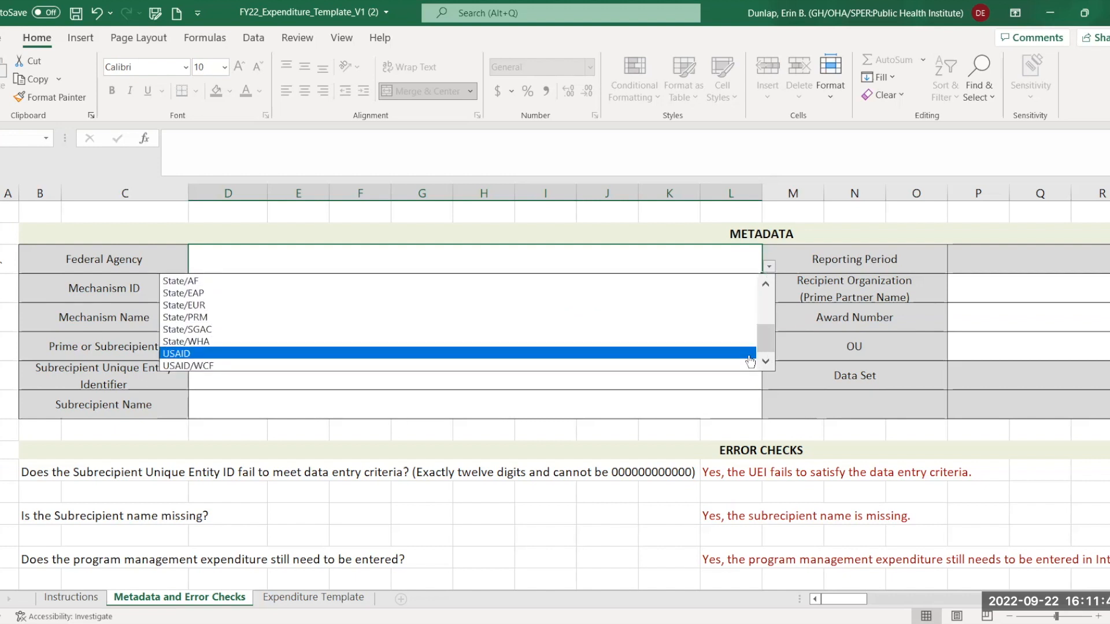
{"action": "left_click", "coordinate": [750, 357]}
Enter the Mechanism ID and set the Mechanism Name to "HIV Prevention Project" in the metadata
{"action": "left_click", "coordinate": [625, 294]}
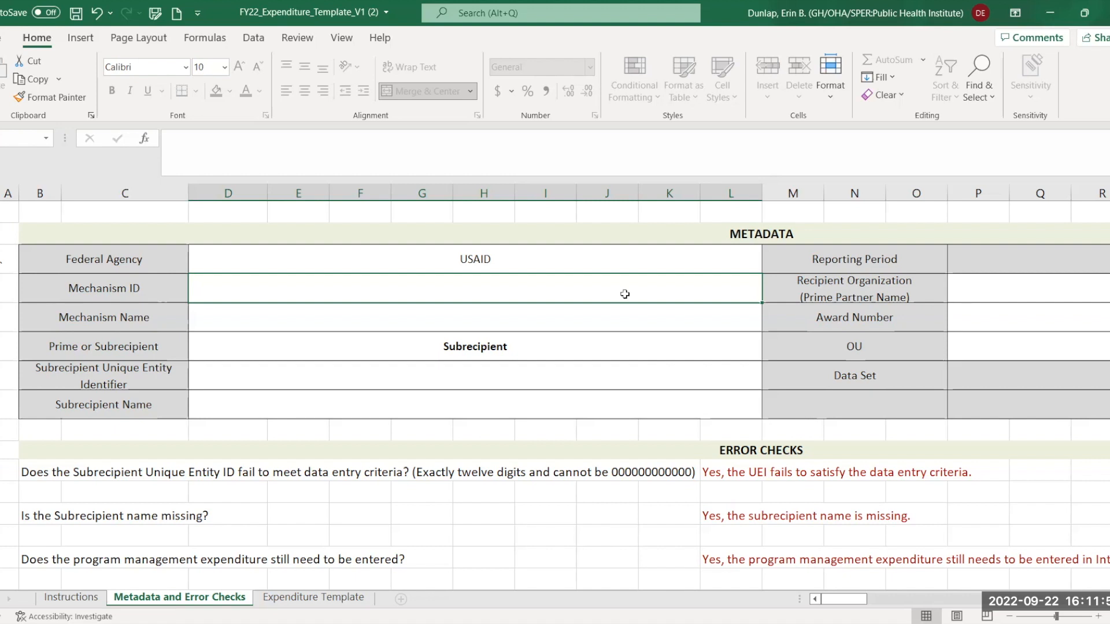
{"action": "type", "text": "12345"}
{"action": "key", "text": "Return"}
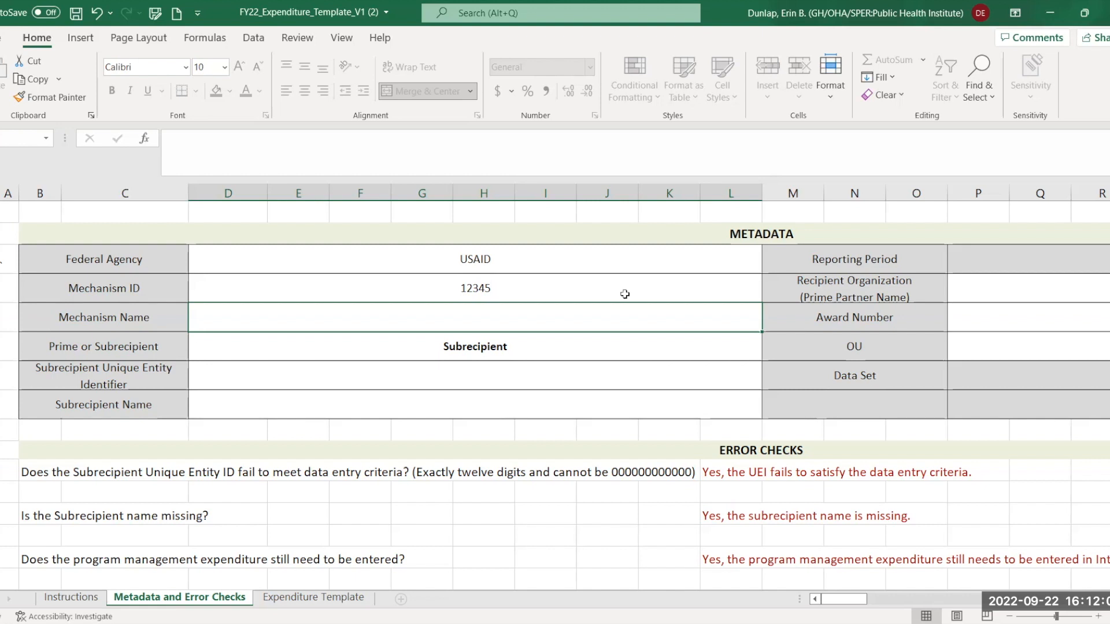
{"action": "type", "text": "HIV Prevention Project"}
{"action": "key", "text": "Return"}
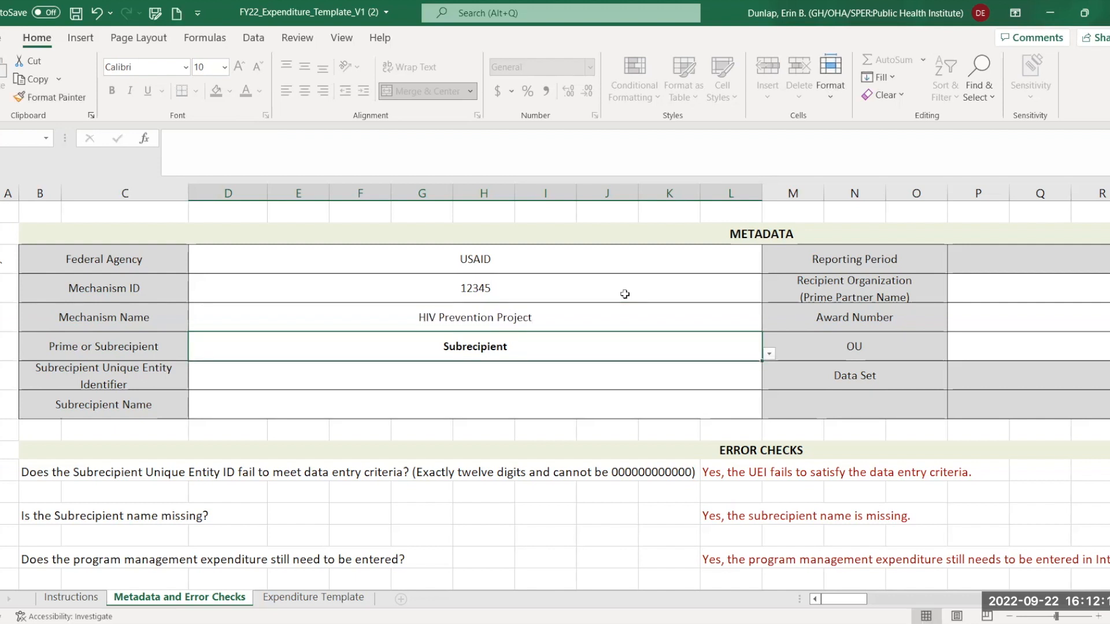
Enter the twelve-digit Subrecipient Unique Entity Identifier in the metadata
{"action": "key", "text": "Return"}
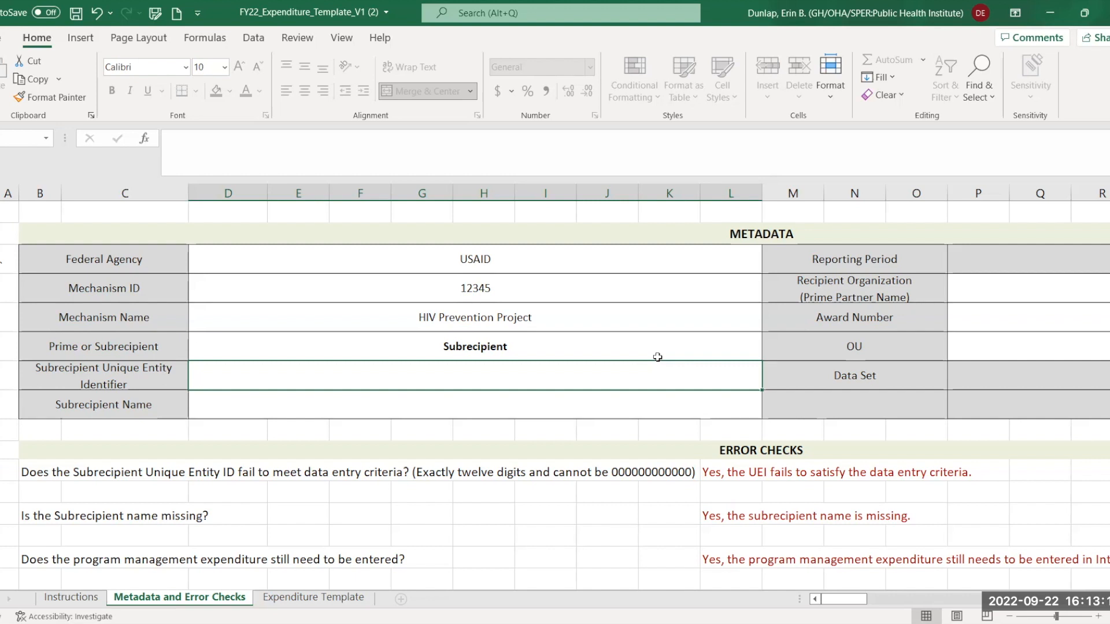
{"action": "type", "text": "1"}
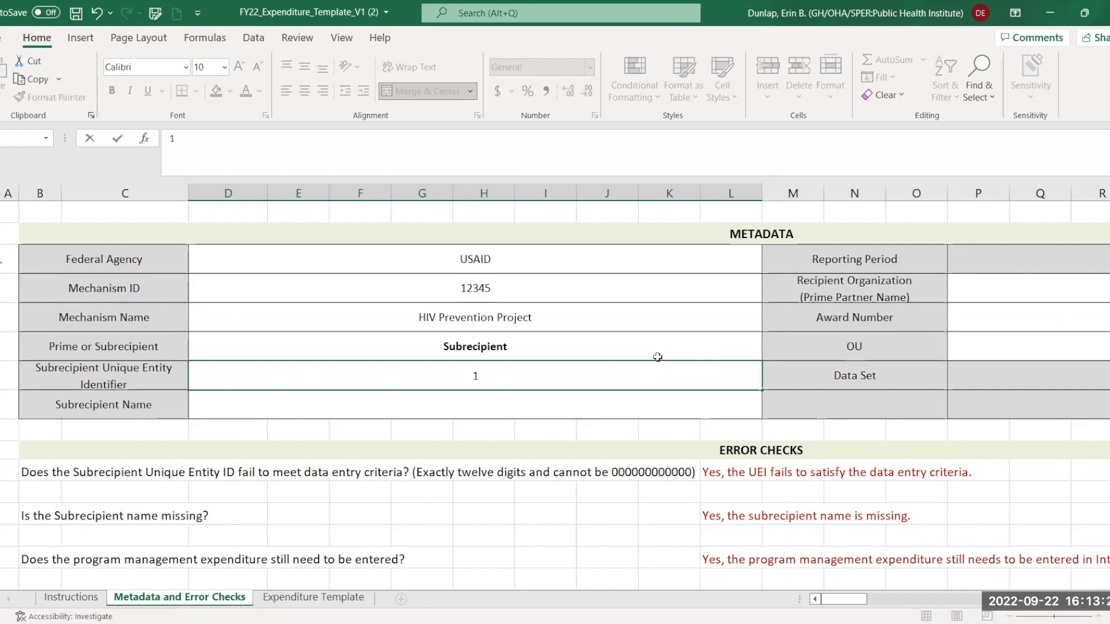
{"action": "type", "text": "11111111111"}
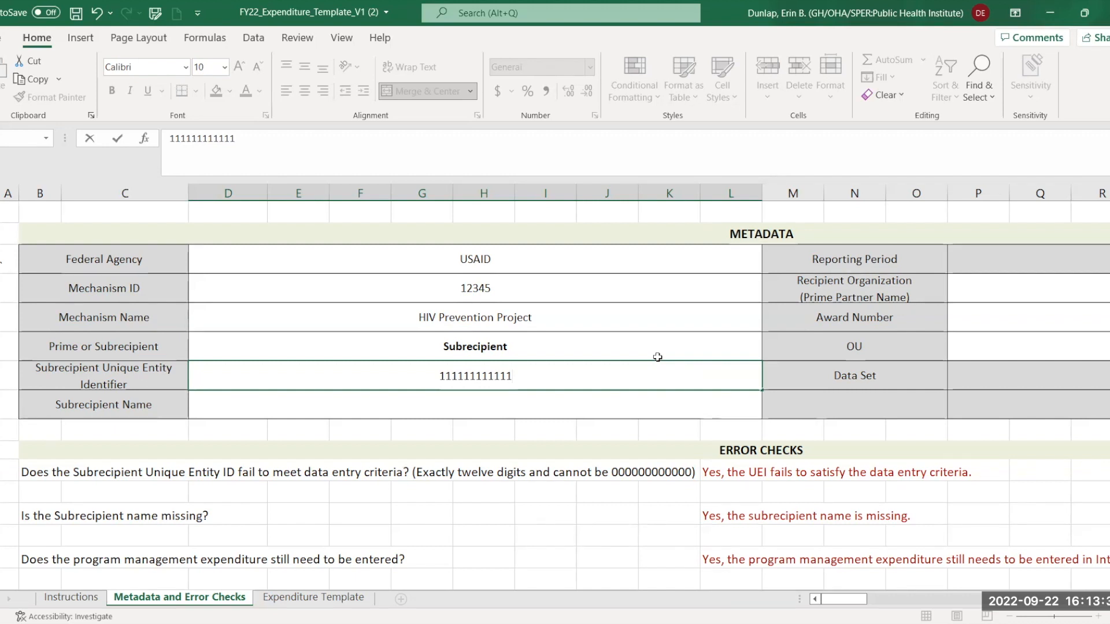
Set the Subrecipient Name to "HIV Prevention Organization"
{"action": "left_click", "coordinate": [586, 401]}
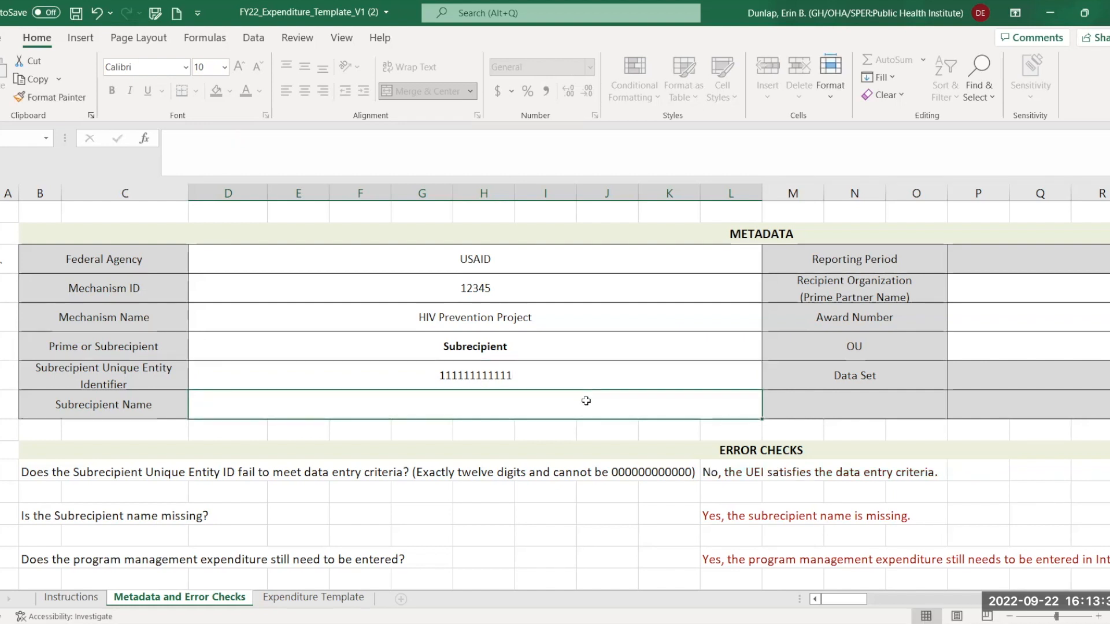
{"action": "type", "text": "HIV "}
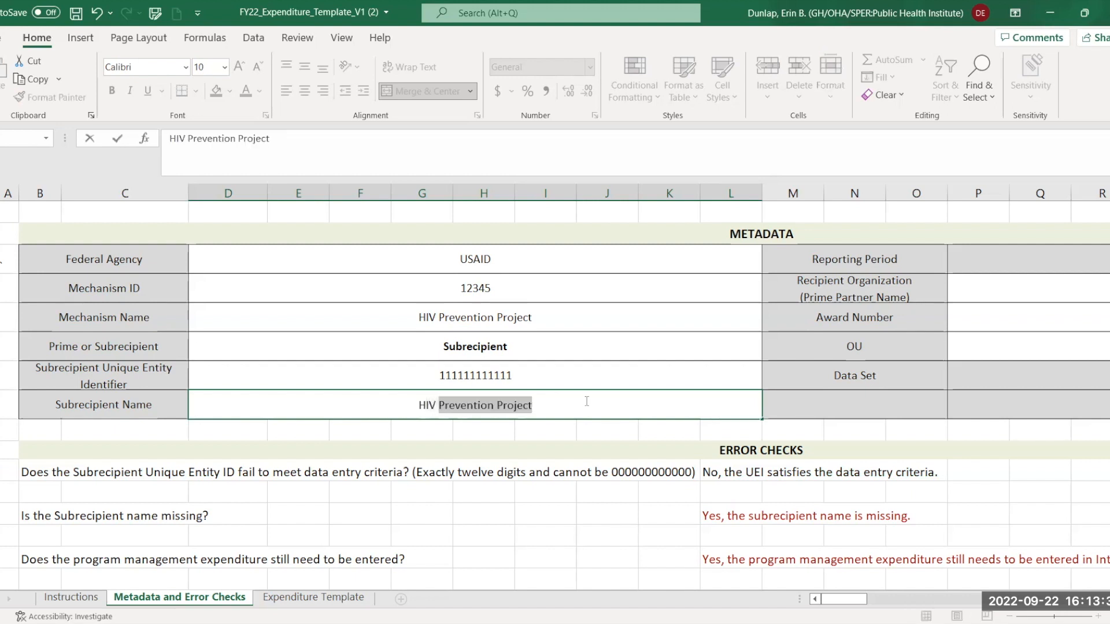
{"action": "type", "text": "Prevention Orga"}
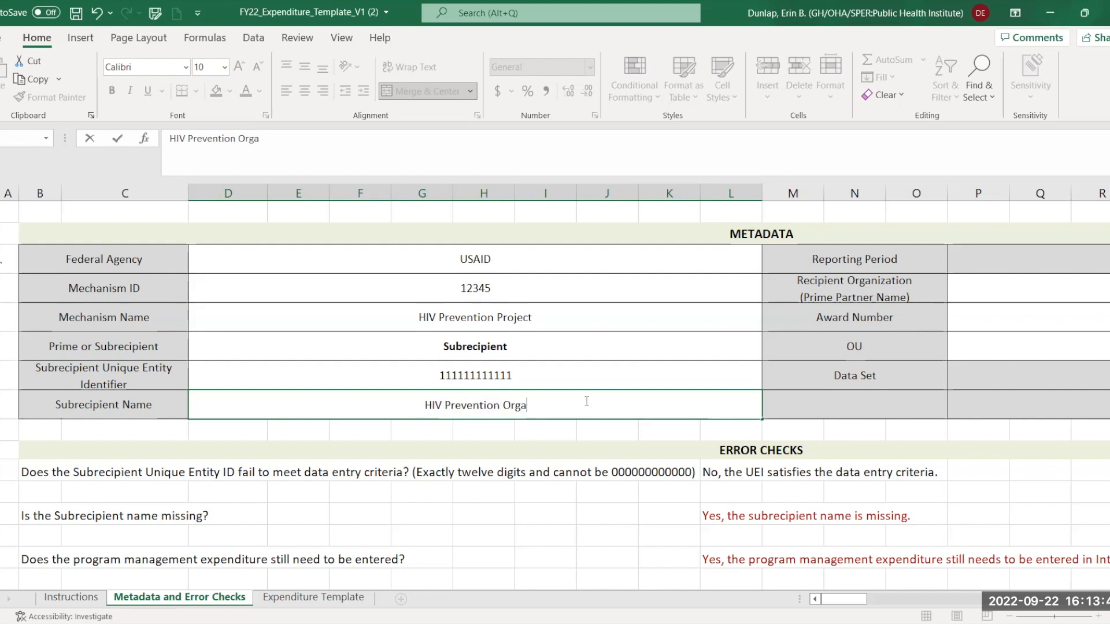
{"action": "type", "text": "nization"}
{"action": "key", "text": "Return"}
Set the Recipient Organization (Prime Partner Name) to "Prime Partner Organization in Uganda"
{"action": "left_click", "coordinate": [587, 400]}
{"action": "key", "text": "Up"}
{"action": "key", "text": "Up"}
{"action": "key", "text": "Right"}
{"action": "key", "text": "Right"}
{"action": "key", "text": "Right"}
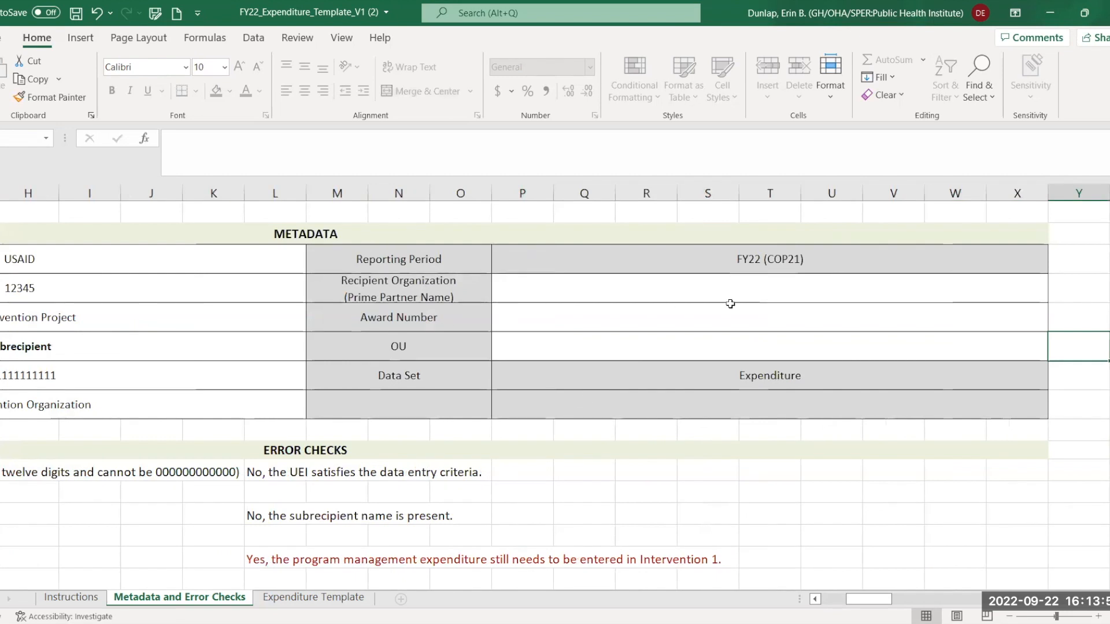
{"action": "left_click", "coordinate": [763, 293]}
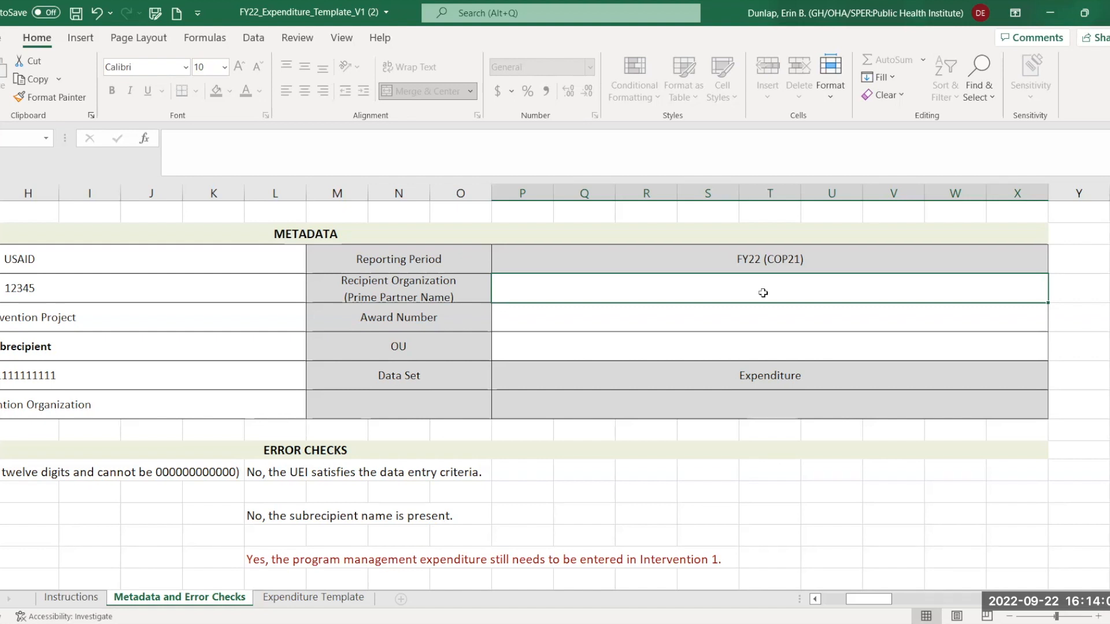
{"action": "type", "text": "Pri"}
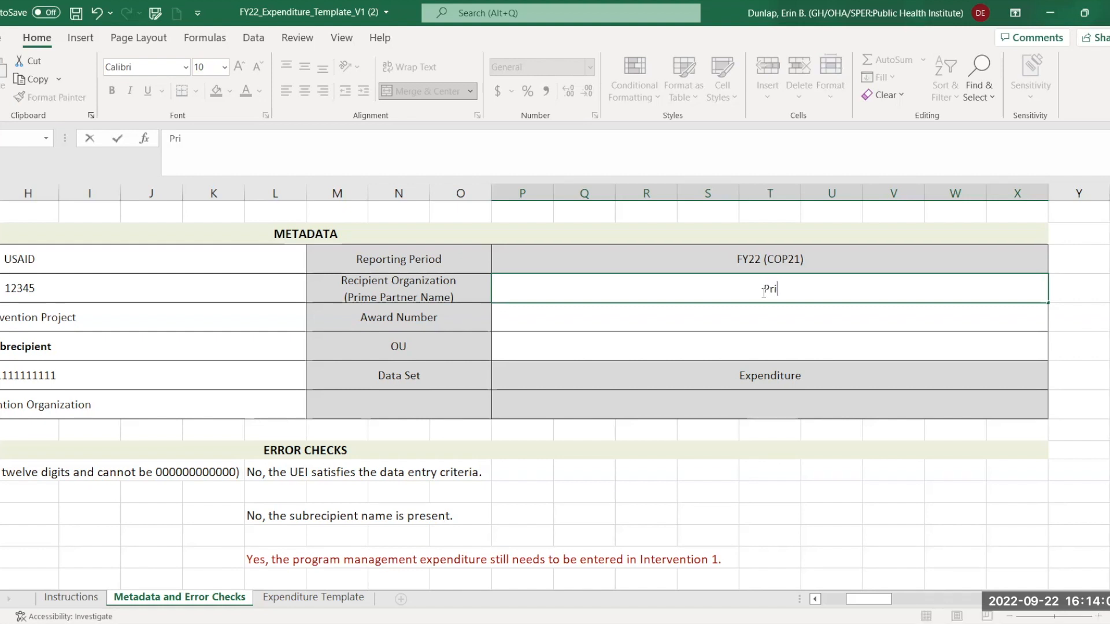
{"action": "type", "text": "me Partner Org"}
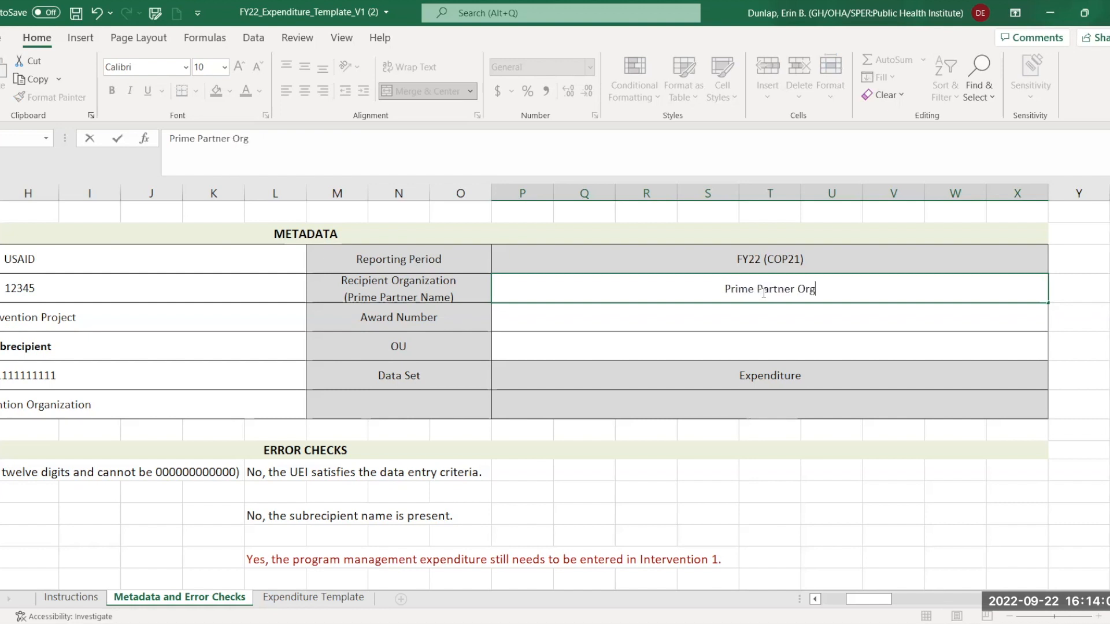
{"action": "type", "text": "anization in Uganda"}
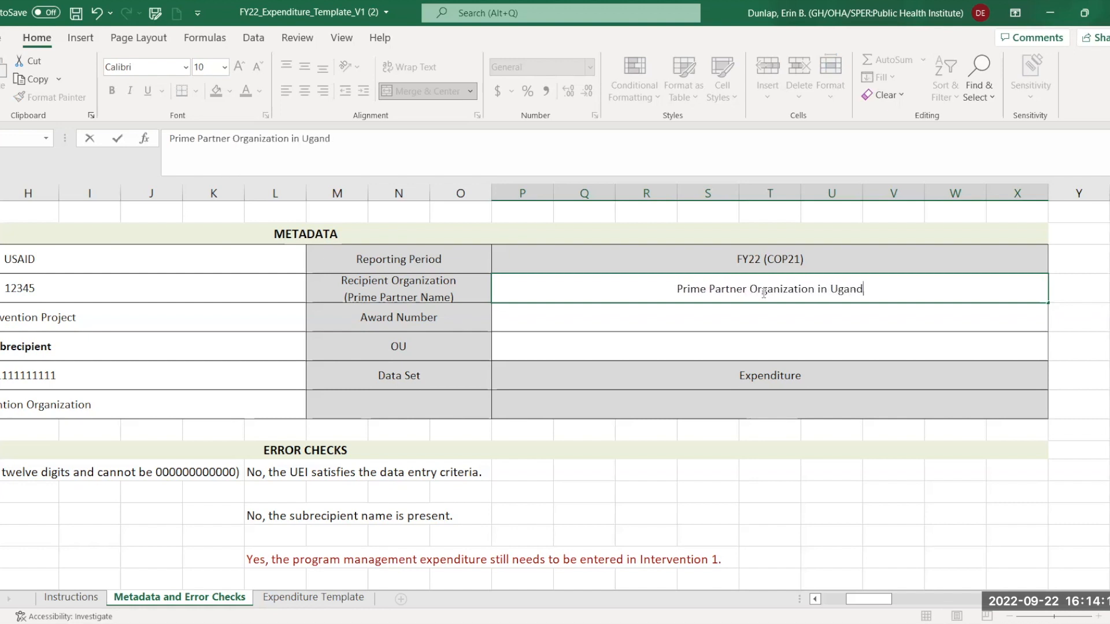
{"action": "key", "text": "Return"}
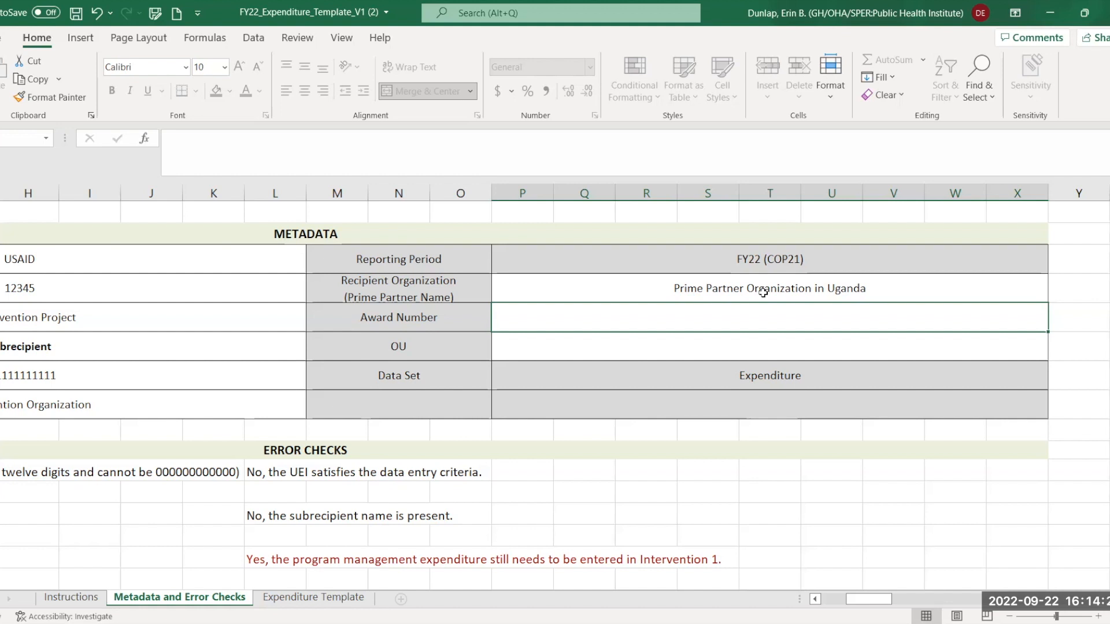
Enter the award number and set the OU to Uganda
{"action": "type", "text": "H7D"}
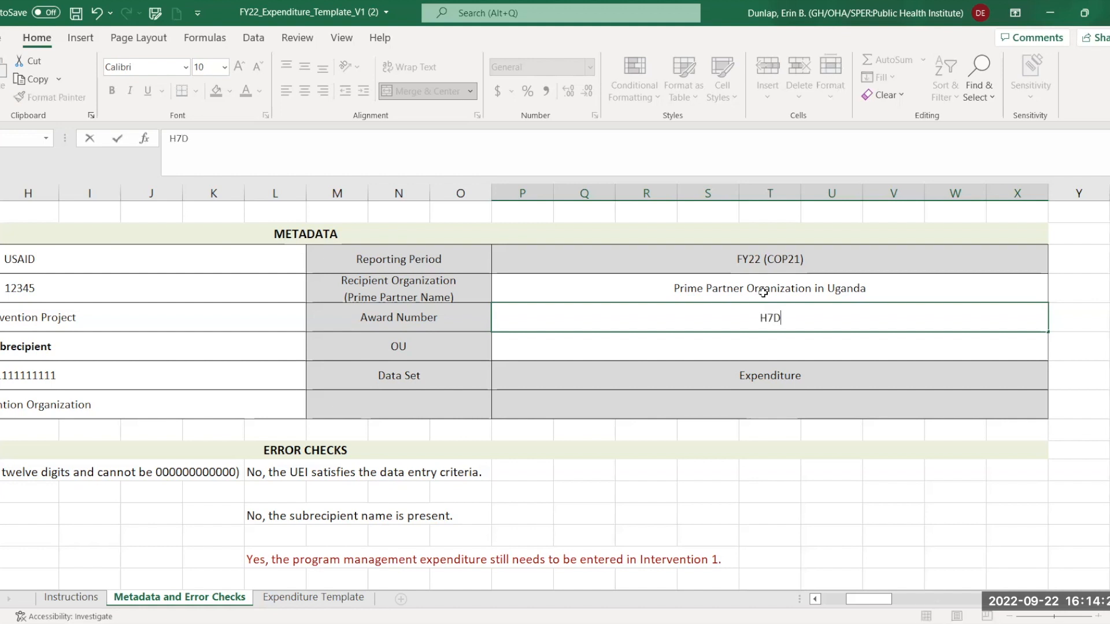
{"action": "type", "text": "828NG6"}
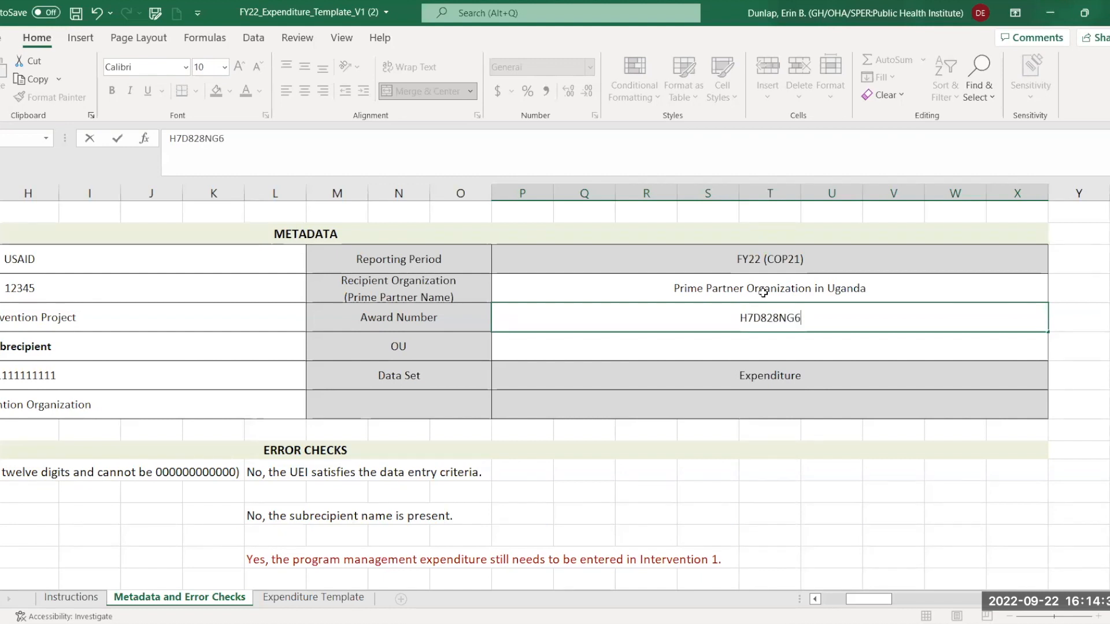
{"action": "left_click", "coordinate": [776, 344]}
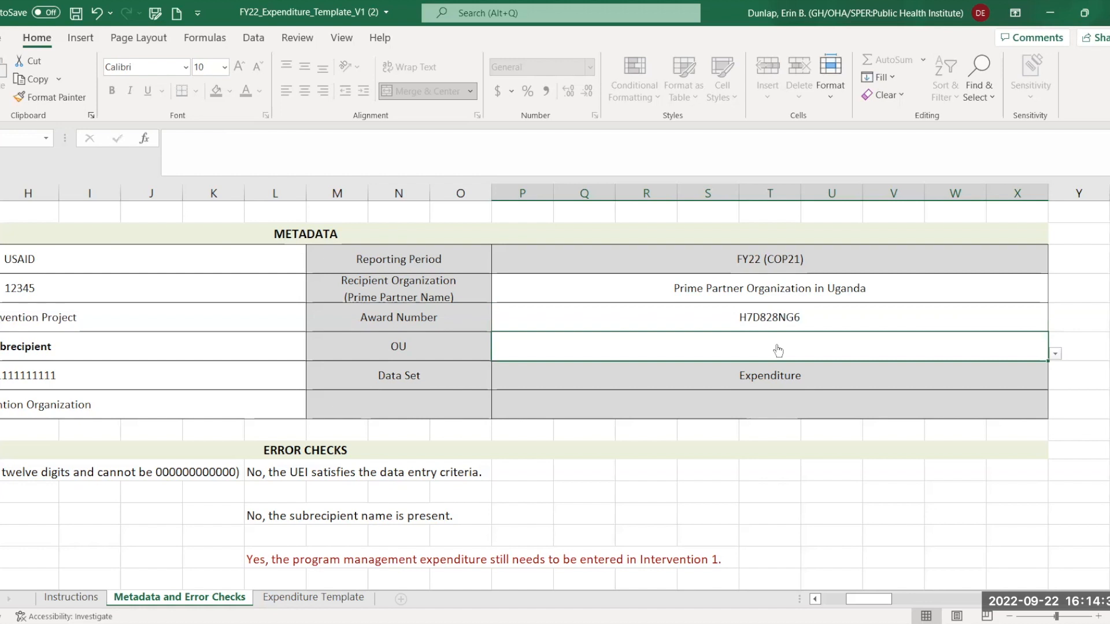
{"action": "left_click", "coordinate": [1055, 354]}
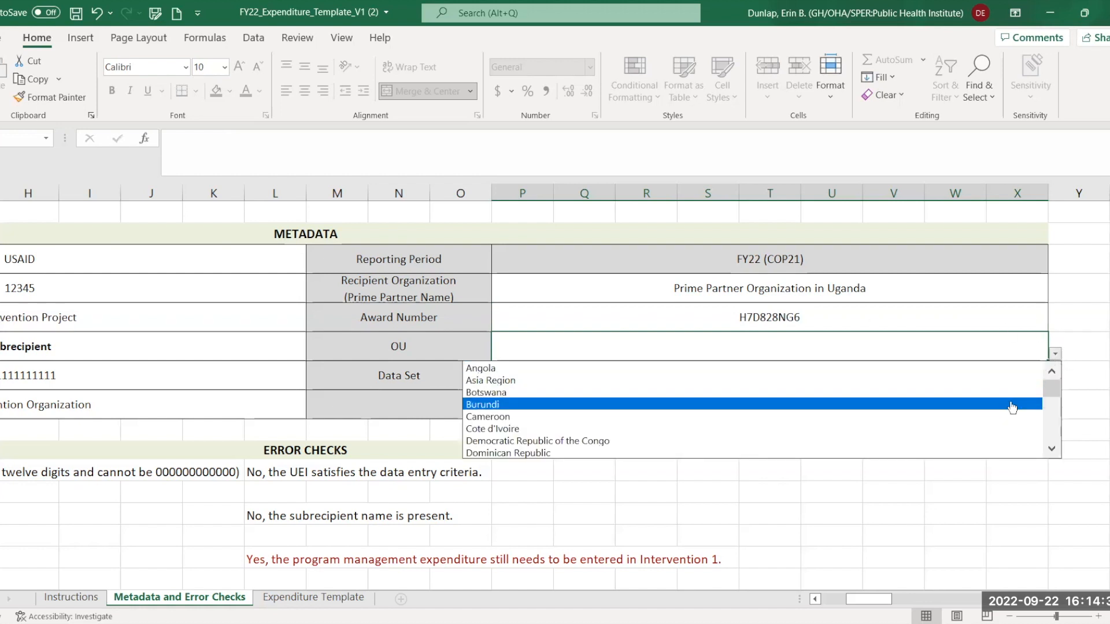
{"action": "left_click", "coordinate": [1062, 389]}
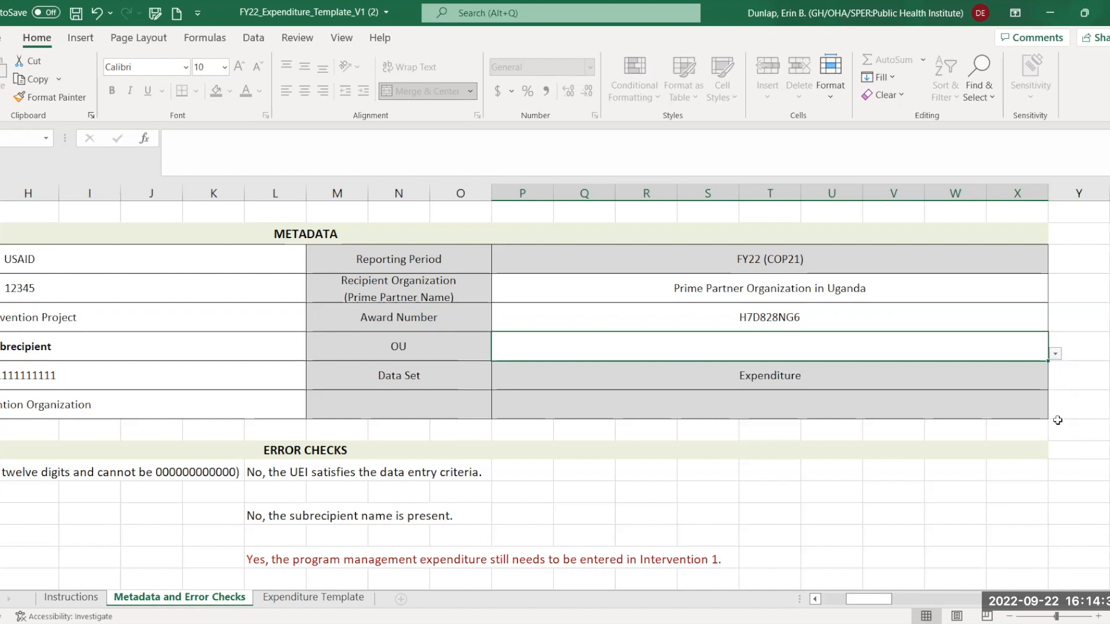
{"action": "left_click", "coordinate": [1055, 355]}
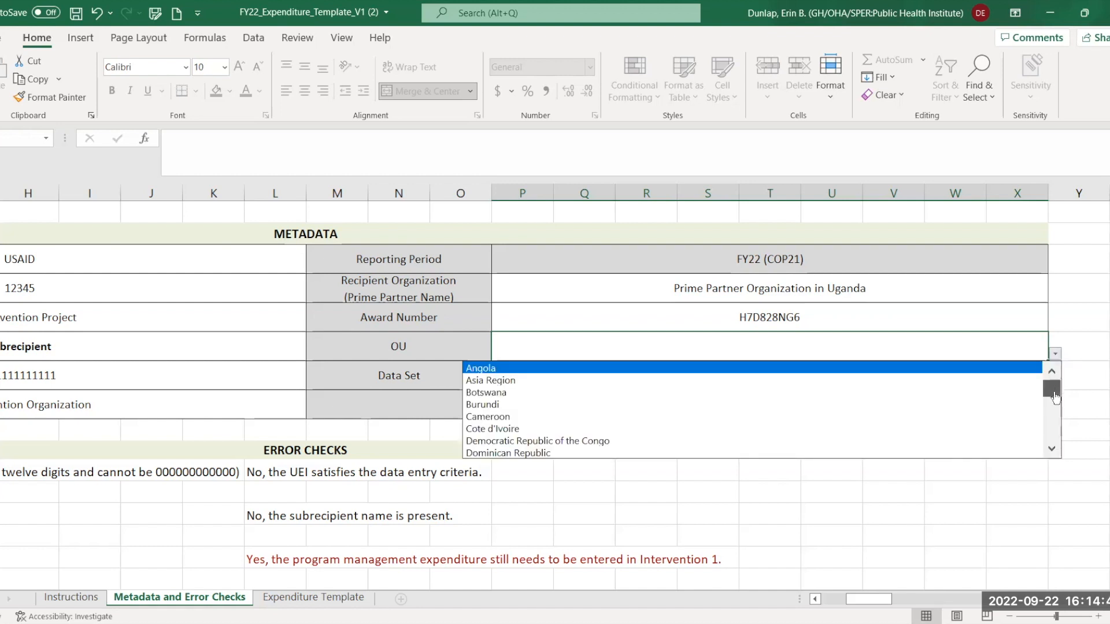
{"action": "left_click", "coordinate": [1058, 441]}
{"action": "left_click", "coordinate": [1058, 441]}
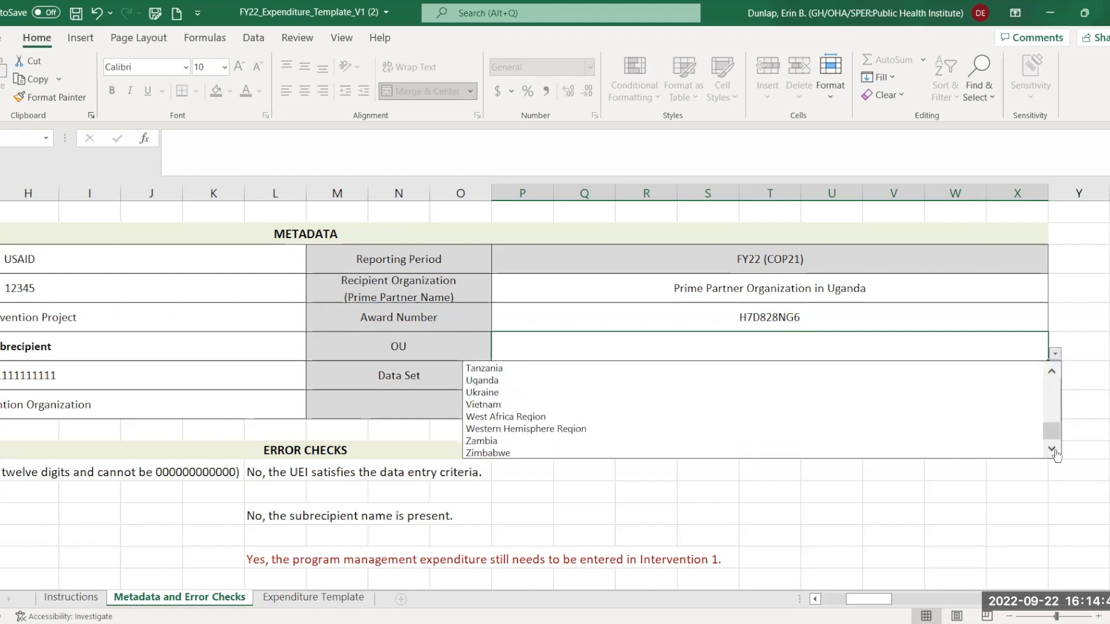
{"action": "left_click", "coordinate": [896, 387]}
Review the prefilled Data Set and Reporting Period fields in the metadata
{"action": "left_click", "coordinate": [843, 382]}
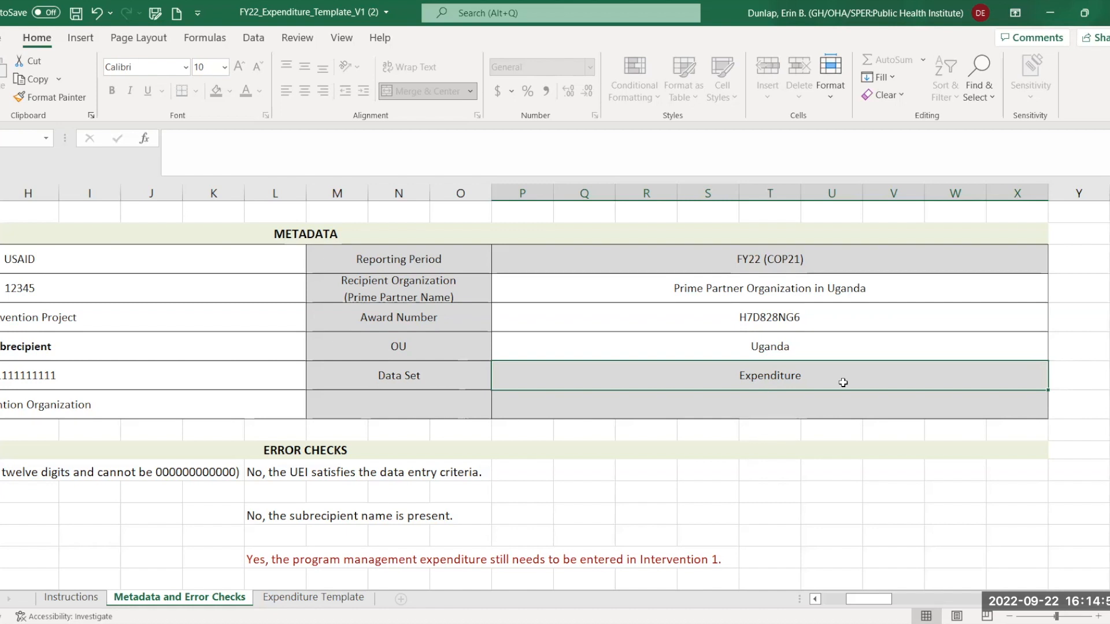
{"action": "left_click", "coordinate": [685, 257]}
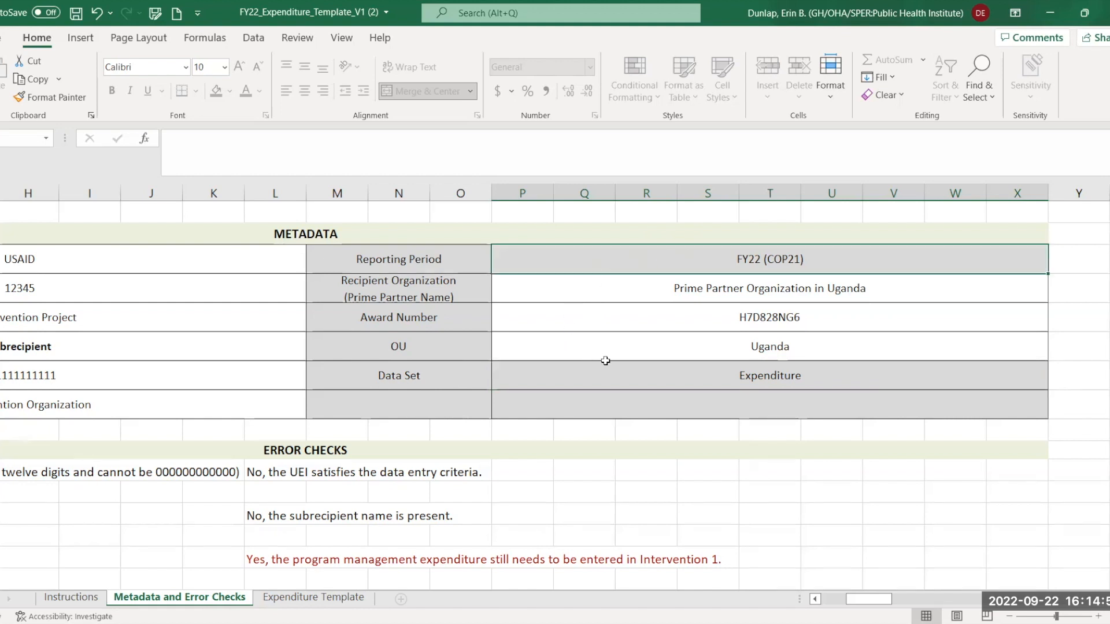
{"action": "left_click", "coordinate": [718, 384]}
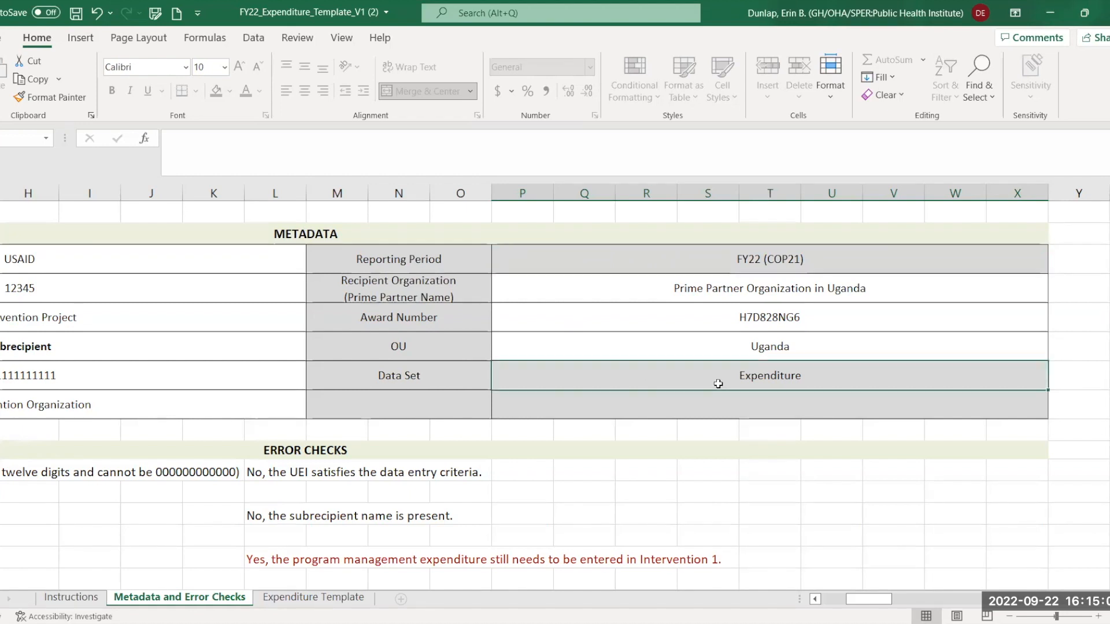
Review the metadata table, checking the Prime or Subrecipient selection and the Data Set field
{"action": "scroll", "coordinate": [718, 384], "scroll_direction": "left", "scroll_amount": 3}
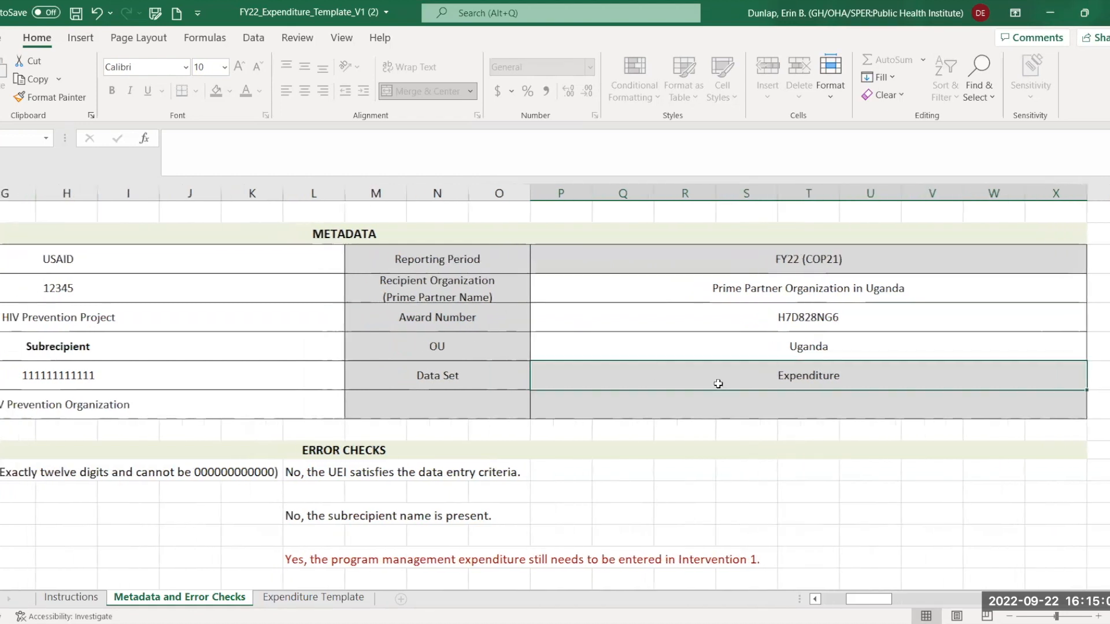
{"action": "scroll", "coordinate": [718, 383], "scroll_direction": "left", "scroll_amount": 4}
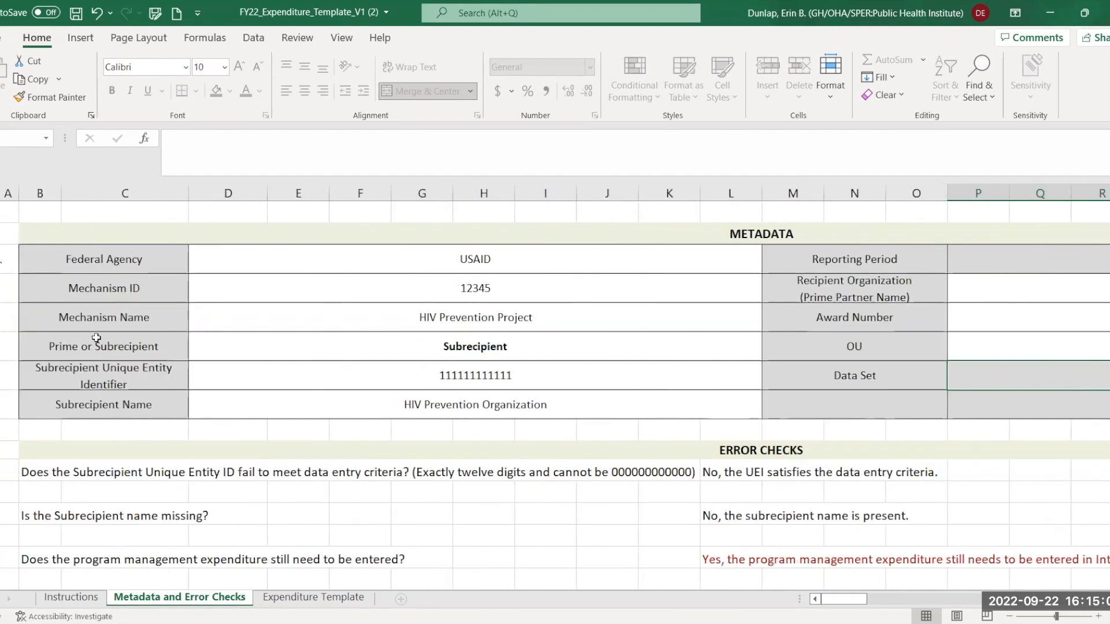
{"action": "left_click", "coordinate": [1, 347]}
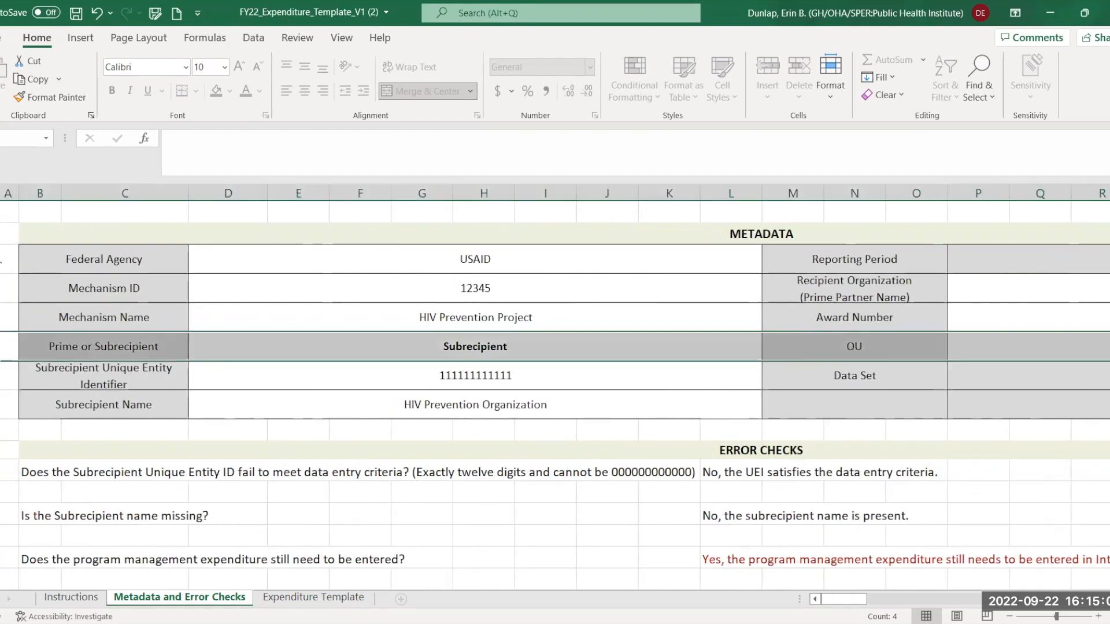
{"action": "left_click", "coordinate": [117, 343]}
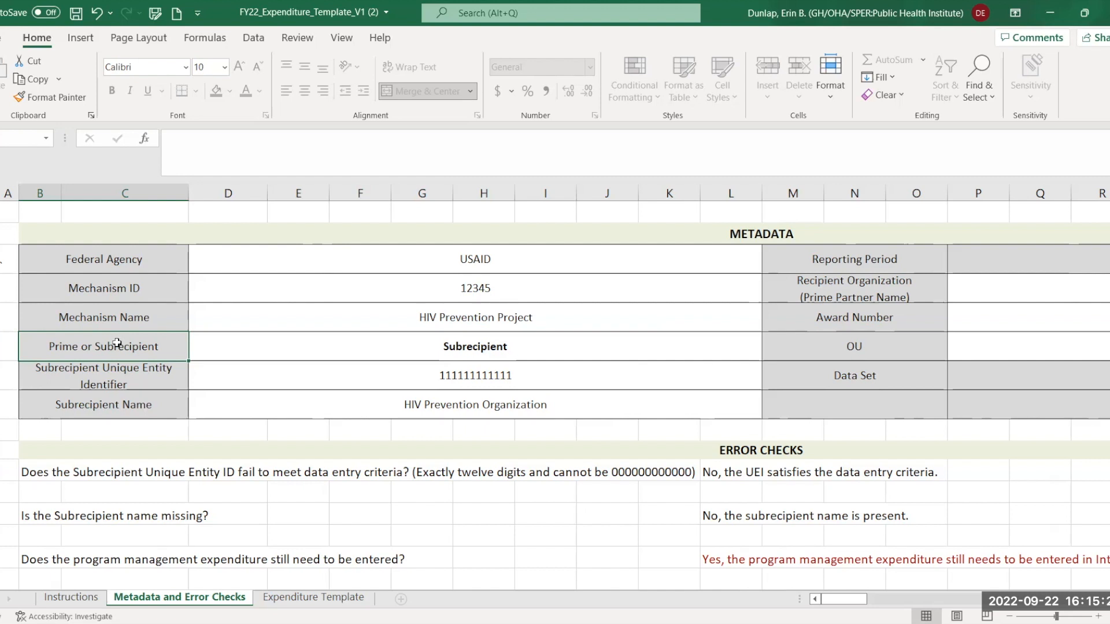
{"action": "left_click", "coordinate": [520, 347]}
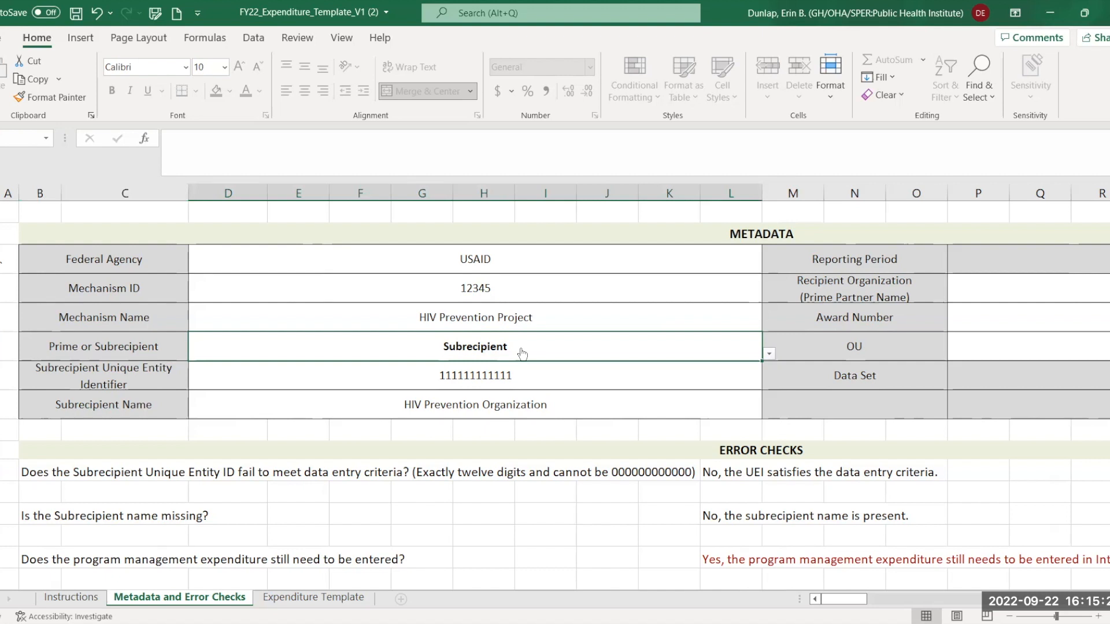
{"action": "left_click", "coordinate": [876, 385]}
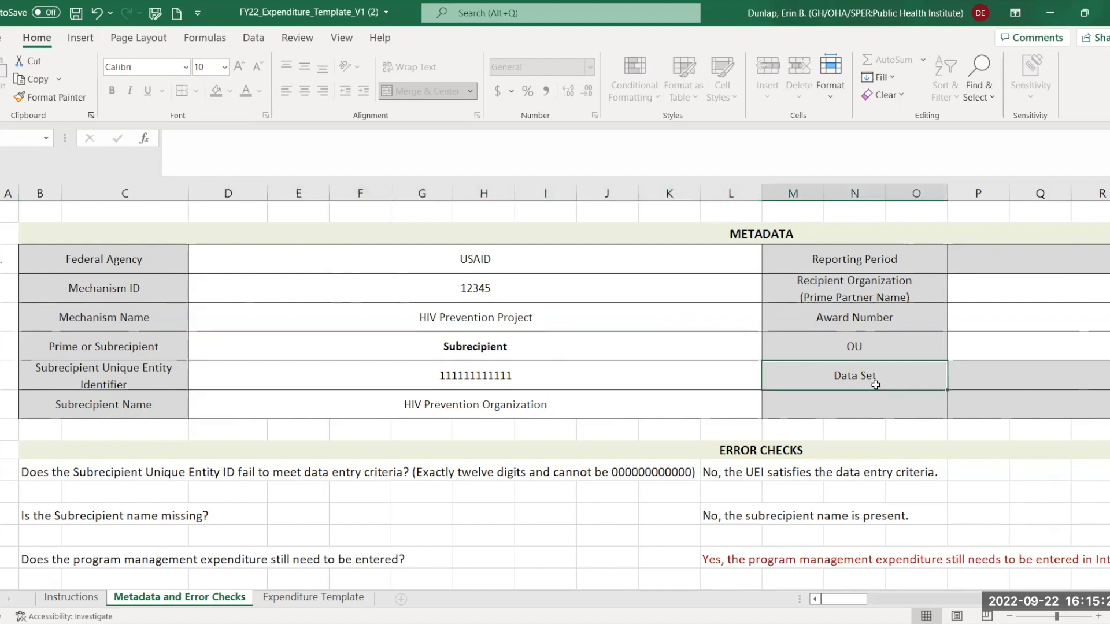
On the Expenditure Template sheet, set the Program Management column's Program Area to "PM: IM Program Management-NSD"
{"action": "left_click", "coordinate": [295, 597]}
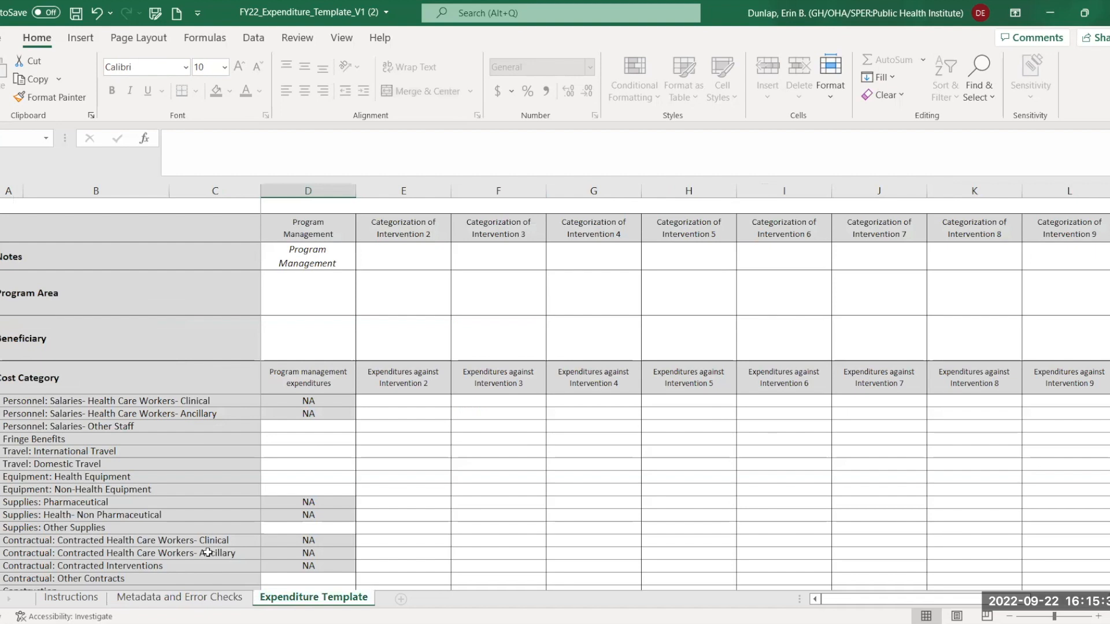
{"action": "left_click", "coordinate": [318, 296]}
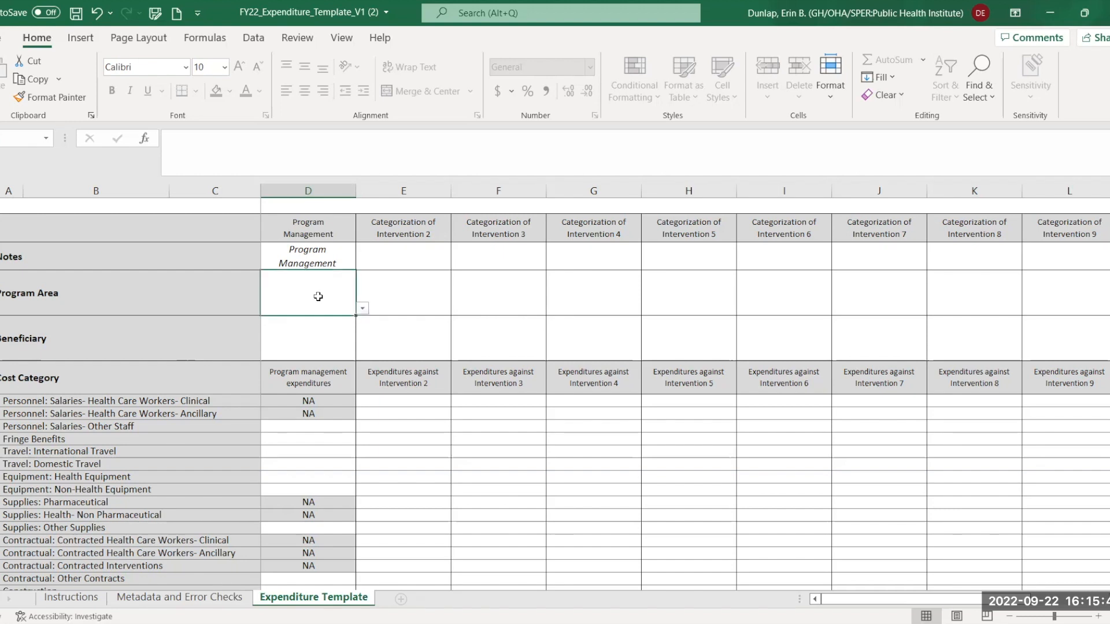
{"action": "left_click", "coordinate": [362, 310]}
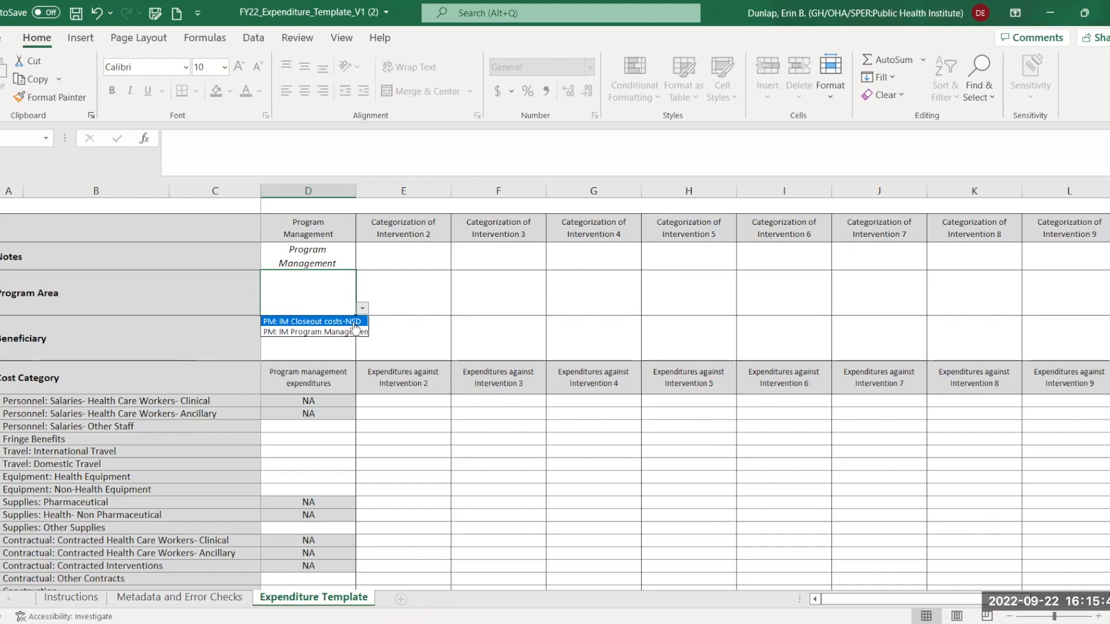
{"action": "left_click", "coordinate": [355, 333]}
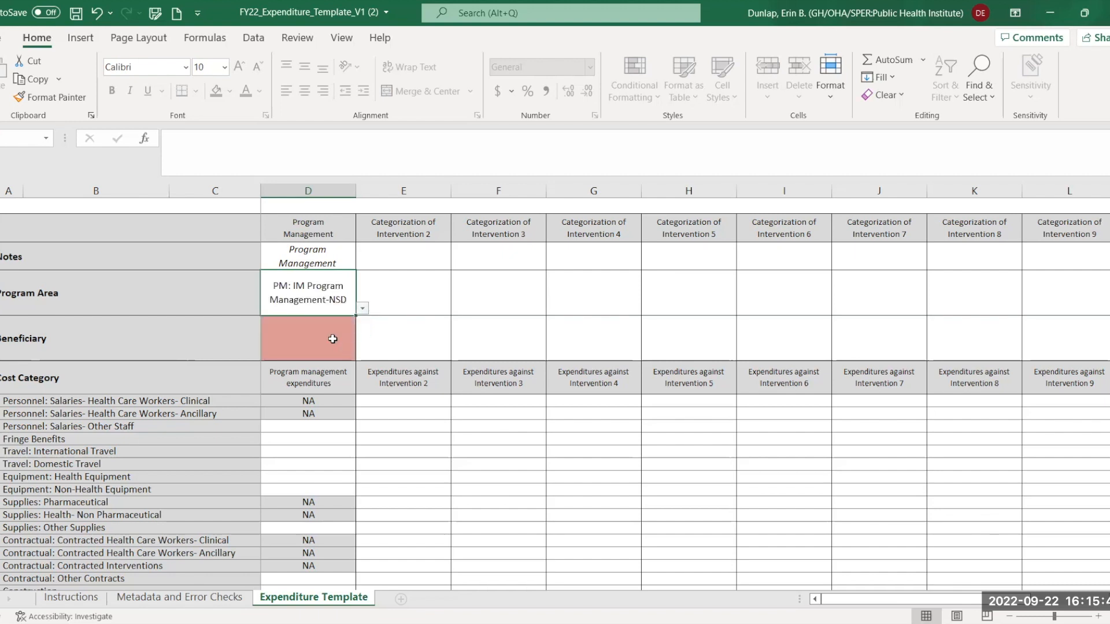
Set the Program Management column's Beneficiary to "Non-Targeted Pop: Not disaggregated"
{"action": "left_click", "coordinate": [322, 339]}
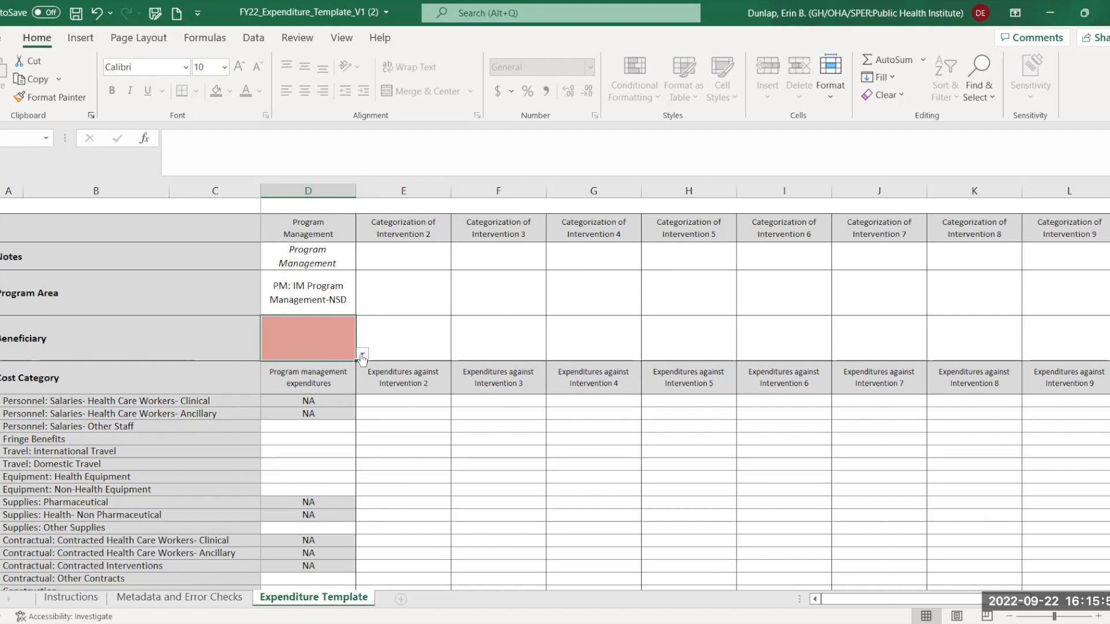
{"action": "left_click", "coordinate": [363, 354]}
{"action": "left_click_drag", "start_coordinate": [363, 393], "coordinate": [363, 406]}
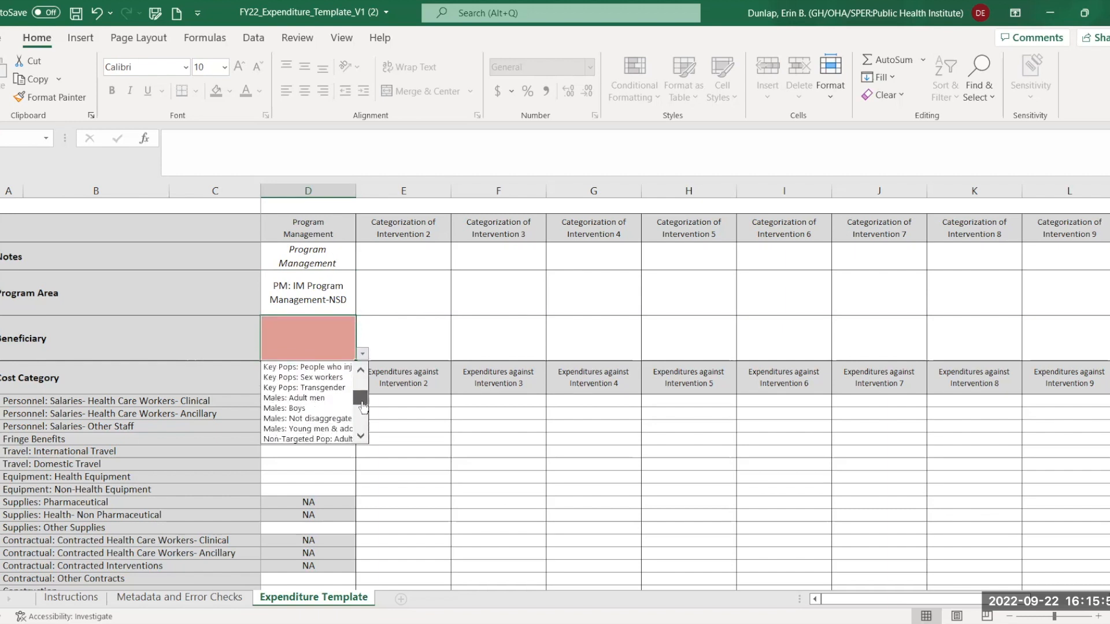
{"action": "left_click_drag", "start_coordinate": [363, 405], "coordinate": [354, 410]}
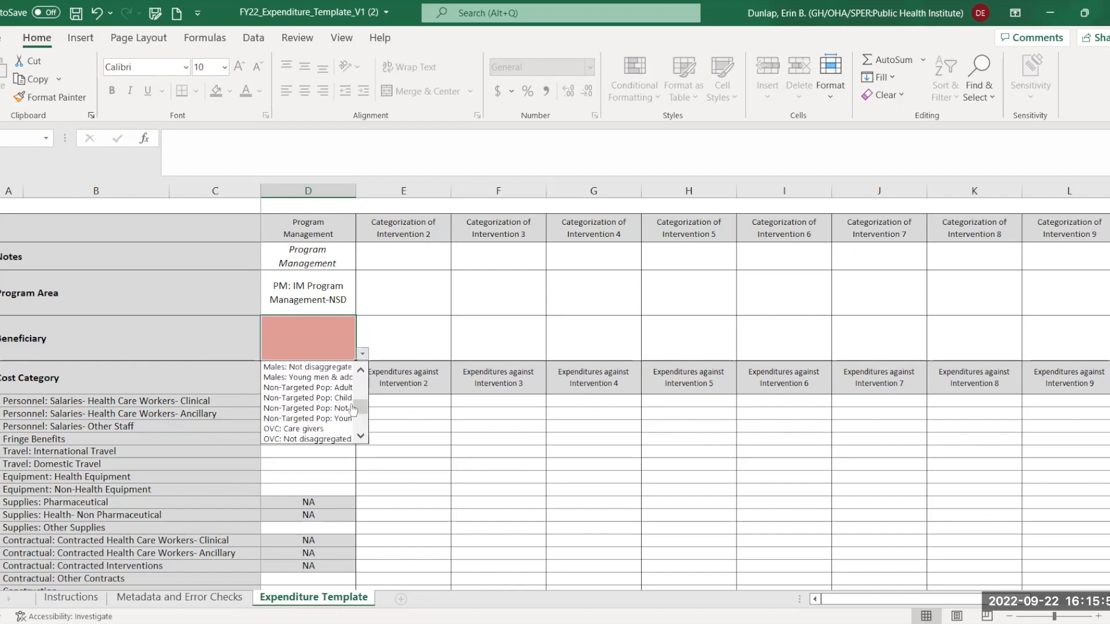
{"action": "left_click", "coordinate": [345, 409]}
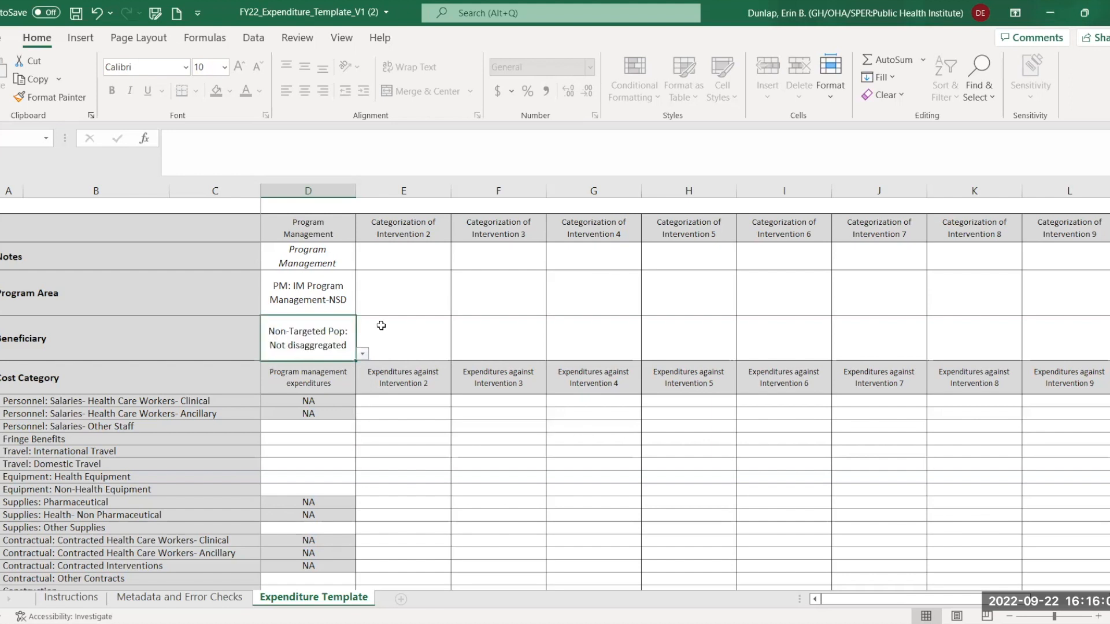
Enter 46282 as the program management expenditure for Personnel: Salaries- Other Staff
{"action": "left_click", "coordinate": [324, 430]}
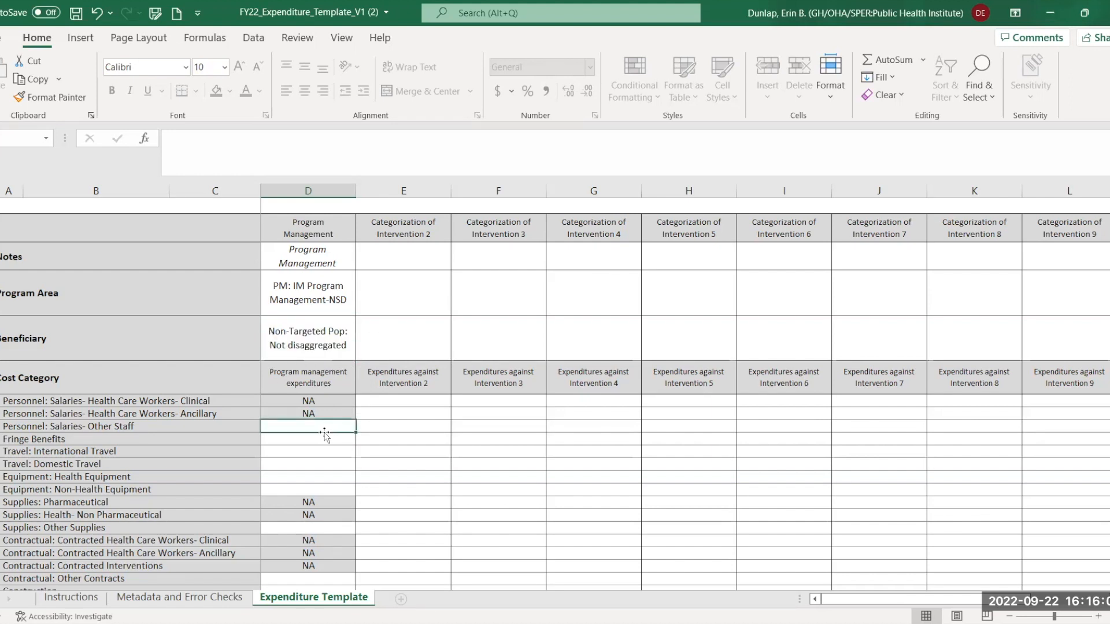
{"action": "scroll", "coordinate": [324, 434], "scroll_direction": "down", "scroll_amount": 3}
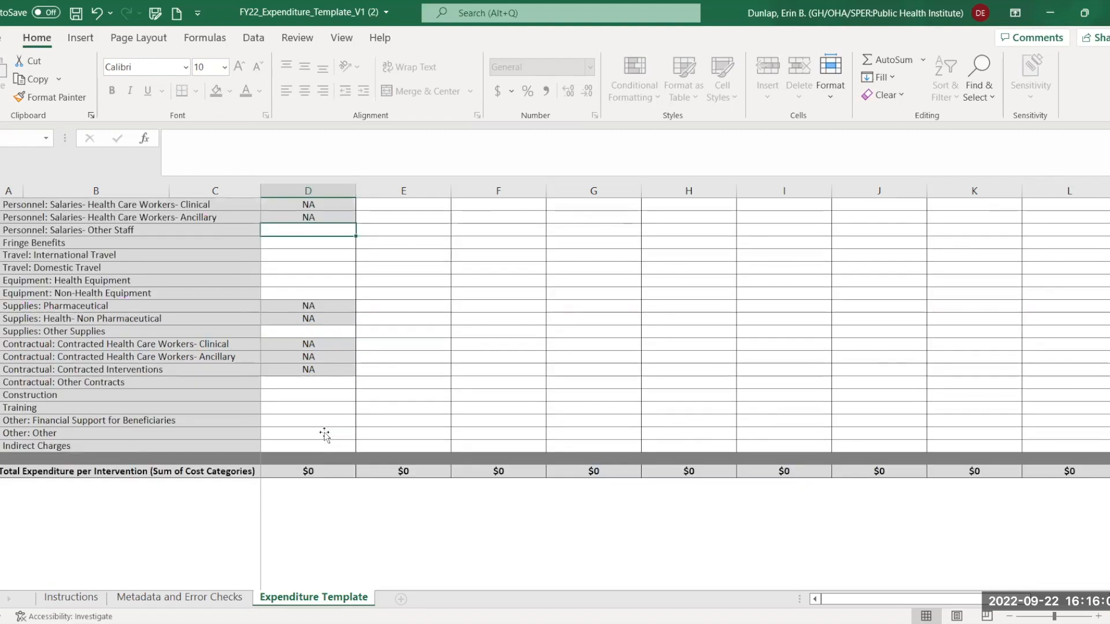
{"action": "scroll", "coordinate": [325, 435], "scroll_direction": "up", "scroll_amount": 1}
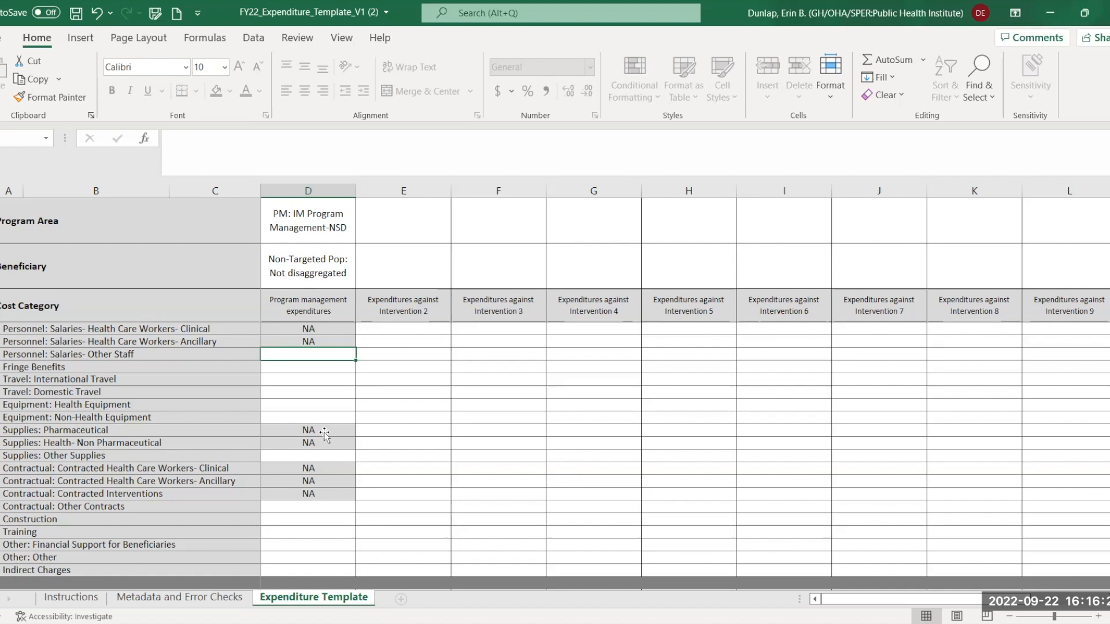
{"action": "type", "text": "46282"}
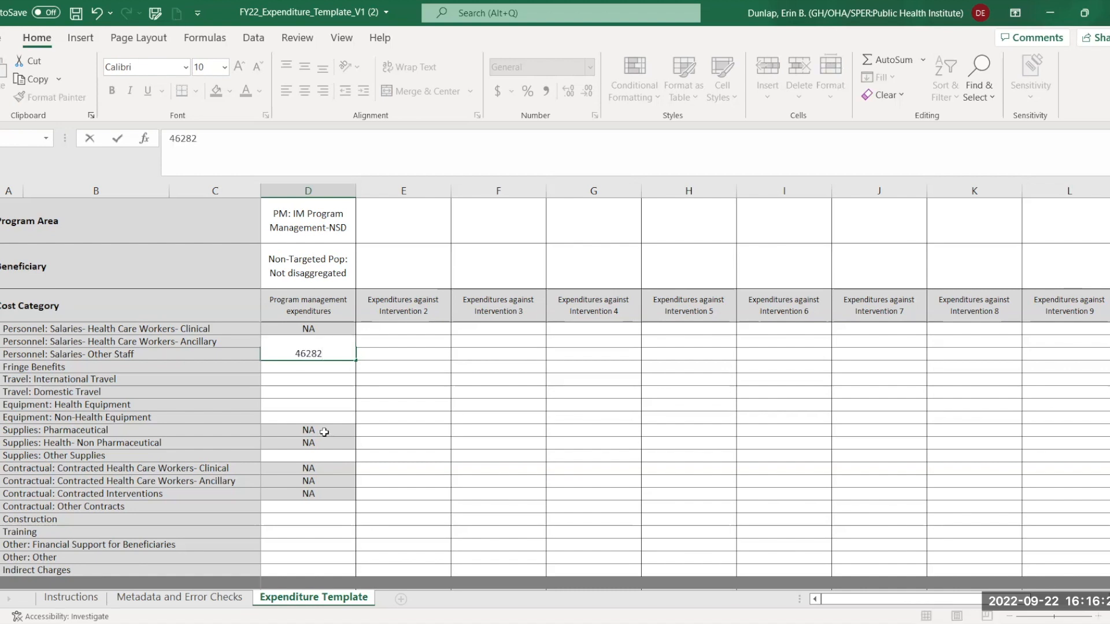
{"action": "key", "text": "Return"}
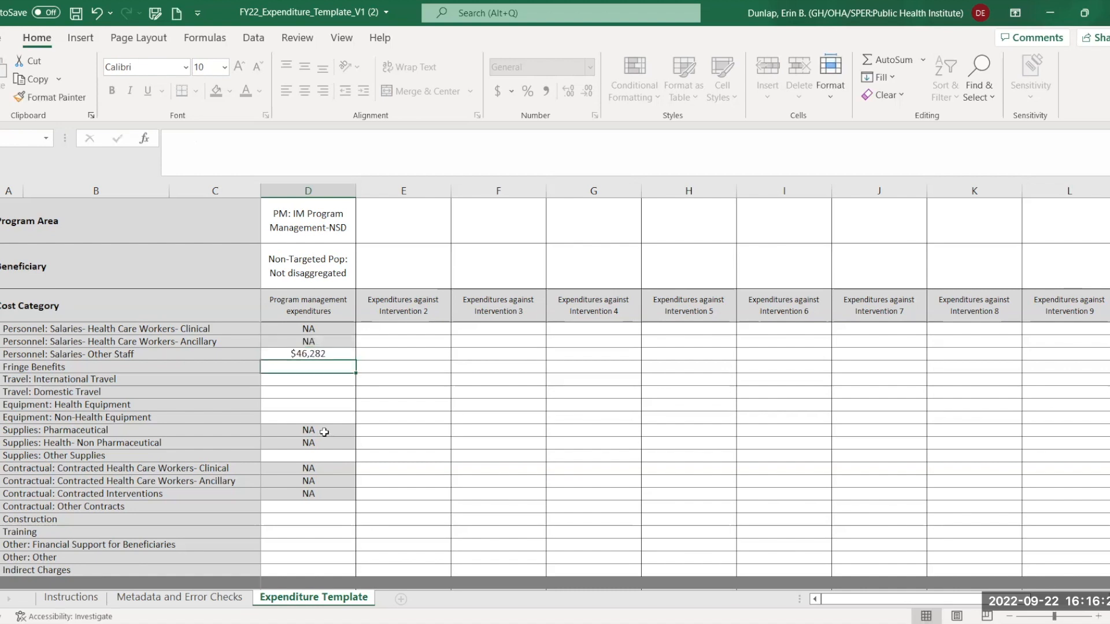
Enter the program management expenditure for Fringe Benefits, correcting it to 2,218
{"action": "type", "text": "46585"}
{"action": "key", "text": "Return"}
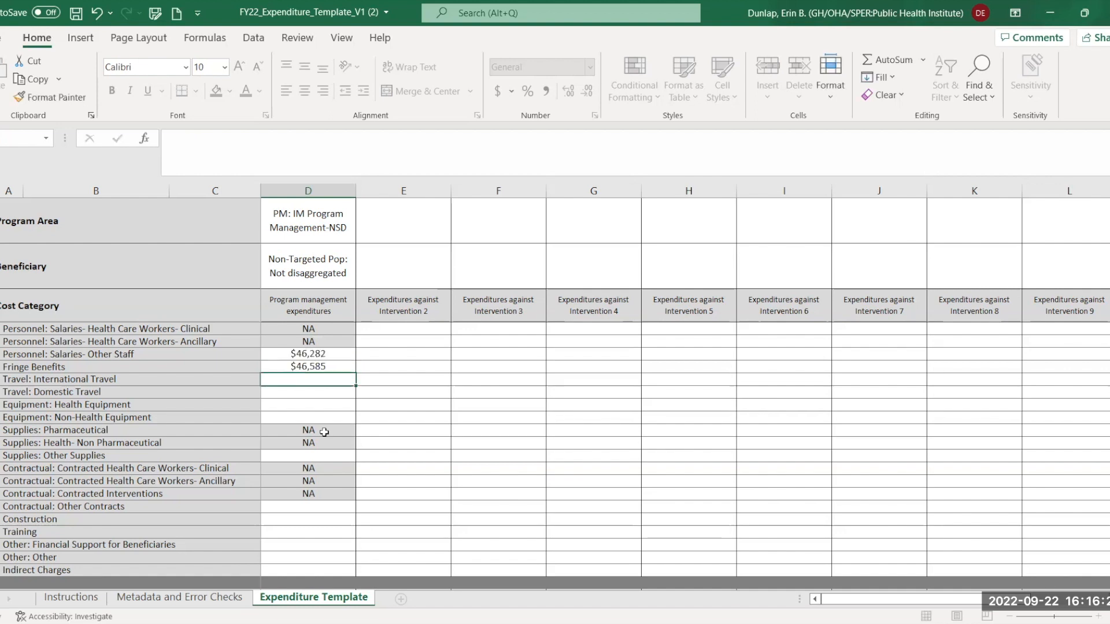
{"action": "key", "text": "Up"}
{"action": "type", "text": "2,2"}
{"action": "type", "text": "18"}
{"action": "key", "text": "Return"}
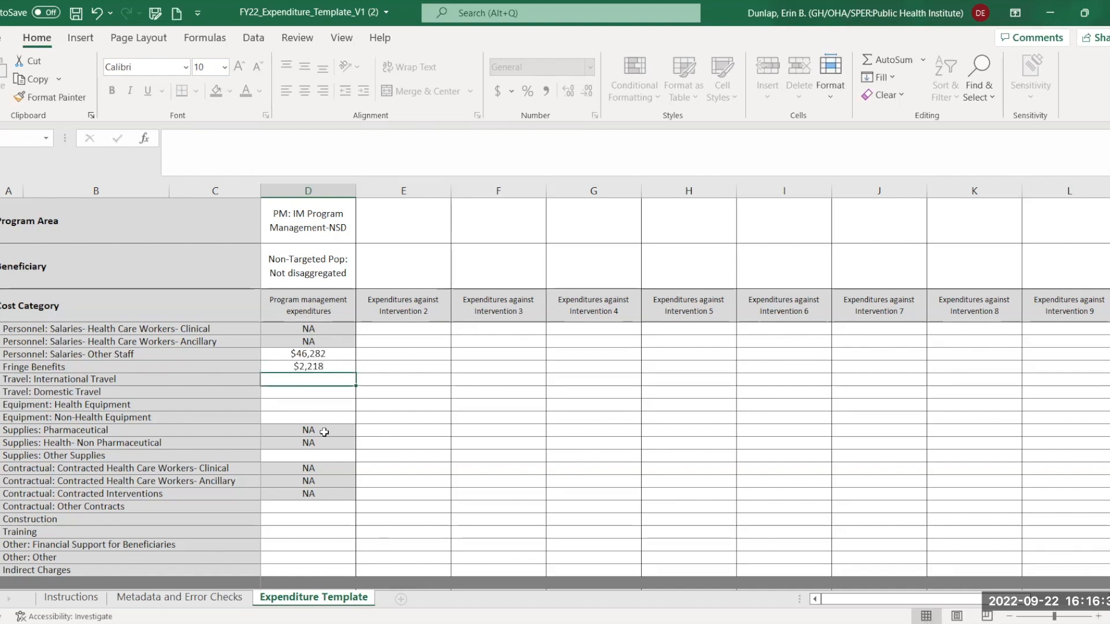
Skip International Travel and enter 4,835 as the program management expenditure for Travel: Domestic Travel
{"action": "key", "text": "Down"}
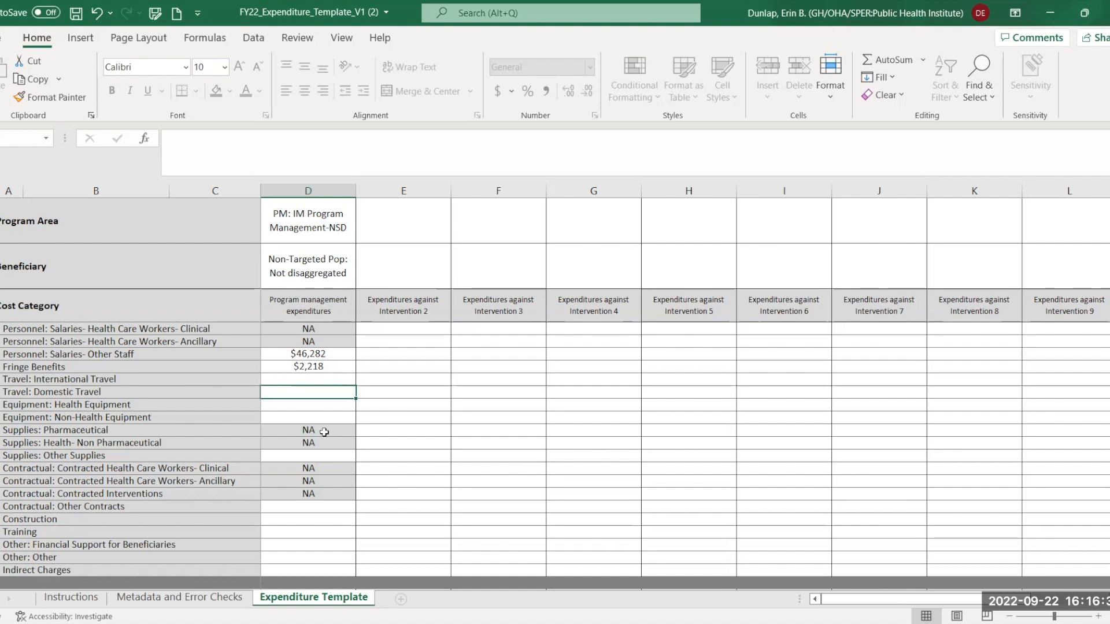
{"action": "type", "text": "4,8"}
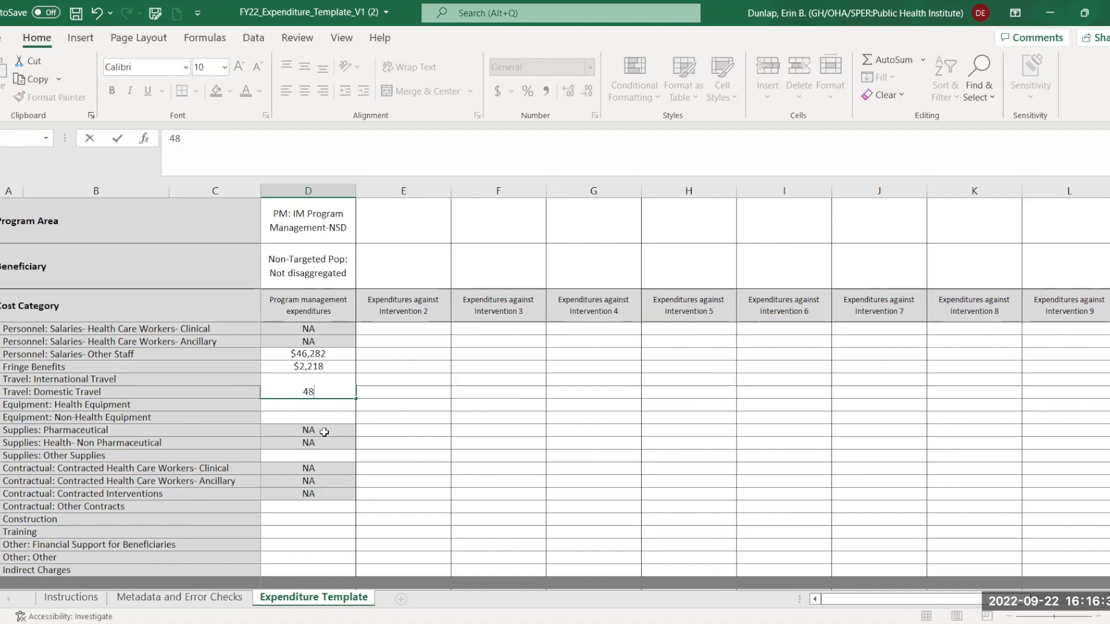
{"action": "type", "text": "35"}
{"action": "key", "text": "Return"}
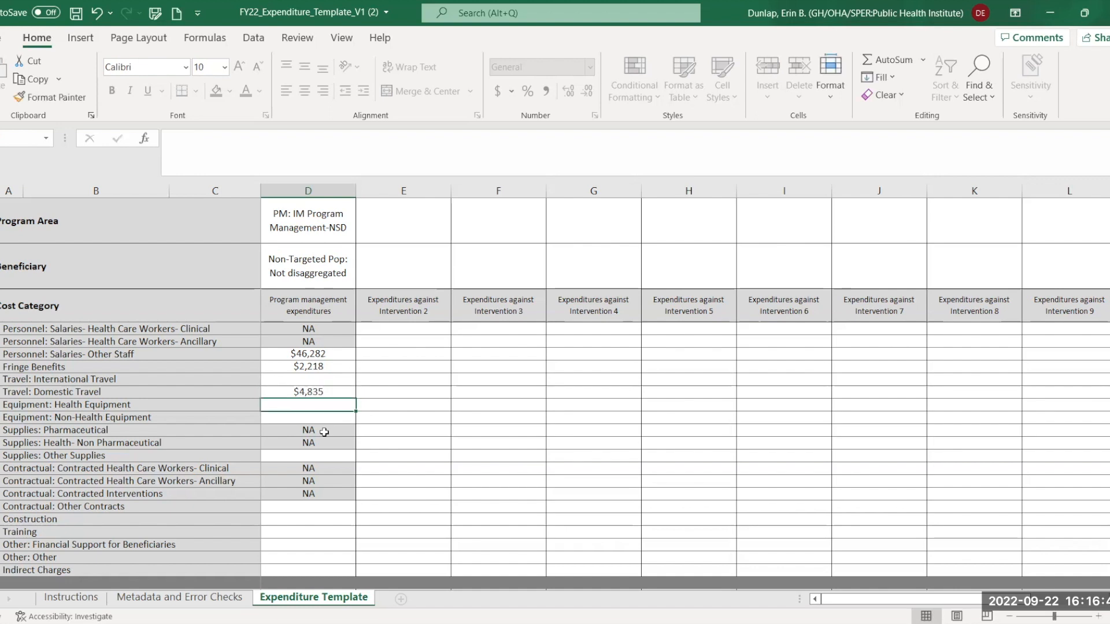
Go through the remaining program management cost categories from Health Equipment down to Construction
{"action": "key", "text": "Down"}
{"action": "key", "text": "Down"}
{"action": "key", "text": "Down"}
{"action": "key", "text": "Down"}
{"action": "key", "text": "Down"}
{"action": "key", "text": "Down"}
{"action": "key", "text": "Down"}
{"action": "key", "text": "Down"}
{"action": "key", "text": "Down"}
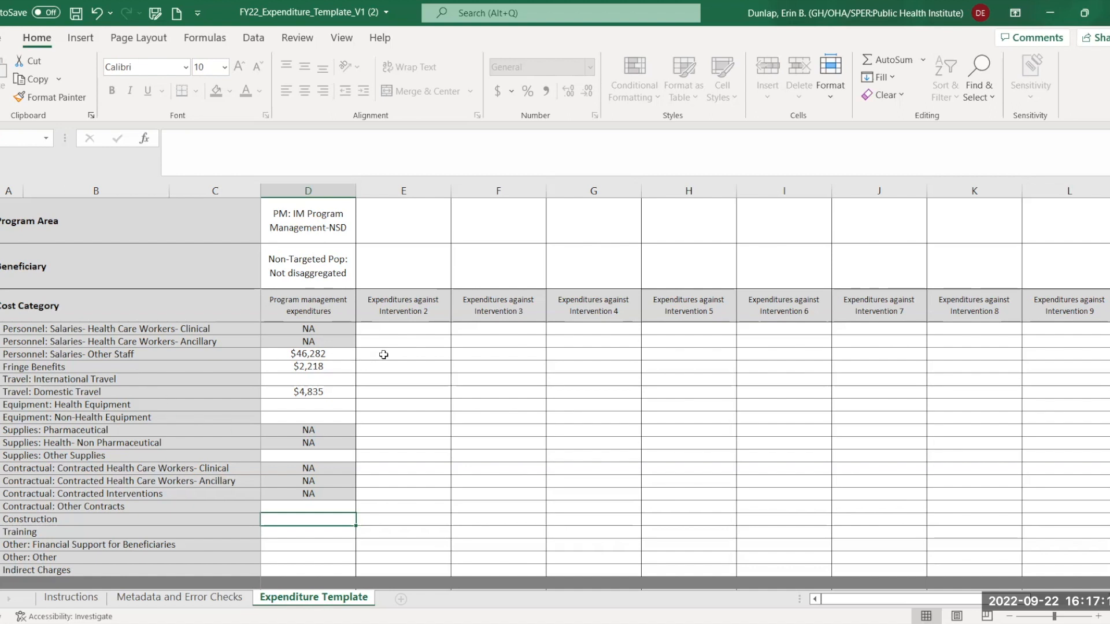
Compare the program management column with the intervention columns beside it, starting at Intervention 2
{"action": "left_click_drag", "start_coordinate": [427, 191], "coordinate": [541, 188]}
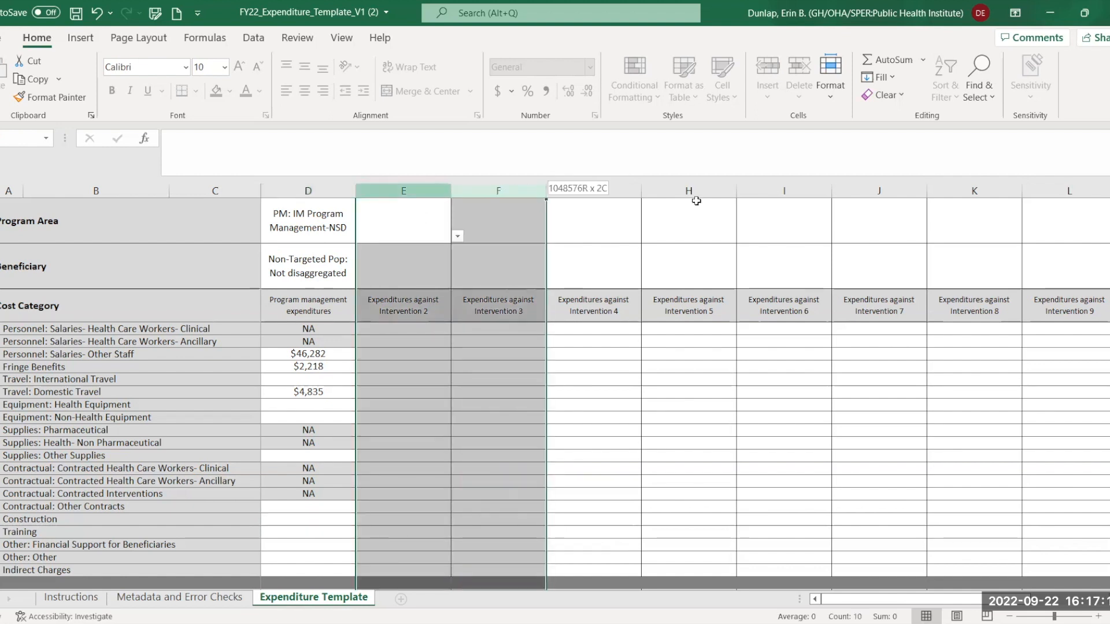
{"action": "left_click_drag", "start_coordinate": [696, 201], "coordinate": [696, 196]}
{"action": "left_click", "coordinate": [308, 191]}
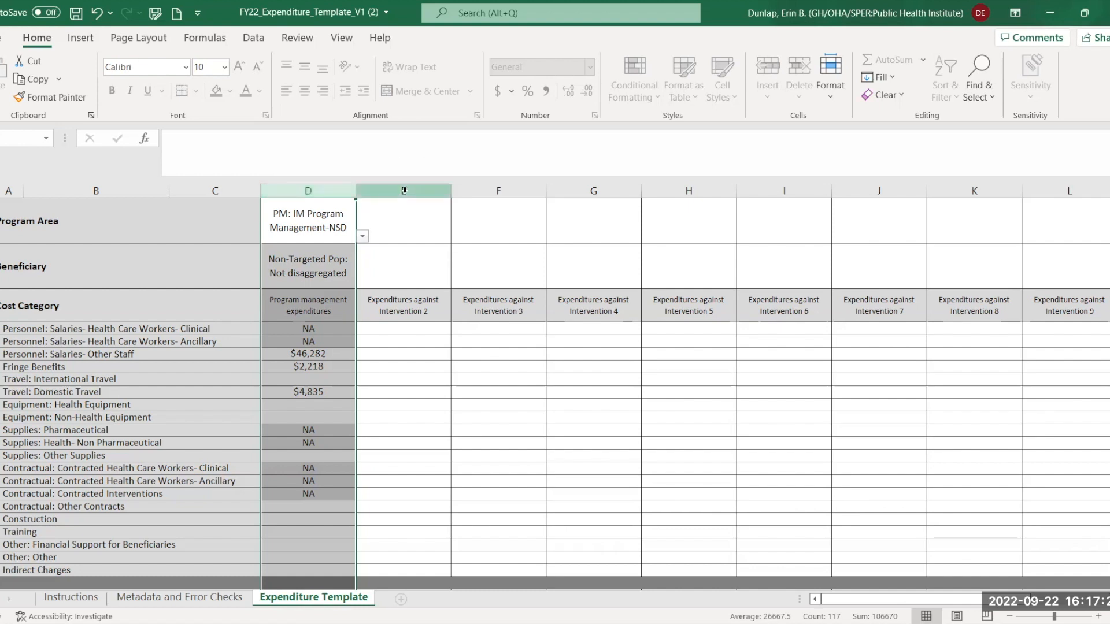
{"action": "left_click_drag", "start_coordinate": [405, 191], "coordinate": [708, 190]}
{"action": "left_click", "coordinate": [486, 226]}
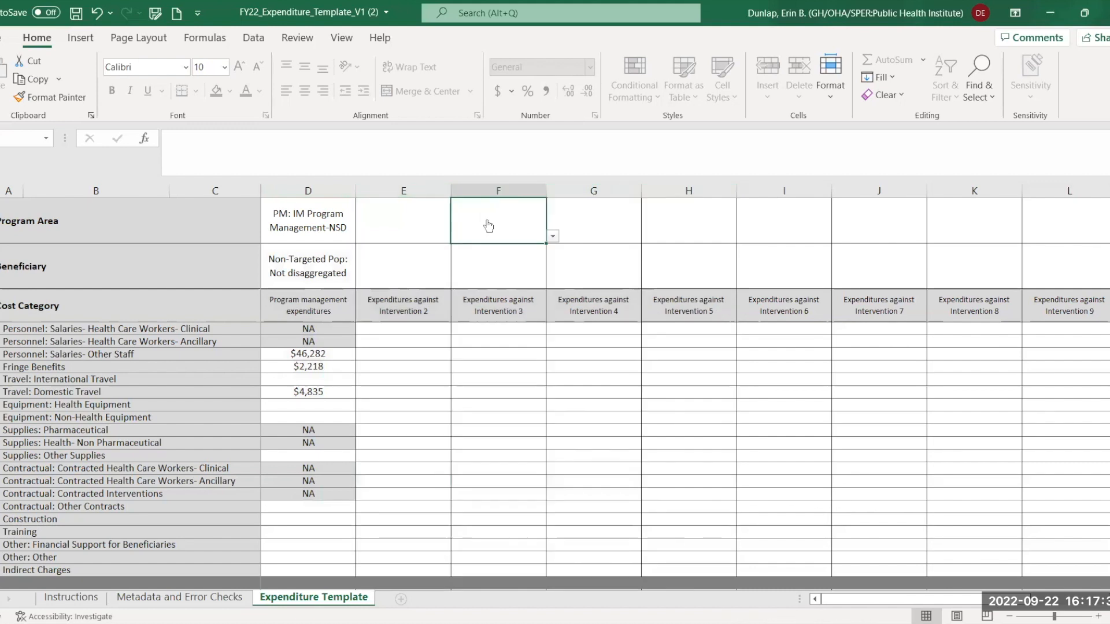
Set the Program Area of Intervention 2 to "C&T: HIV Clinical Services-NSD"
{"action": "left_click", "coordinate": [423, 219]}
{"action": "left_click_drag", "start_coordinate": [455, 242], "coordinate": [457, 241]}
{"action": "left_click", "coordinate": [457, 240]}
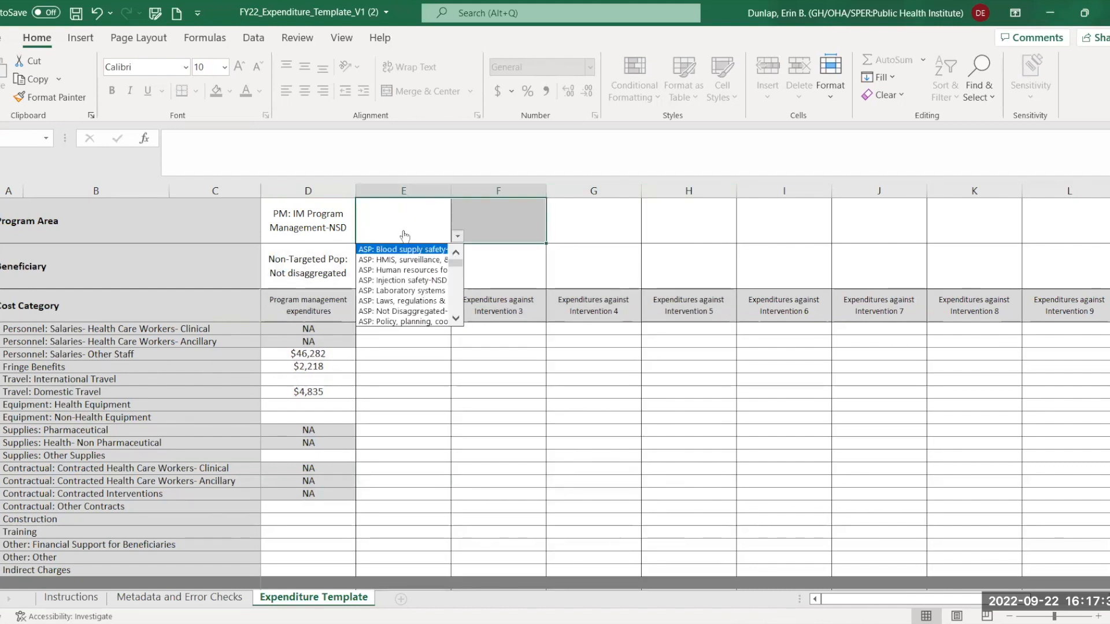
{"action": "left_click", "coordinate": [458, 300]}
{"action": "left_click", "coordinate": [458, 300]}
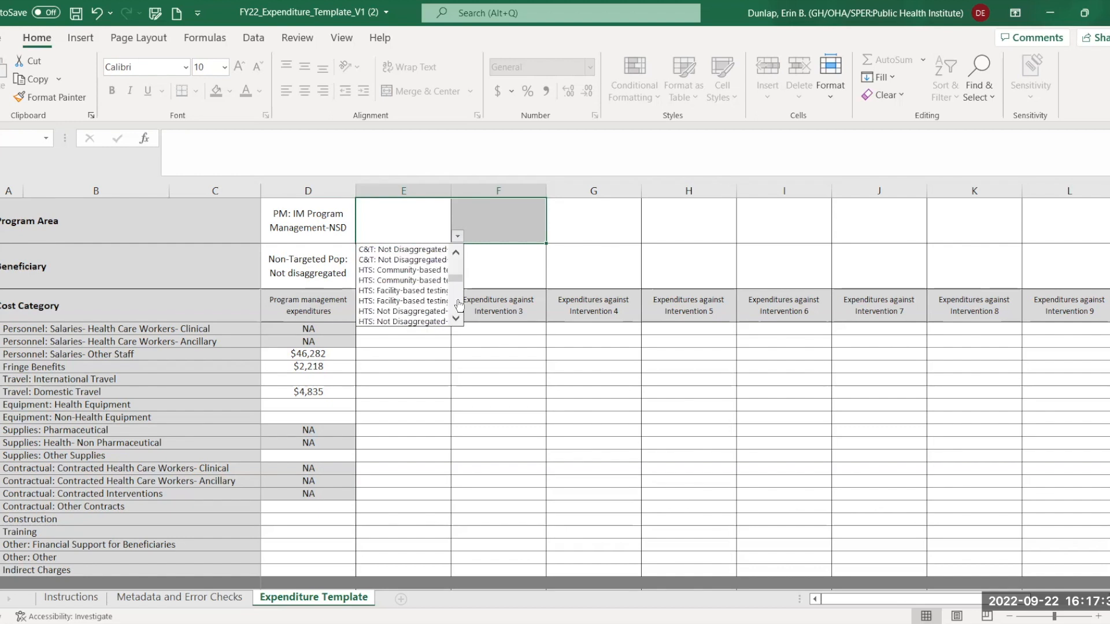
{"action": "left_click", "coordinate": [458, 268]}
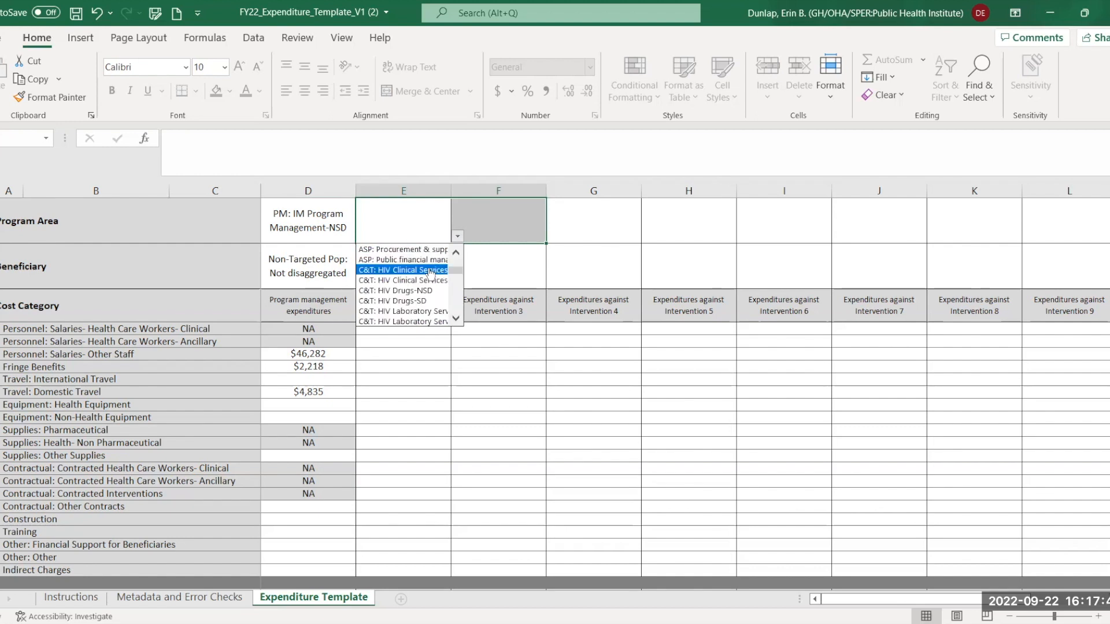
{"action": "left_click", "coordinate": [430, 270]}
Set the Beneficiary of Intervention 2 to "Females: Not disaggregated"
{"action": "left_click", "coordinate": [419, 275]}
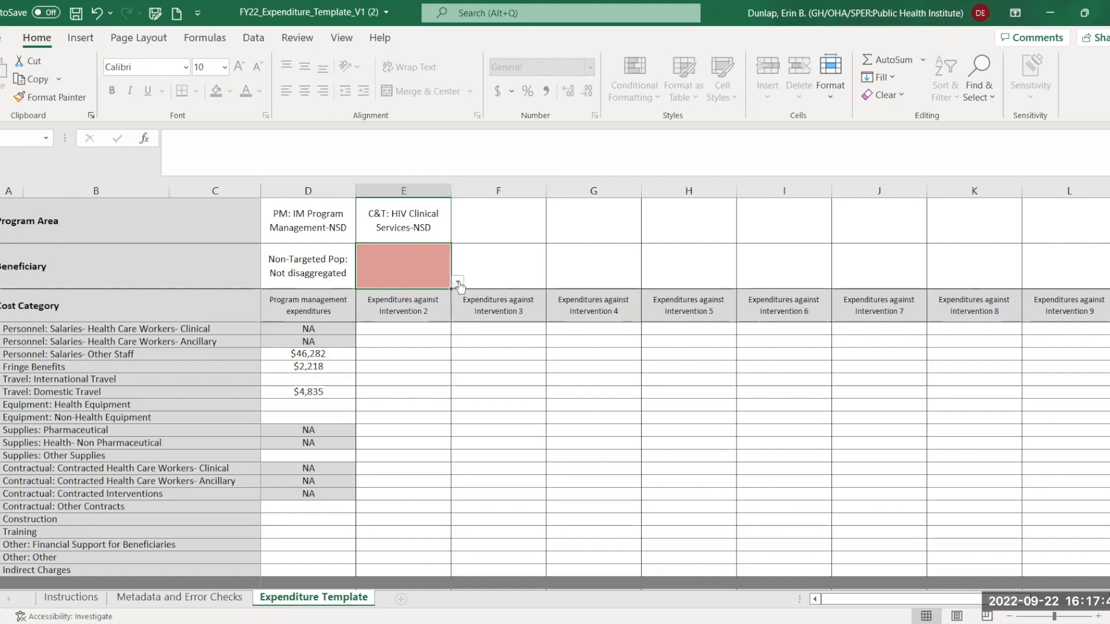
{"action": "left_click", "coordinate": [459, 283]}
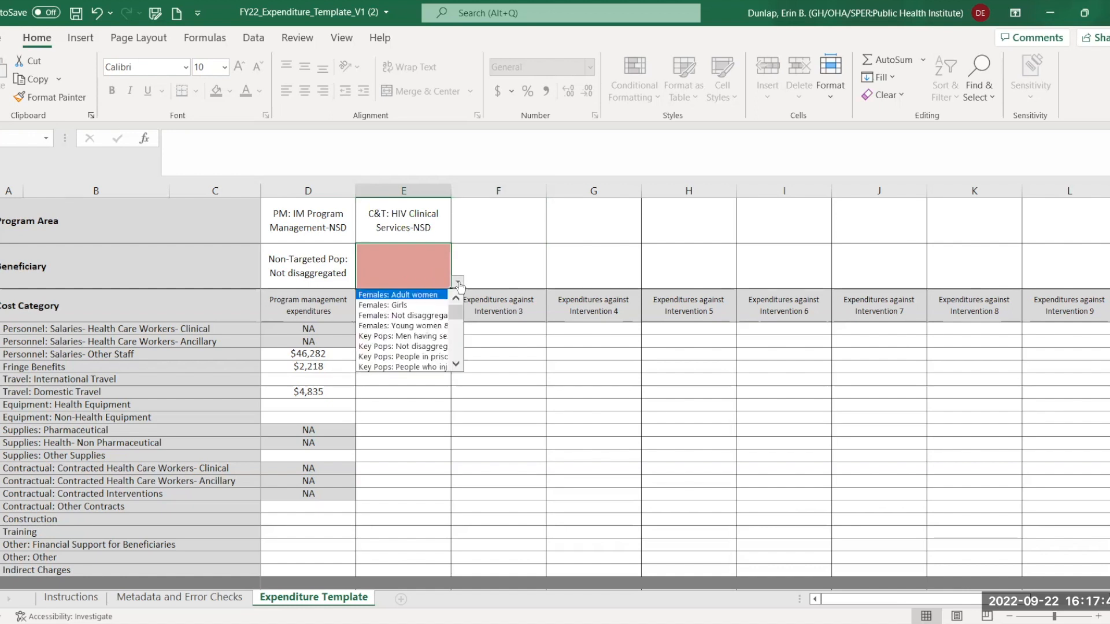
{"action": "left_click", "coordinate": [436, 321]}
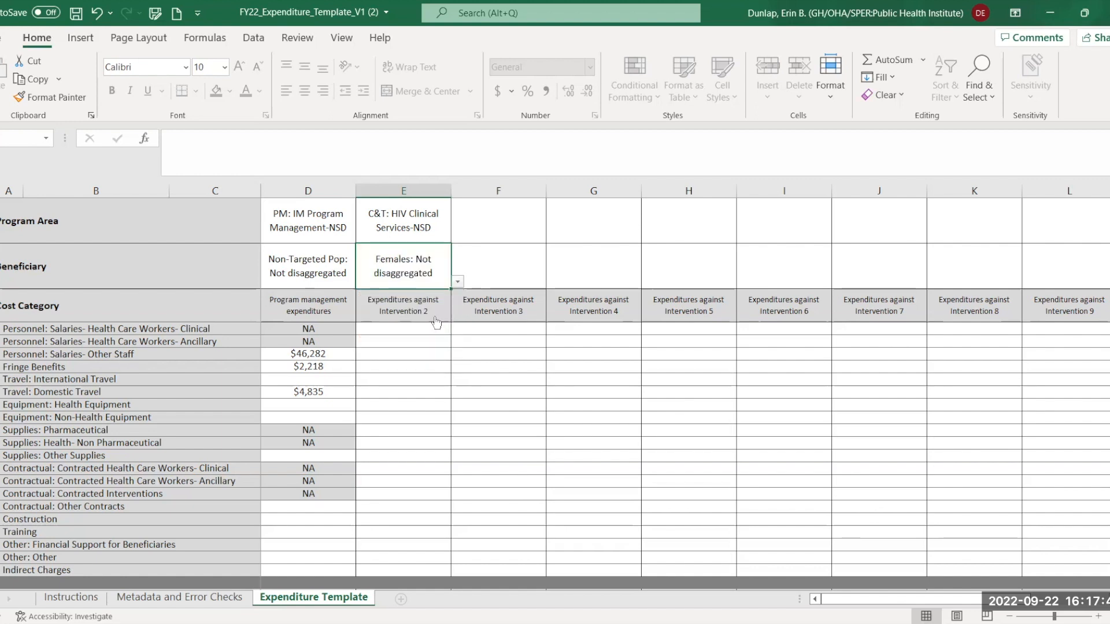
Categorize Intervention 3 with Program Area "HTS: Facility-based testing-NSD" and Beneficiary "Females: Not disaggregated"
{"action": "left_click", "coordinate": [528, 228]}
{"action": "left_click", "coordinate": [553, 237]}
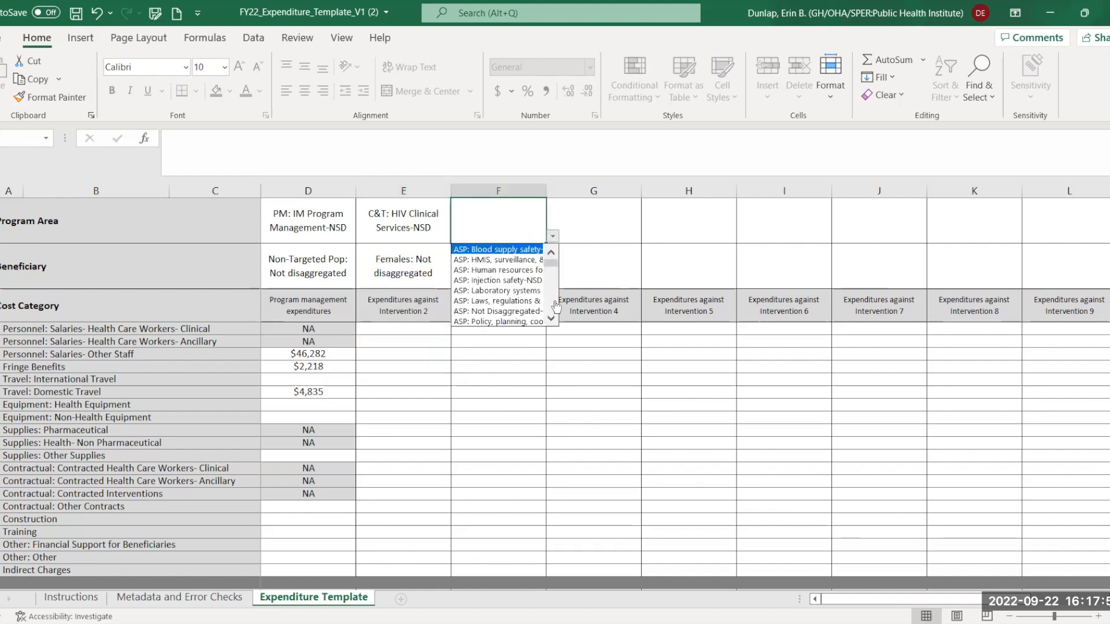
{"action": "scroll", "coordinate": [556, 306], "scroll_direction": "down", "scroll_amount": 2}
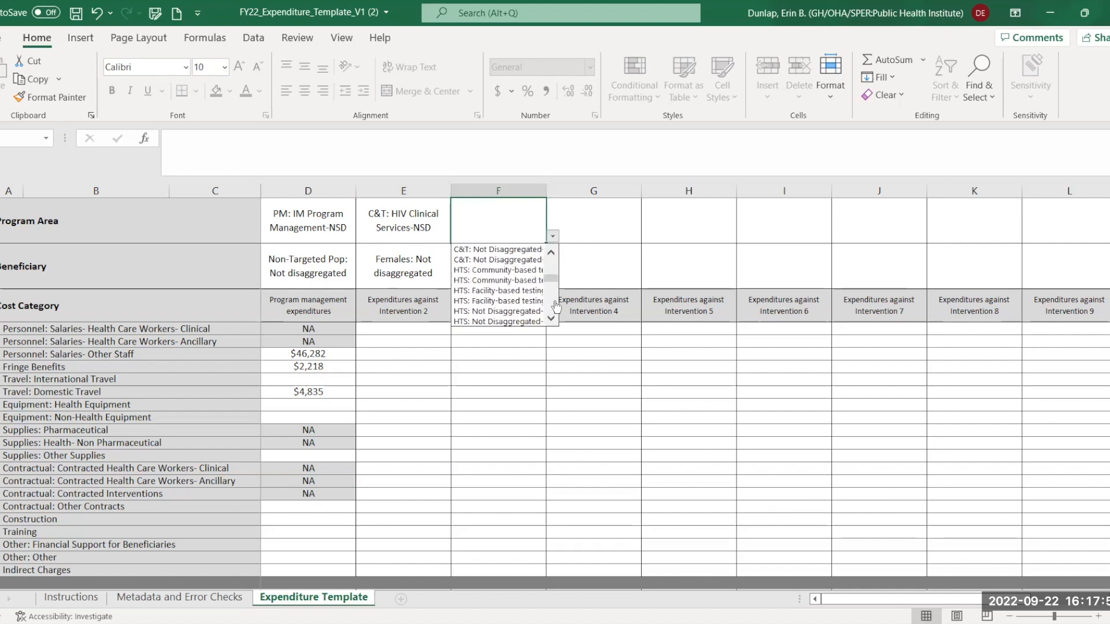
{"action": "left_click", "coordinate": [521, 290]}
{"action": "left_click_drag", "start_coordinate": [541, 275], "coordinate": [550, 278]}
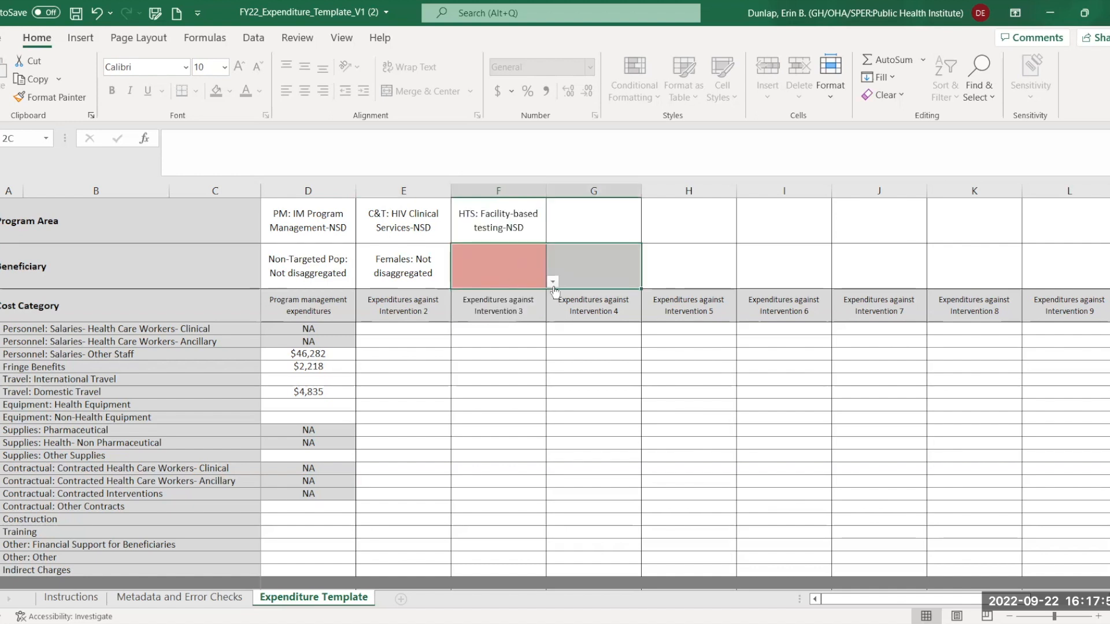
{"action": "left_click", "coordinate": [554, 282]}
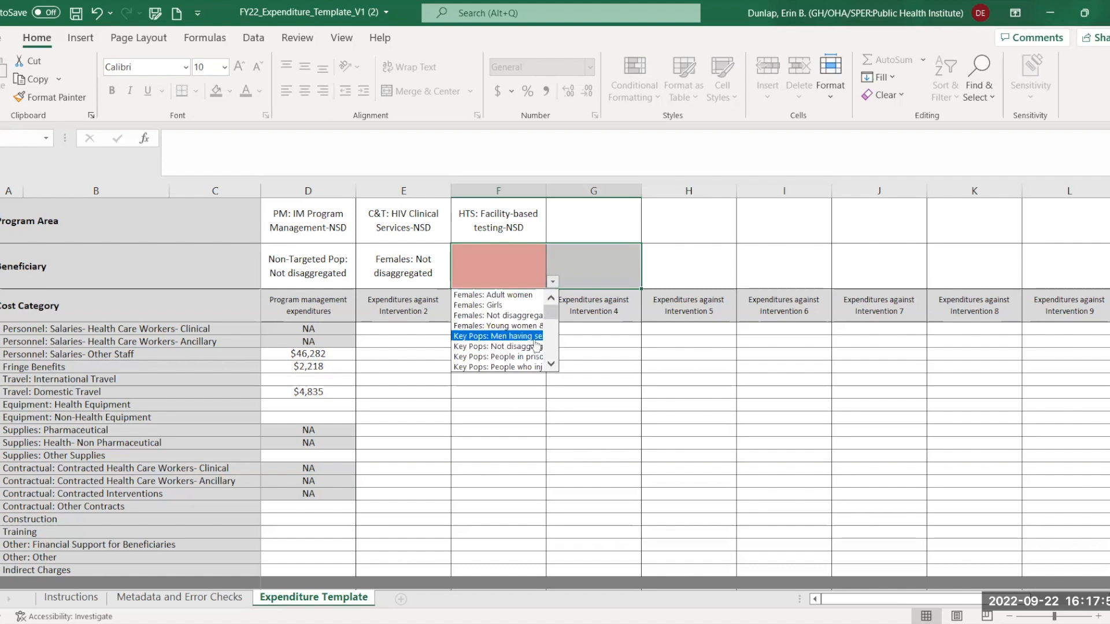
{"action": "left_click", "coordinate": [509, 315]}
Categorize Intervention 4 with Program Area "PREV: Not Disaggregated-SD" and Beneficiary "Non-Targeted Pop: Not disaggregated"
{"action": "left_click_drag", "start_coordinate": [607, 226], "coordinate": [648, 237]}
{"action": "left_click", "coordinate": [648, 237]}
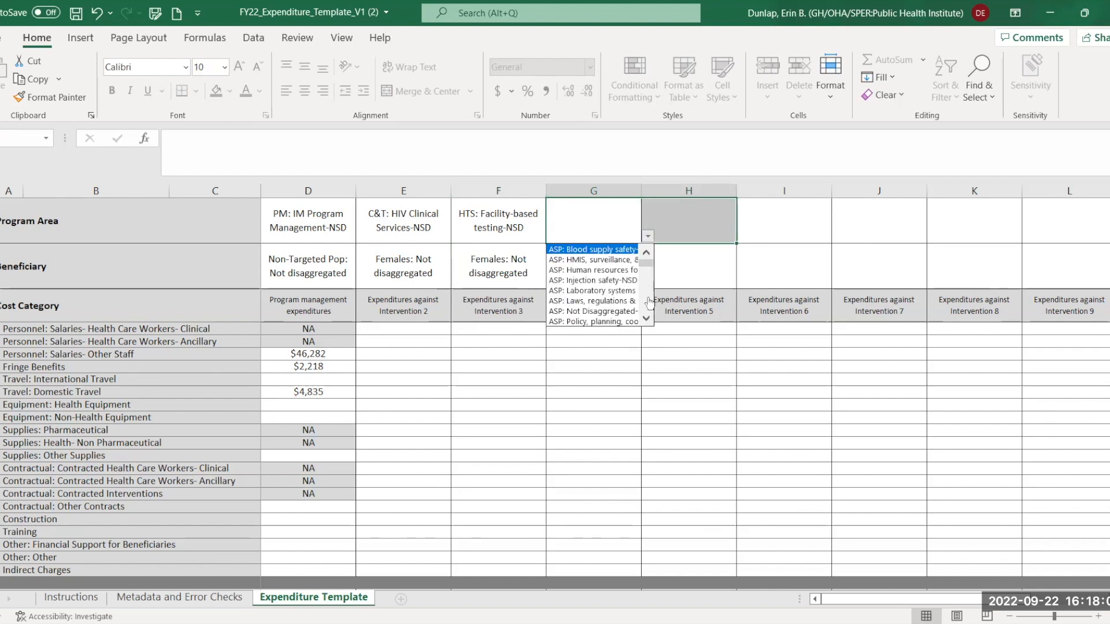
{"action": "scroll", "coordinate": [648, 304], "scroll_direction": "down", "scroll_amount": 3}
{"action": "scroll", "coordinate": [649, 304], "scroll_direction": "down", "scroll_amount": 5}
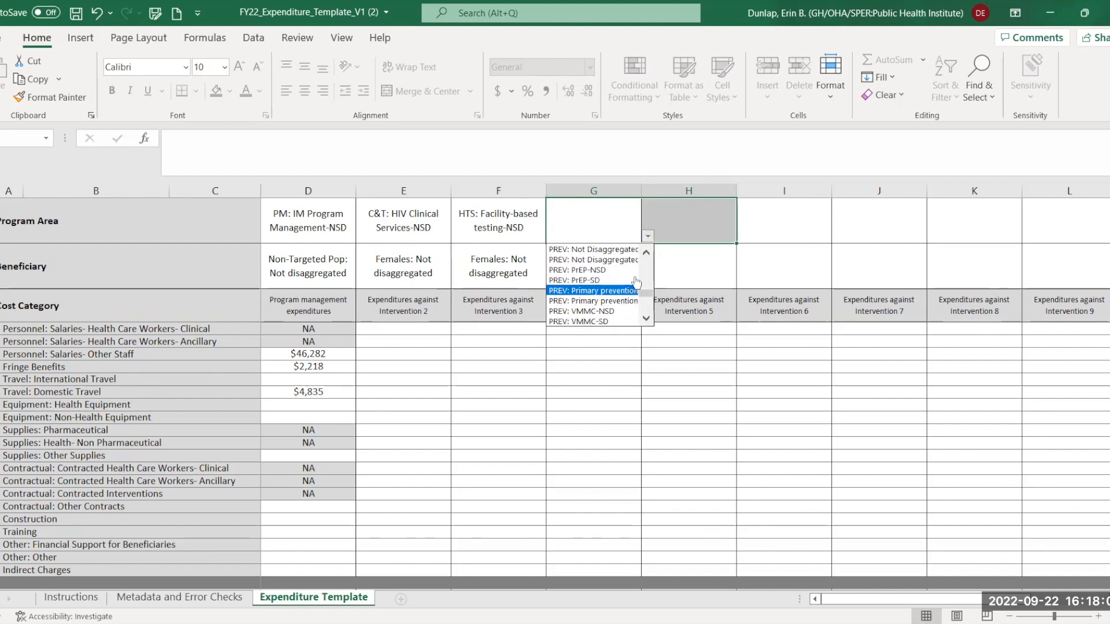
{"action": "left_click", "coordinate": [627, 261]}
{"action": "left_click_drag", "start_coordinate": [598, 258], "coordinate": [652, 353]}
{"action": "left_click", "coordinate": [647, 282]}
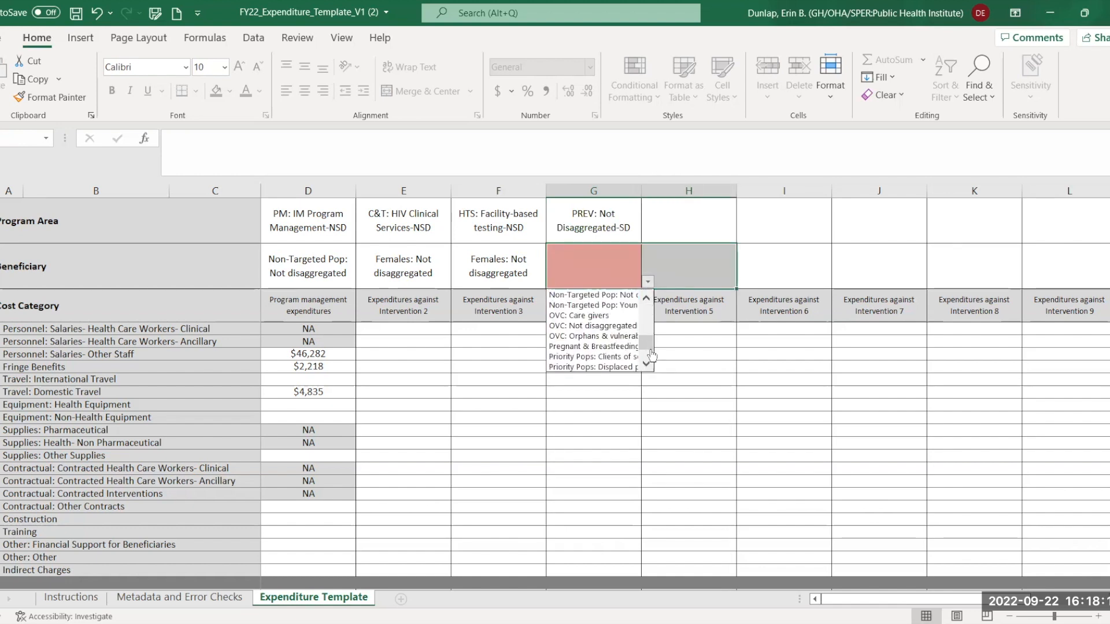
{"action": "left_click", "coordinate": [635, 296]}
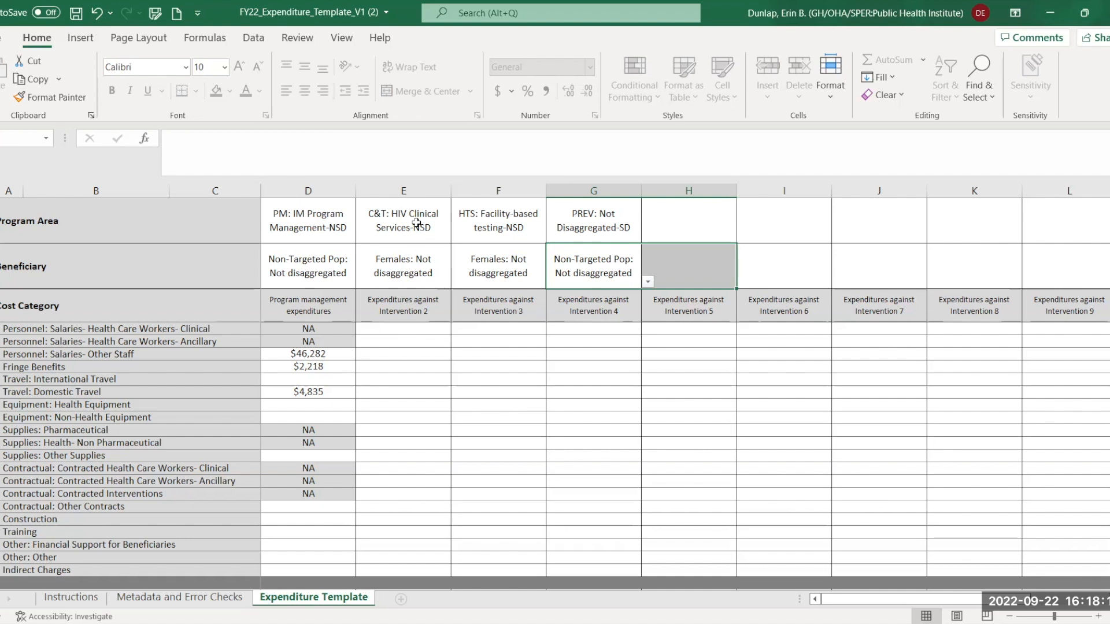
Enter 46586 for Personnel: Salaries- Health Care Workers- Ancillary under Intervention 2
{"action": "left_click", "coordinate": [408, 192]}
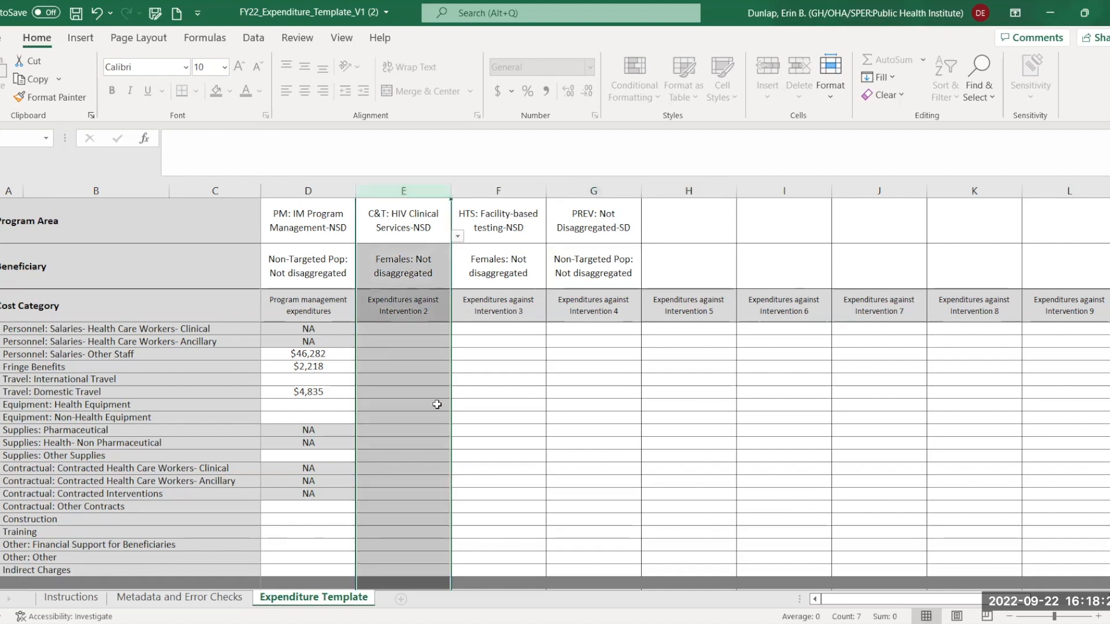
{"action": "left_click", "coordinate": [410, 340]}
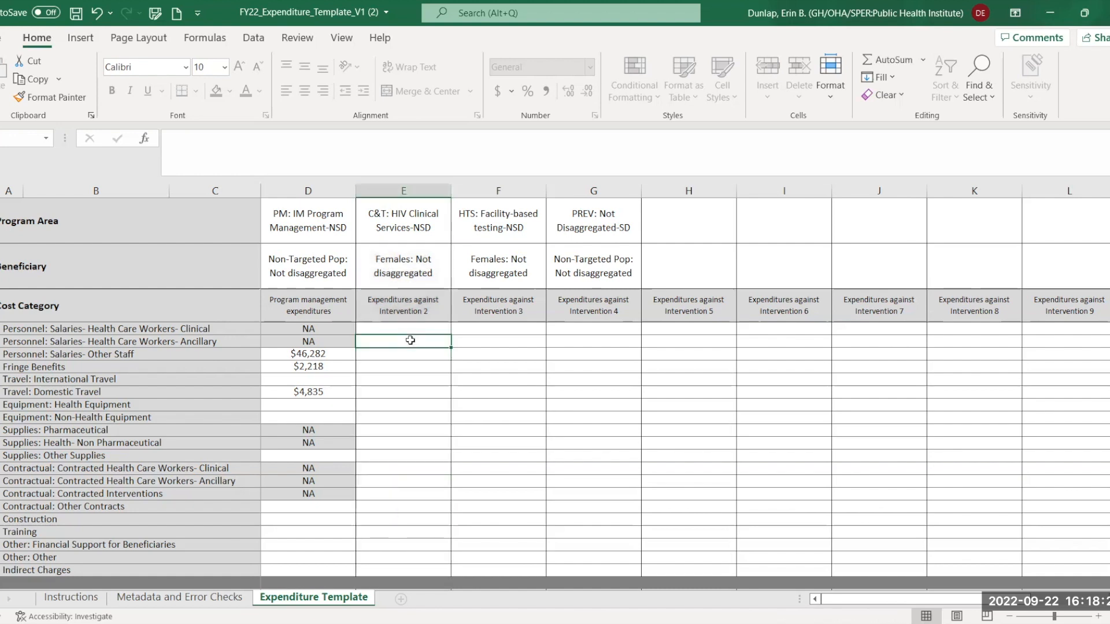
{"action": "type", "text": "46586"}
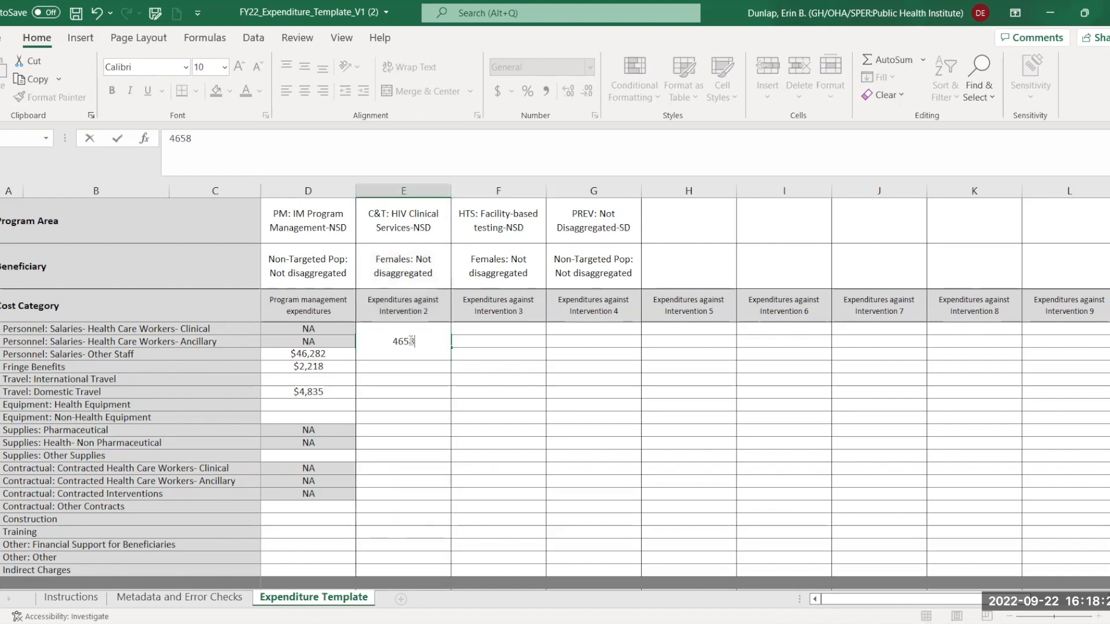
{"action": "key", "text": "Return"}
Enter 57375 for Contractual: Contracted Interventions under Intervention 2
{"action": "key", "text": "Return"}
{"action": "key", "text": "Return"}
{"action": "key", "text": "Return"}
{"action": "key", "text": "Return"}
{"action": "key", "text": "Return"}
{"action": "key", "text": "Return"}
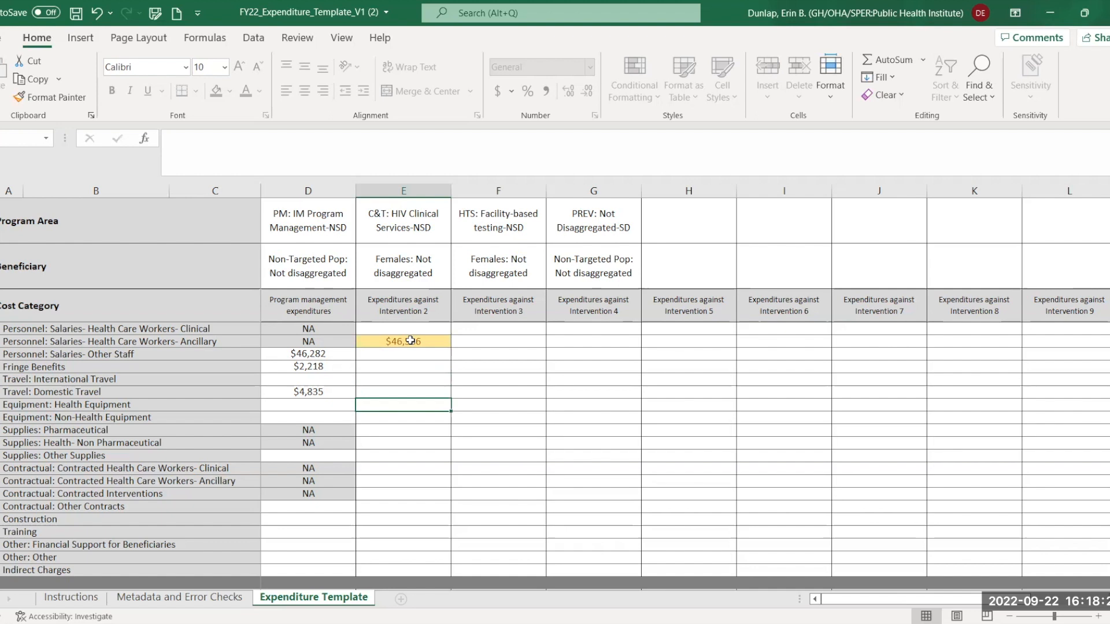
{"action": "key", "text": "Return"}
{"action": "key", "text": "Return"}
{"action": "key", "text": "Return"}
{"action": "key", "text": "Return"}
{"action": "key", "text": "Return"}
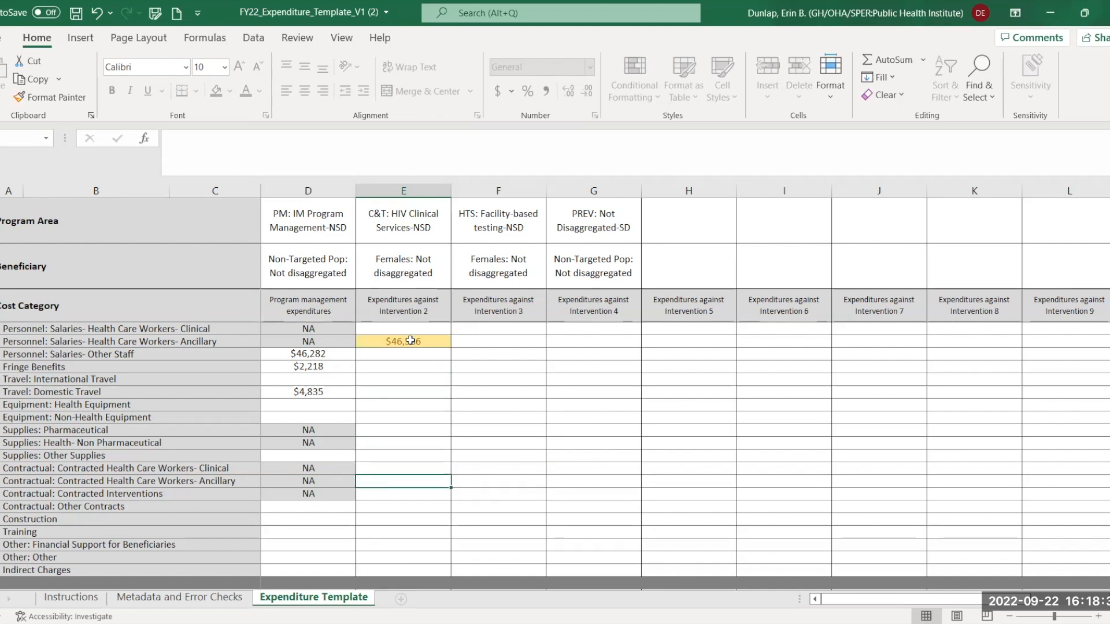
{"action": "type", "text": "57375"}
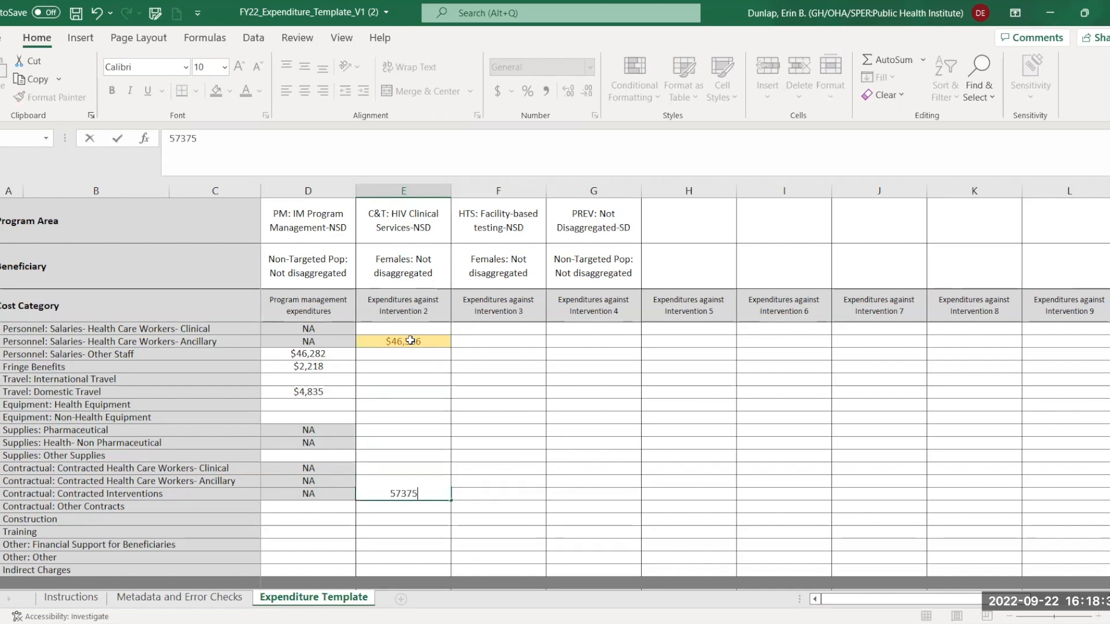
{"action": "key", "text": "Return"}
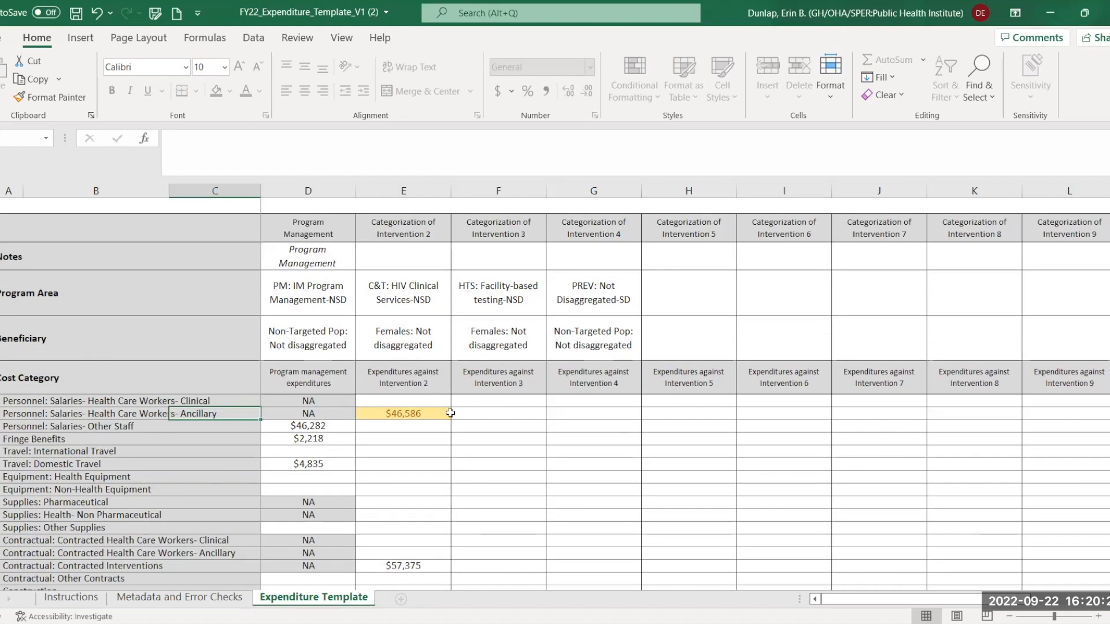
Examine the highlighted ancillary salaries entry under Intervention 2 against its health care worker cost category and its Program Area
{"action": "left_click", "coordinate": [440, 414]}
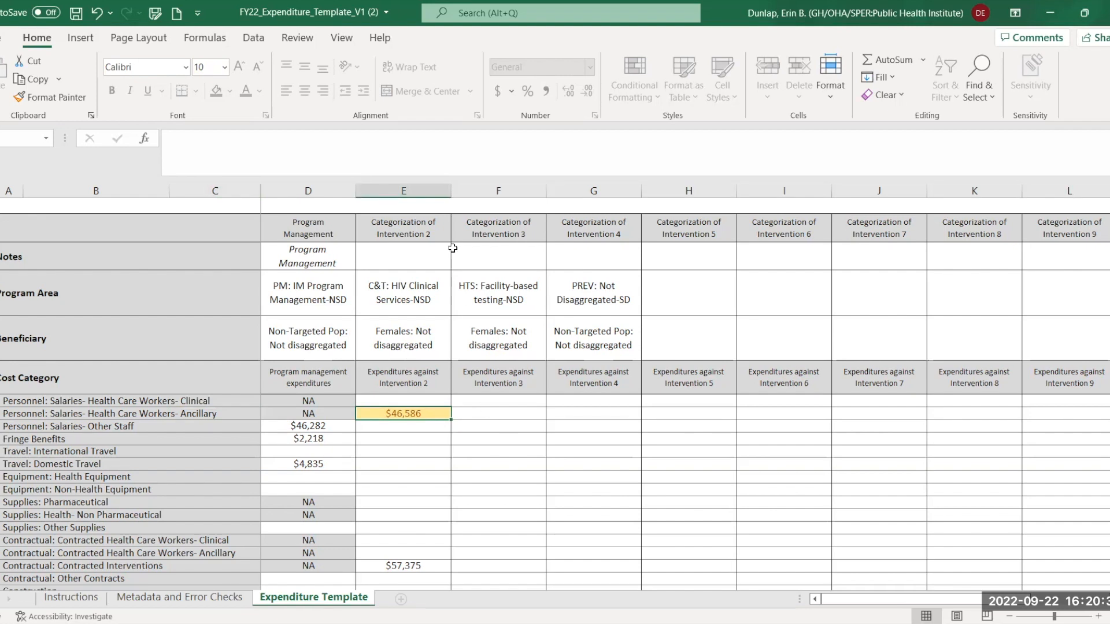
{"action": "left_click", "coordinate": [408, 189]}
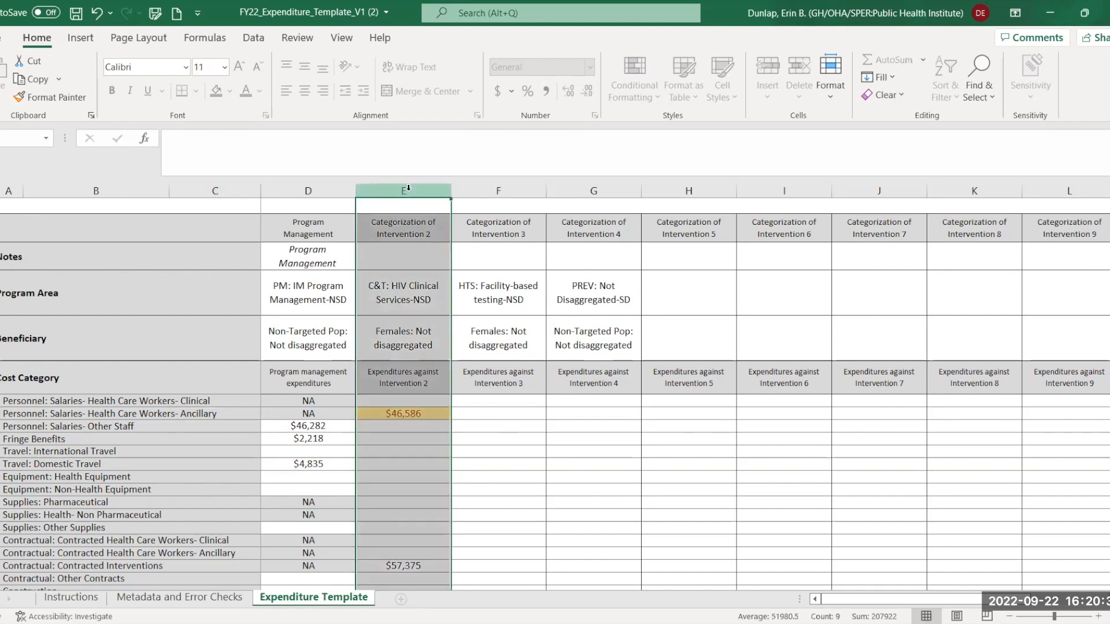
{"action": "left_click", "coordinate": [436, 417]}
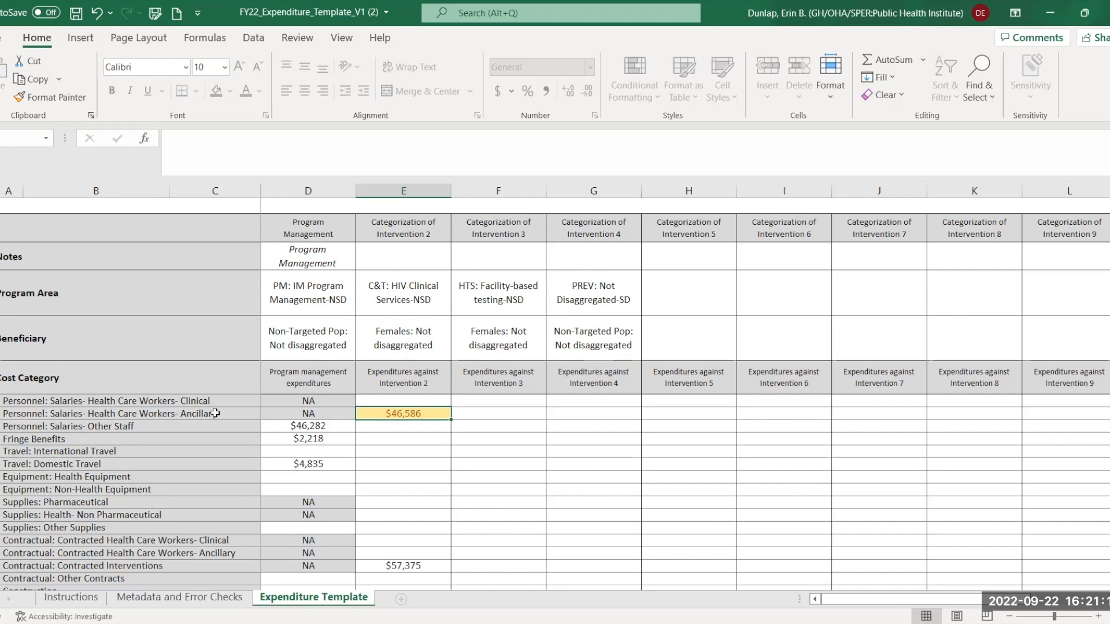
{"action": "left_click", "coordinate": [36, 401]}
{"action": "left_click_drag", "start_coordinate": [36, 402], "coordinate": [35, 413]}
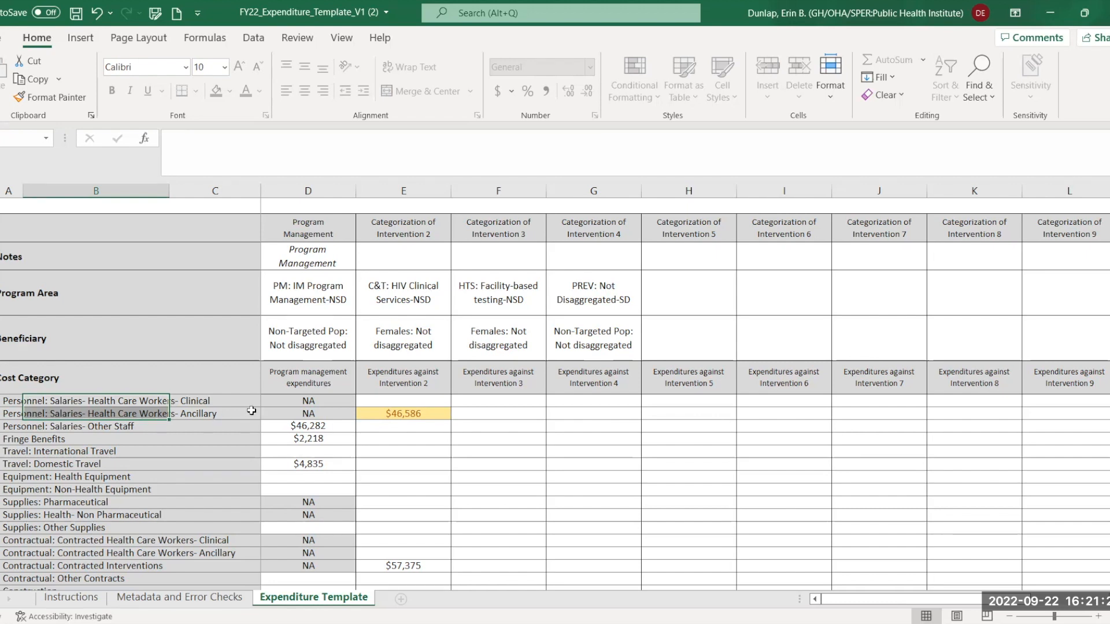
{"action": "left_click", "coordinate": [206, 416]}
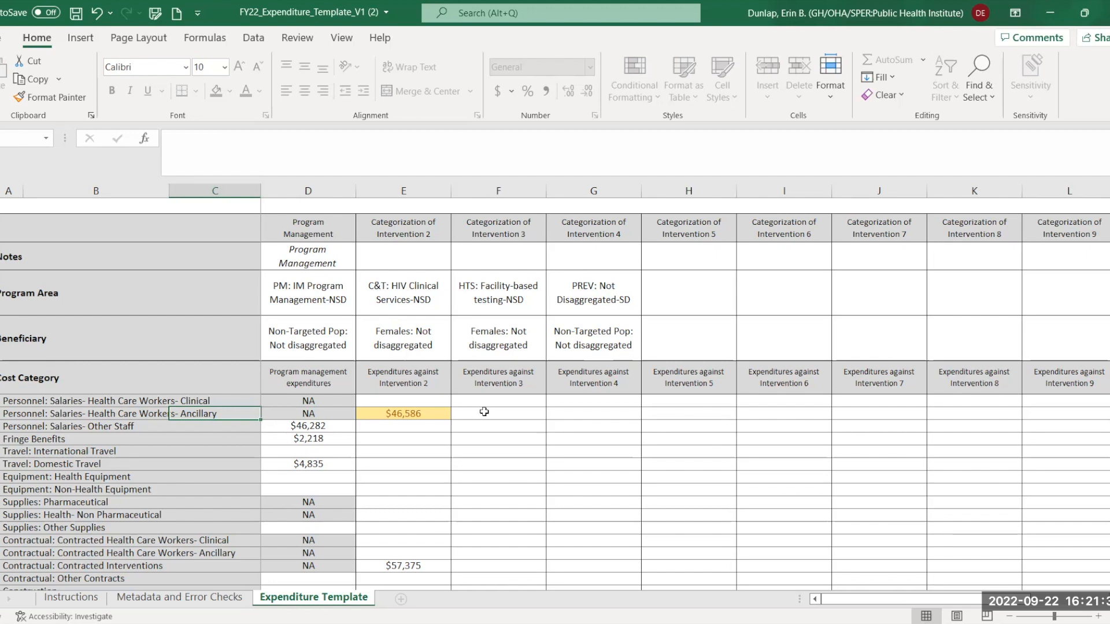
{"action": "left_click", "coordinate": [431, 301]}
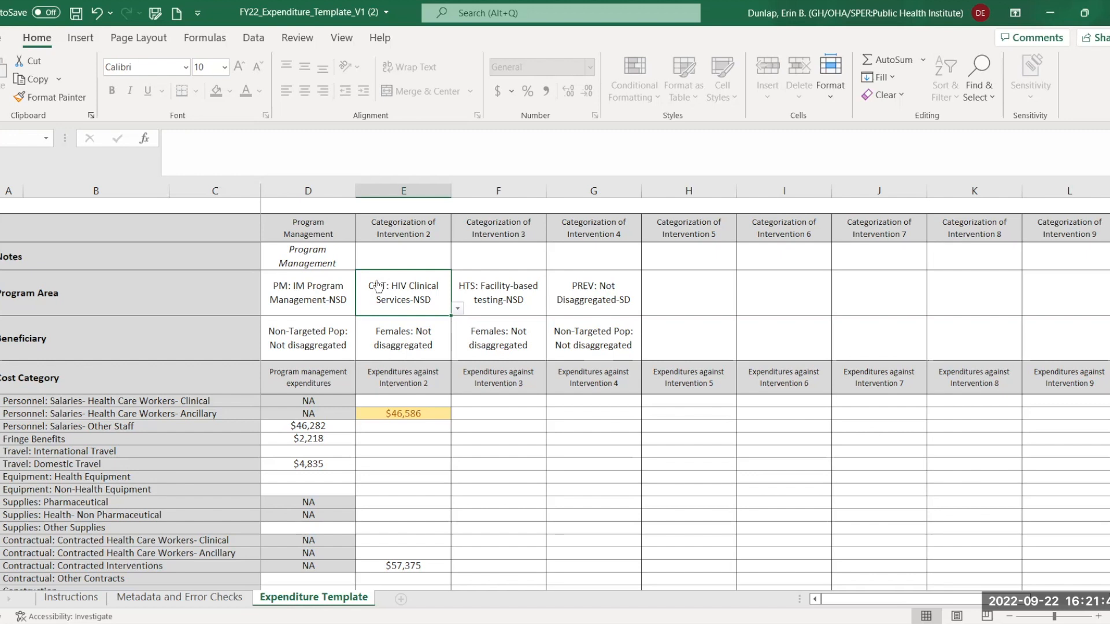
{"action": "left_click", "coordinate": [438, 414]}
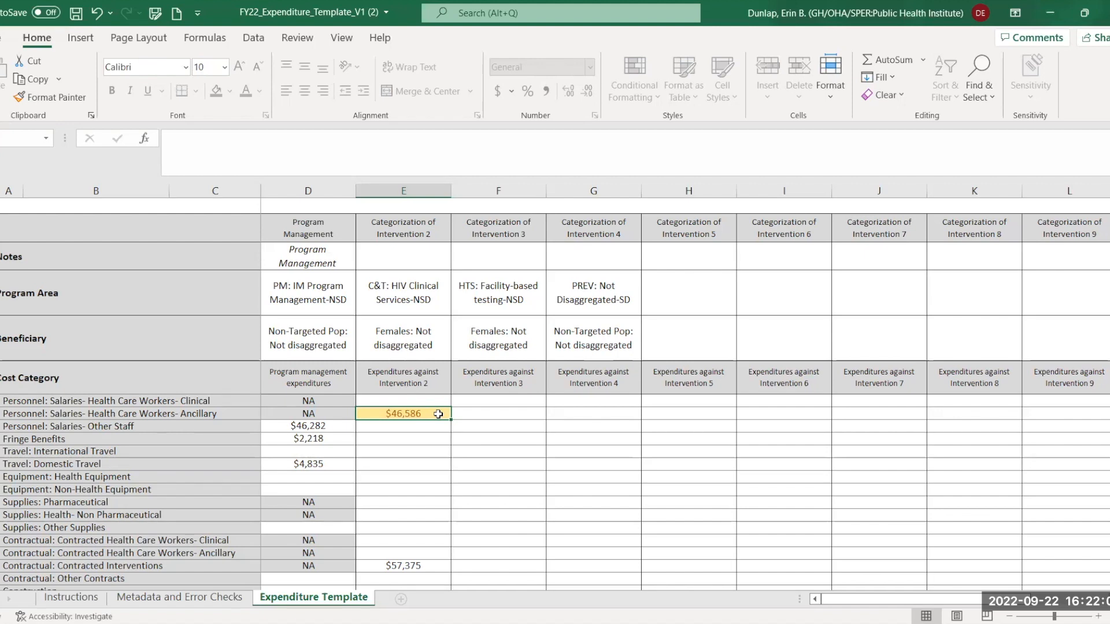
{"action": "left_click", "coordinate": [443, 300]}
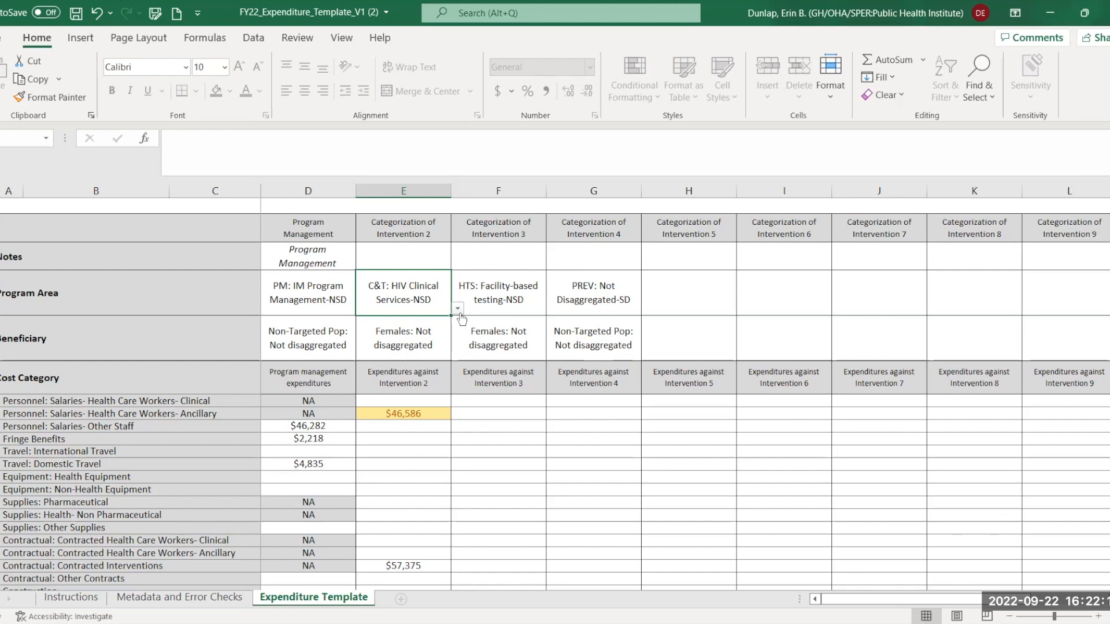
Set the Program Area of Intervention 5 to "C&T: HIV Clinical Services-NSD"
{"action": "left_click", "coordinate": [689, 303]}
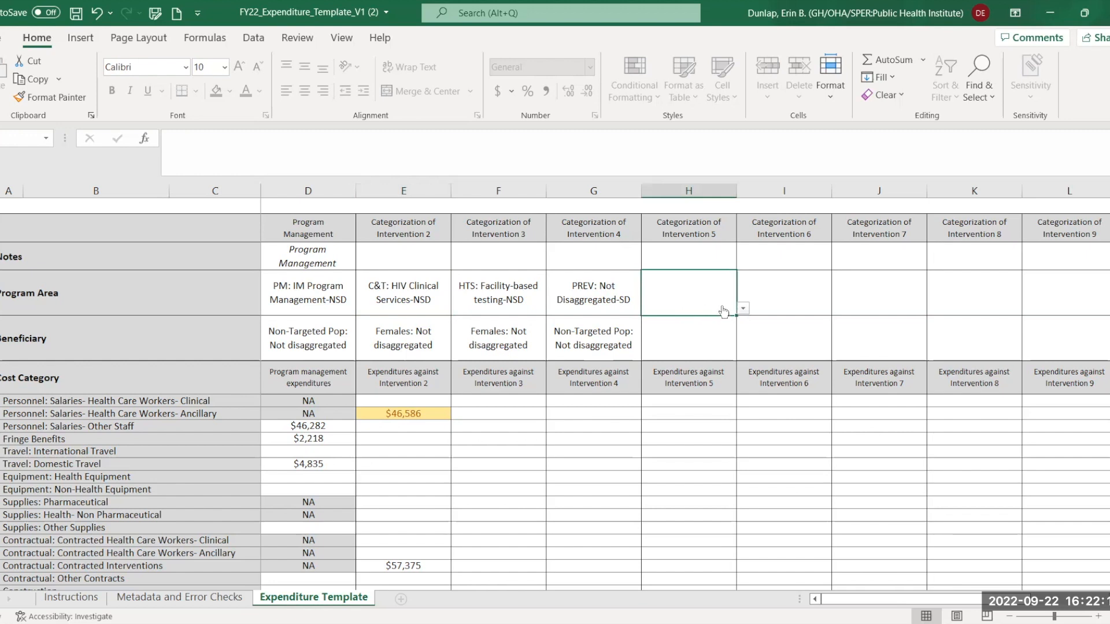
{"action": "left_click", "coordinate": [743, 313]}
{"action": "left_click", "coordinate": [739, 321]}
{"action": "left_click_drag", "start_coordinate": [713, 295], "coordinate": [743, 322]}
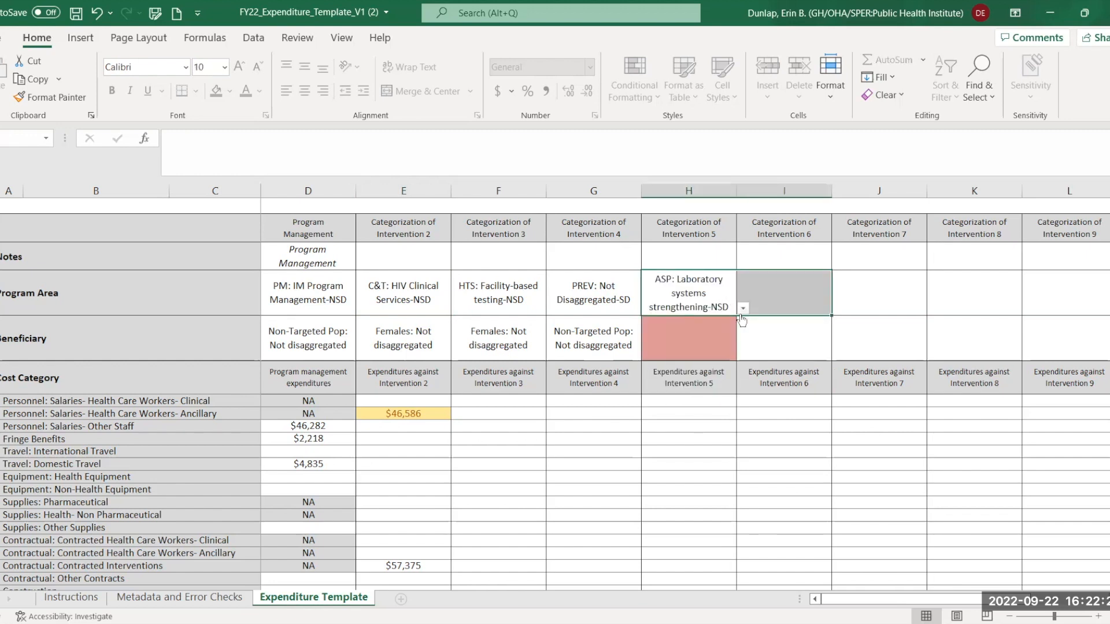
{"action": "left_click", "coordinate": [742, 311]}
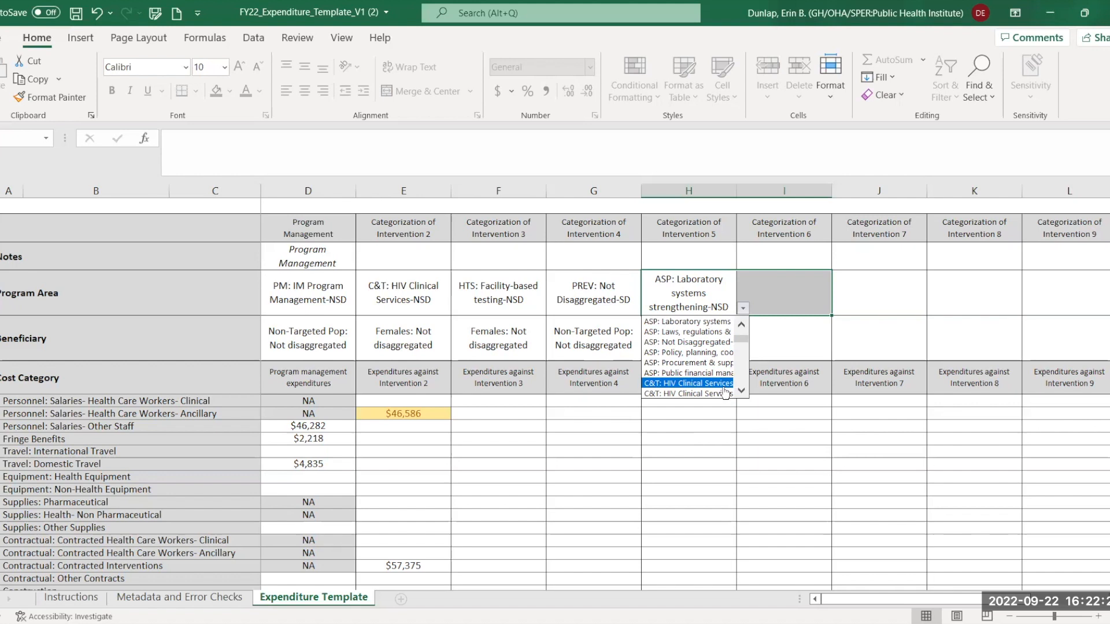
{"action": "left_click", "coordinate": [717, 384]}
Set the Program Area of Intervention 5 to "C&T: HIV Clinical Services-SD" and its Beneficiary to "Females: Adult women"
{"action": "left_click", "coordinate": [743, 309]}
{"action": "scroll", "coordinate": [739, 376], "scroll_direction": "down", "scroll_amount": 5}
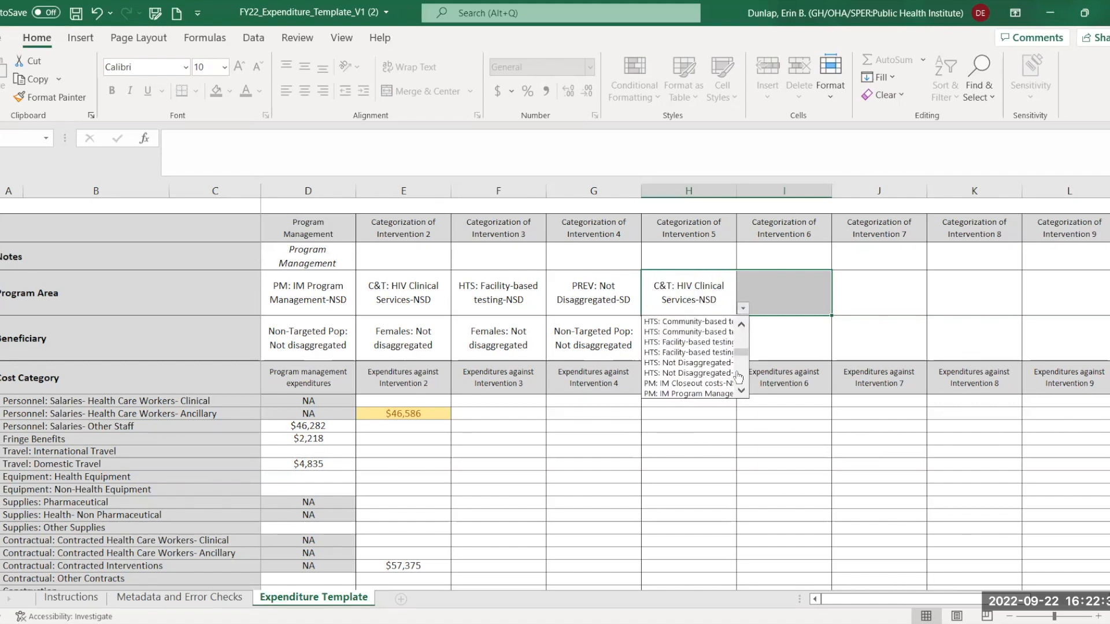
{"action": "scroll", "coordinate": [740, 342], "scroll_direction": "up", "scroll_amount": 4}
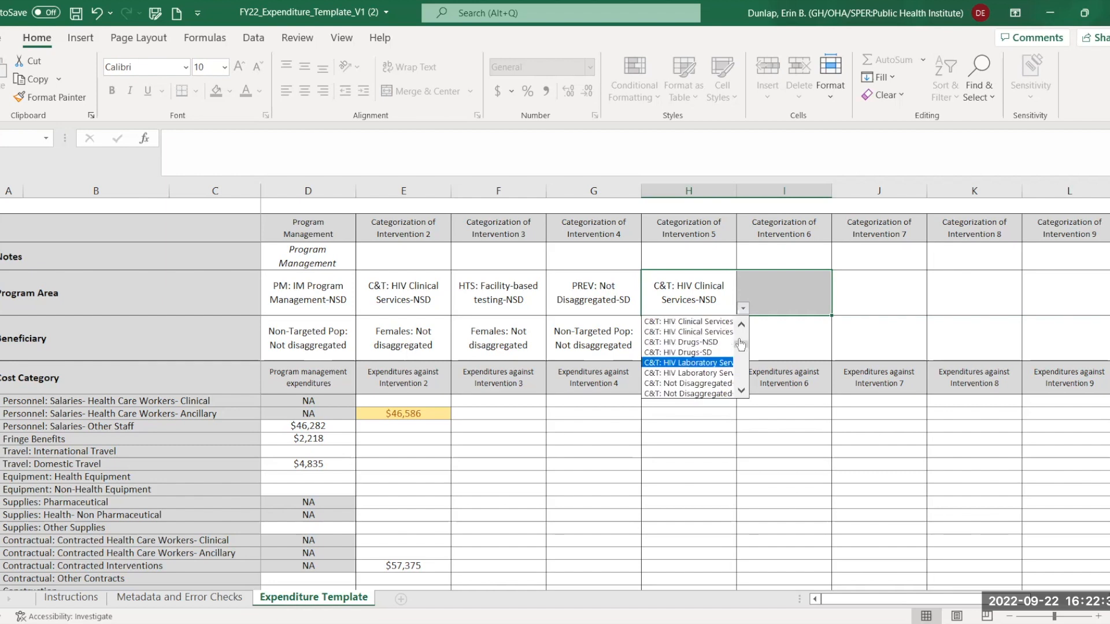
{"action": "left_click", "coordinate": [721, 333]}
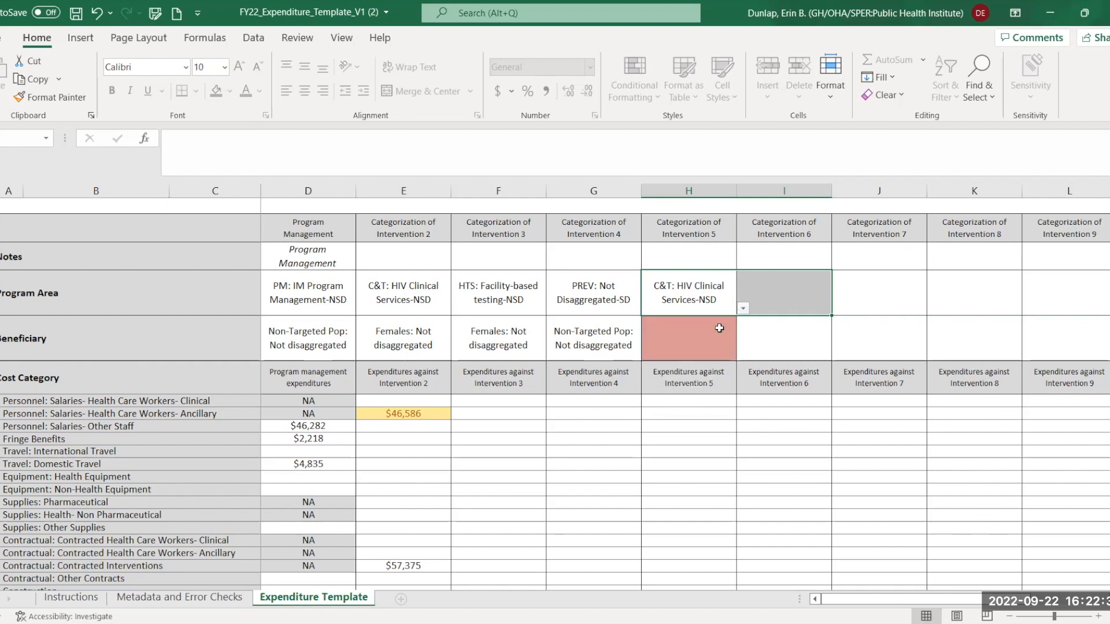
{"action": "left_click", "coordinate": [717, 340]}
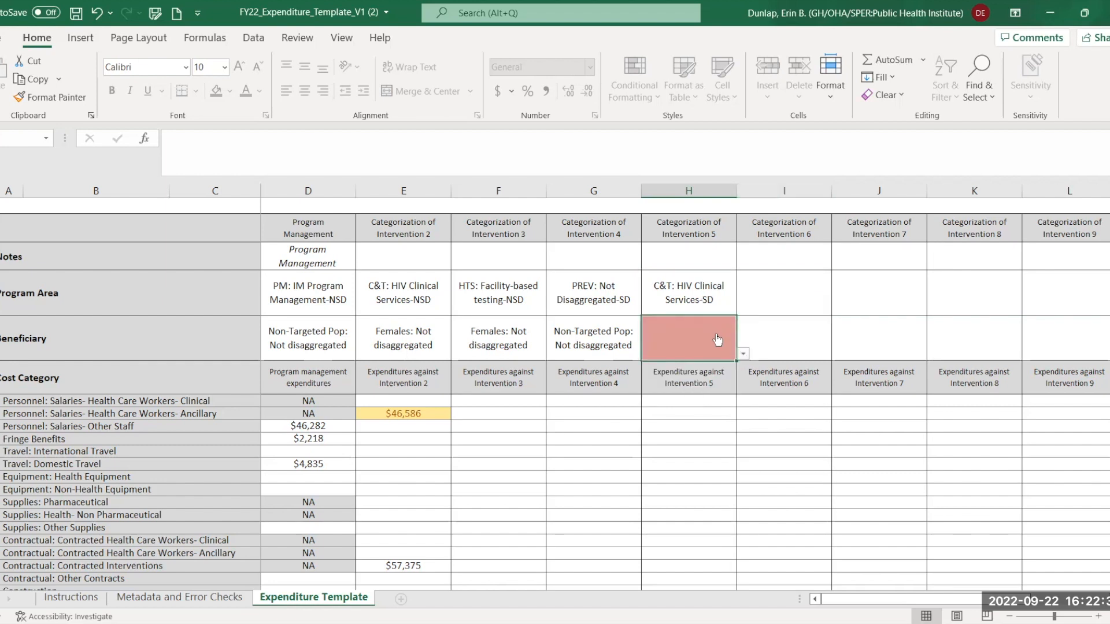
{"action": "left_click", "coordinate": [742, 353]}
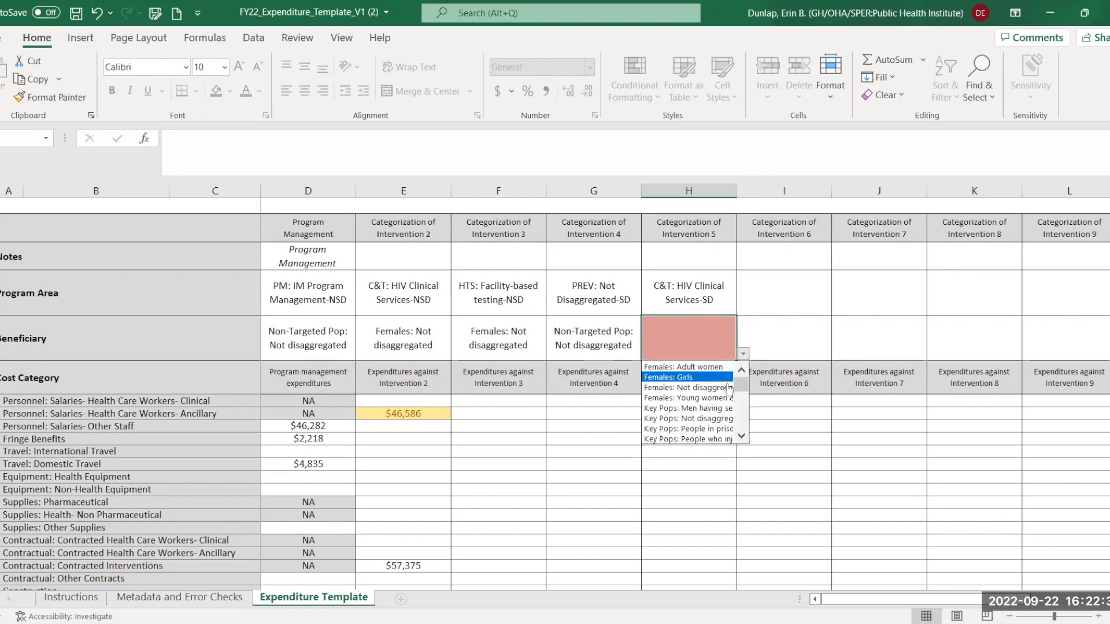
{"action": "left_click", "coordinate": [716, 368]}
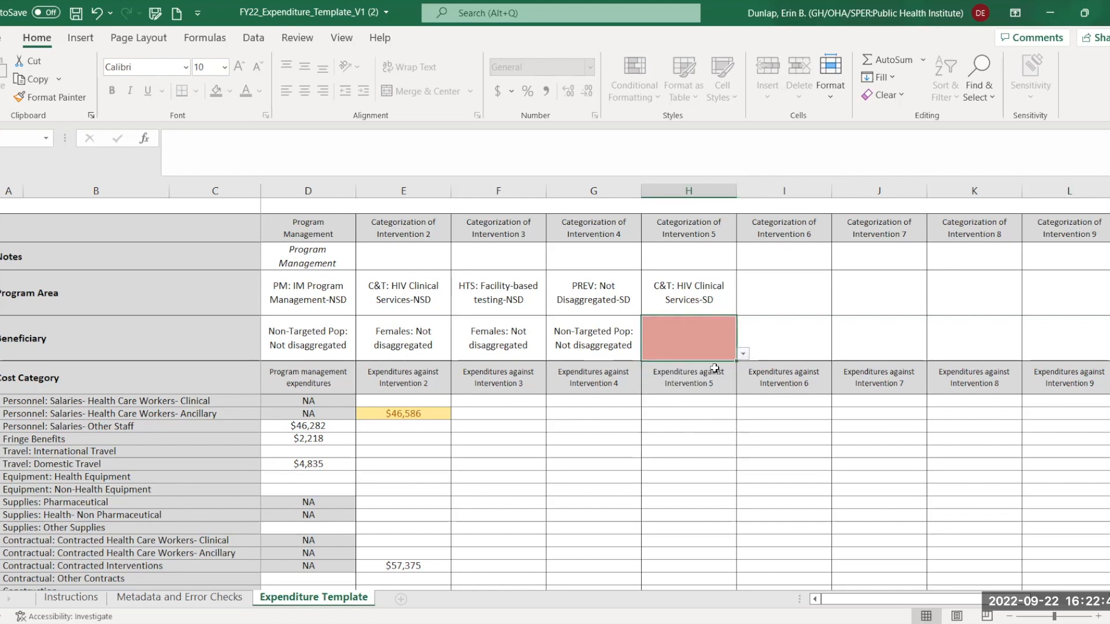
Compare the Intervention 5 column with the Intervention 2 column, focusing on Intervention 5's Program Area and Beneficiary
{"action": "left_click", "coordinate": [696, 191]}
{"action": "left_click", "coordinate": [423, 186], "text": "ctrl"}
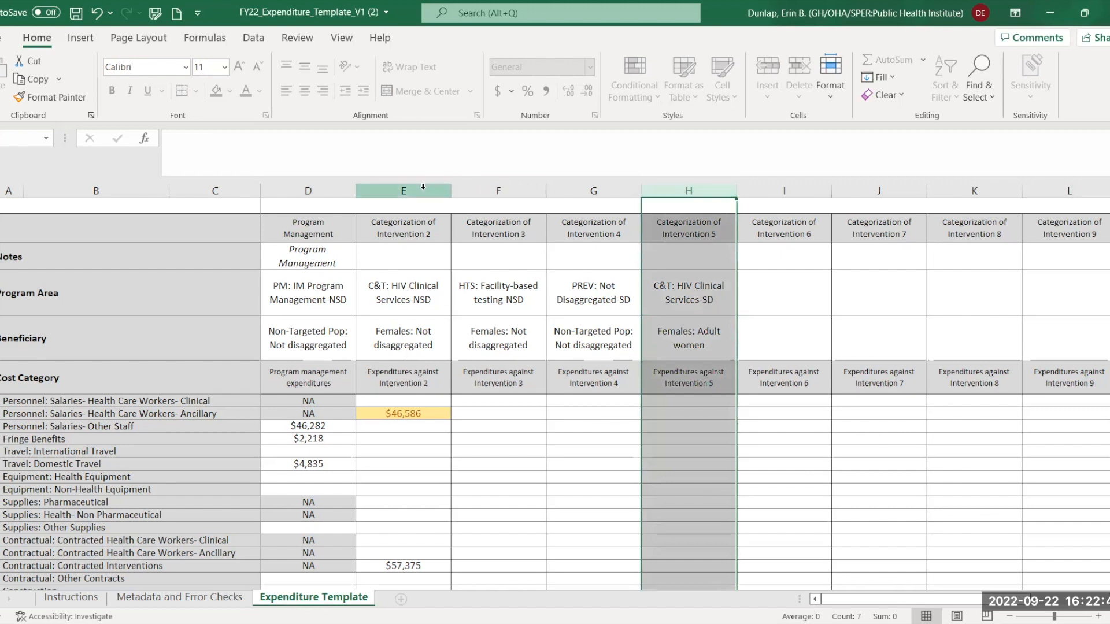
{"action": "left_click", "coordinate": [423, 186]}
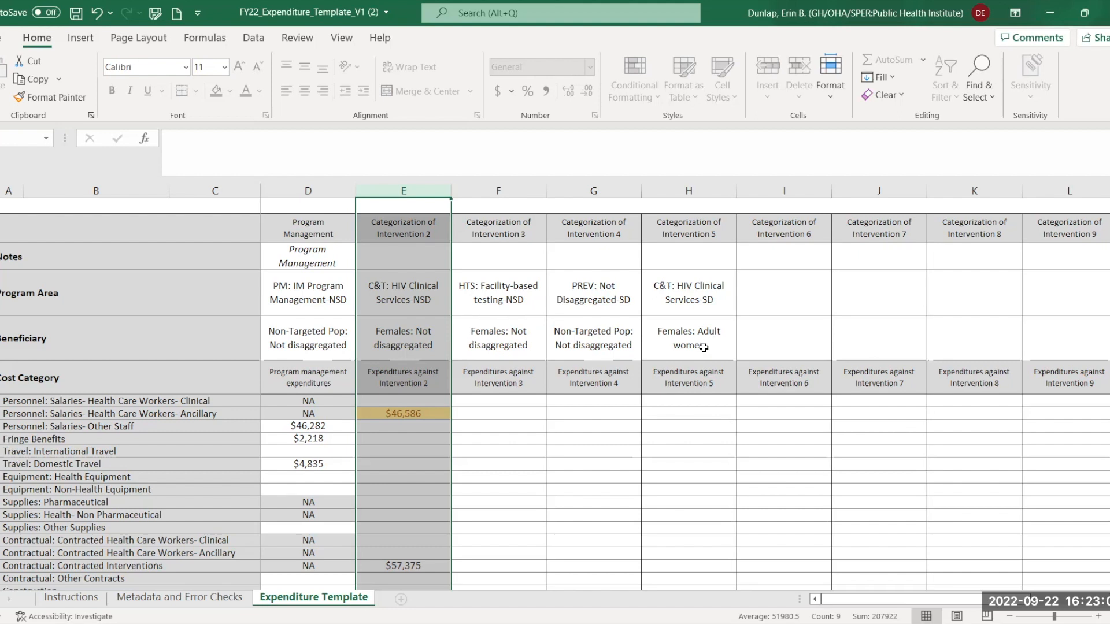
{"action": "left_click_drag", "start_coordinate": [687, 298], "coordinate": [686, 340]}
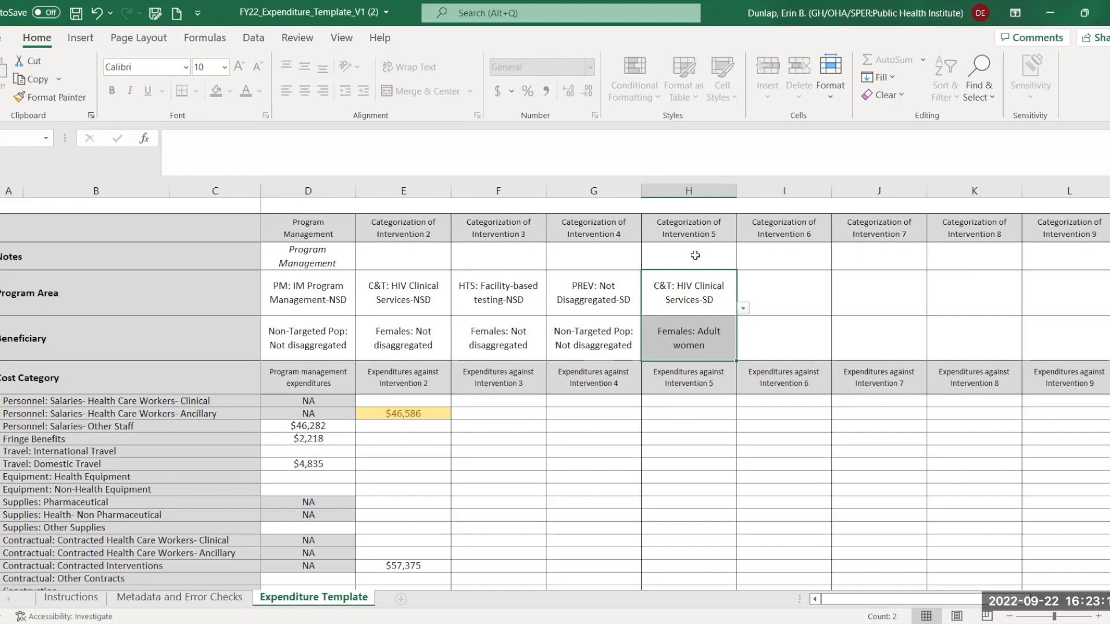
Clear the Program Area and Beneficiary of Intervention 5
{"action": "key", "text": "Delete"}
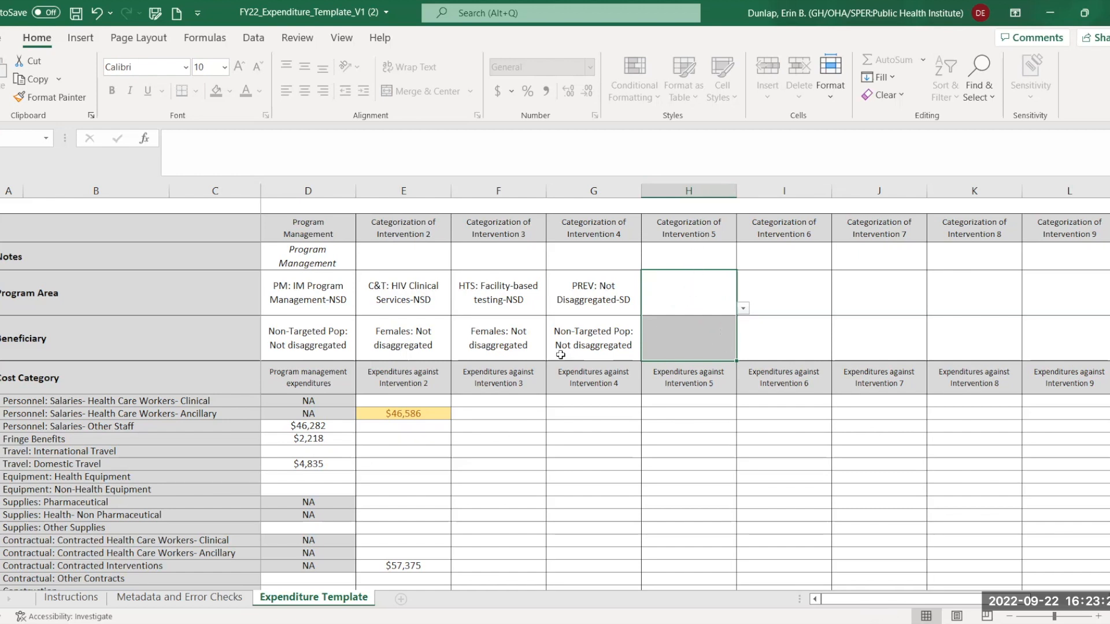
{"action": "left_click", "coordinate": [403, 300]}
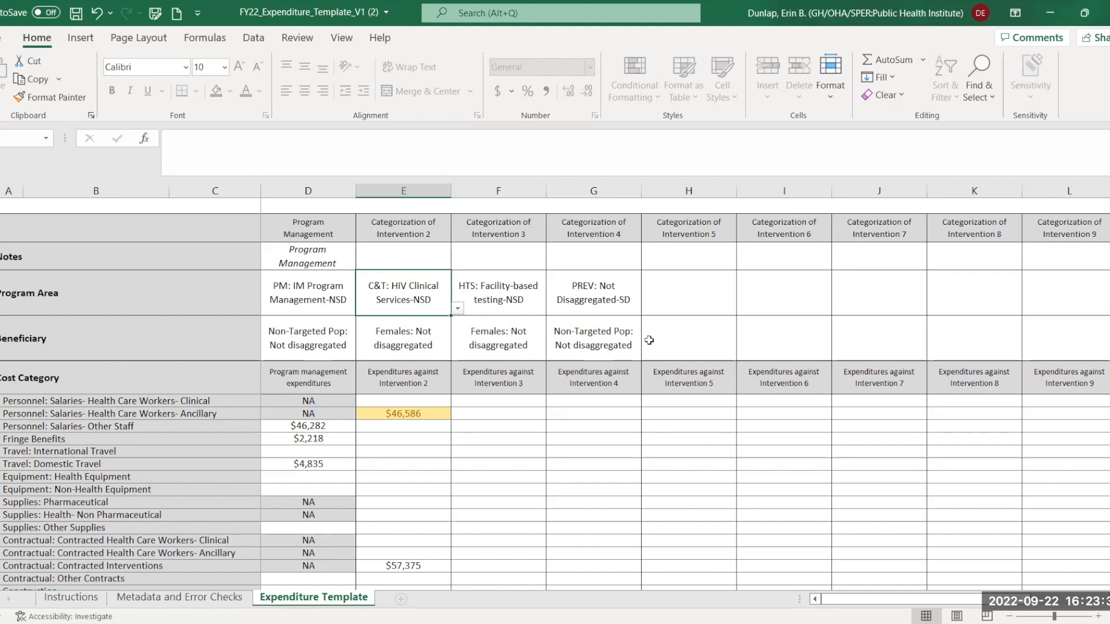
View the last intervention columns through Intervention 35 with the total columns beyond them, and return to the first interventions
{"action": "left_click", "coordinate": [955, 600]}
{"action": "left_click_drag", "start_coordinate": [955, 600], "coordinate": [1054, 602]}
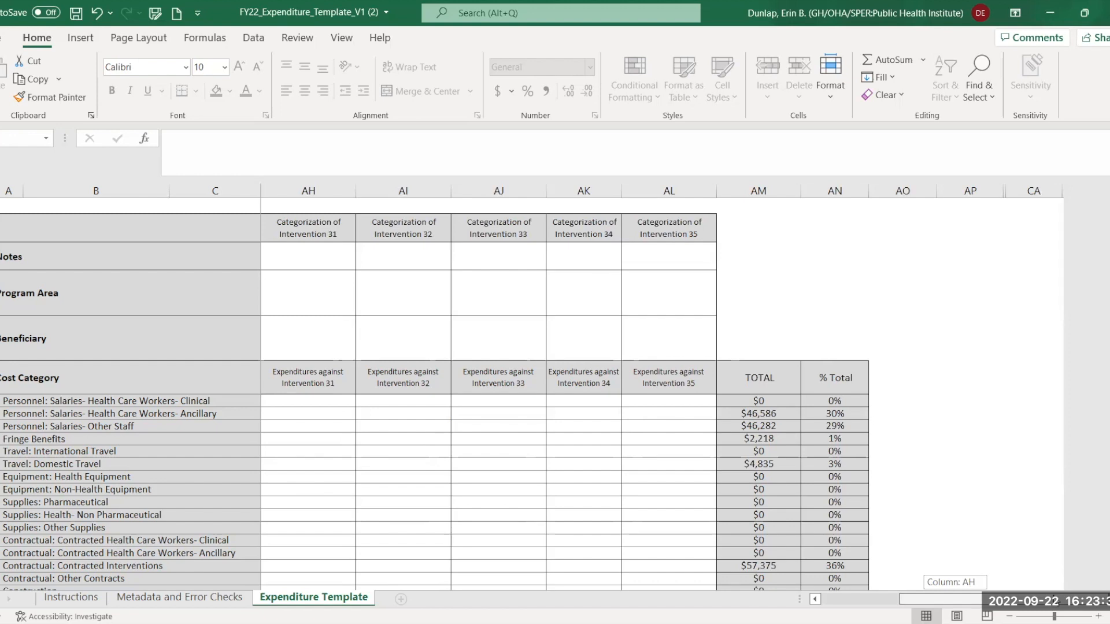
{"action": "left_click_drag", "start_coordinate": [1021, 602], "coordinate": [889, 600]}
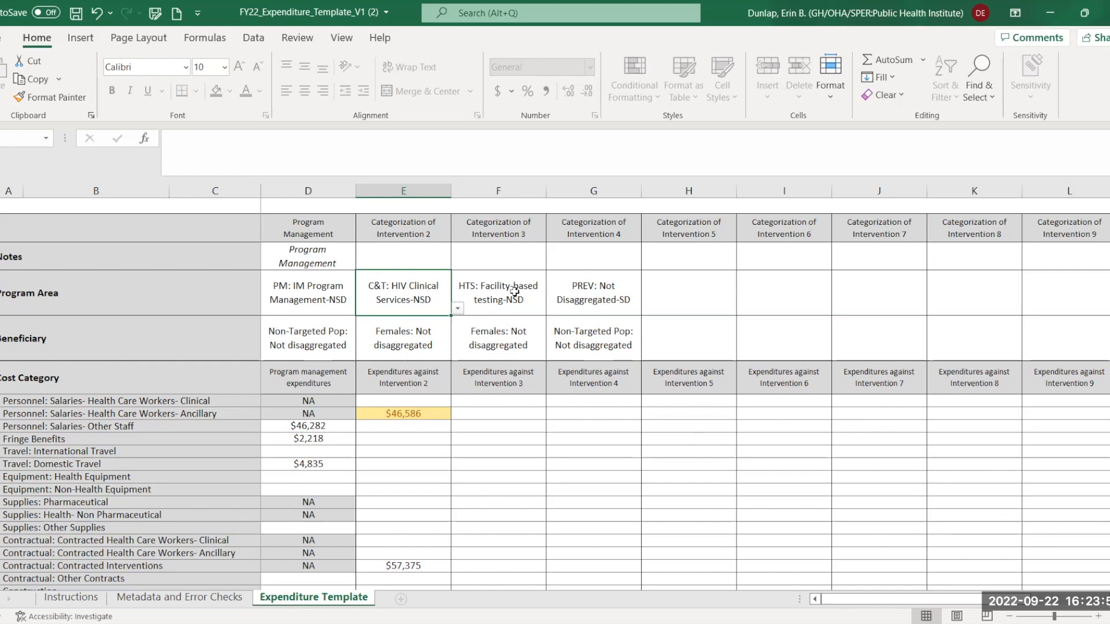
Look through the Program Area cells from Intervention 5 to Intervention 21, and return to the Intervention 2 Program Area
{"action": "left_click", "coordinate": [711, 297]}
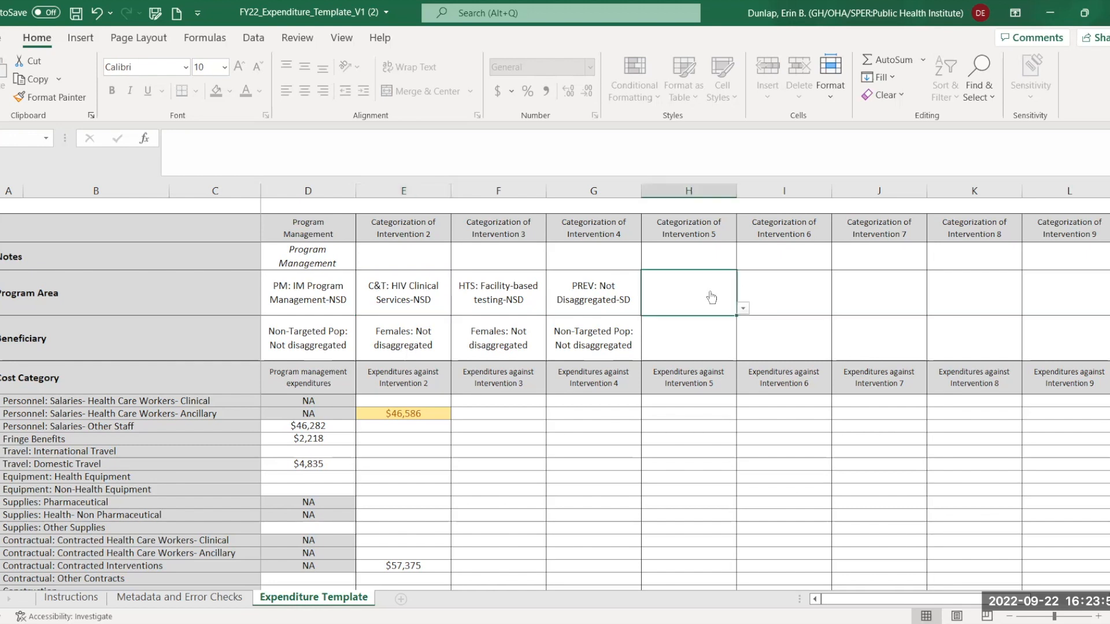
{"action": "key", "text": "Right"}
{"action": "key", "text": "Right"}
{"action": "key", "text": "Right"}
{"action": "key", "text": "Right"}
{"action": "key", "text": "Right"}
{"action": "key", "text": "Right"}
{"action": "key", "text": "Right"}
{"action": "key", "text": "Right"}
{"action": "key", "text": "Right"}
{"action": "key", "text": "Right"}
{"action": "key", "text": "Right"}
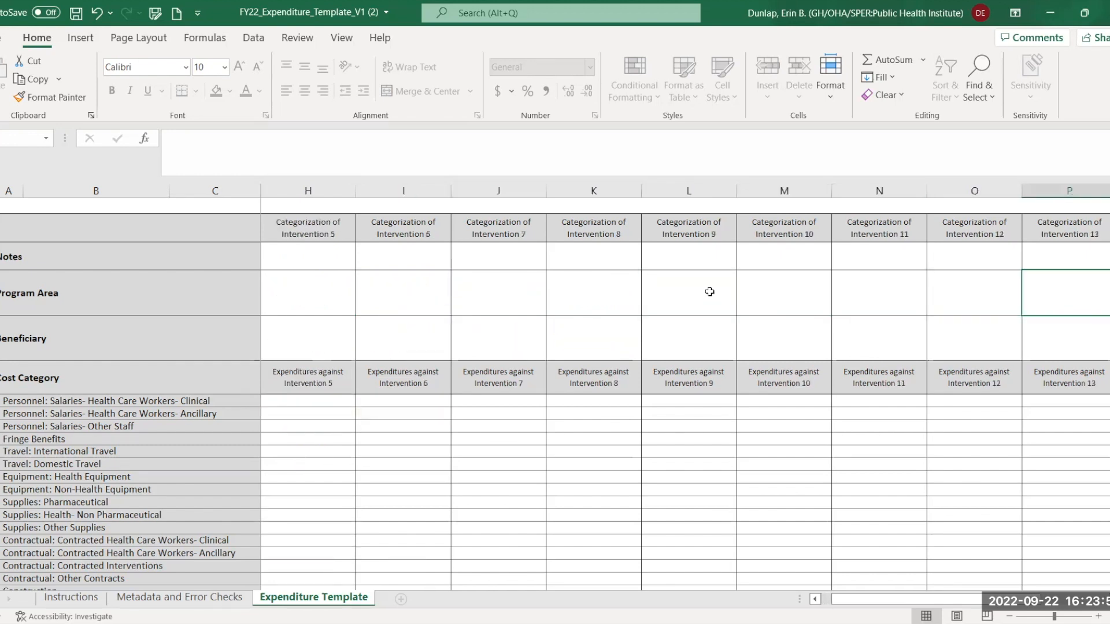
{"action": "key", "text": "Right"}
{"action": "key", "text": "Right"}
{"action": "key", "text": "Right"}
{"action": "key", "text": "Right"}
{"action": "key", "text": "Right"}
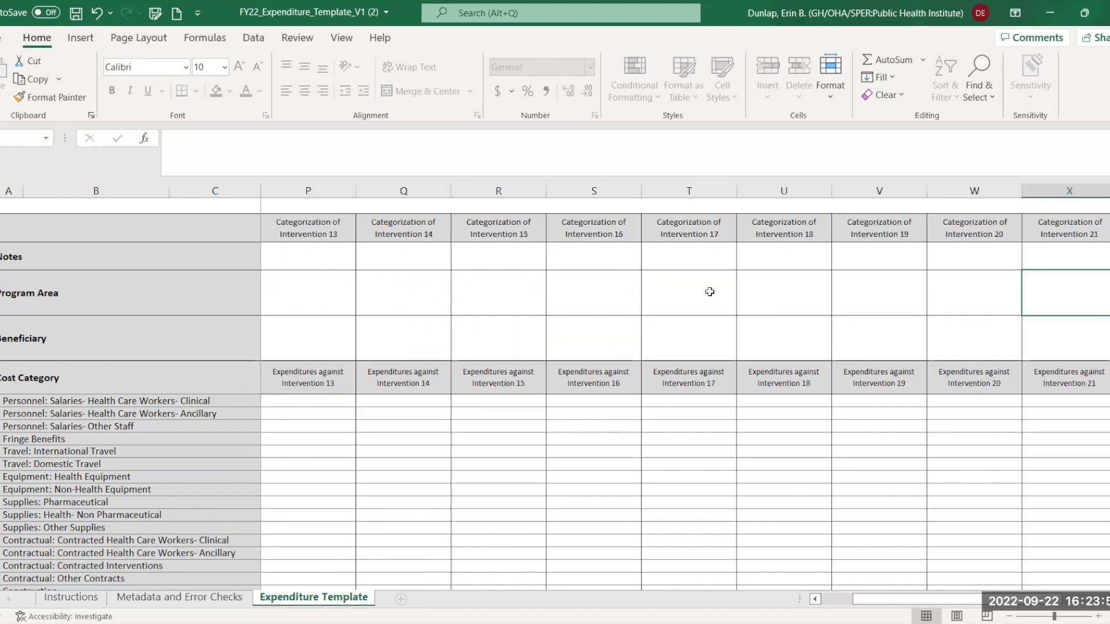
{"action": "key", "text": "Left"}
{"action": "key", "text": "Left"}
{"action": "key", "text": "Left"}
{"action": "key", "text": "Left"}
{"action": "key", "text": "Left"}
{"action": "key", "text": "Left"}
{"action": "key", "text": "Left"}
{"action": "key", "text": "Left"}
{"action": "key", "text": "Left"}
{"action": "key", "text": "Left"}
{"action": "key", "text": "Left"}
{"action": "key", "text": "Left"}
{"action": "key", "text": "Left"}
{"action": "key", "text": "Left"}
{"action": "key", "text": "Left"}
{"action": "key", "text": "Left"}
{"action": "key", "text": "Left"}
{"action": "key", "text": "Left"}
{"action": "key", "text": "Left"}
{"action": "key", "text": "Left"}
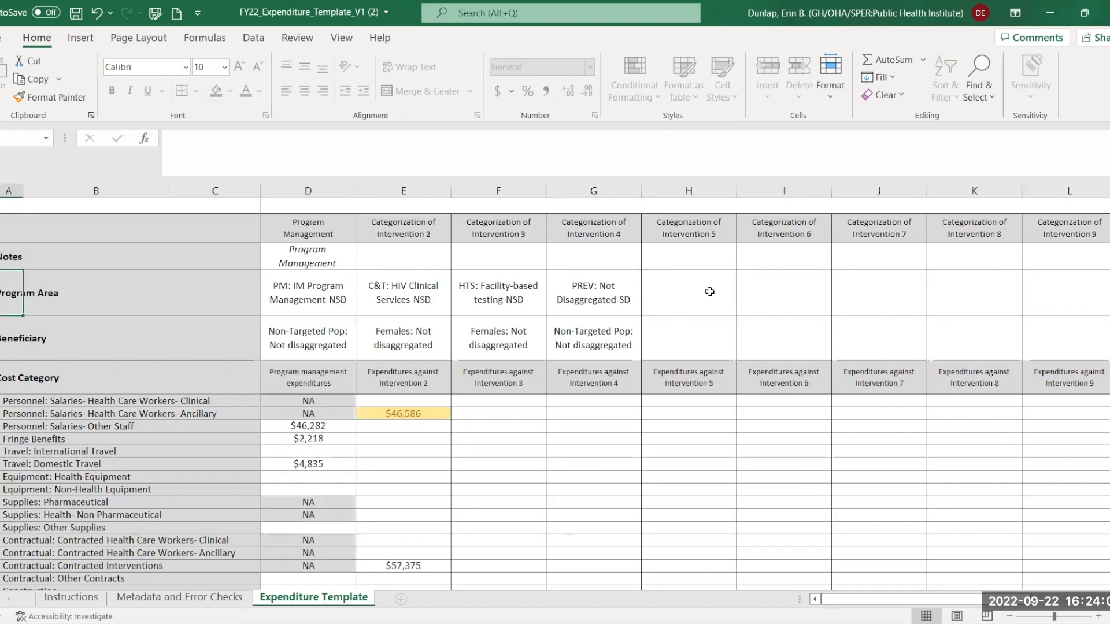
{"action": "key", "text": "Right"}
{"action": "key", "text": "Right"}
{"action": "key", "text": "Right"}
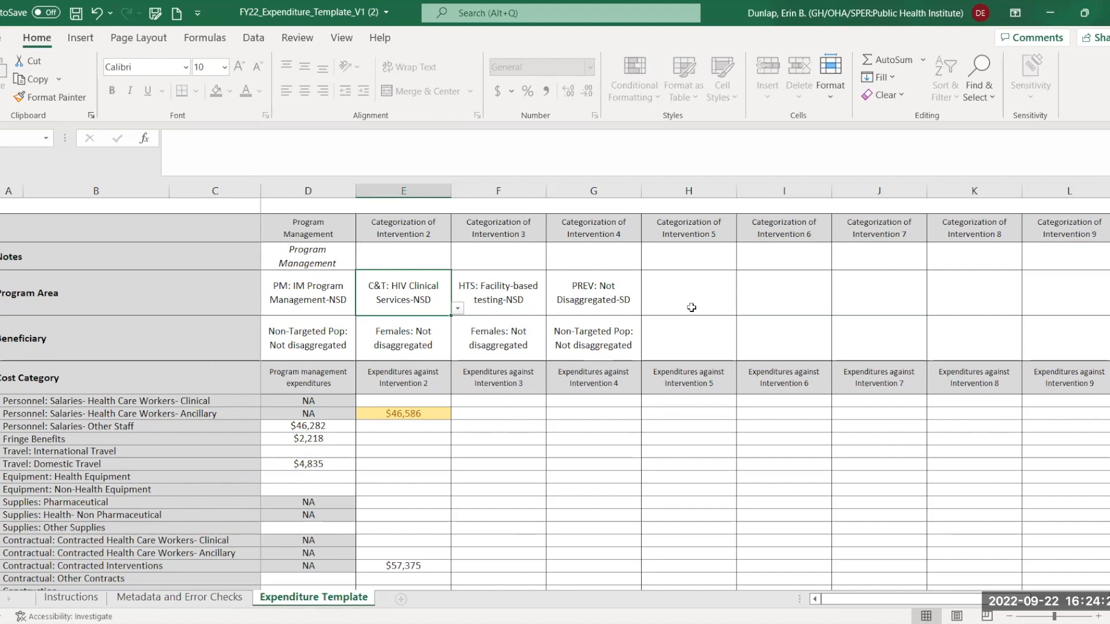
Examine the highlighted ancillary salaries entry and the whole Intervention 2 column
{"action": "left_click", "coordinate": [417, 417]}
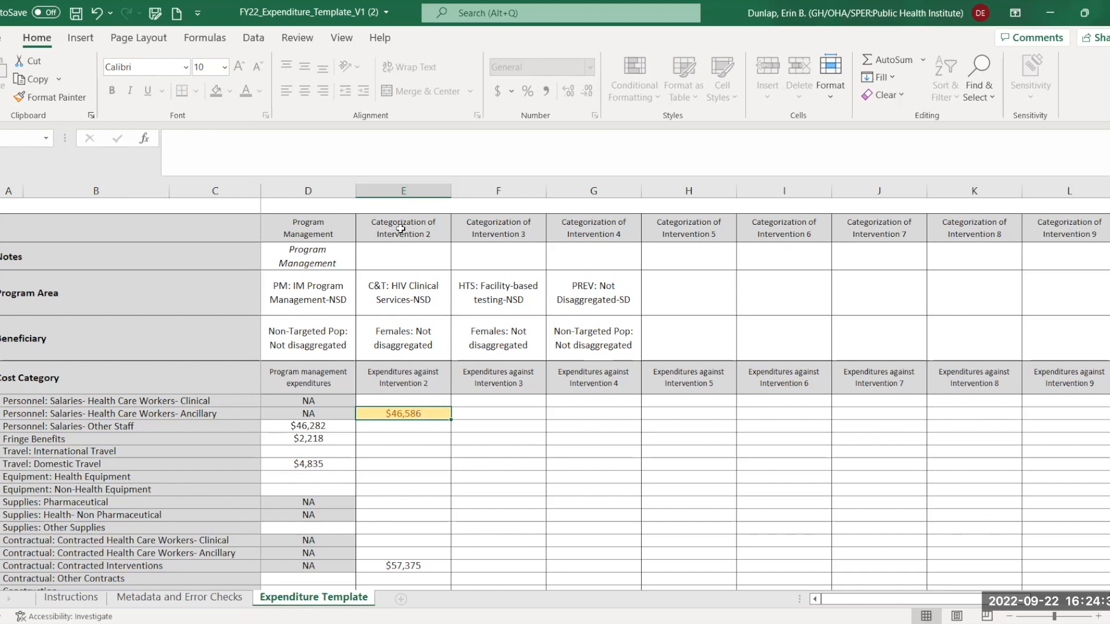
{"action": "left_click", "coordinate": [391, 190]}
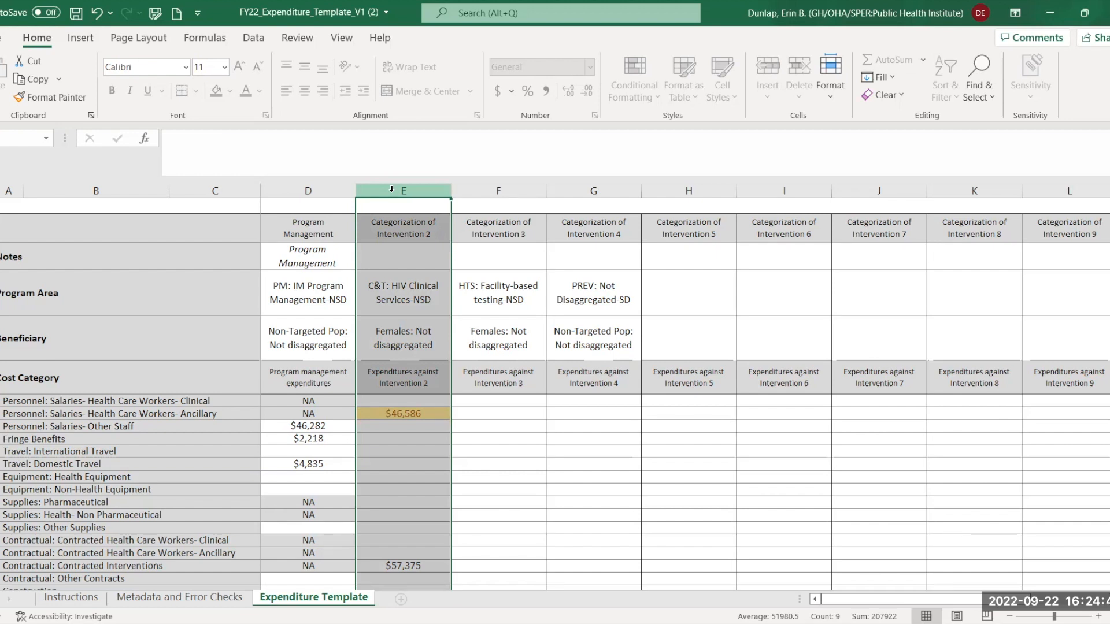
{"action": "left_click", "coordinate": [418, 450]}
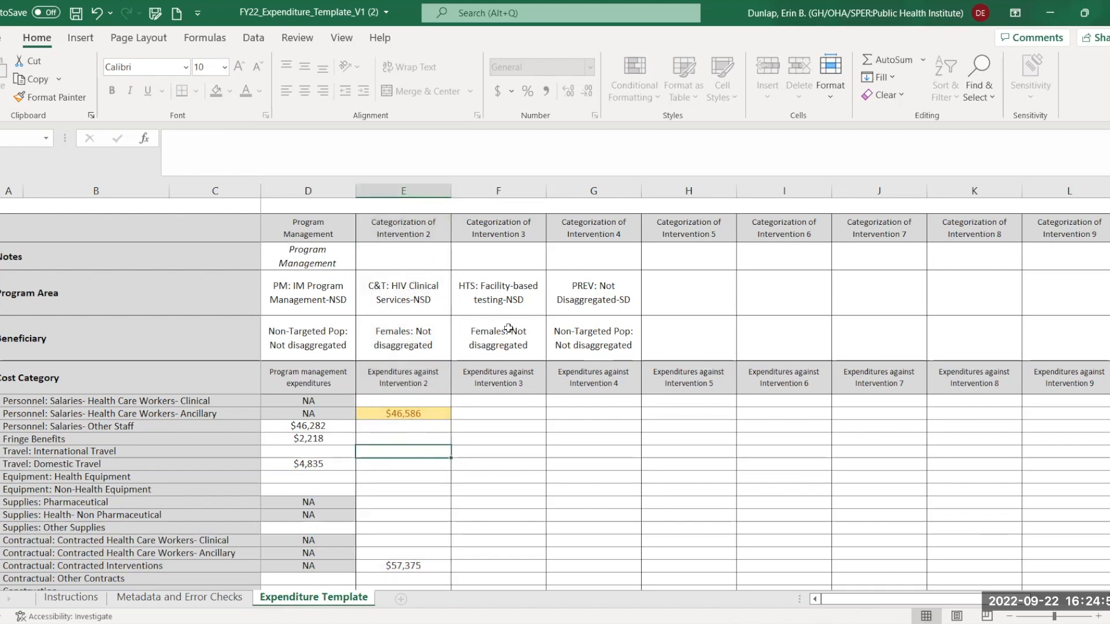
Clear the Beneficiary of Intervention 3 to trigger the missing-entry highlight
{"action": "left_click", "coordinate": [524, 336]}
{"action": "key", "text": "Delete"}
{"action": "left_click", "coordinate": [578, 409]}
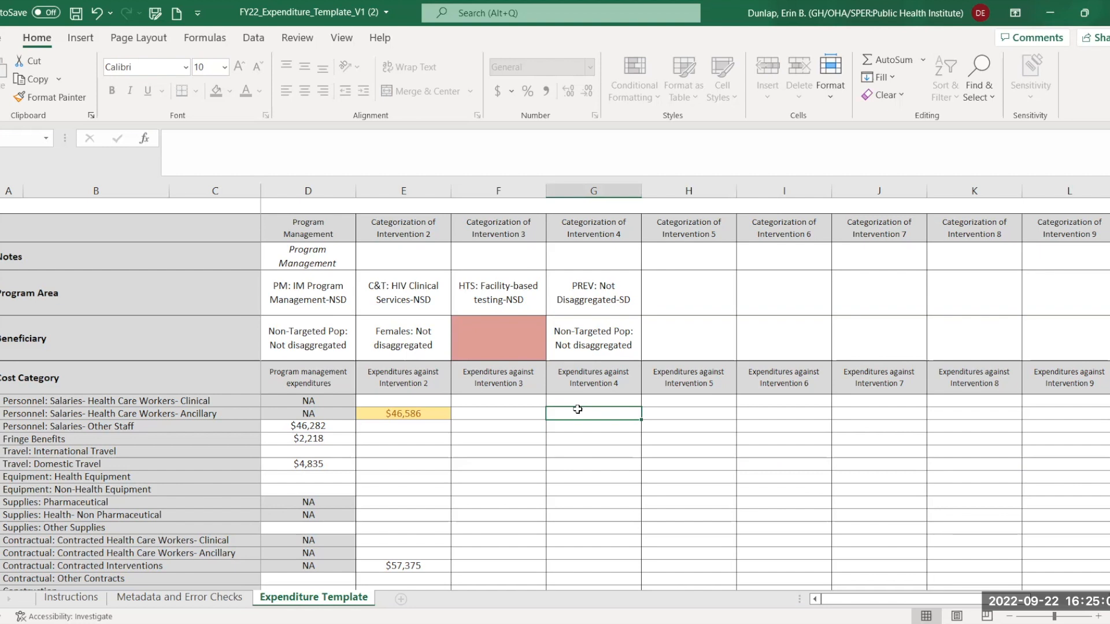
Compare the Program Area and Beneficiary cells of Intervention 3 with those of Intervention 4
{"action": "left_click", "coordinate": [502, 349]}
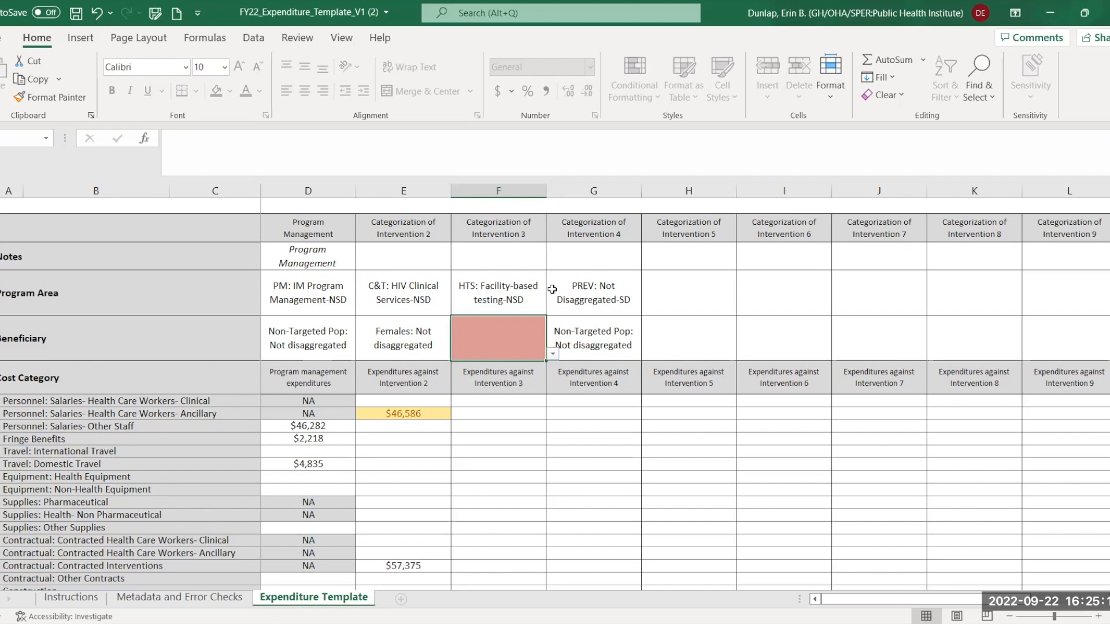
{"action": "left_click", "coordinate": [615, 299]}
{"action": "left_click", "coordinate": [624, 338]}
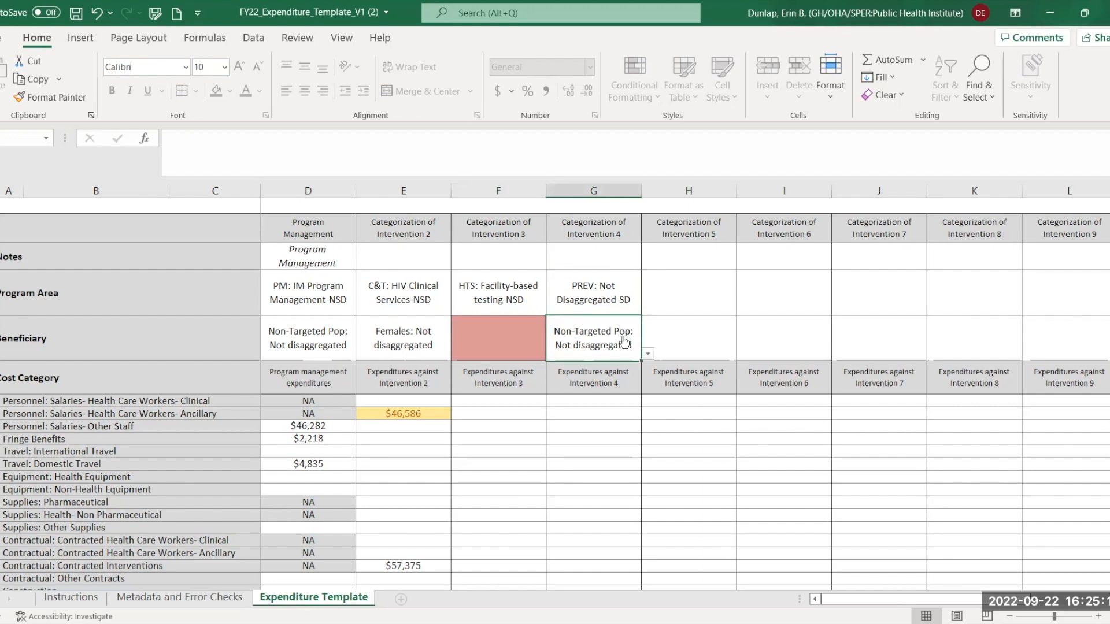
{"action": "left_click", "coordinate": [503, 300]}
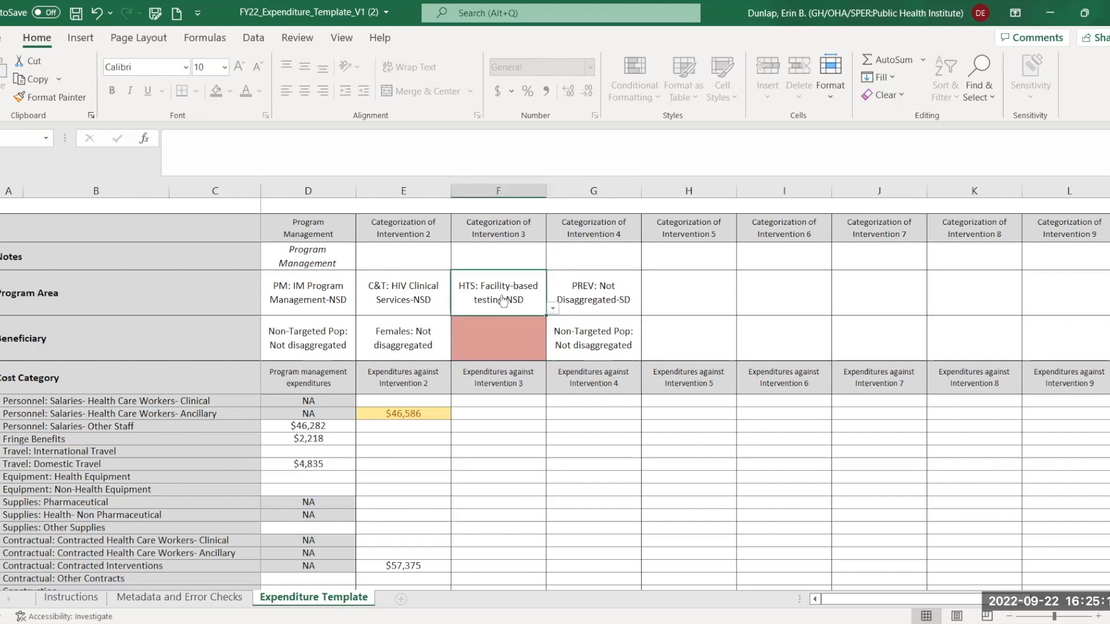
Enter Intervention 3 expenditures: $452,596 for other staff salaries, $4,626,498 for international travel, $3,575 for domestic travel and $46,236,458 for health equipment
{"action": "left_click", "coordinate": [519, 429]}
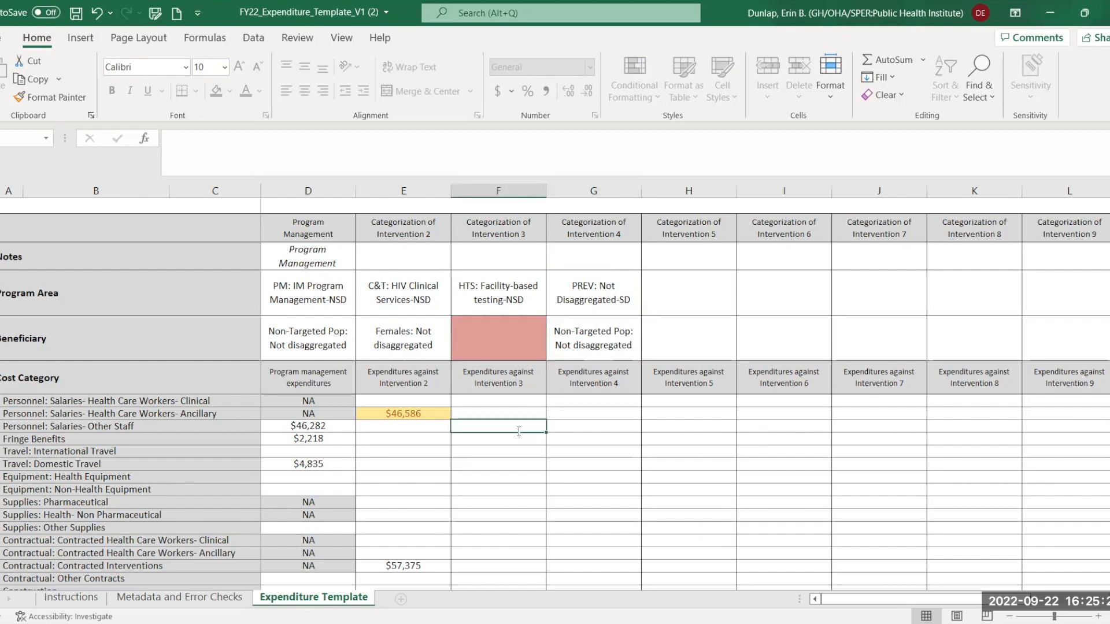
{"action": "type", "text": "452596"}
{"action": "key", "text": "Return"}
{"action": "type", "text": "4626498"}
{"action": "key", "text": "Return"}
{"action": "type", "text": "3575"}
{"action": "key", "text": "Return"}
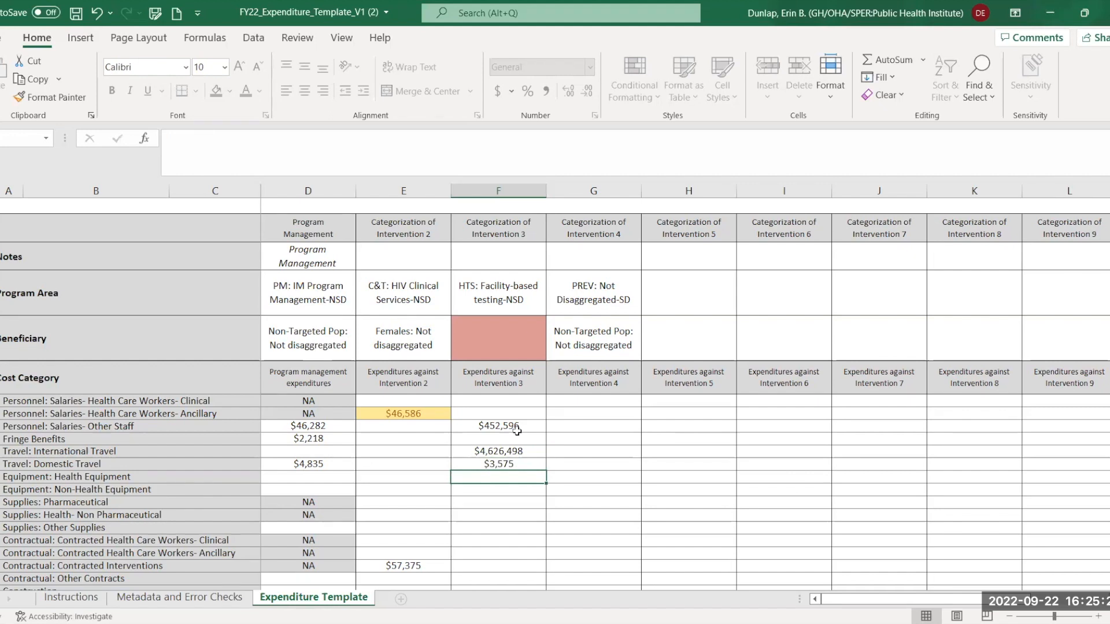
{"action": "type", "text": "46236458"}
{"action": "key", "text": "Return"}
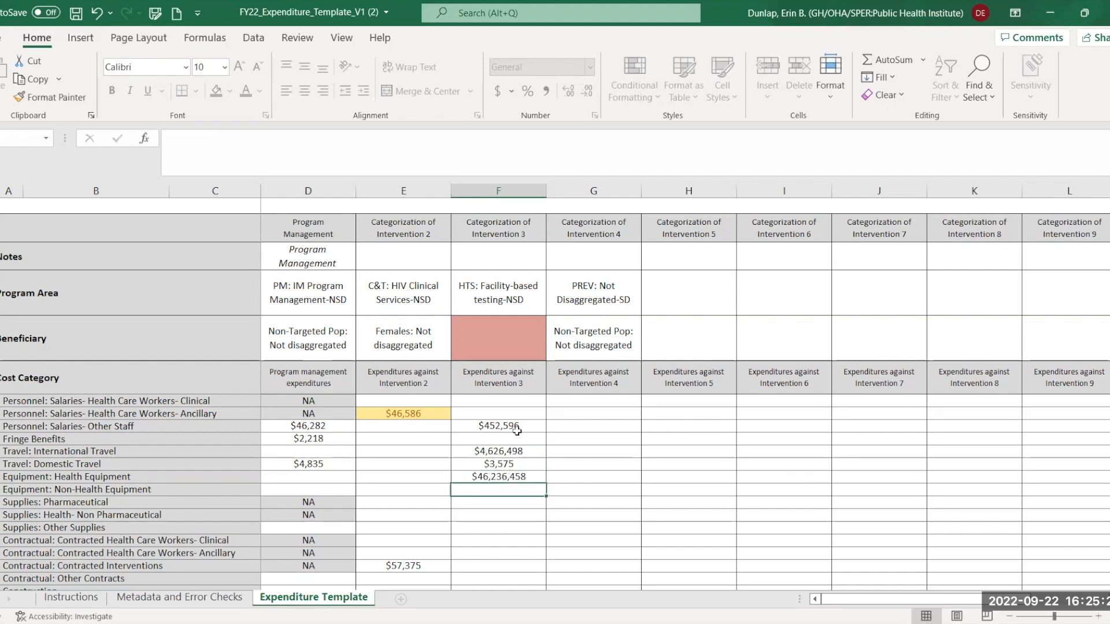
Set the Beneficiary of Intervention 3 to "Females: Not disaggregated"
{"action": "left_click", "coordinate": [508, 192]}
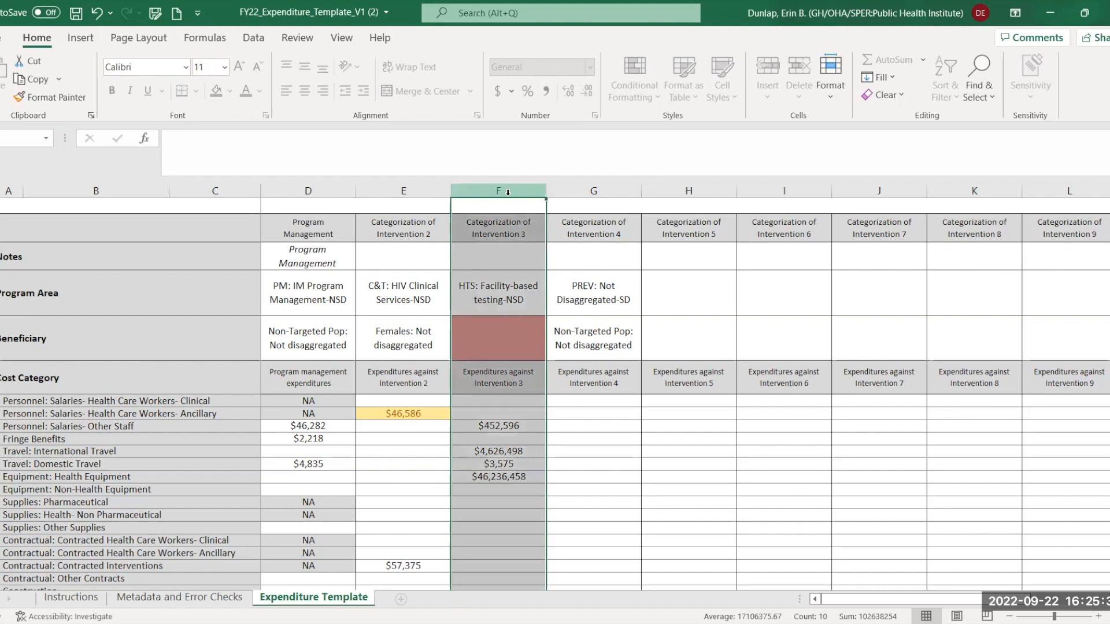
{"action": "left_click", "coordinate": [523, 350]}
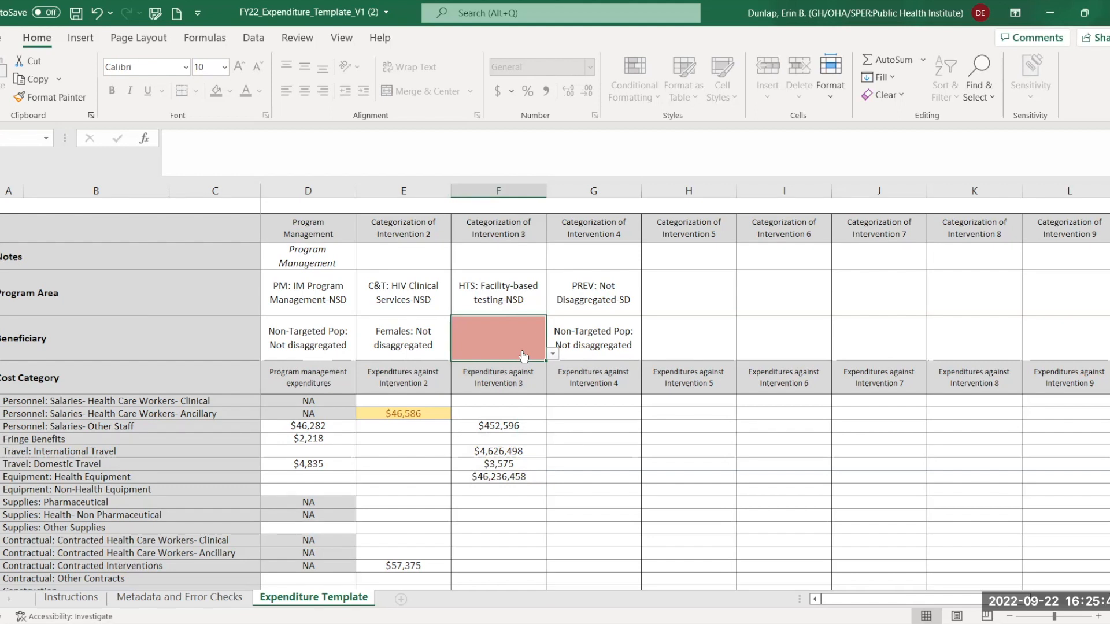
{"action": "left_click", "coordinate": [551, 355]}
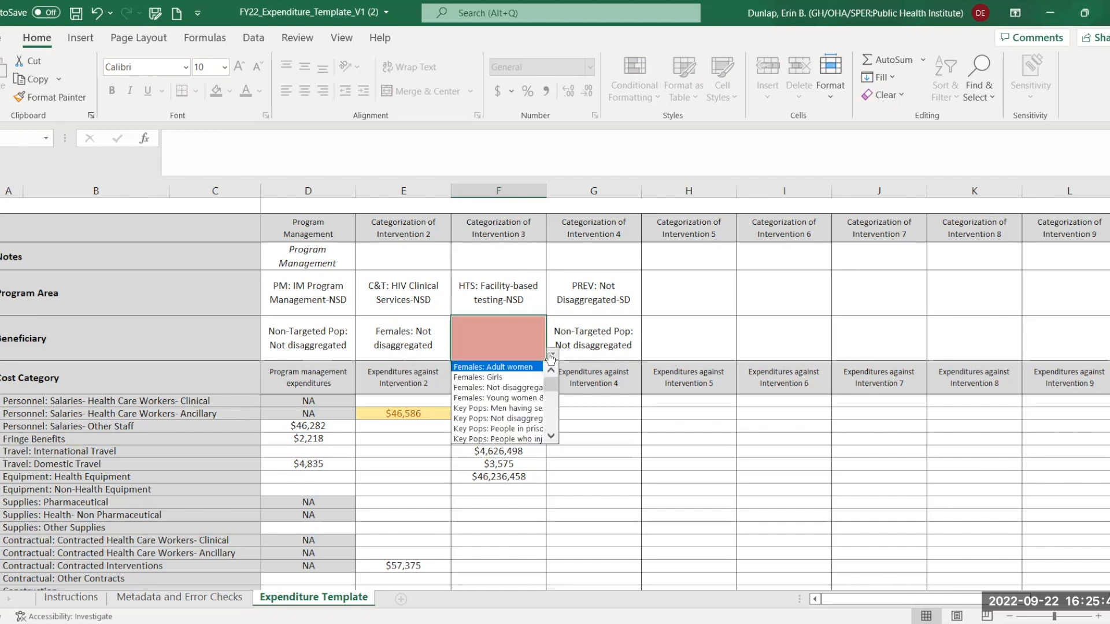
{"action": "left_click", "coordinate": [526, 389]}
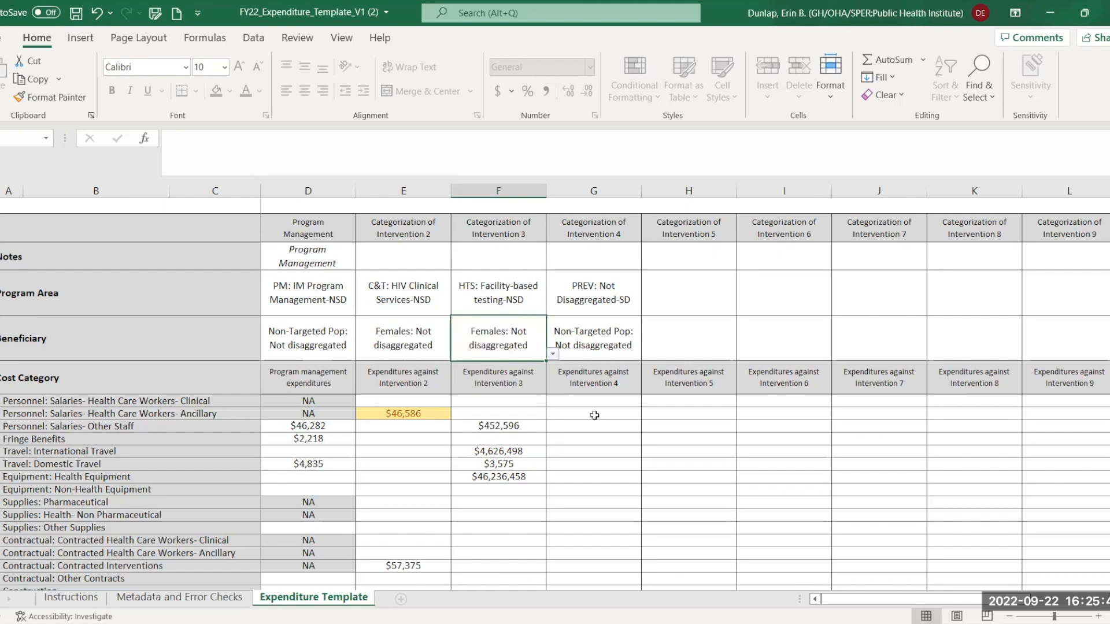
{"action": "left_click", "coordinate": [599, 462]}
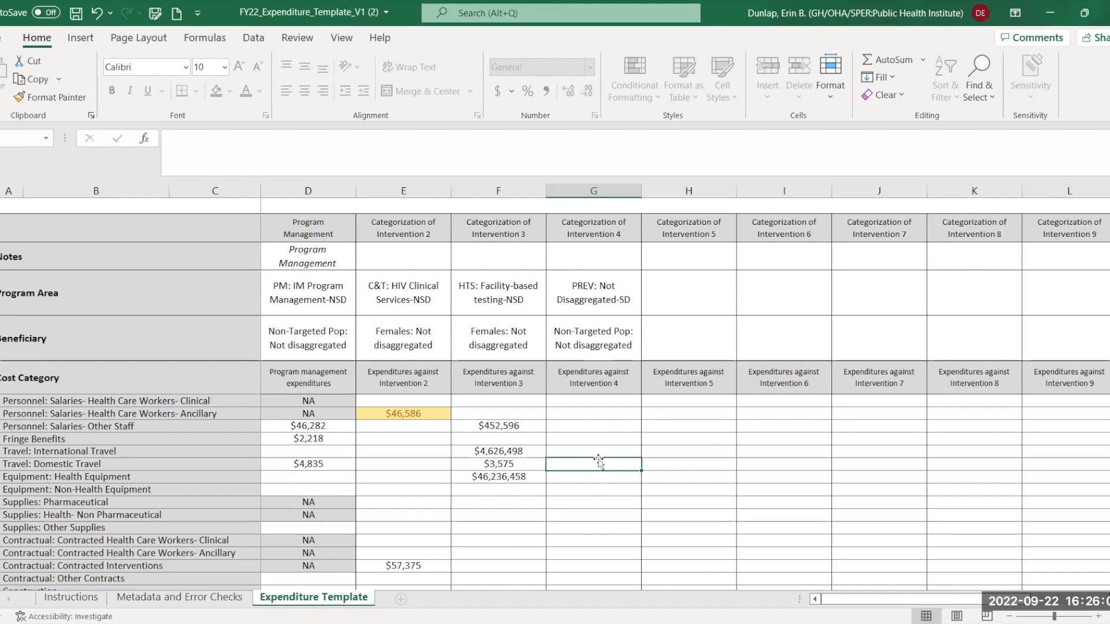
Remove the Beneficiary from Intervention 3, keeping its Program Area and expenditures
{"action": "left_click", "coordinate": [513, 347]}
{"action": "key", "text": "Delete"}
{"action": "left_click", "coordinate": [609, 440]}
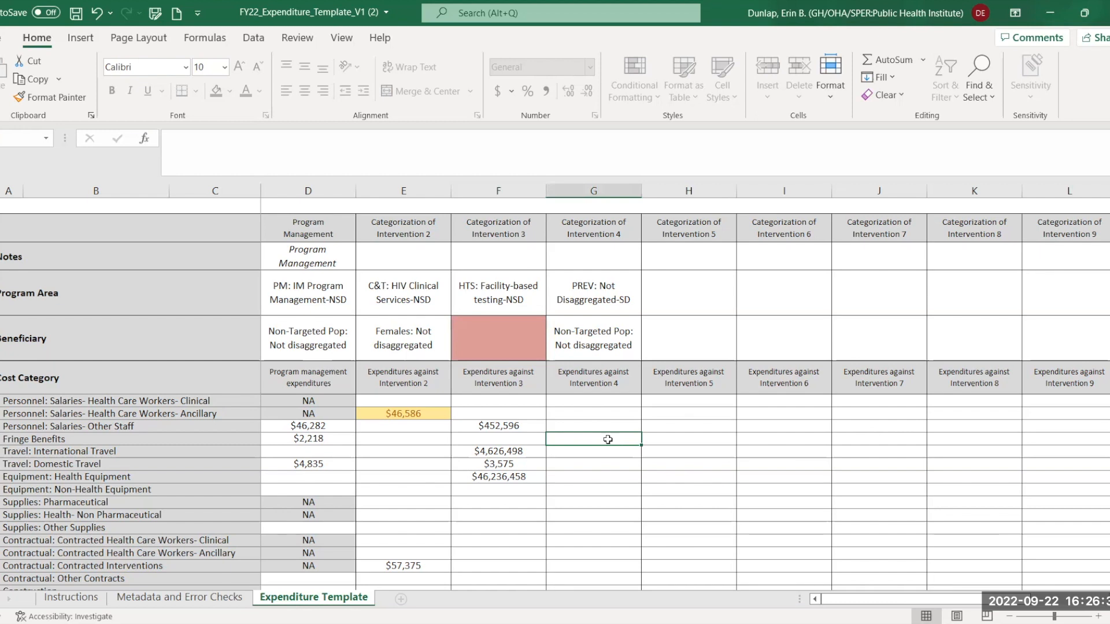
Open the Metadata and Error Checks sheet and go to the checks on intervention definitions and unlikely combinations
{"action": "left_click", "coordinate": [154, 599]}
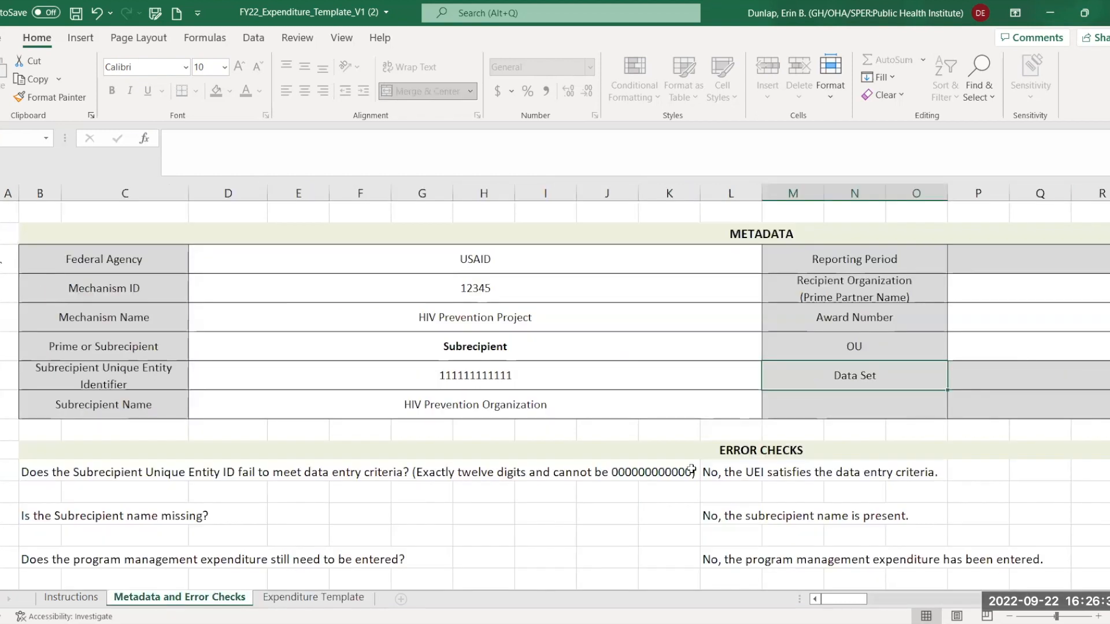
{"action": "scroll", "coordinate": [698, 469], "scroll_direction": "down", "scroll_amount": 2}
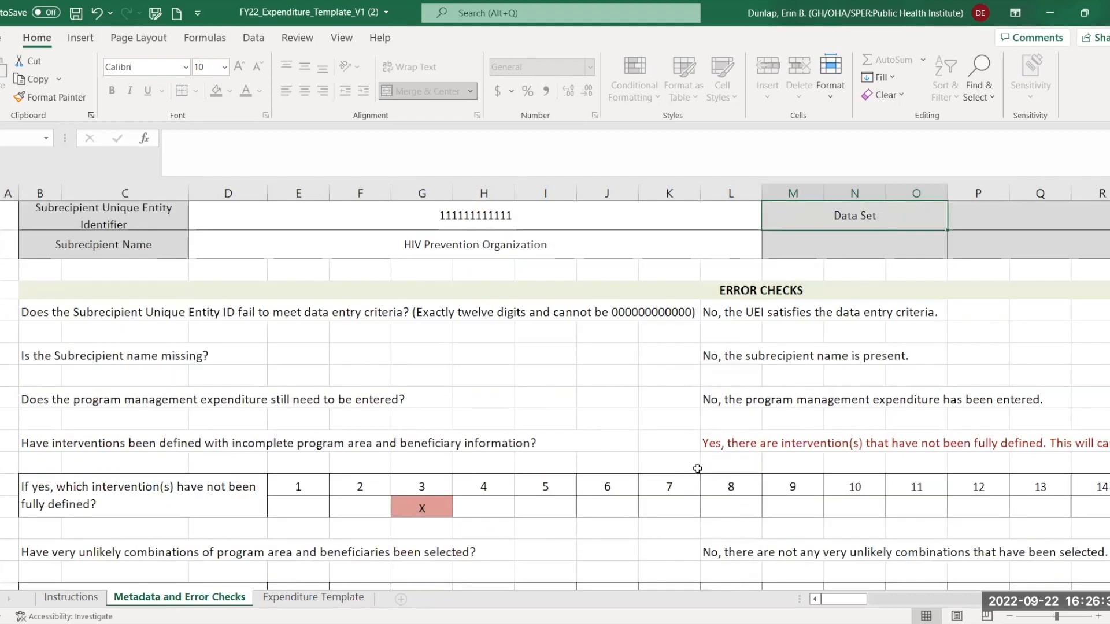
{"action": "scroll", "coordinate": [698, 469], "scroll_direction": "down", "scroll_amount": 3}
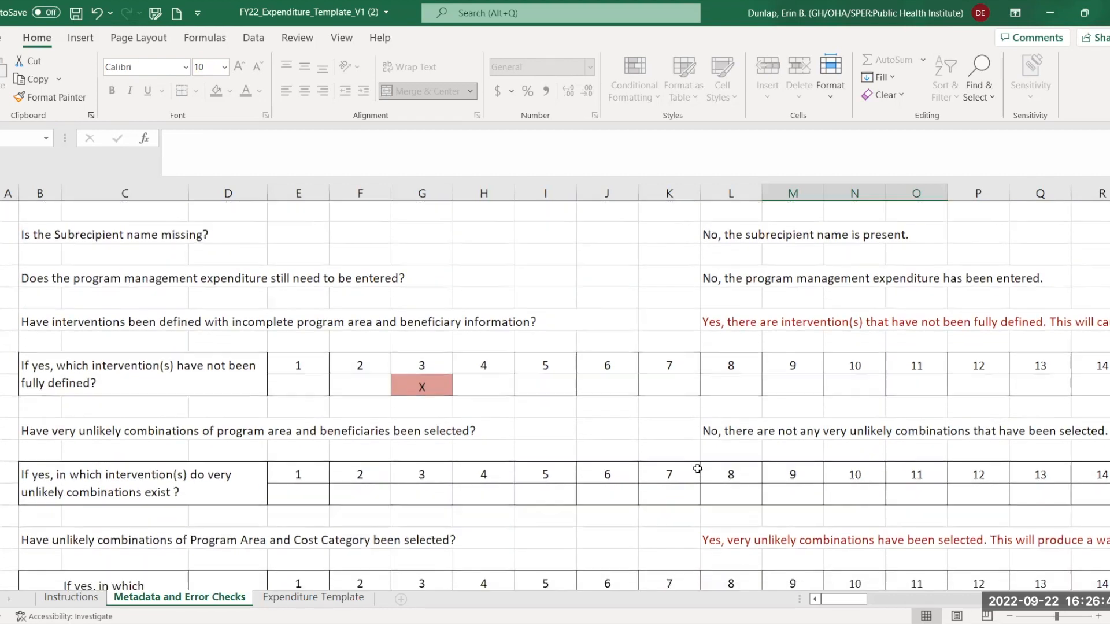
{"action": "scroll", "coordinate": [698, 469], "scroll_direction": "down", "scroll_amount": 1}
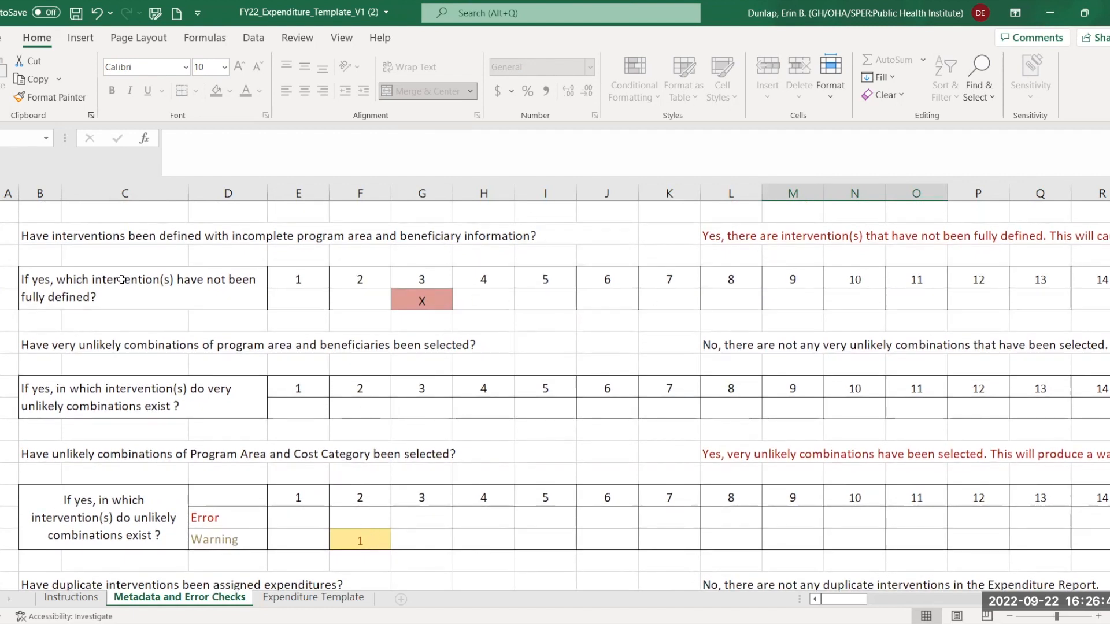
Read the full results for incomplete Program Area and Beneficiary information and for unlikely Program Area and Cost Category combinations
{"action": "left_click", "coordinate": [33, 236]}
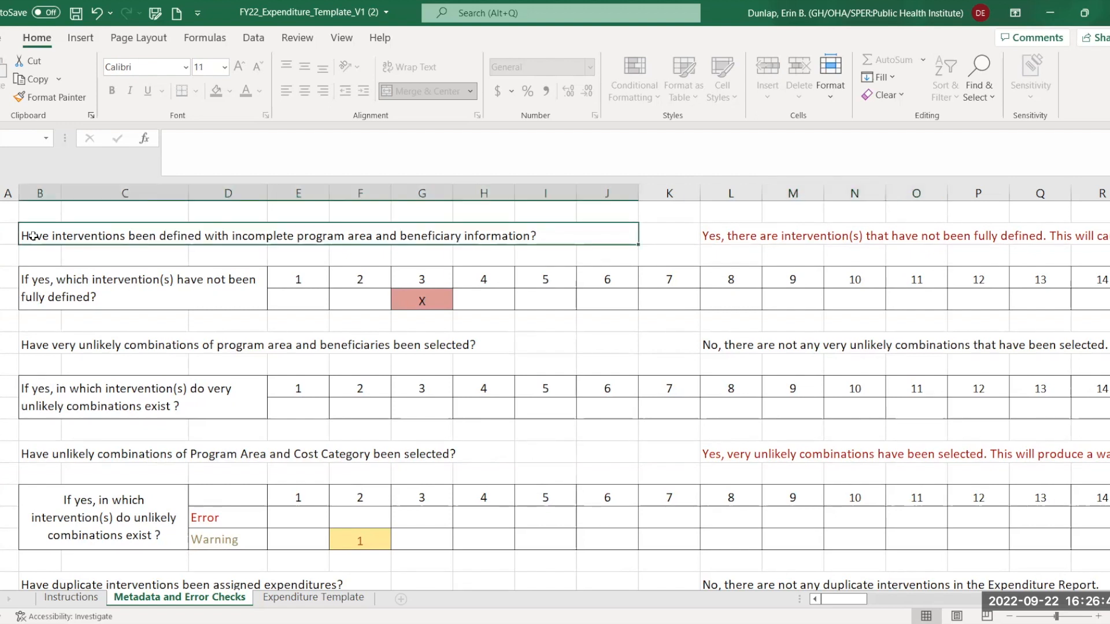
{"action": "key", "text": "Right"}
{"action": "key", "text": "Right"}
{"action": "key", "text": "Right"}
{"action": "key", "text": "Right"}
{"action": "key", "text": "Right"}
{"action": "key", "text": "Right"}
{"action": "key", "text": "Right"}
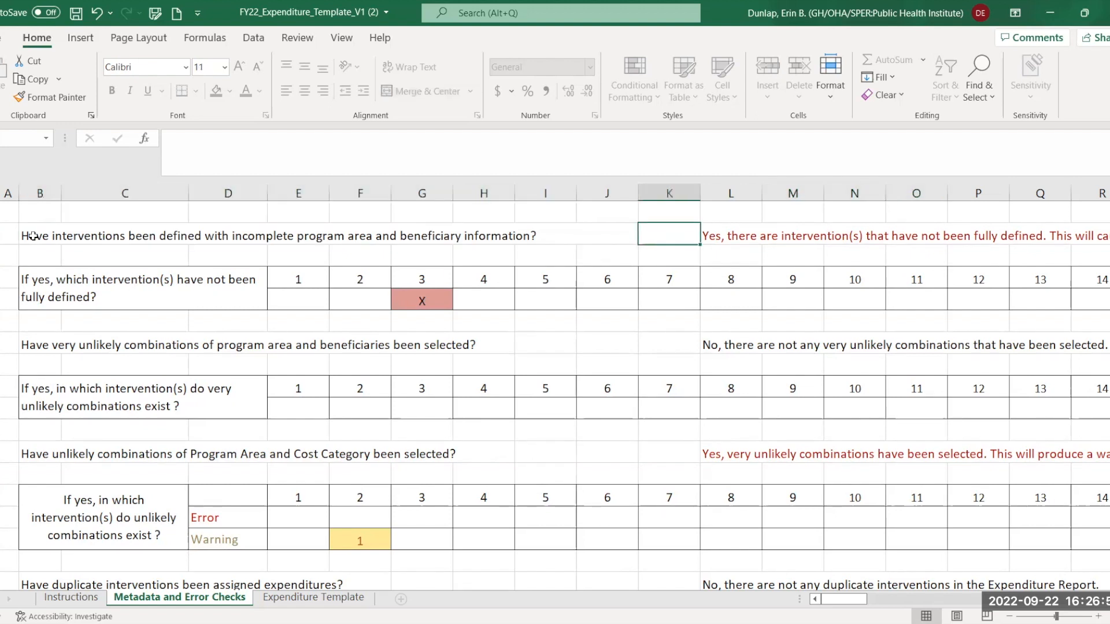
{"action": "key", "text": "Right"}
{"action": "key", "text": "Right"}
{"action": "key", "text": "Right"}
{"action": "key", "text": "Right"}
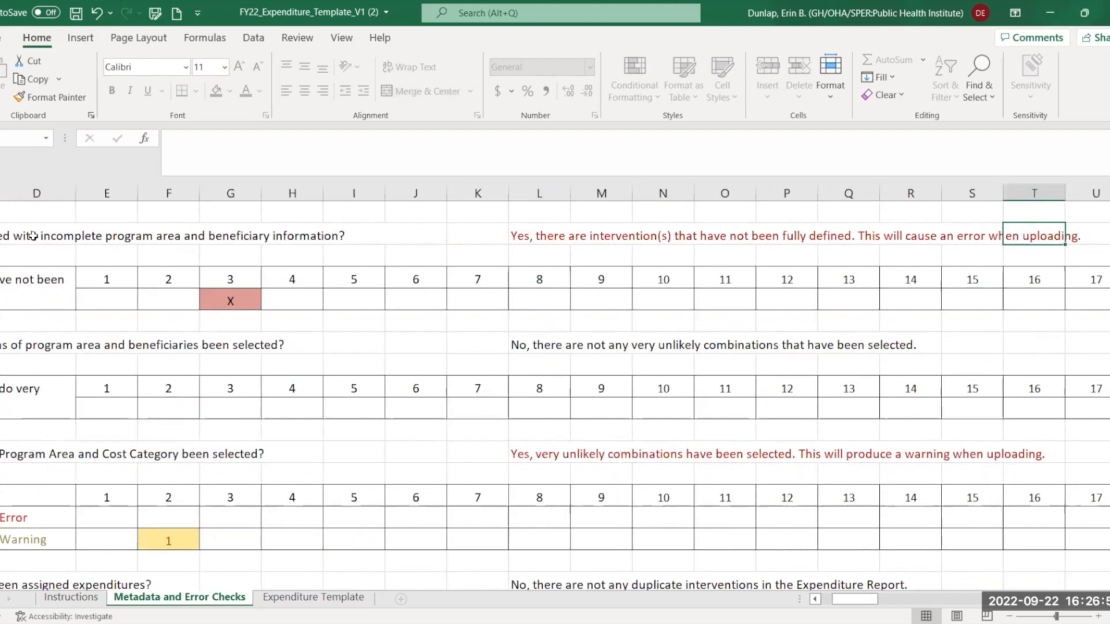
{"action": "key", "text": "Left"}
{"action": "key", "text": "Left"}
{"action": "key", "text": "Left"}
{"action": "key", "text": "Left"}
{"action": "key", "text": "Left"}
{"action": "key", "text": "Left"}
{"action": "key", "text": "Left"}
{"action": "left_click", "coordinate": [33, 236]}
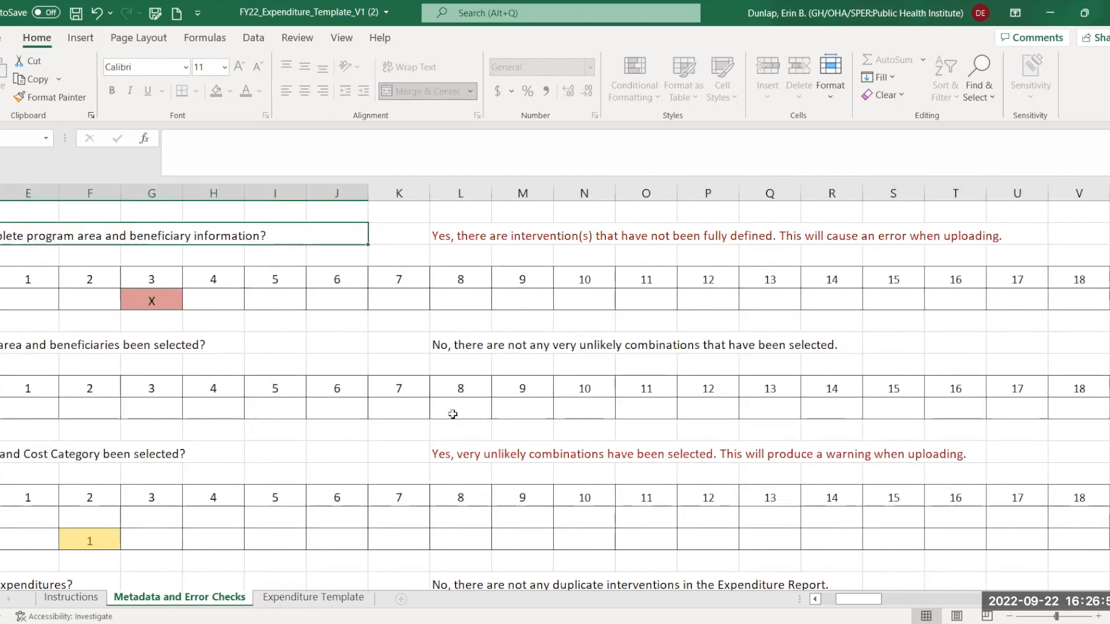
{"action": "left_click", "coordinate": [453, 236]}
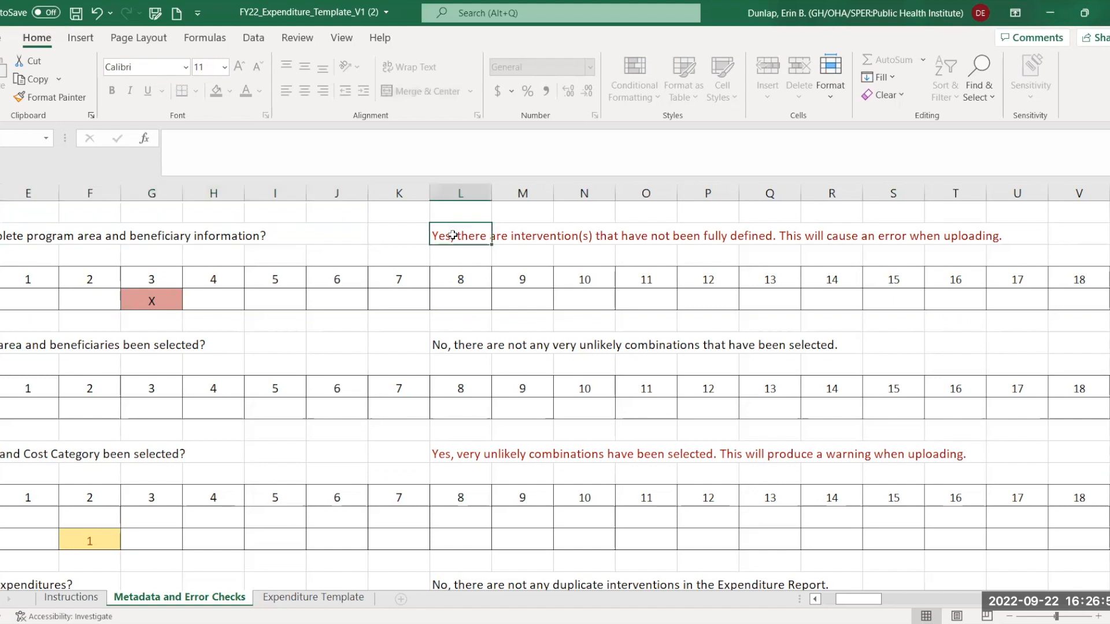
{"action": "left_click", "coordinate": [472, 450]}
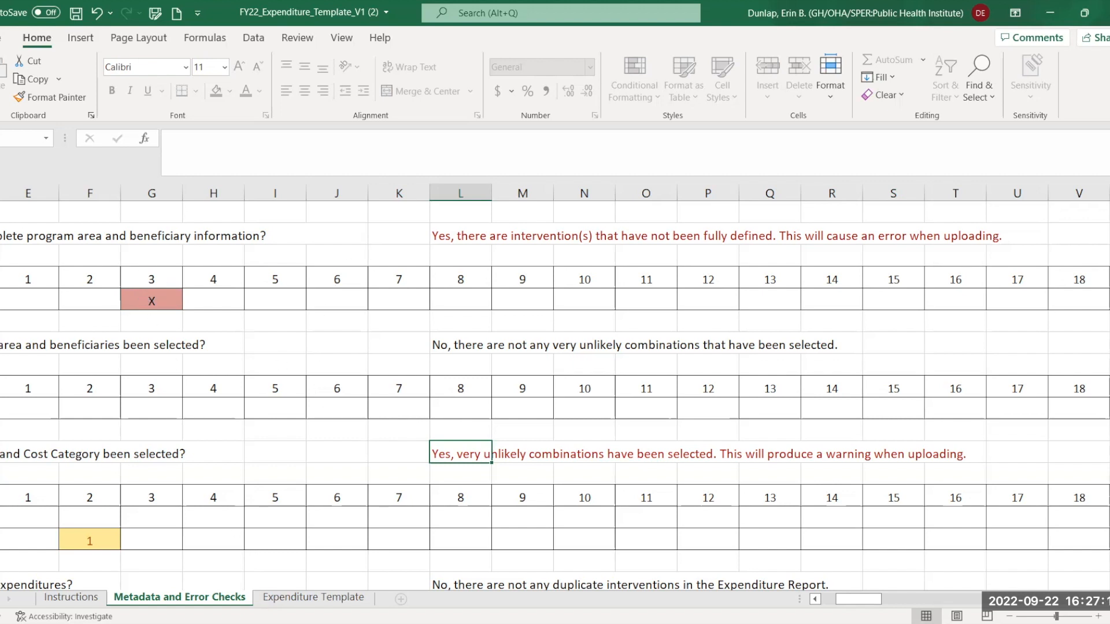
Return to the Expenditure Template sheet and set the Beneficiary of Intervention 3 to "Females: Not disaggregated"
{"action": "left_click", "coordinate": [315, 597]}
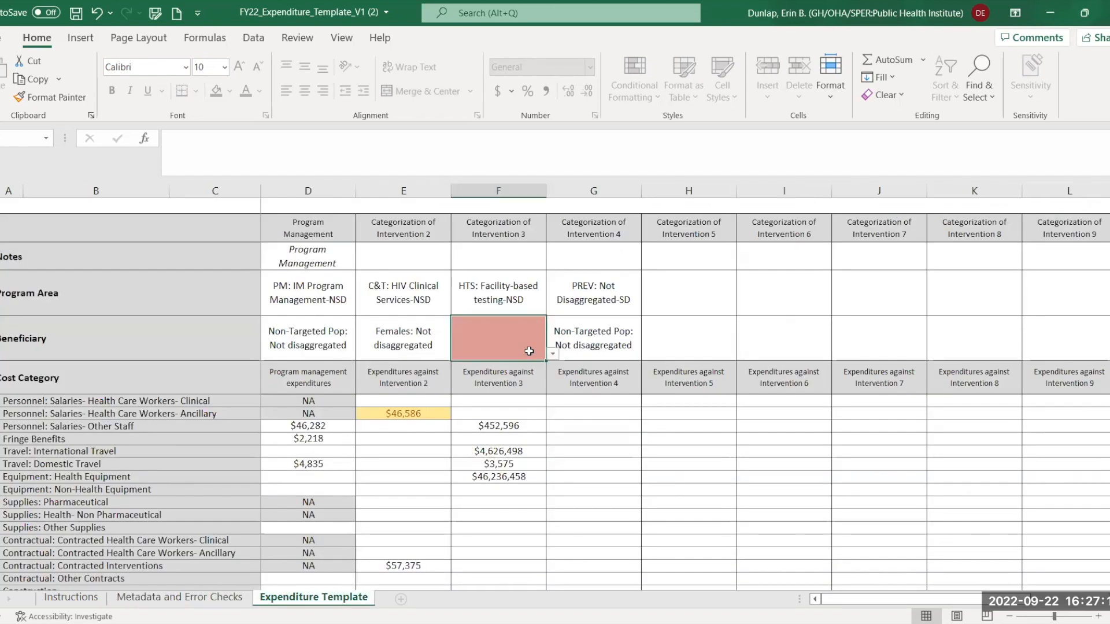
{"action": "left_click_drag", "start_coordinate": [528, 349], "coordinate": [556, 362]}
{"action": "left_click", "coordinate": [553, 354]}
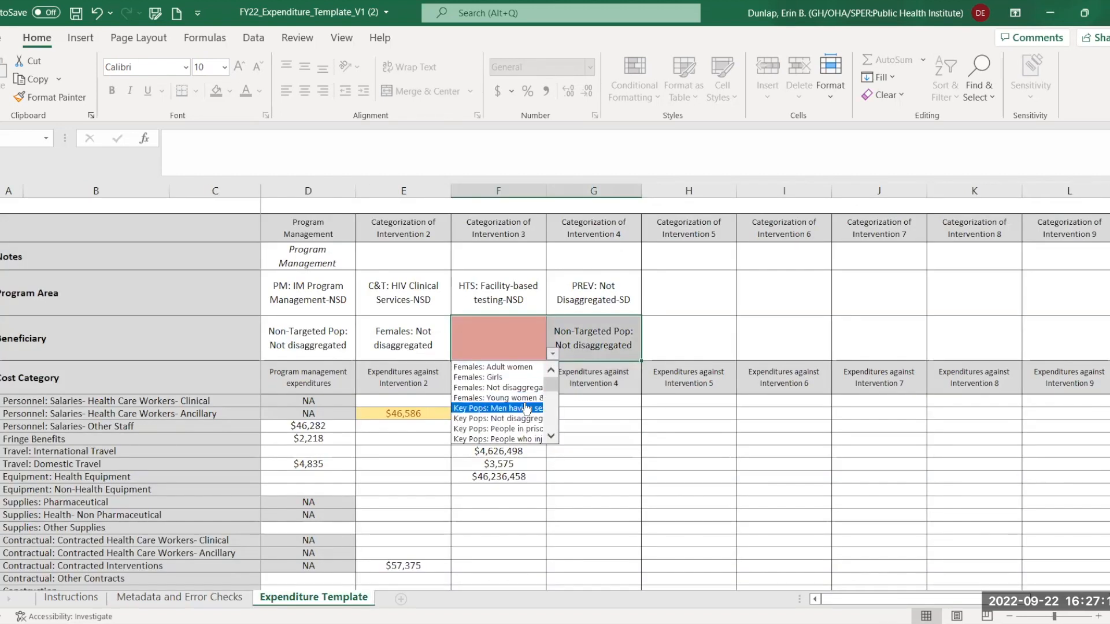
{"action": "left_click", "coordinate": [539, 391]}
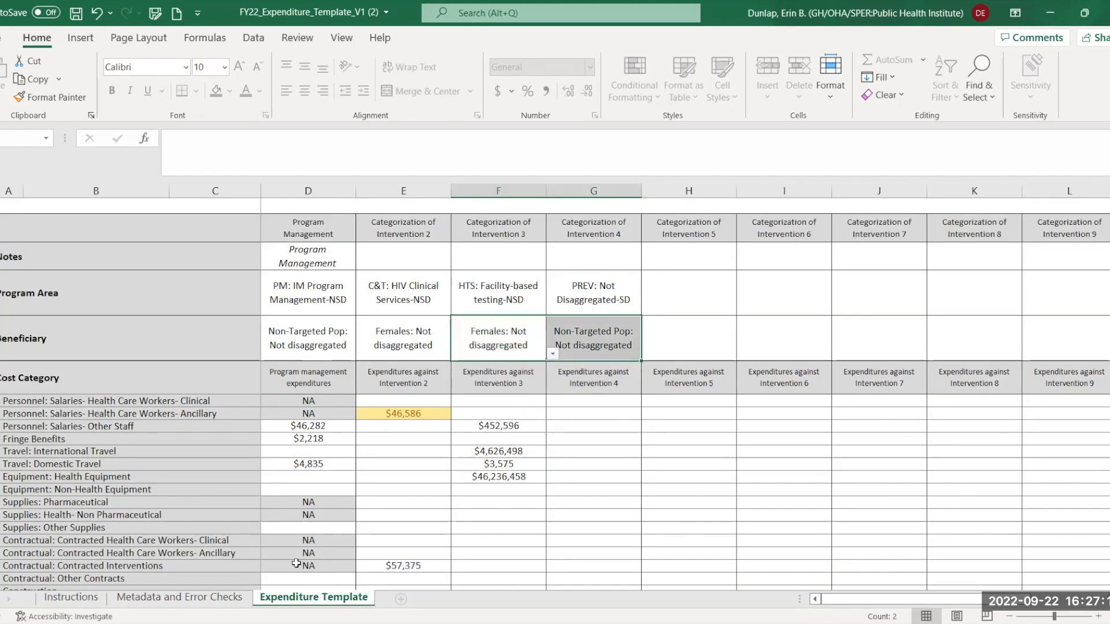
Recheck the intervention definition check on the Metadata and Error Checks sheet and examine the Program Area and Cost Category warning for Intervention 2
{"action": "left_click", "coordinate": [222, 597]}
{"action": "left_click", "coordinate": [516, 283]}
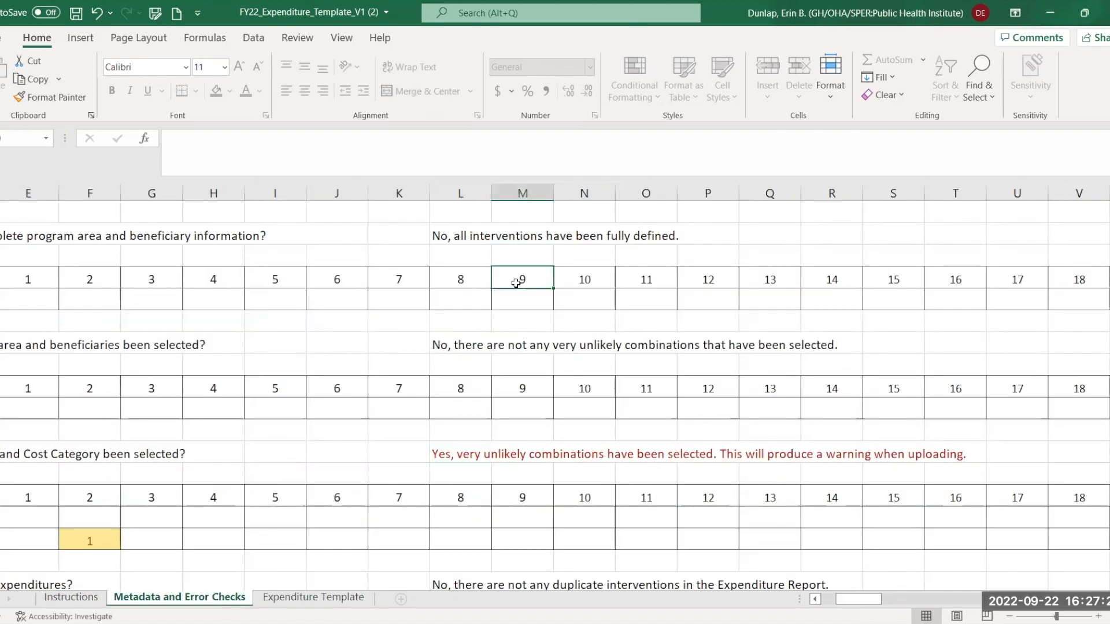
{"action": "scroll", "coordinate": [516, 283], "scroll_direction": "left", "scroll_amount": 3}
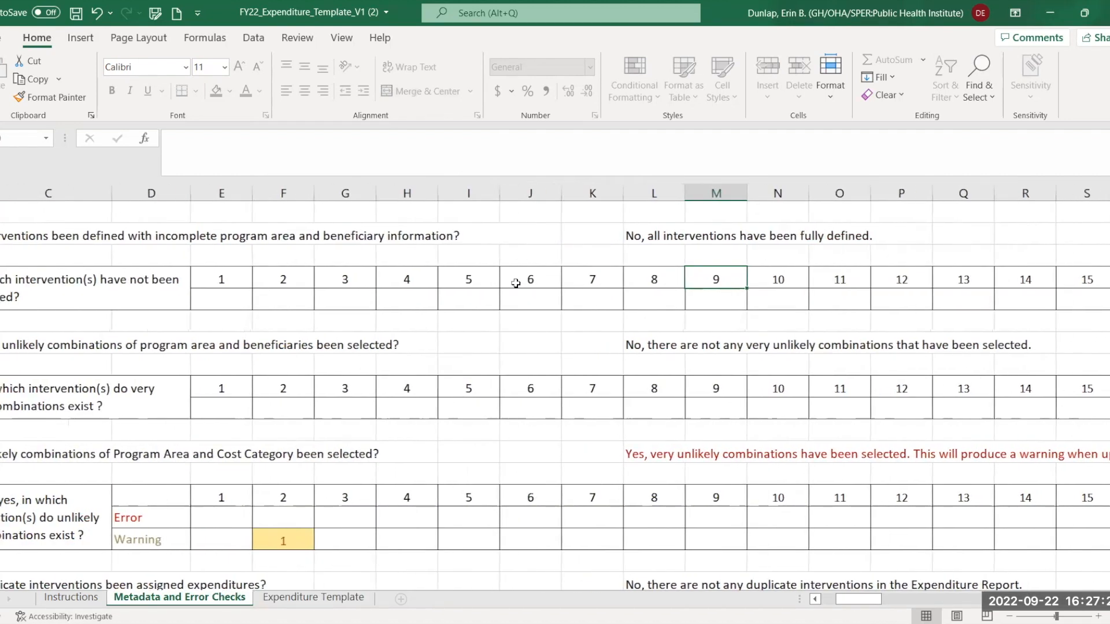
{"action": "left_click", "coordinate": [304, 542]}
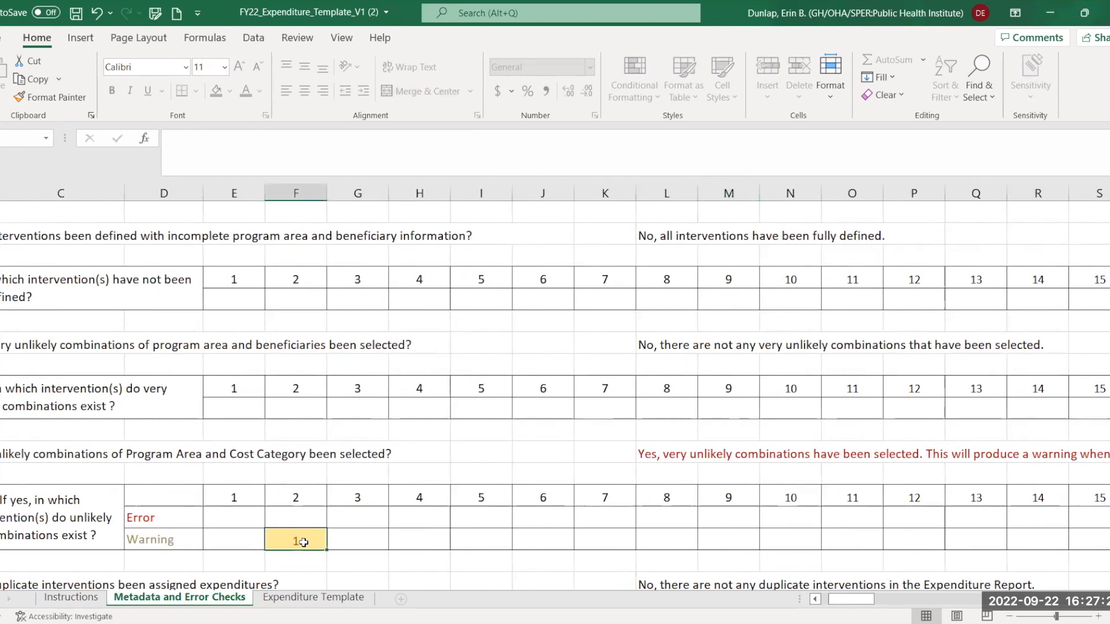